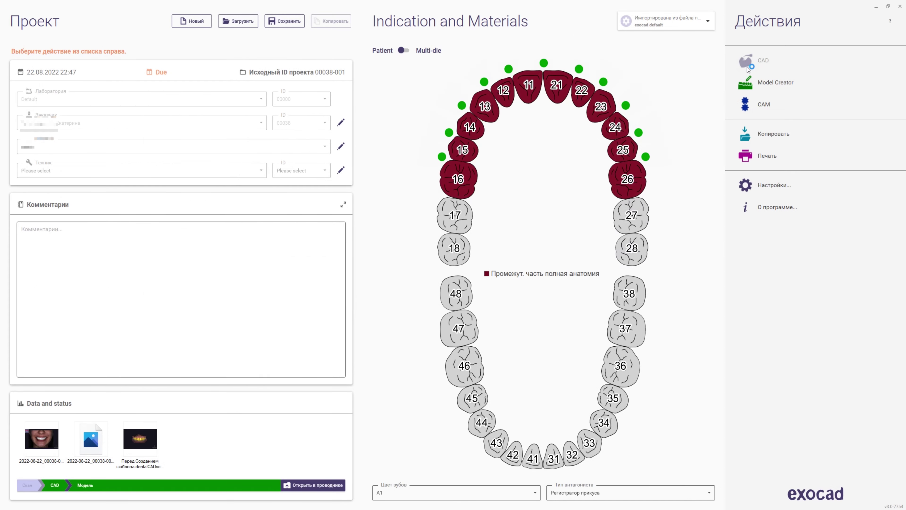
Step: Launch CAD from DentalDB and load the saved design variant
{"action": "left_click", "coordinate": [747, 67]}
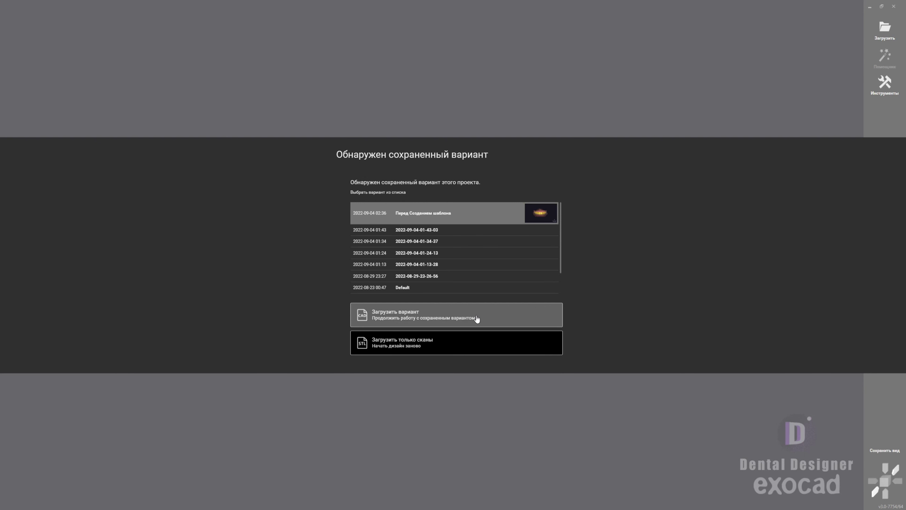
{"action": "left_click", "coordinate": [474, 311]}
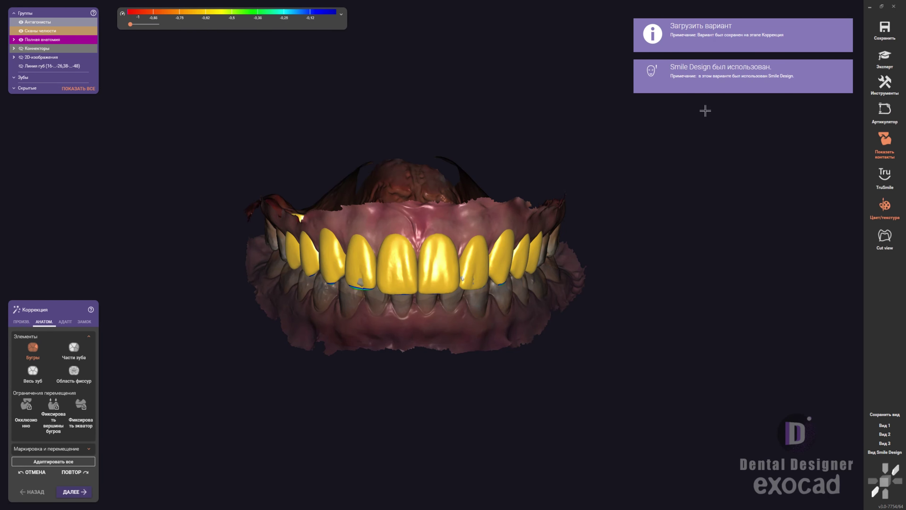
Step: Turn off contact colouring, hide the lower jaw scan, and enter Expert mode
{"action": "left_click", "coordinate": [881, 148]}
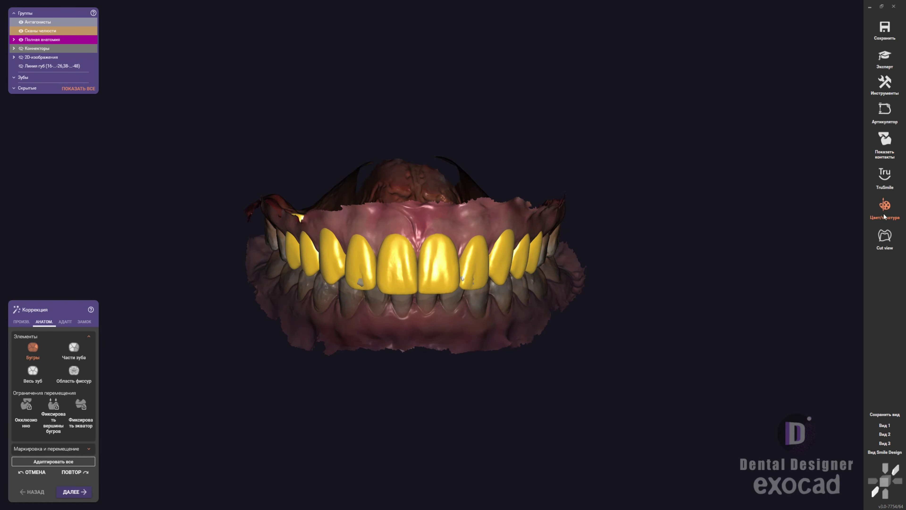
{"action": "middle_click", "coordinate": [418, 319], "text": "ctrl"}
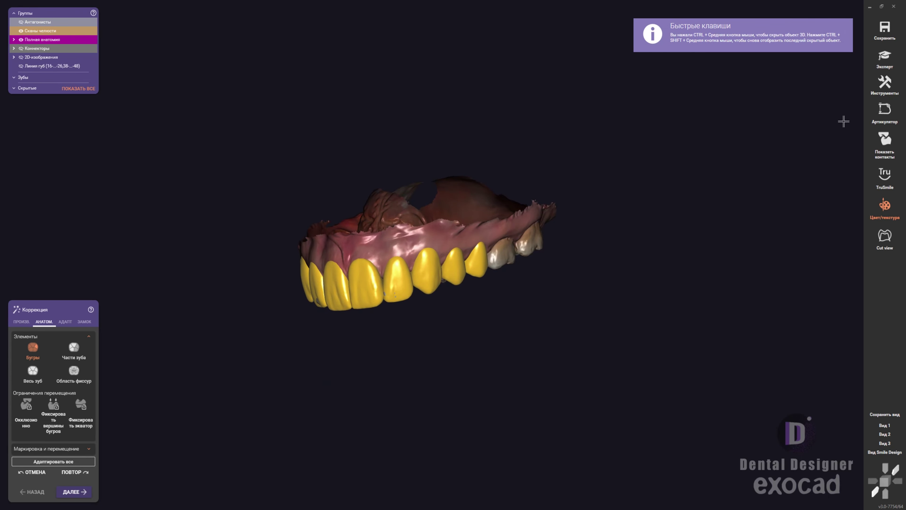
{"action": "left_click", "coordinate": [885, 58]}
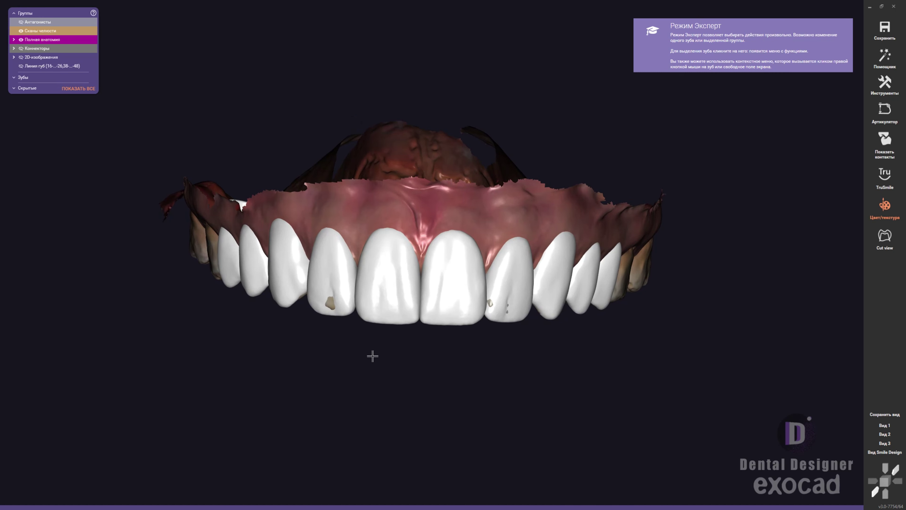
Step: Save the upper design as Plain STL 'BP-Wax UP' with the default coordinate system
{"action": "right_click", "coordinate": [372, 347]}
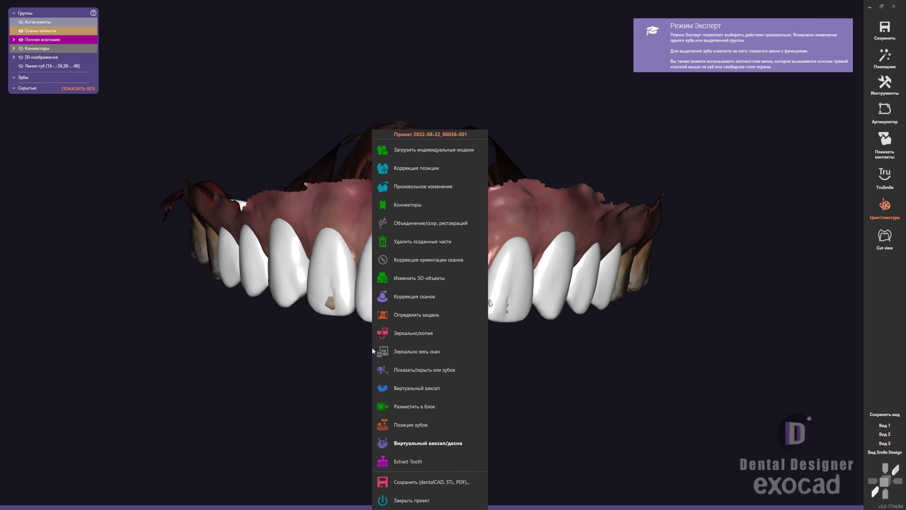
{"action": "left_click", "coordinate": [412, 475]}
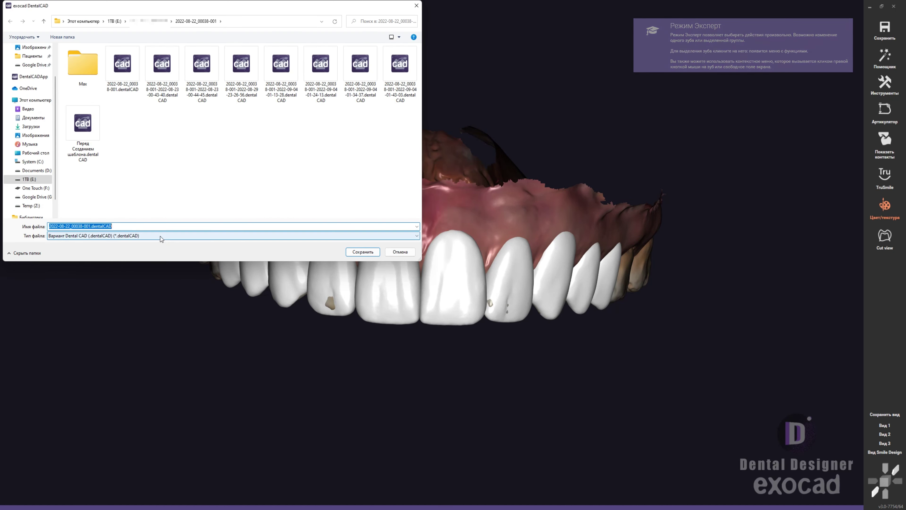
{"action": "left_click", "coordinate": [162, 236]}
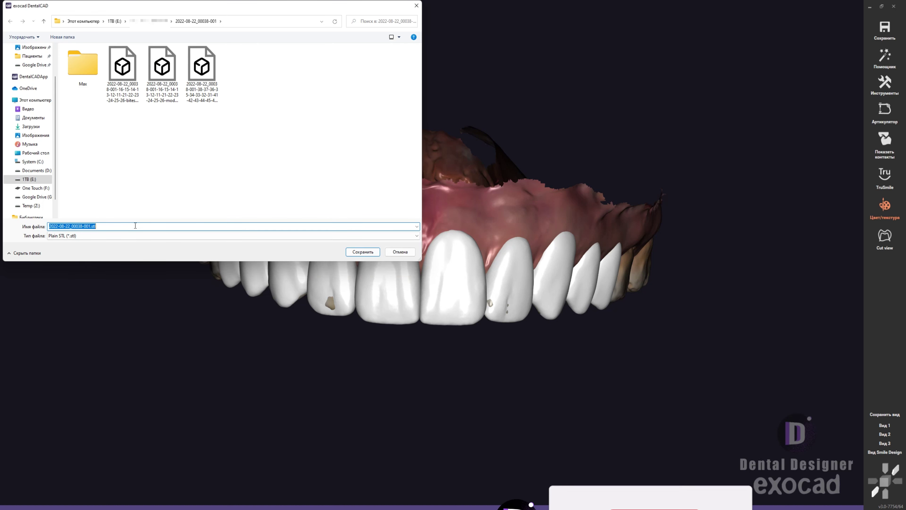
{"action": "type", "text": "BЧ+Wax"}
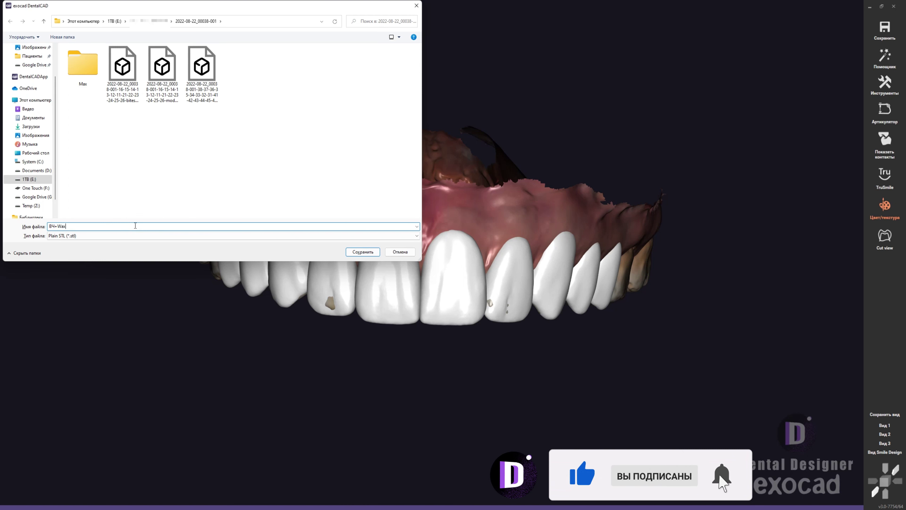
{"action": "type", "text": "P"}
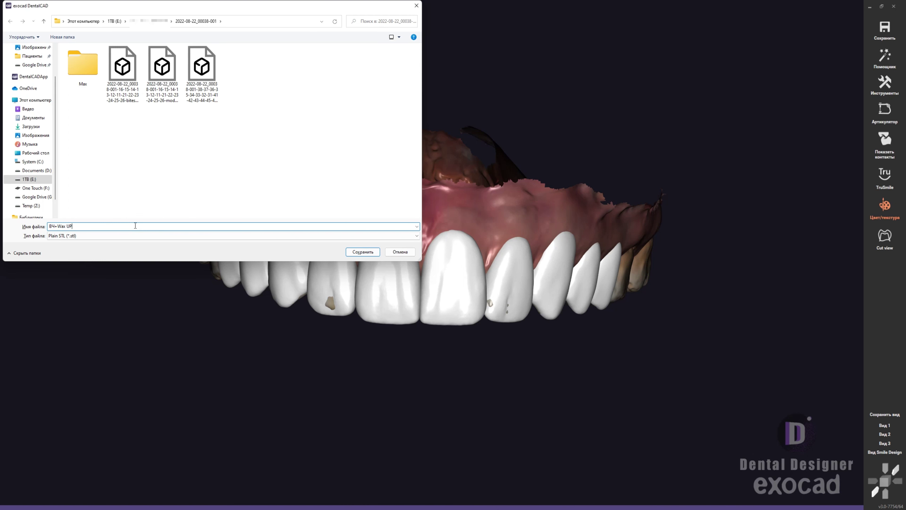
{"action": "left_click", "coordinate": [358, 253]}
{"action": "left_click", "coordinate": [428, 303]}
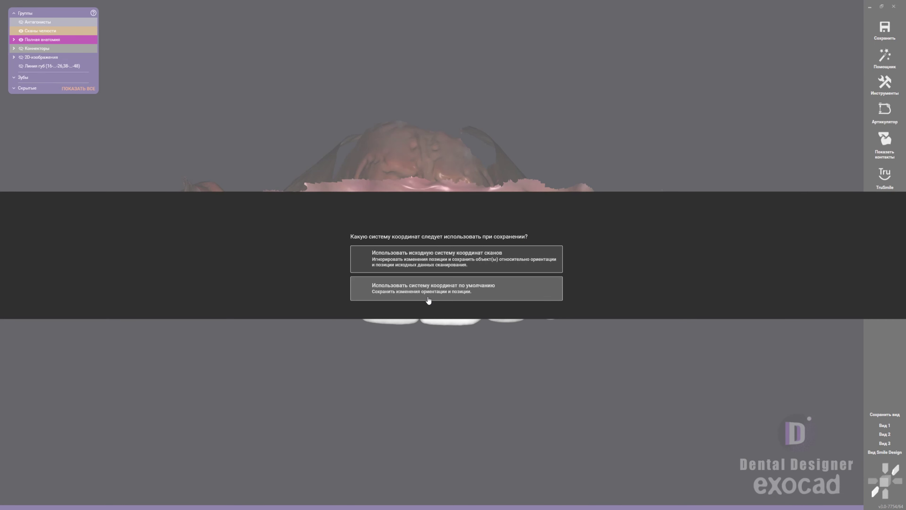
{"action": "left_click", "coordinate": [424, 262]}
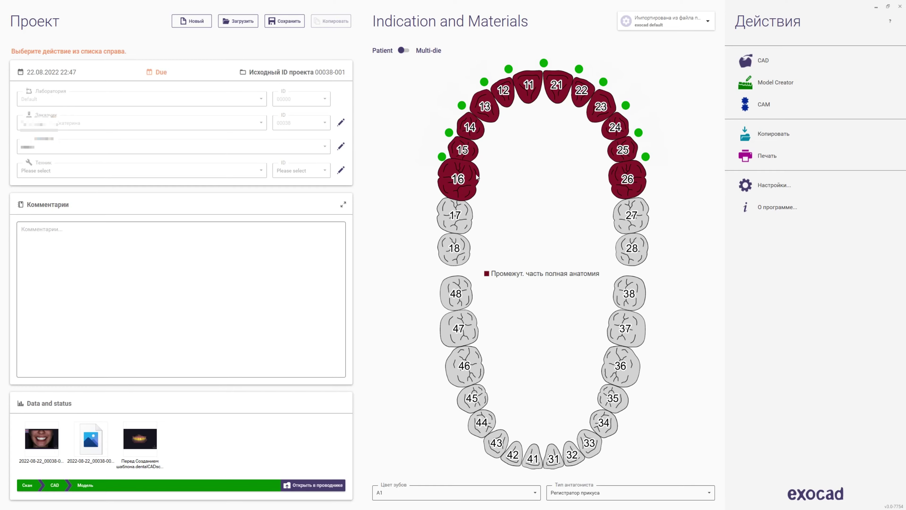
Step: Assign the occlusal splint indication to teeth 16–26 and save the project
{"action": "left_click", "coordinate": [476, 177]}
{"action": "left_click", "coordinate": [301, 234]}
{"action": "left_click", "coordinate": [840, 489]}
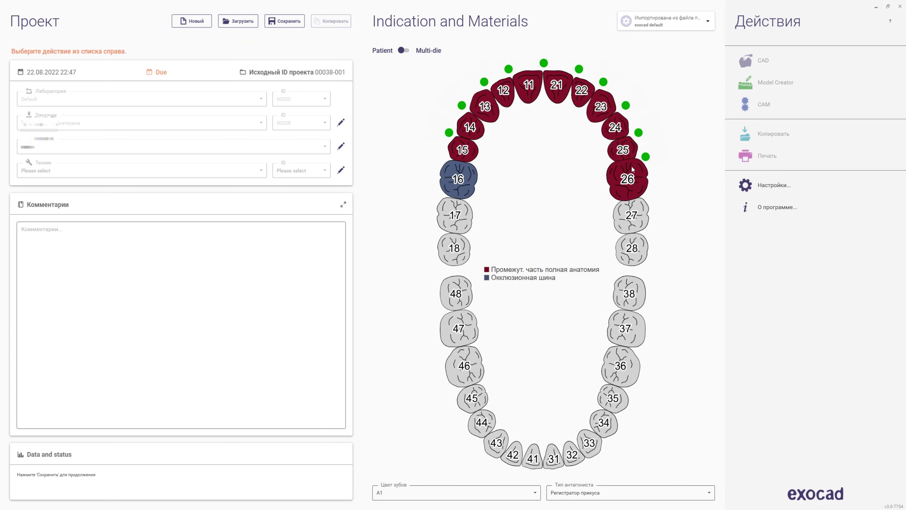
{"action": "left_click", "coordinate": [284, 21]}
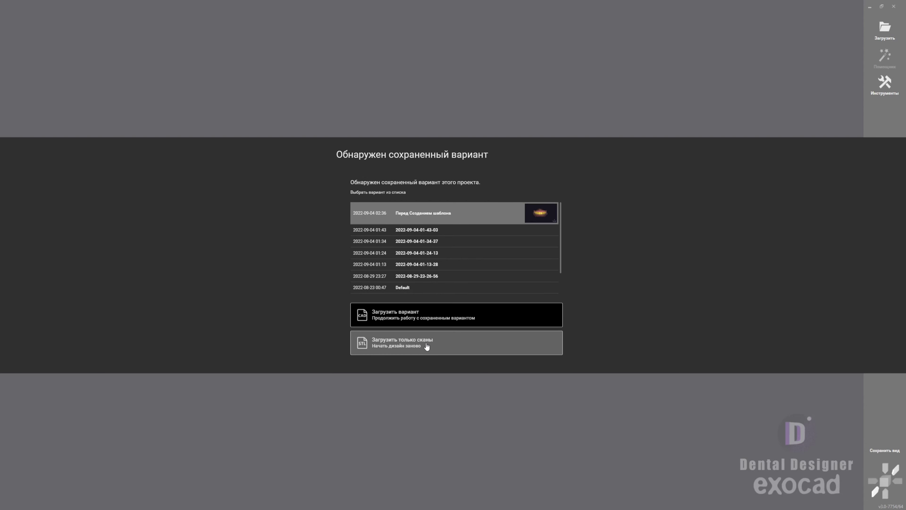
Step: Start CAD for the splint and load the upper jaw scan file
{"action": "left_click", "coordinate": [426, 346]}
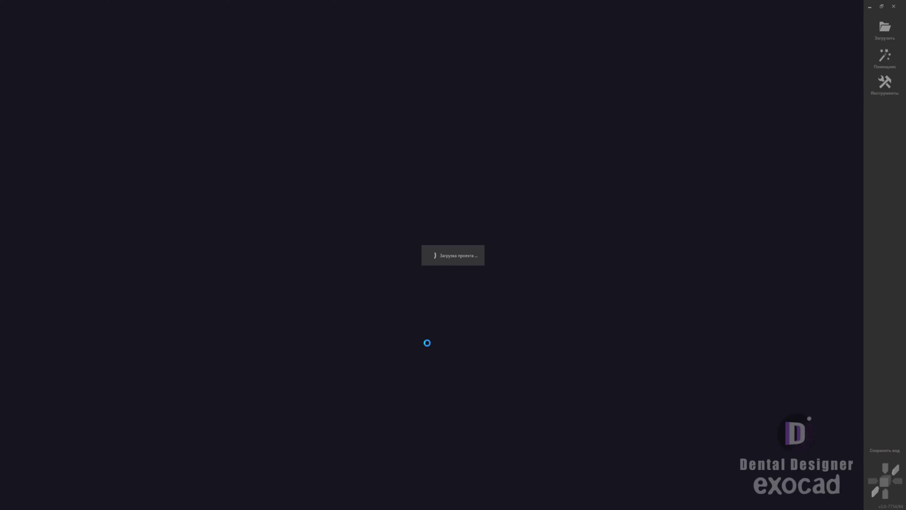
{"action": "double_click", "coordinate": [229, 70]}
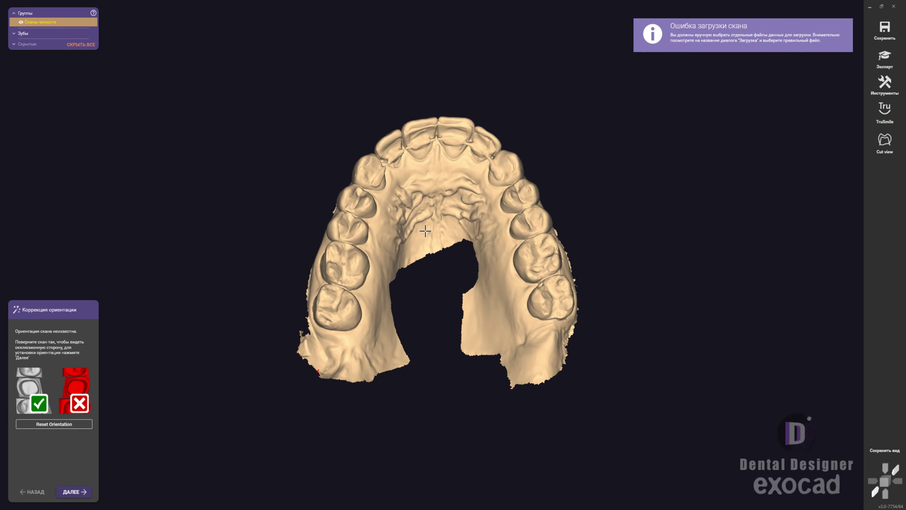
{"action": "left_click", "coordinate": [73, 491]}
Step: Trim the palatal excess and the scan's lower base edge in the 3D object editor
{"action": "right_click", "coordinate": [492, 162]}
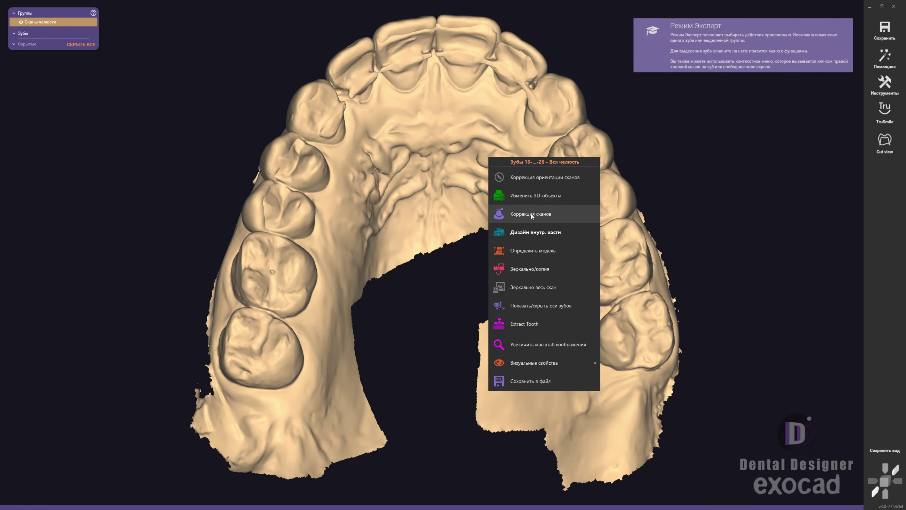
{"action": "left_click", "coordinate": [570, 210]}
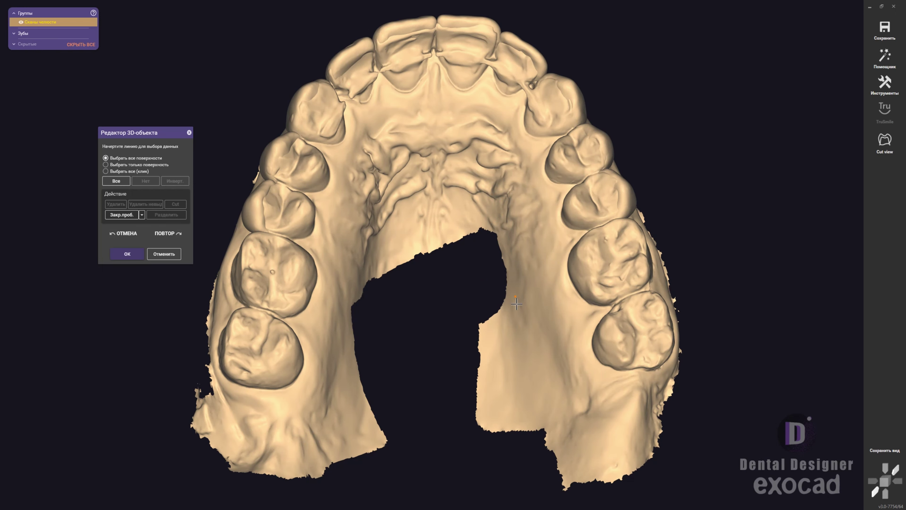
{"action": "double_click", "coordinate": [488, 212]}
{"action": "left_click_drag", "start_coordinate": [684, 384], "coordinate": [556, 390]}
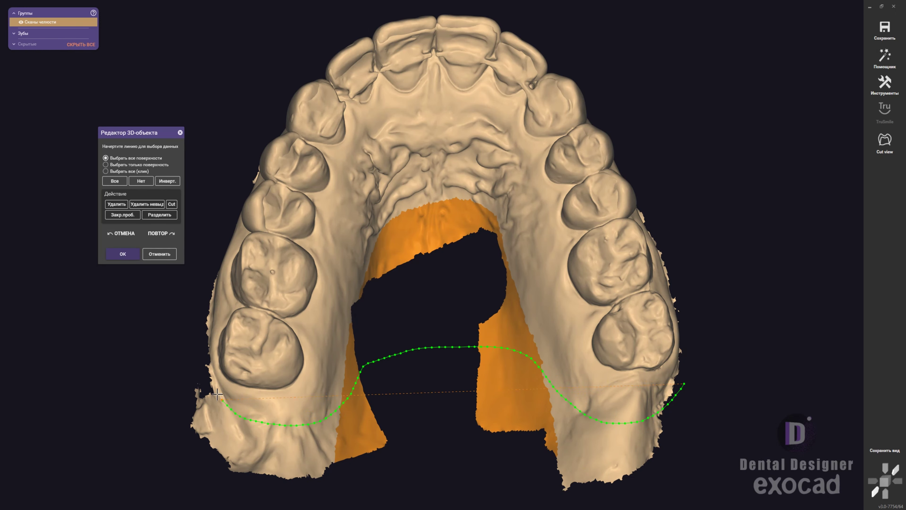
{"action": "double_click", "coordinate": [822, 493]}
{"action": "key", "text": "Delete"}
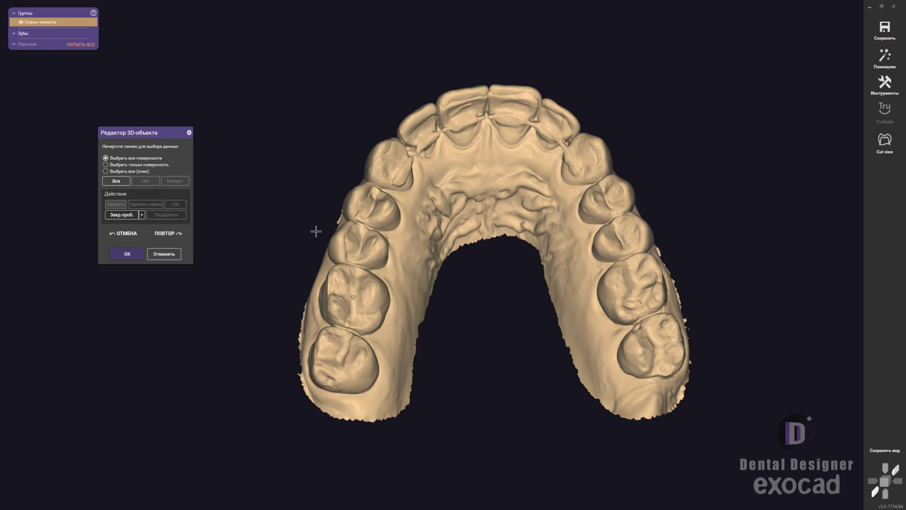
Step: Cut away the excess above the front upper gum
{"action": "right_click_drag", "start_coordinate": [314, 230], "coordinate": [485, 211]}
{"action": "scroll", "coordinate": [416, 213], "scroll_direction": "up", "scroll_amount": 4}
{"action": "left_click", "coordinate": [411, 191]}
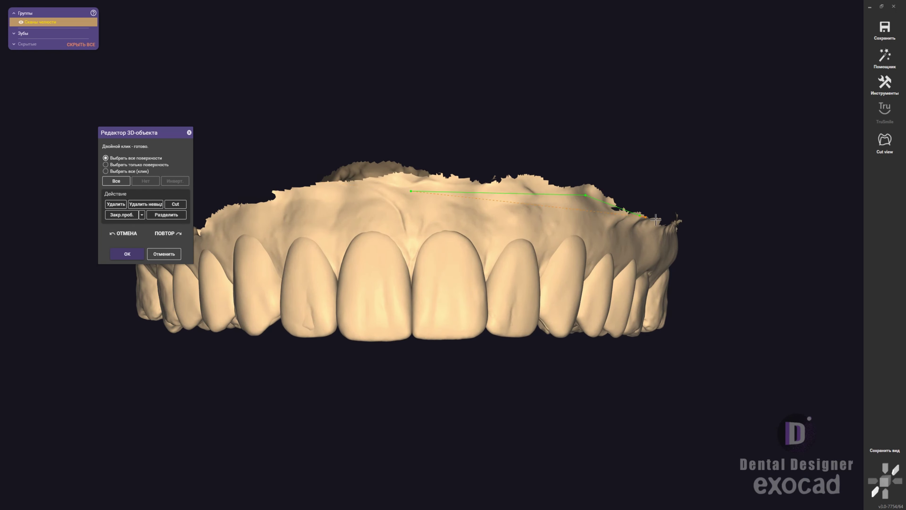
{"action": "left_click_drag", "start_coordinate": [656, 220], "coordinate": [334, 101]}
{"action": "double_click", "coordinate": [354, 186]}
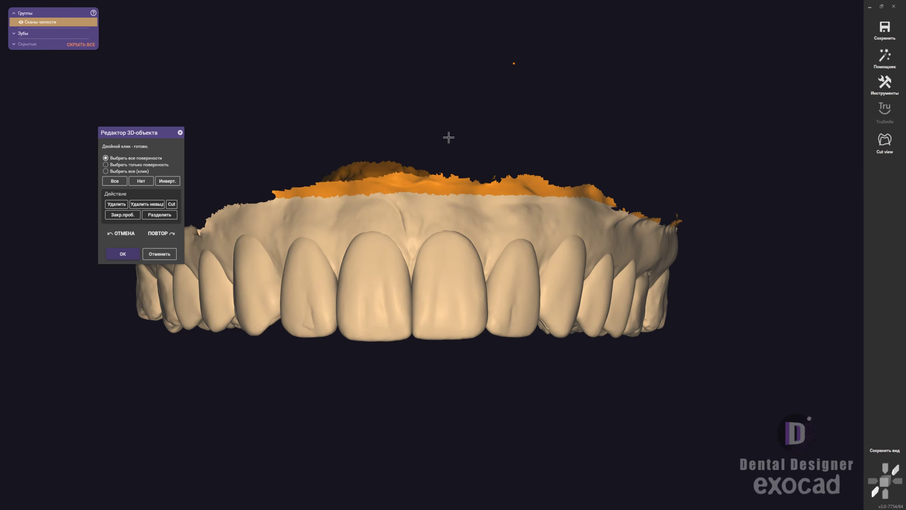
{"action": "key", "text": "Delete"}
Step: Outline and delete the excess side region and the palatal band
{"action": "right_click_drag", "start_coordinate": [372, 299], "coordinate": [266, 297]}
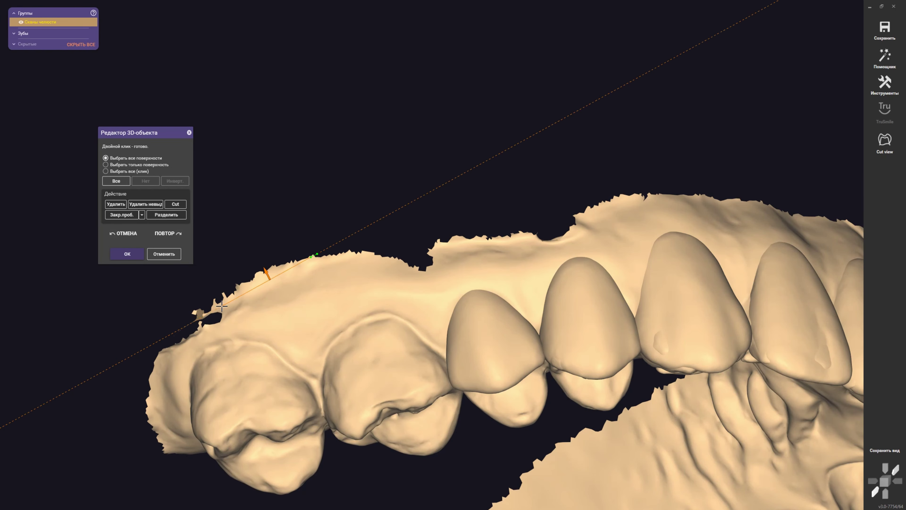
{"action": "left_click_drag", "start_coordinate": [196, 314], "coordinate": [398, 156]}
{"action": "mouse_move", "coordinate": [399, 156]}
{"action": "right_mouse_down"}
{"action": "mouse_move", "coordinate": [482, 291]}
{"action": "mouse_move", "coordinate": [552, 262]}
{"action": "right_mouse_up"}
{"action": "scroll", "coordinate": [553, 262], "scroll_direction": "up", "scroll_amount": 5}
{"action": "scroll", "coordinate": [666, 308], "scroll_direction": "down", "scroll_amount": 5}
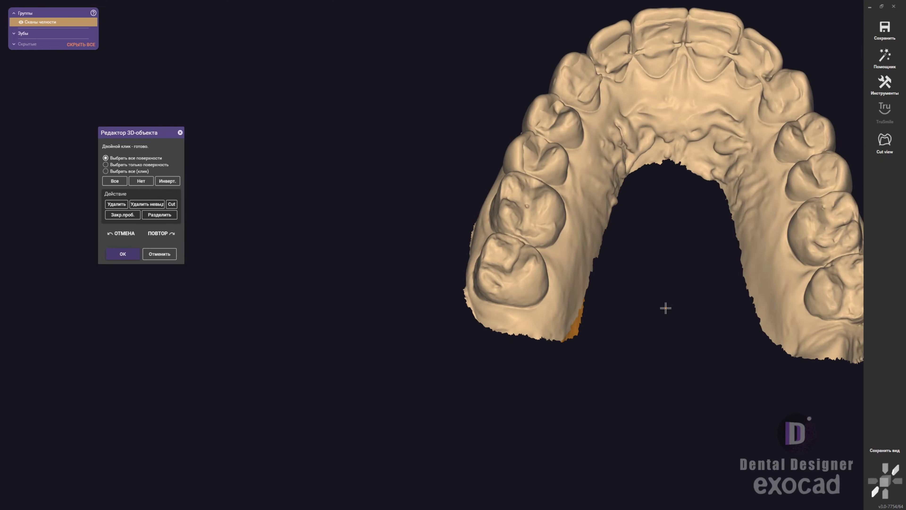
{"action": "right_click_drag", "start_coordinate": [665, 307], "coordinate": [387, 255]}
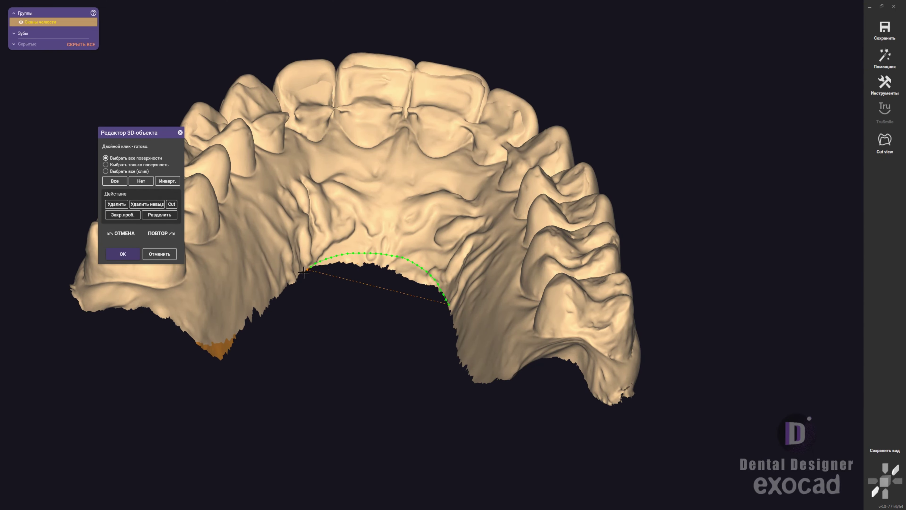
{"action": "left_click_drag", "start_coordinate": [303, 272], "coordinate": [343, 415]}
{"action": "double_click", "coordinate": [446, 307]}
{"action": "left_click", "coordinate": [116, 204]}
Step: Remove the small leftover edge patch and apply the trimming
{"action": "mouse_move", "coordinate": [321, 286]}
{"action": "right_mouse_down"}
{"action": "mouse_move", "coordinate": [425, 279]}
{"action": "mouse_move", "coordinate": [340, 348]}
{"action": "mouse_move", "coordinate": [473, 208]}
{"action": "right_mouse_up"}
{"action": "left_click_drag", "start_coordinate": [473, 208], "coordinate": [414, 228]}
{"action": "left_click", "coordinate": [116, 204]}
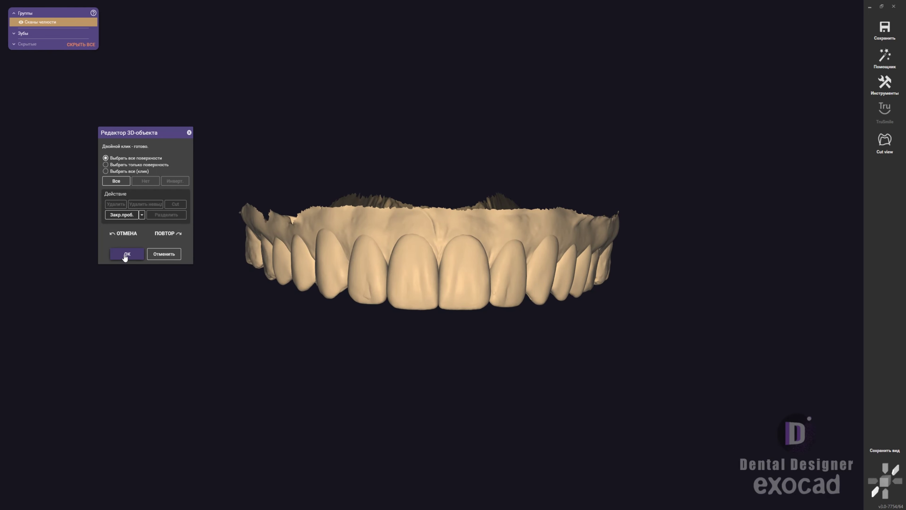
{"action": "left_click", "coordinate": [125, 257]}
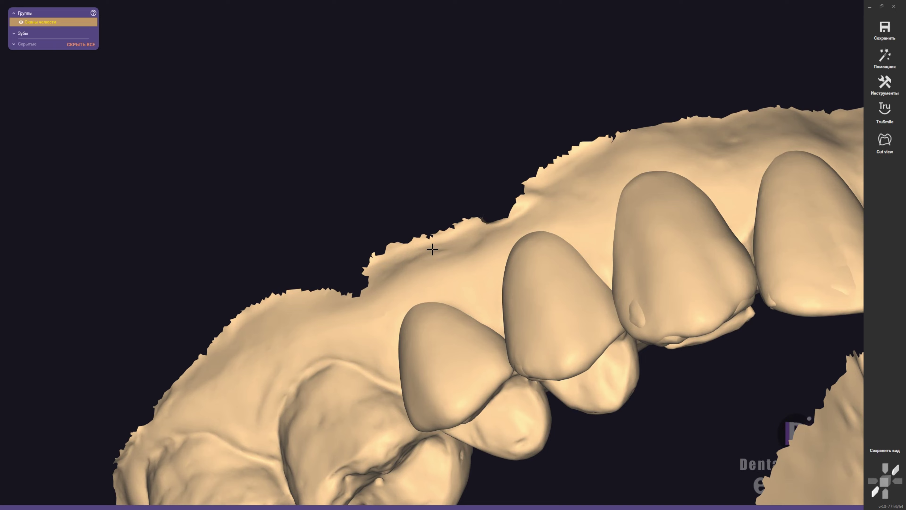
Step: Smooth the jagged gum edge with a smaller Сглаживание brush and apply it
{"action": "right_click", "coordinate": [524, 200]}
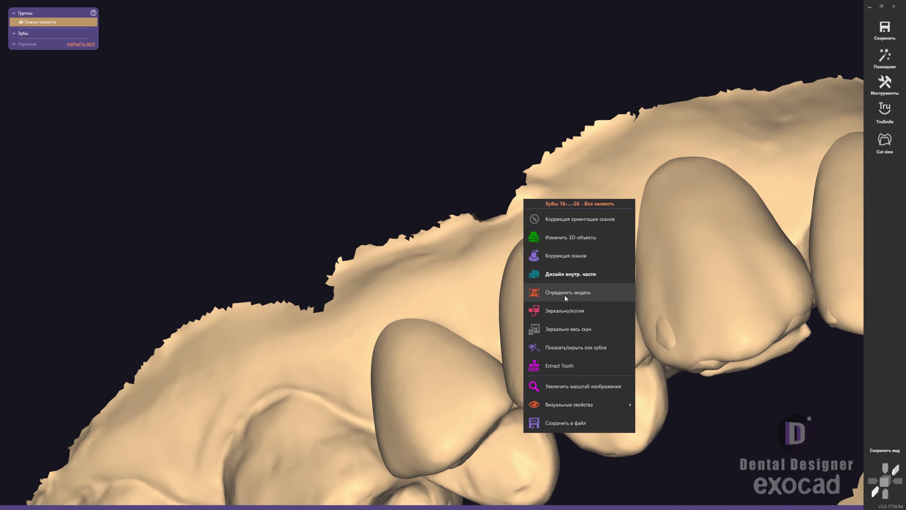
{"action": "left_click", "coordinate": [566, 255]}
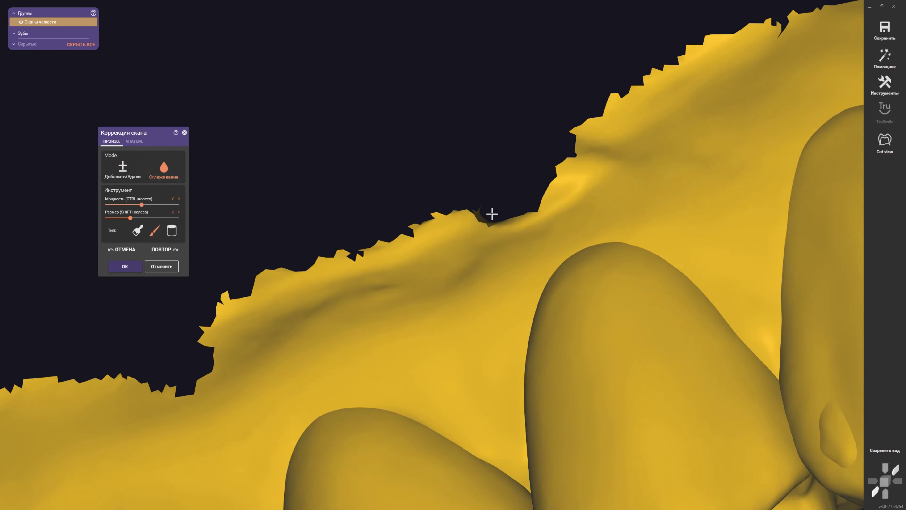
{"action": "right_click_drag", "start_coordinate": [492, 214], "coordinate": [419, 257]}
{"action": "scroll", "coordinate": [467, 229], "scroll_direction": "down", "scroll_amount": 2, "text": "shift"}
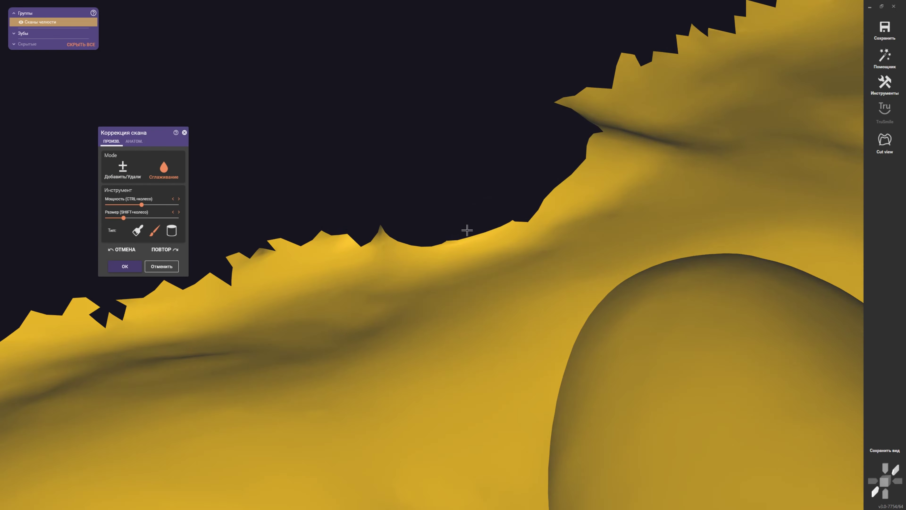
{"action": "right_click_drag", "start_coordinate": [467, 229], "coordinate": [386, 263]}
{"action": "scroll", "coordinate": [386, 263], "scroll_direction": "down", "scroll_amount": 3}
{"action": "scroll", "coordinate": [414, 263], "scroll_direction": "down", "scroll_amount": 5}
{"action": "mouse_move", "coordinate": [344, 283]}
{"action": "right_mouse_down"}
{"action": "mouse_move", "coordinate": [379, 259]}
{"action": "mouse_move", "coordinate": [481, 258]}
{"action": "right_mouse_up"}
{"action": "scroll", "coordinate": [481, 258], "scroll_direction": "down", "scroll_amount": 3}
{"action": "left_click", "coordinate": [125, 266]}
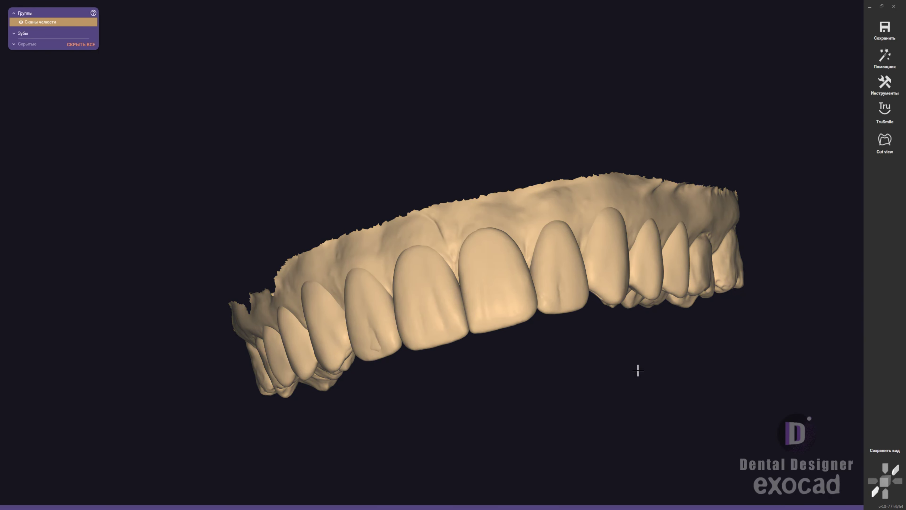
{"action": "right_click_drag", "start_coordinate": [639, 371], "coordinate": [395, 334]}
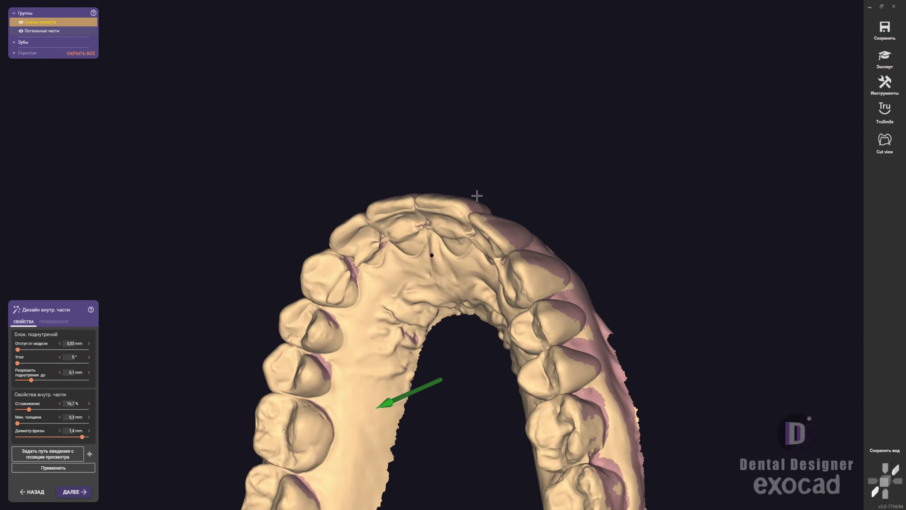
Step: Set the insertion path from the tilted view and compute the splint's inner surface
{"action": "right_click_drag", "start_coordinate": [475, 212], "coordinate": [480, 242]}
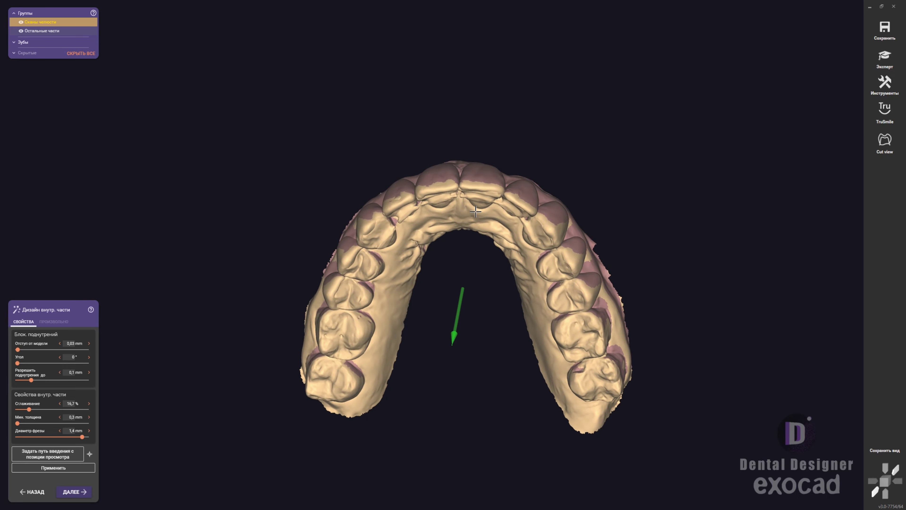
{"action": "left_click", "coordinate": [48, 457]}
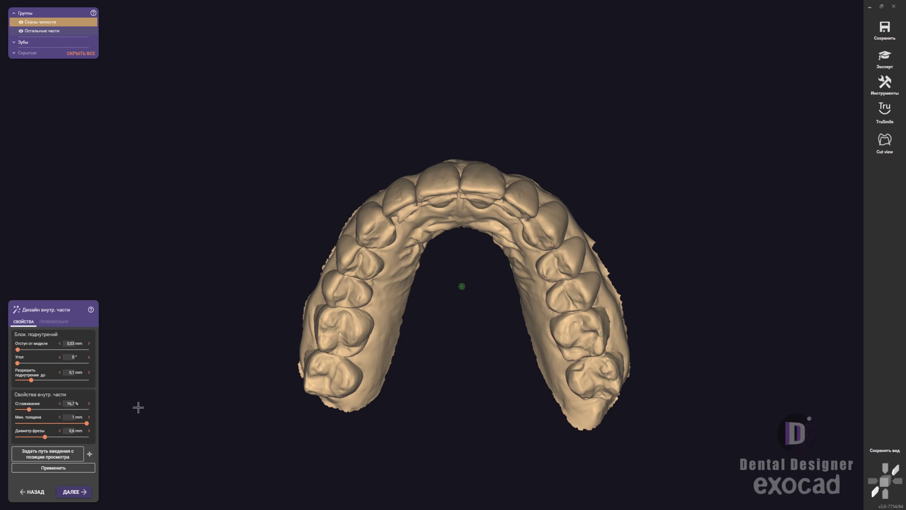
{"action": "left_click", "coordinate": [61, 470]}
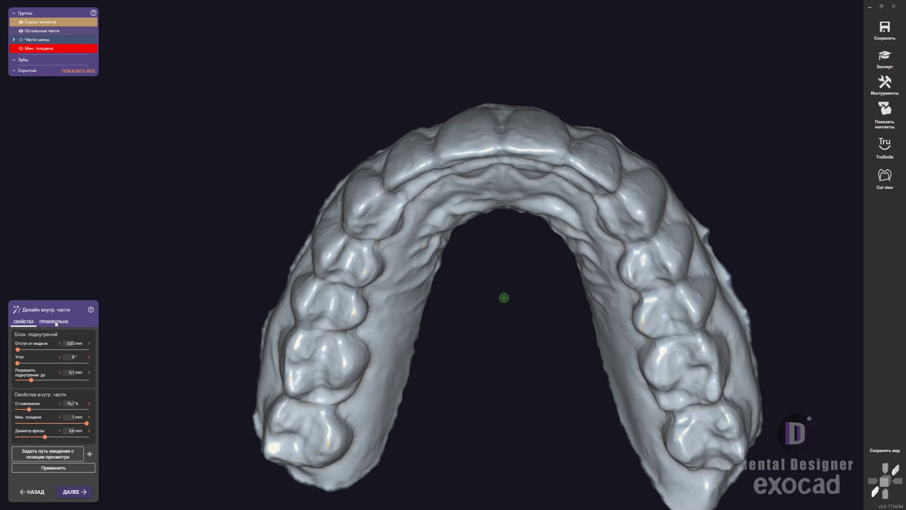
Step: Inspect the blocked-out undercuts on the left molars and across the whole arch
{"action": "right_click_drag", "start_coordinate": [355, 268], "coordinate": [485, 151]}
{"action": "scroll", "coordinate": [485, 152], "scroll_direction": "down", "scroll_amount": 2, "text": "shift"}
{"action": "right_click_drag", "start_coordinate": [366, 417], "coordinate": [386, 210]}
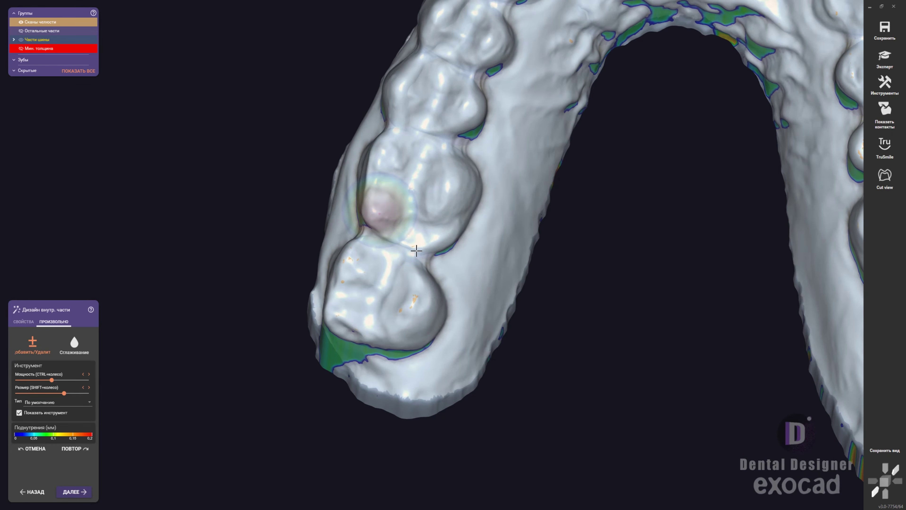
{"action": "scroll", "coordinate": [535, 243], "scroll_direction": "down", "scroll_amount": 3}
{"action": "mouse_move", "coordinate": [409, 258]}
{"action": "right_mouse_down"}
{"action": "mouse_move", "coordinate": [535, 243]}
{"action": "mouse_move", "coordinate": [457, 239]}
{"action": "right_mouse_up"}
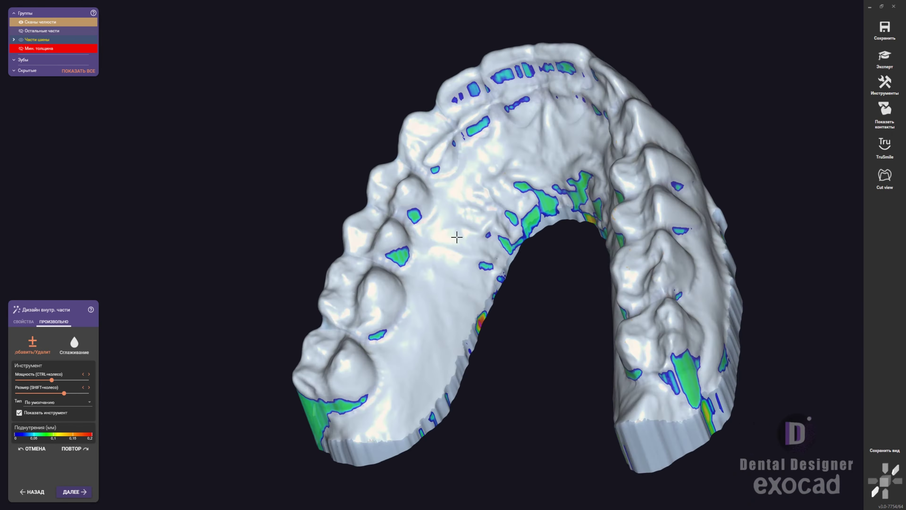
{"action": "scroll", "coordinate": [457, 239], "scroll_direction": "up", "scroll_amount": 2}
{"action": "mouse_move", "coordinate": [588, 191]}
{"action": "right_mouse_down"}
{"action": "mouse_move", "coordinate": [556, 182]}
{"action": "mouse_move", "coordinate": [749, 429]}
{"action": "mouse_move", "coordinate": [616, 194]}
{"action": "mouse_move", "coordinate": [297, 312]}
{"action": "mouse_move", "coordinate": [657, 141]}
{"action": "mouse_move", "coordinate": [461, 166]}
{"action": "right_mouse_up"}
{"action": "scroll", "coordinate": [461, 166], "scroll_direction": "up", "scroll_amount": 3}
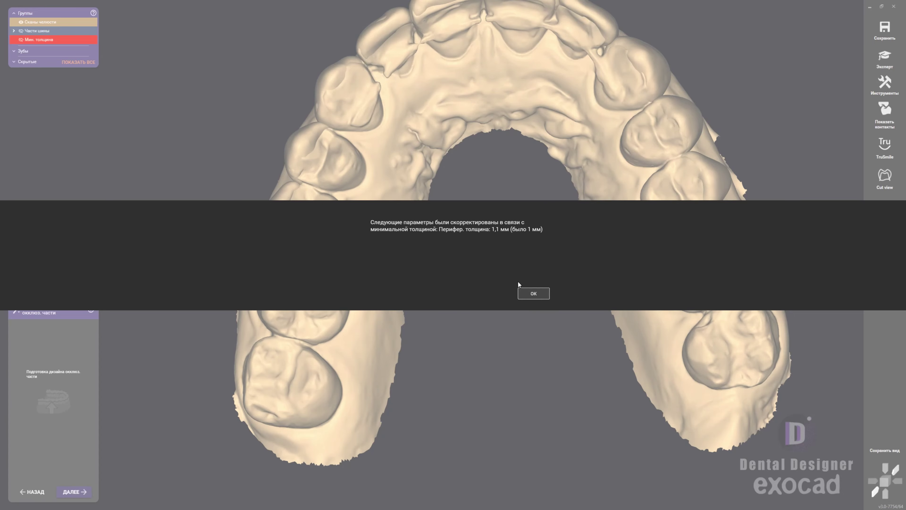
Step: Trace the splint border along the gum line of the left molars and premolars
{"action": "left_click", "coordinate": [529, 289]}
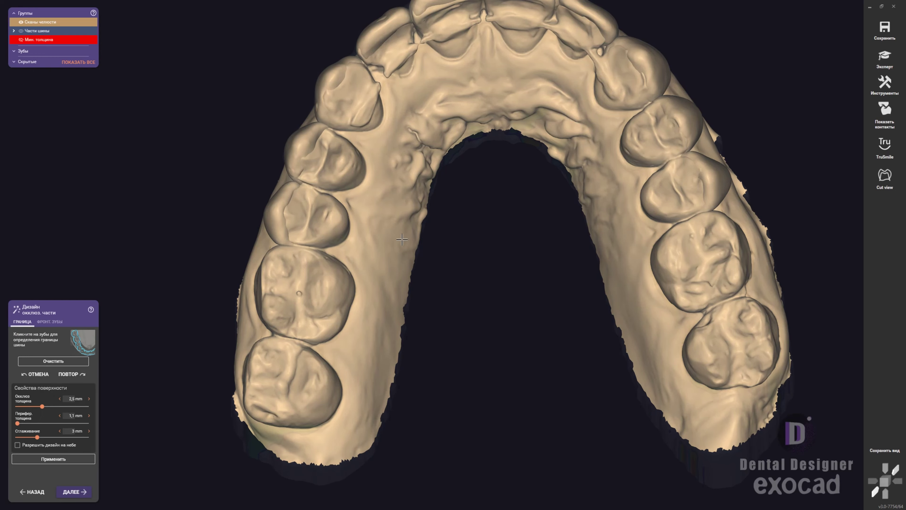
{"action": "scroll", "coordinate": [429, 257], "scroll_direction": "up", "scroll_amount": 2}
{"action": "scroll", "coordinate": [368, 311], "scroll_direction": "up", "scroll_amount": 3}
{"action": "right_click_drag", "start_coordinate": [367, 311], "coordinate": [381, 368]}
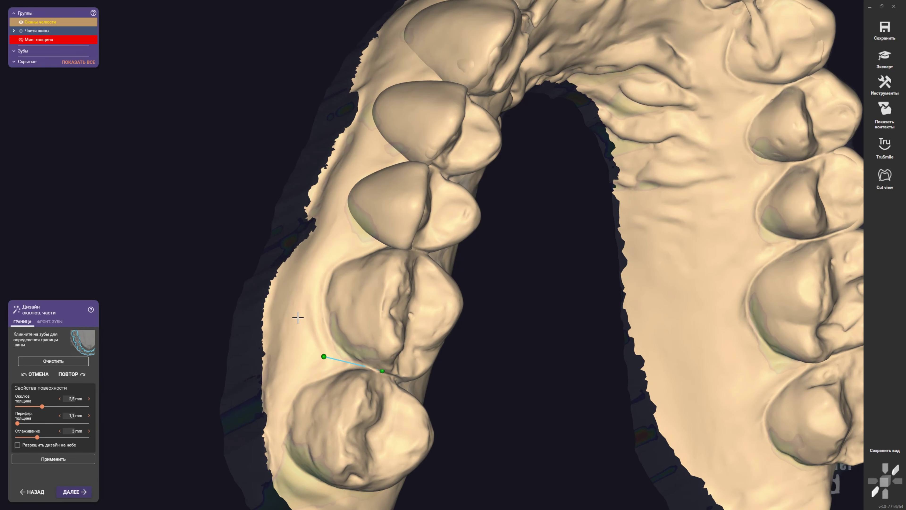
{"action": "right_click_drag", "start_coordinate": [298, 318], "coordinate": [327, 315]}
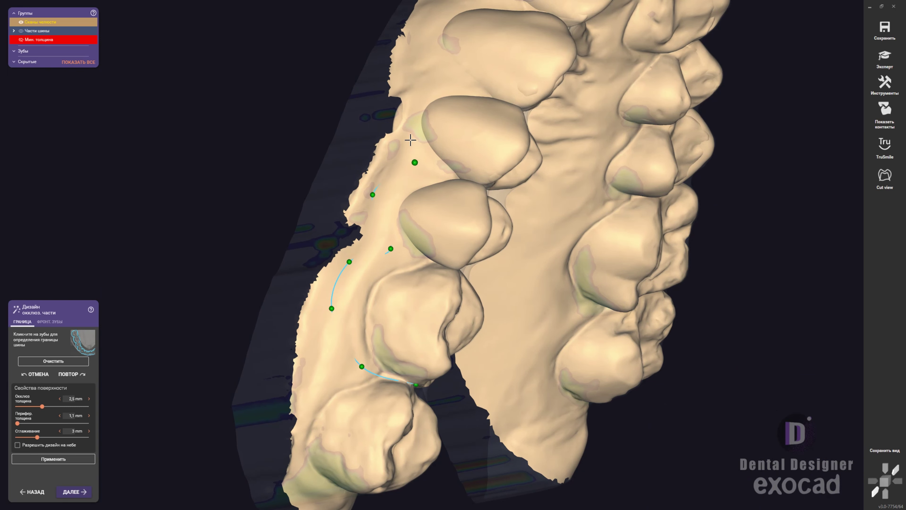
{"action": "right_click_drag", "start_coordinate": [420, 96], "coordinate": [419, 243]}
{"action": "scroll", "coordinate": [414, 196], "scroll_direction": "up", "scroll_amount": 3}
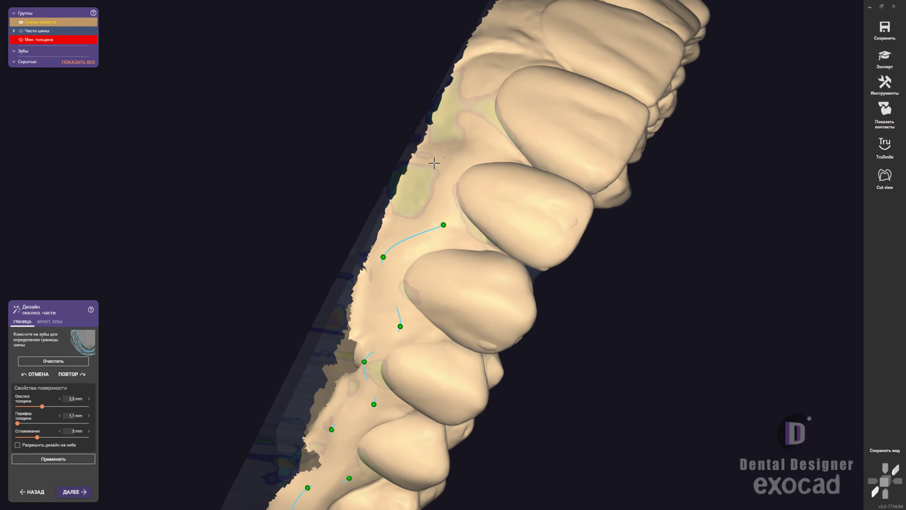
{"action": "right_click_drag", "start_coordinate": [434, 163], "coordinate": [450, 260]}
{"action": "right_click_drag", "start_coordinate": [501, 108], "coordinate": [470, 242]}
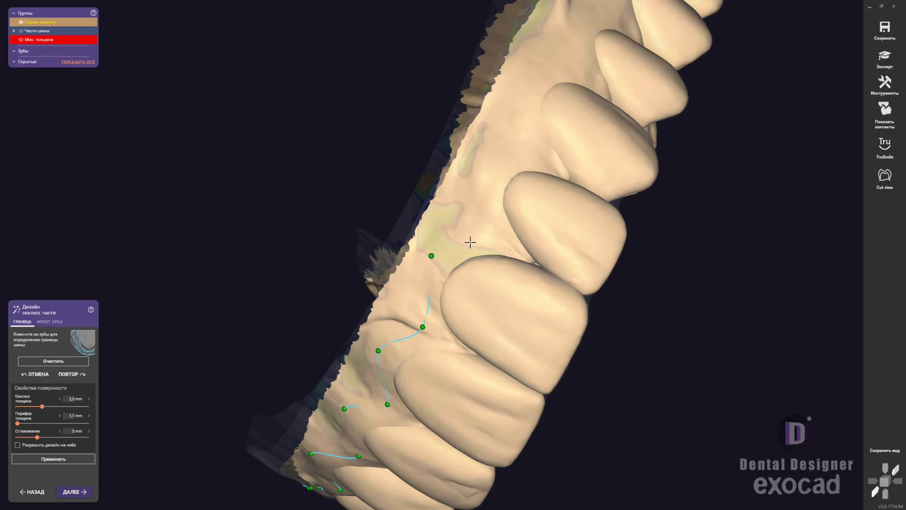
{"action": "mouse_move", "coordinate": [496, 154]}
{"action": "right_mouse_down"}
{"action": "mouse_move", "coordinate": [481, 172]}
{"action": "mouse_move", "coordinate": [491, 178]}
{"action": "mouse_move", "coordinate": [408, 279]}
{"action": "right_mouse_up"}
{"action": "scroll", "coordinate": [408, 278], "scroll_direction": "up", "scroll_amount": 3}
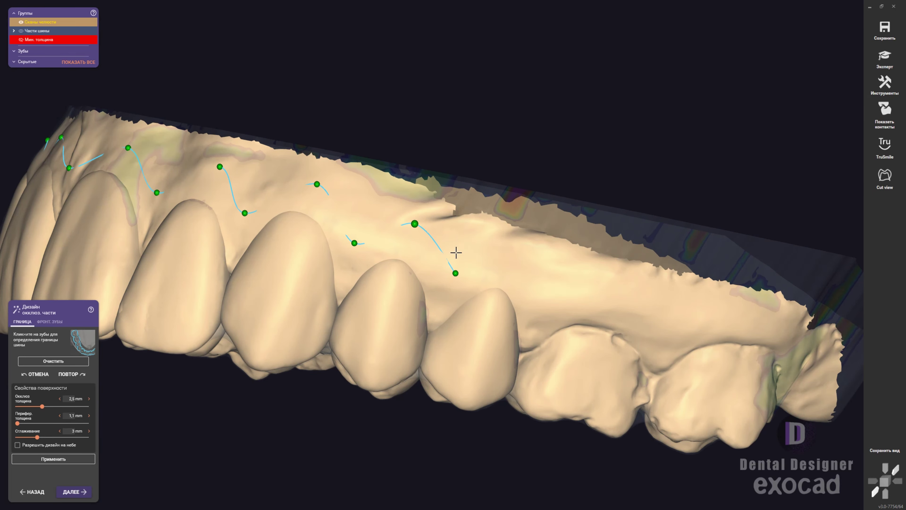
{"action": "right_click_drag", "start_coordinate": [502, 269], "coordinate": [547, 302]}
{"action": "right_click_drag", "start_coordinate": [641, 295], "coordinate": [417, 350]}
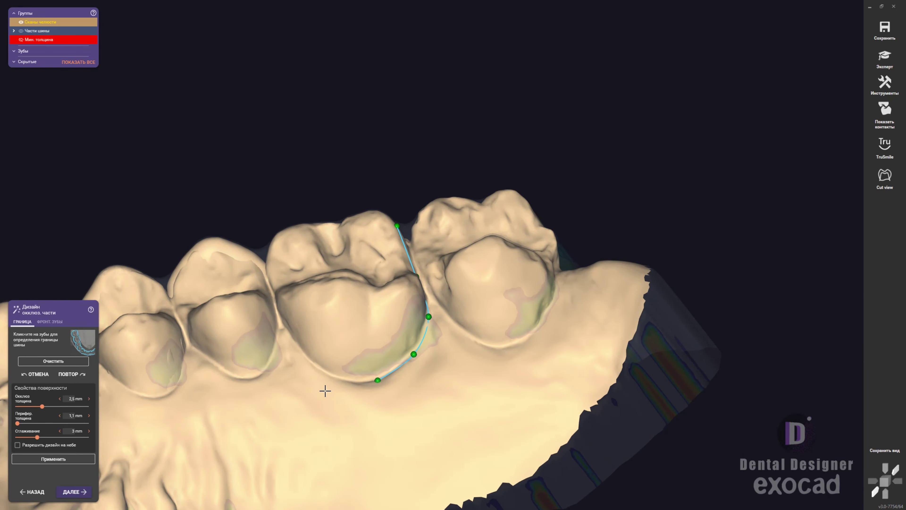
{"action": "right_click_drag", "start_coordinate": [325, 391], "coordinate": [456, 255]}
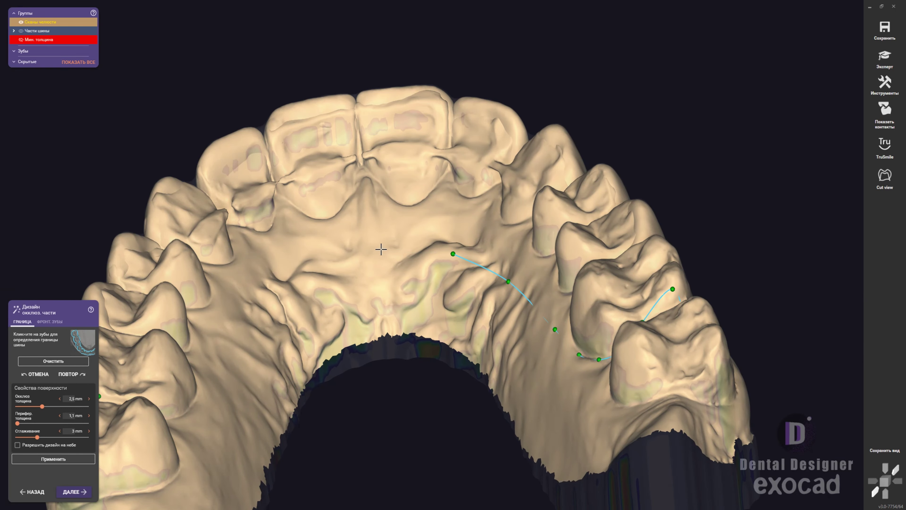
{"action": "mouse_move", "coordinate": [296, 277]}
{"action": "right_mouse_down"}
{"action": "mouse_move", "coordinate": [318, 279]}
{"action": "mouse_move", "coordinate": [274, 330]}
{"action": "right_mouse_up"}
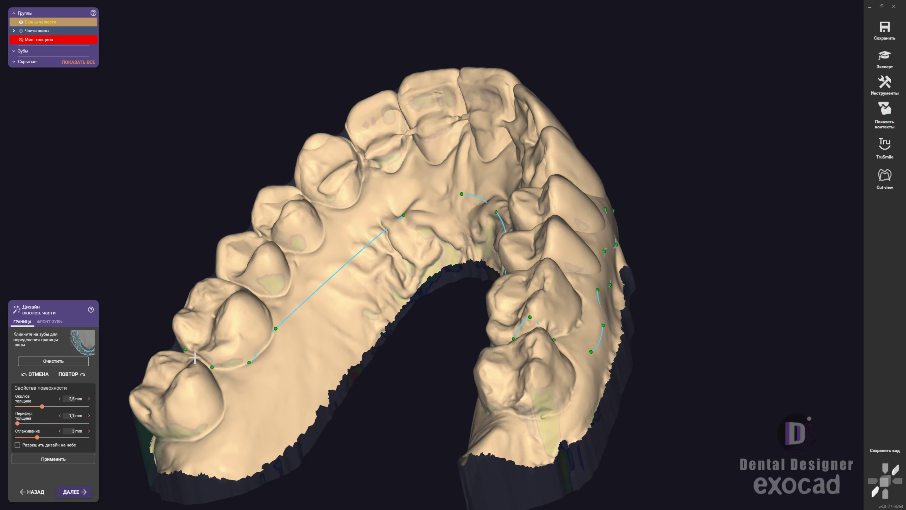
Step: Hide the splint preview and continue the border across the front teeth to the right side
{"action": "middle_click", "coordinate": [435, 321], "text": "ctrl"}
{"action": "scroll", "coordinate": [435, 322], "scroll_direction": "up", "scroll_amount": 2}
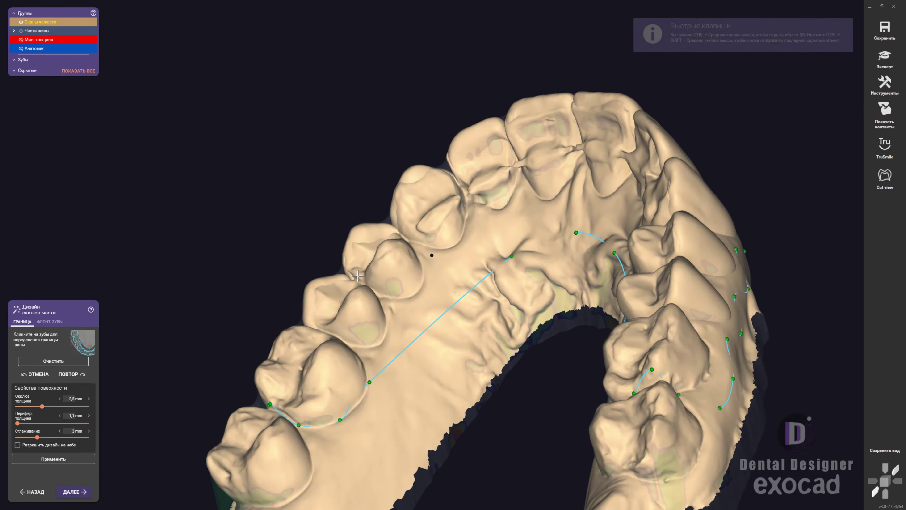
{"action": "scroll", "coordinate": [435, 321], "scroll_direction": "up", "scroll_amount": 2}
{"action": "mouse_move", "coordinate": [441, 327]}
{"action": "right_mouse_down"}
{"action": "mouse_move", "coordinate": [648, 240]}
{"action": "mouse_move", "coordinate": [643, 210]}
{"action": "right_mouse_up"}
{"action": "key", "text": "2"}
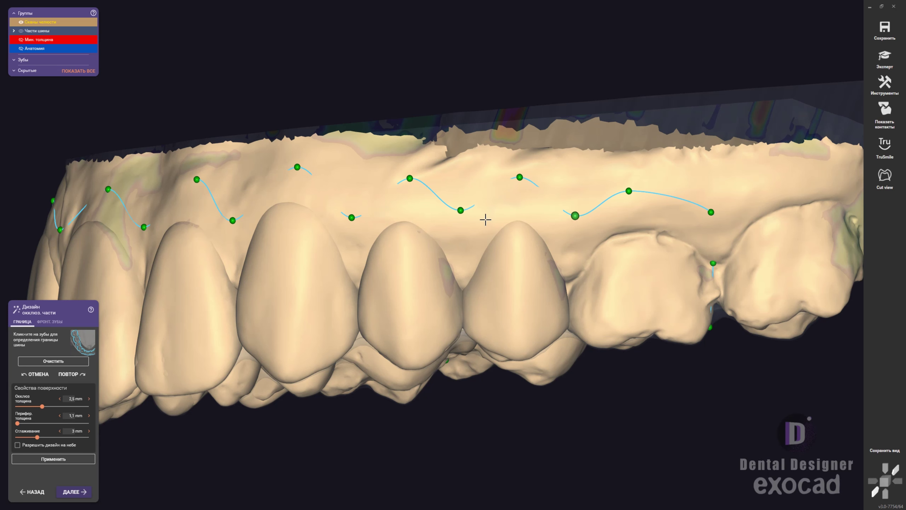
{"action": "mouse_move", "coordinate": [352, 217]}
{"action": "right_mouse_down"}
{"action": "mouse_move", "coordinate": [445, 247]}
{"action": "mouse_move", "coordinate": [428, 261]}
{"action": "mouse_move", "coordinate": [406, 257]}
{"action": "mouse_move", "coordinate": [352, 226]}
{"action": "right_mouse_up"}
{"action": "right_click_drag", "start_coordinate": [302, 254], "coordinate": [435, 244]}
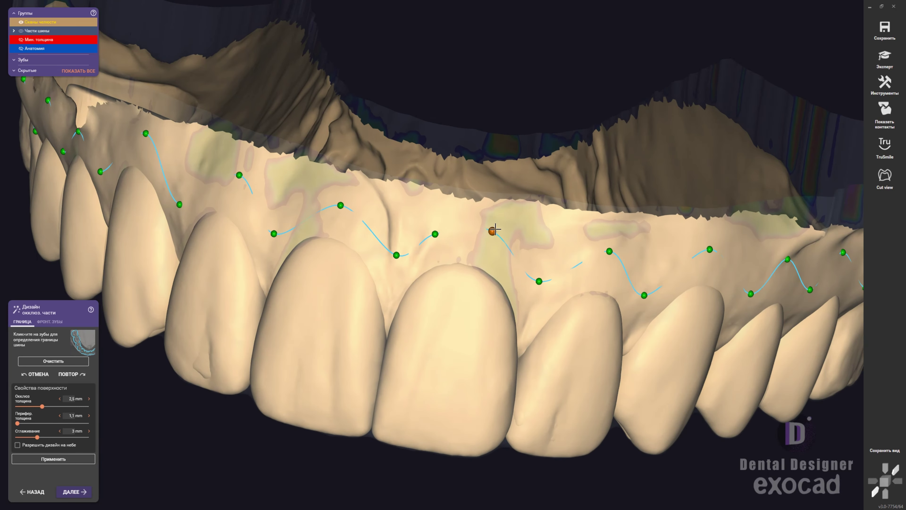
{"action": "mouse_move", "coordinate": [368, 216]}
{"action": "right_mouse_down"}
{"action": "mouse_move", "coordinate": [324, 202]}
{"action": "mouse_move", "coordinate": [348, 277]}
{"action": "right_mouse_up"}
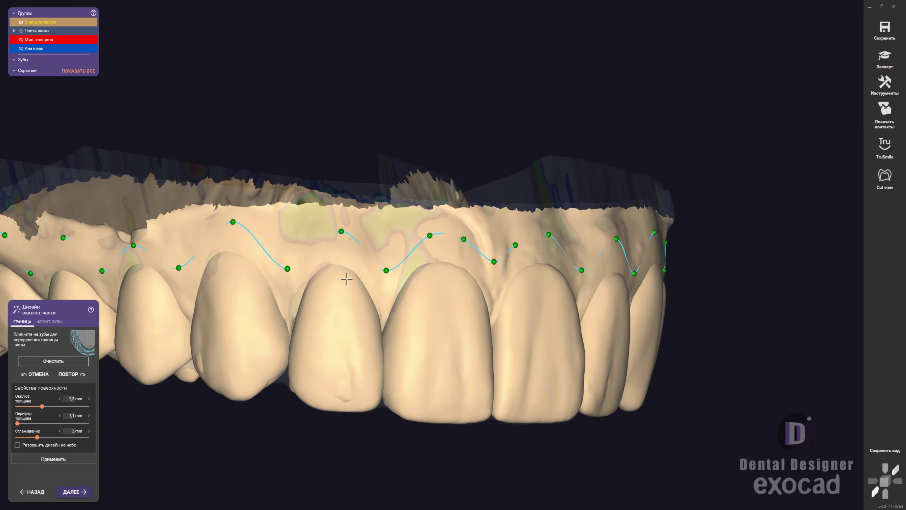
{"action": "scroll", "coordinate": [388, 267], "scroll_direction": "up", "scroll_amount": 3}
{"action": "right_click_drag", "start_coordinate": [362, 227], "coordinate": [419, 267]}
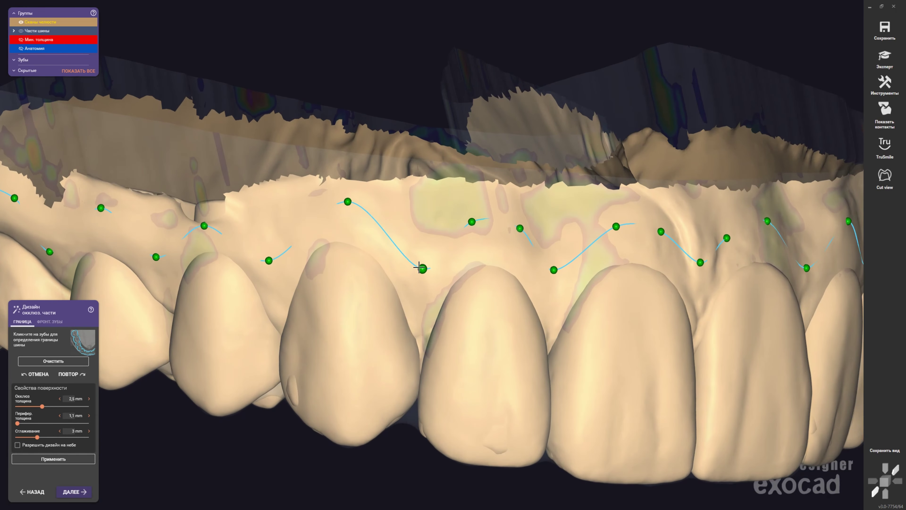
{"action": "mouse_move", "coordinate": [382, 213]}
{"action": "right_mouse_down"}
{"action": "mouse_move", "coordinate": [290, 228]}
{"action": "mouse_move", "coordinate": [323, 283]}
{"action": "mouse_move", "coordinate": [313, 304]}
{"action": "right_mouse_up"}
{"action": "scroll", "coordinate": [388, 260], "scroll_direction": "up", "scroll_amount": 2}
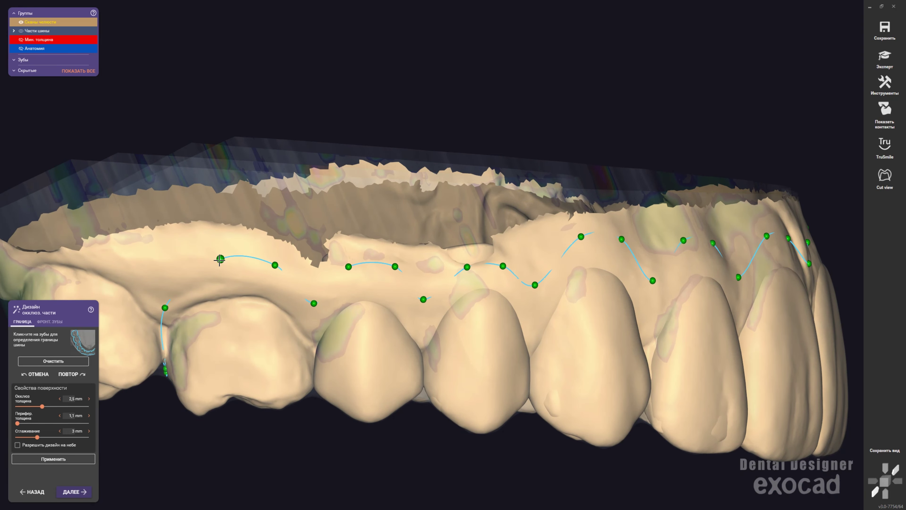
{"action": "scroll", "coordinate": [301, 296], "scroll_direction": "down", "scroll_amount": 3}
{"action": "scroll", "coordinate": [536, 284], "scroll_direction": "up", "scroll_amount": 3}
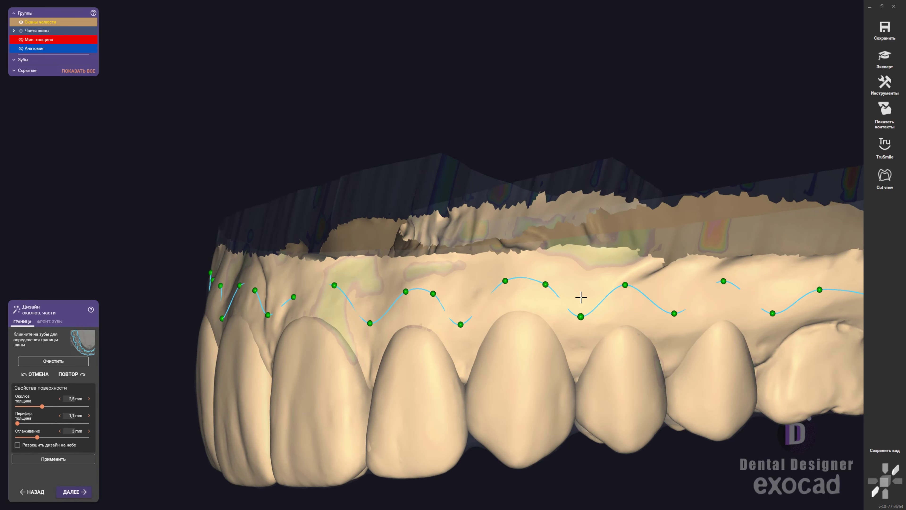
{"action": "right_click_drag", "start_coordinate": [581, 297], "coordinate": [511, 270]}
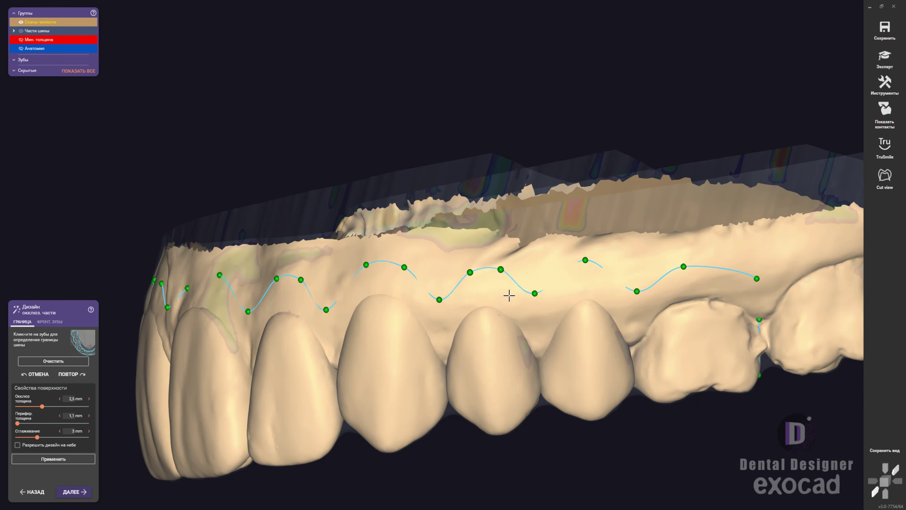
{"action": "right_click_drag", "start_coordinate": [662, 273], "coordinate": [539, 238]}
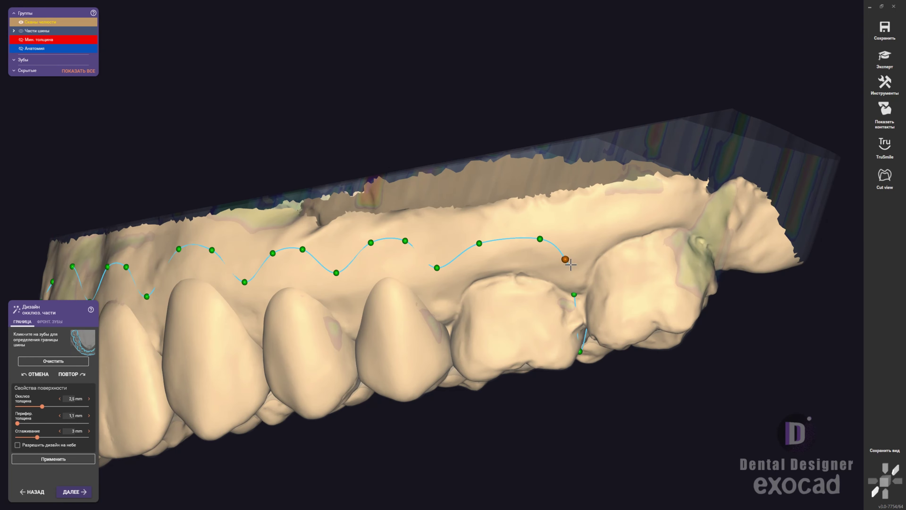
Step: Inspect the generated splint with 2.5 mm occlusal and 1.1 mm peripheral thickness
{"action": "right_click_drag", "start_coordinate": [499, 270], "coordinate": [463, 283]}
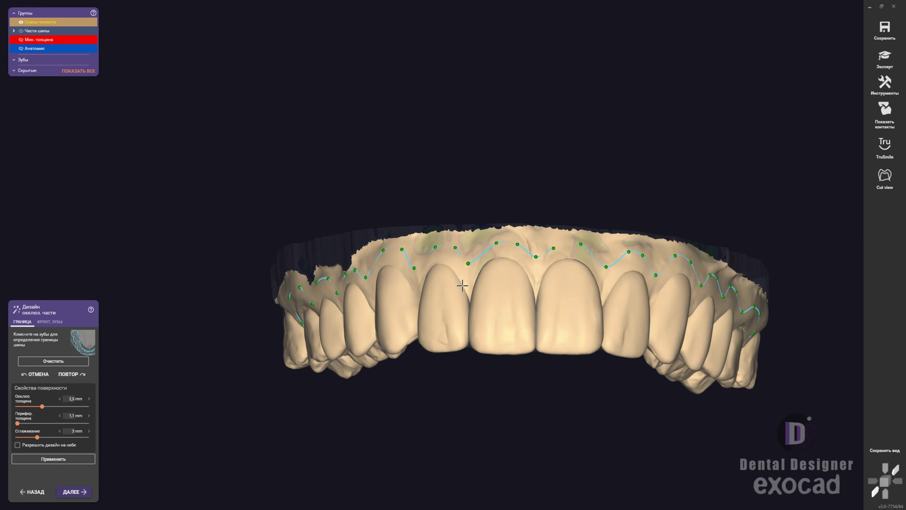
{"action": "scroll", "coordinate": [415, 315], "scroll_direction": "down", "scroll_amount": 3}
{"action": "scroll", "coordinate": [417, 326], "scroll_direction": "up", "scroll_amount": 3}
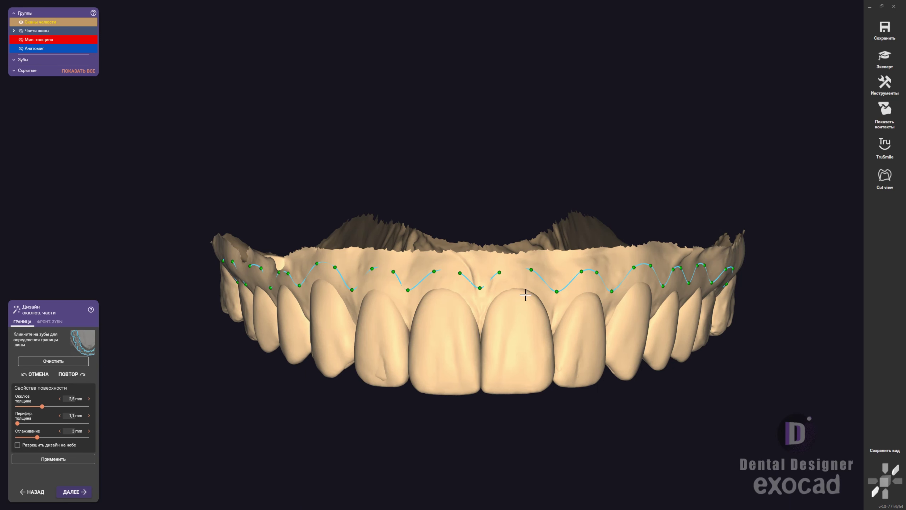
{"action": "scroll", "coordinate": [525, 295], "scroll_direction": "down", "scroll_amount": 1}
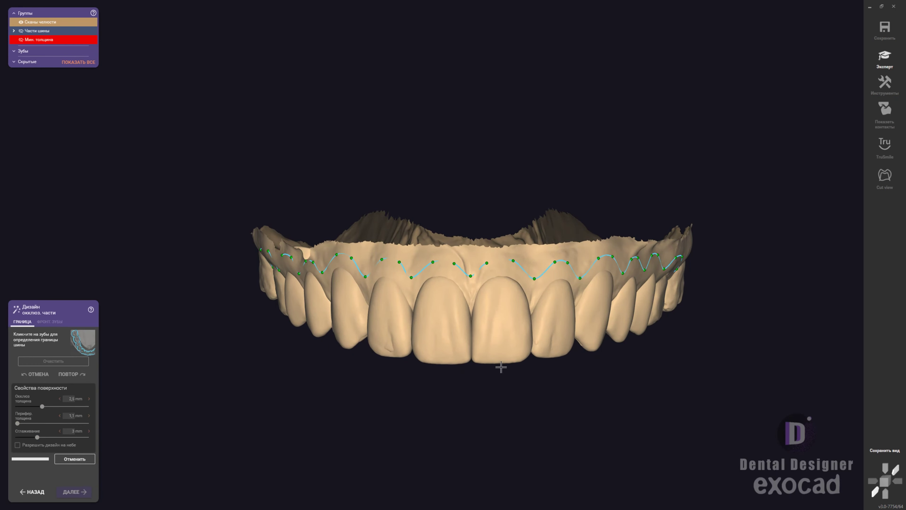
{"action": "middle_click_drag", "start_coordinate": [501, 367], "coordinate": [425, 352], "text": "shift"}
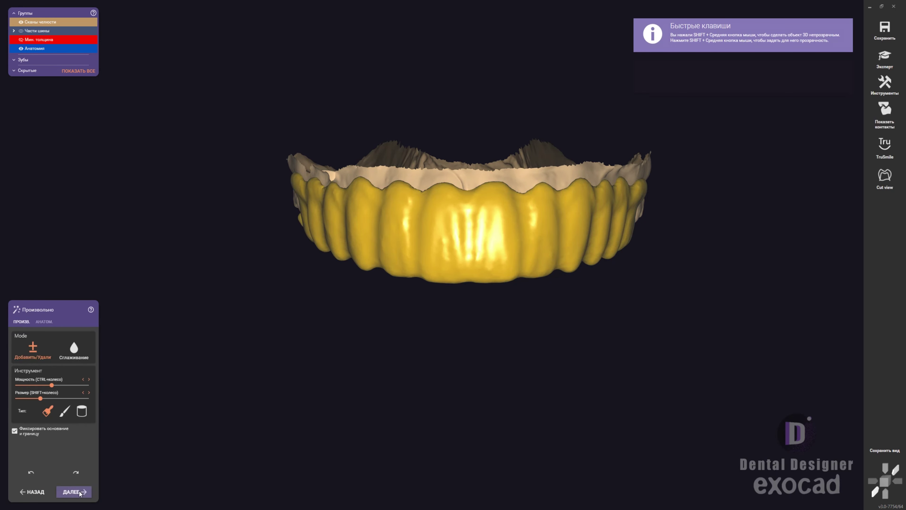
Step: Sculpt the splint surface from the front, right side and left end with the add/remove brush
{"action": "mouse_move", "coordinate": [345, 469]}
{"action": "right_mouse_down"}
{"action": "mouse_move", "coordinate": [587, 269]}
{"action": "mouse_move", "coordinate": [465, 314]}
{"action": "right_mouse_up"}
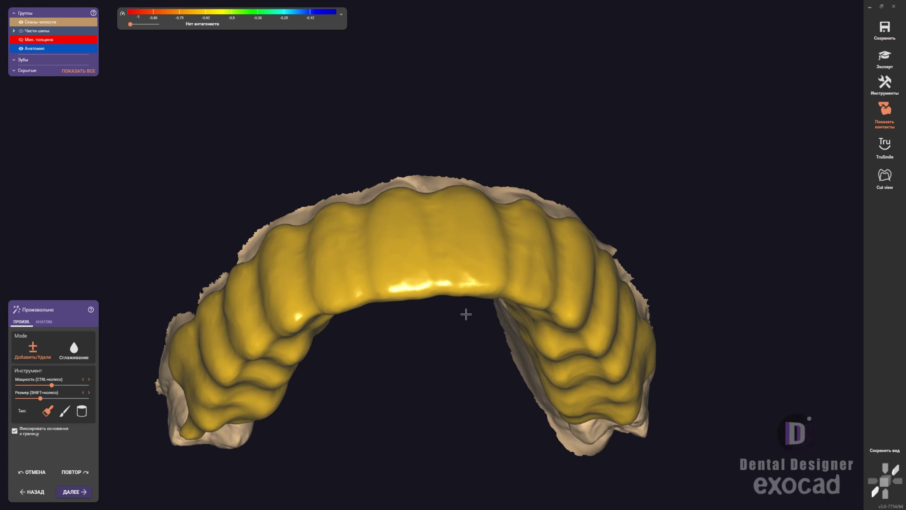
{"action": "scroll", "coordinate": [275, 309], "scroll_direction": "up", "scroll_amount": 3}
{"action": "scroll", "coordinate": [275, 308], "scroll_direction": "up", "scroll_amount": 2, "text": "shift"}
{"action": "right_click_drag", "start_coordinate": [265, 306], "coordinate": [314, 264]}
{"action": "scroll", "coordinate": [314, 264], "scroll_direction": "up", "scroll_amount": 1}
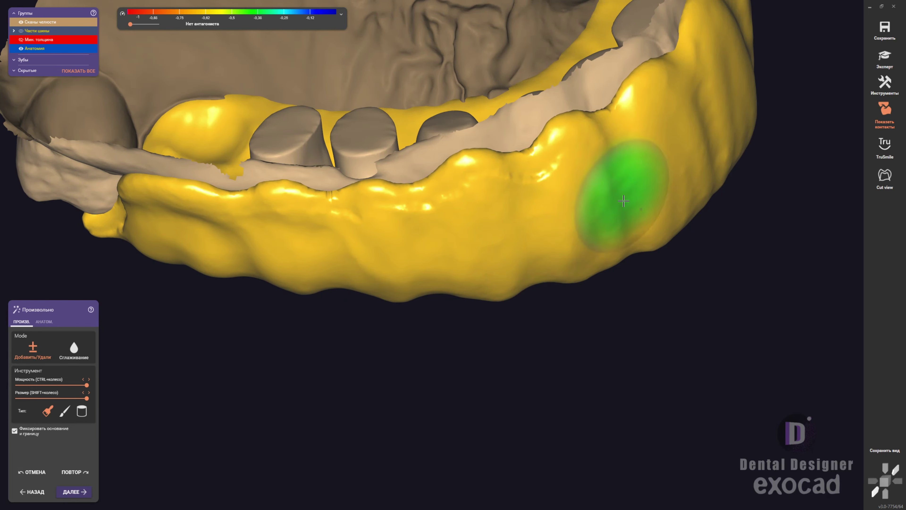
{"action": "mouse_move", "coordinate": [603, 202]}
{"action": "right_mouse_down"}
{"action": "mouse_move", "coordinate": [482, 194]}
{"action": "mouse_move", "coordinate": [428, 224]}
{"action": "right_mouse_up"}
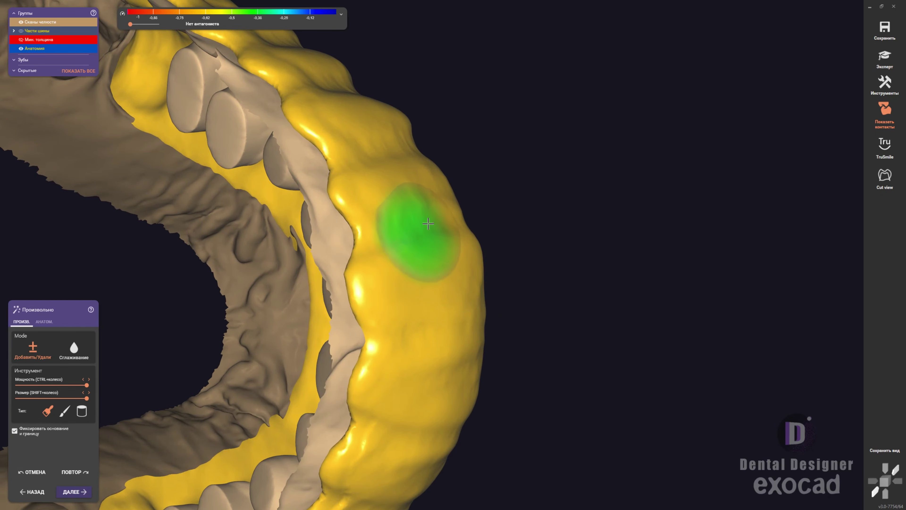
{"action": "mouse_move", "coordinate": [382, 147]}
{"action": "right_mouse_down"}
{"action": "mouse_move", "coordinate": [305, 310]}
{"action": "mouse_move", "coordinate": [253, 297]}
{"action": "mouse_move", "coordinate": [317, 279]}
{"action": "mouse_move", "coordinate": [222, 172]}
{"action": "mouse_move", "coordinate": [300, 243]}
{"action": "mouse_move", "coordinate": [350, 338]}
{"action": "mouse_move", "coordinate": [303, 213]}
{"action": "mouse_move", "coordinate": [447, 285]}
{"action": "right_mouse_up"}
{"action": "scroll", "coordinate": [447, 285], "scroll_direction": "down", "scroll_amount": 2, "text": "shift"}
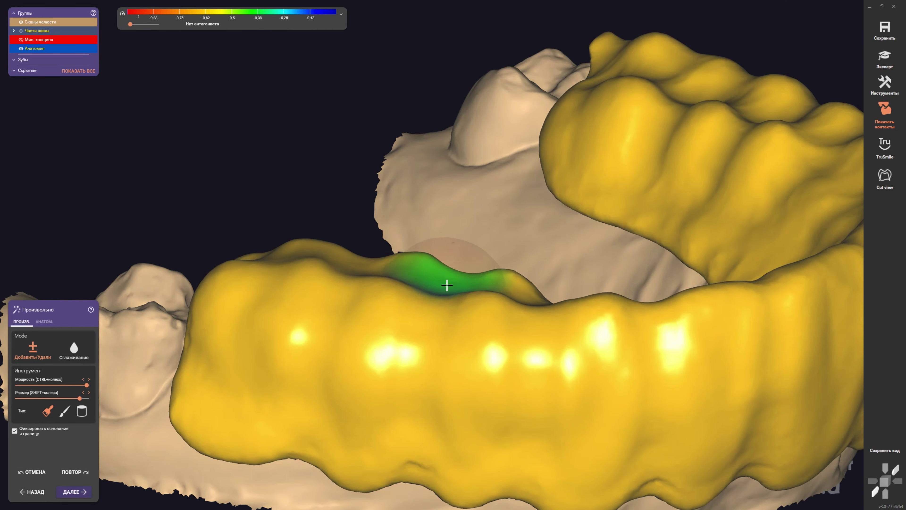
{"action": "right_click_drag", "start_coordinate": [260, 262], "coordinate": [245, 208]}
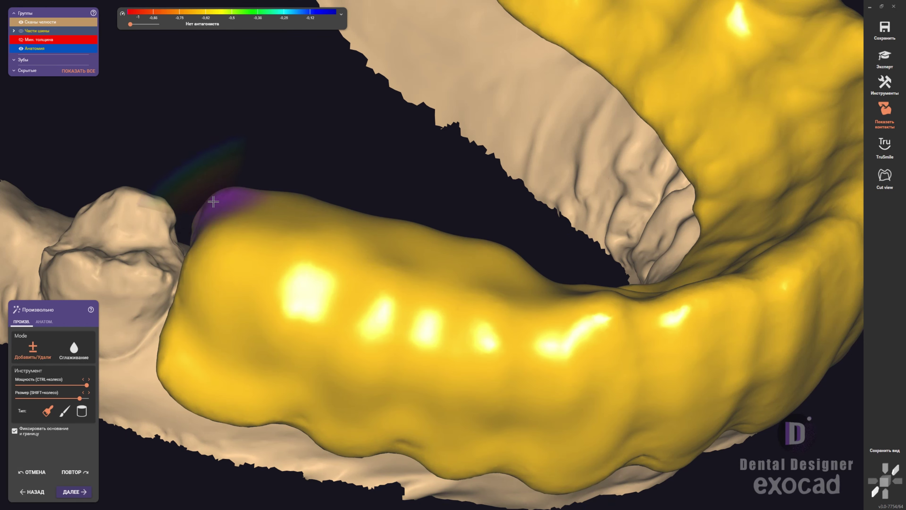
{"action": "right_click_drag", "start_coordinate": [213, 203], "coordinate": [409, 374]}
{"action": "scroll", "coordinate": [642, 246], "scroll_direction": "down", "scroll_amount": 3}
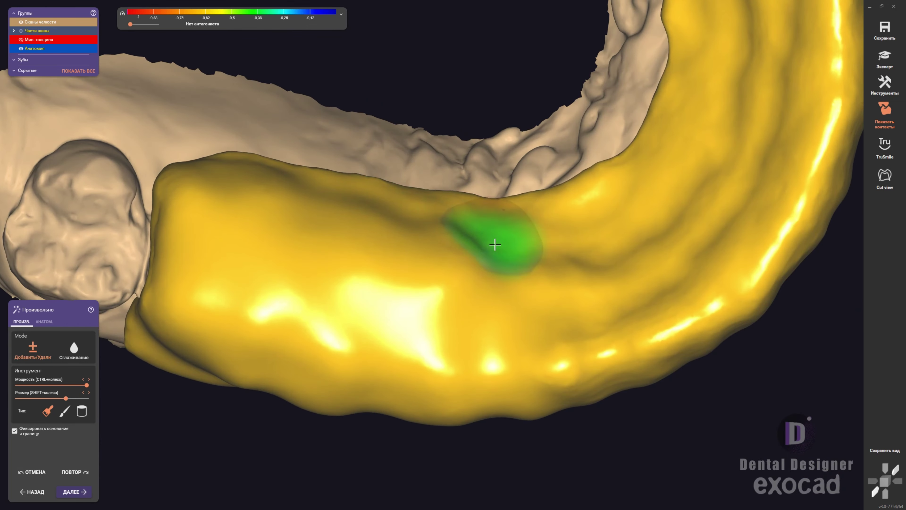
Step: Make the splint see-through and sculpt along the incisal edge and molars
{"action": "right_click_drag", "start_coordinate": [637, 303], "coordinate": [679, 202]}
{"action": "scroll", "coordinate": [570, 250], "scroll_direction": "up", "scroll_amount": 4}
{"action": "right_click_drag", "start_coordinate": [570, 250], "coordinate": [449, 324]}
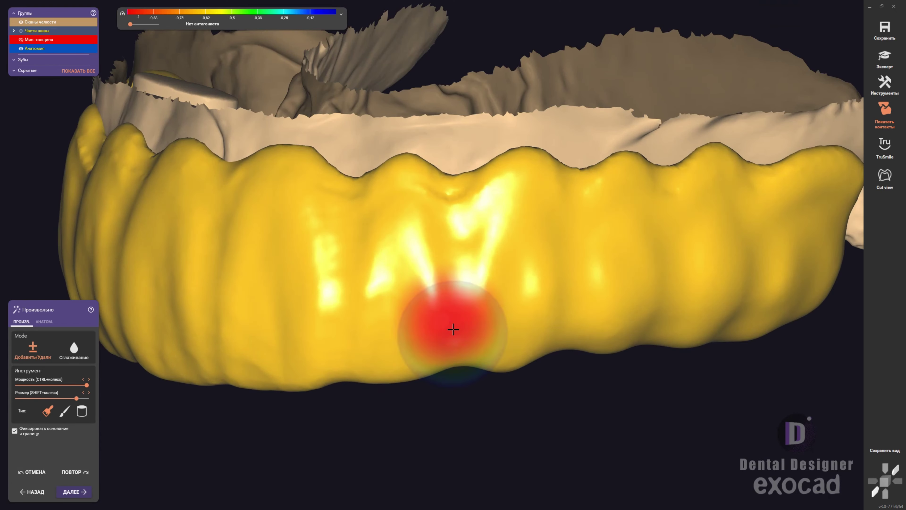
{"action": "middle_click", "coordinate": [449, 324], "text": "shift"}
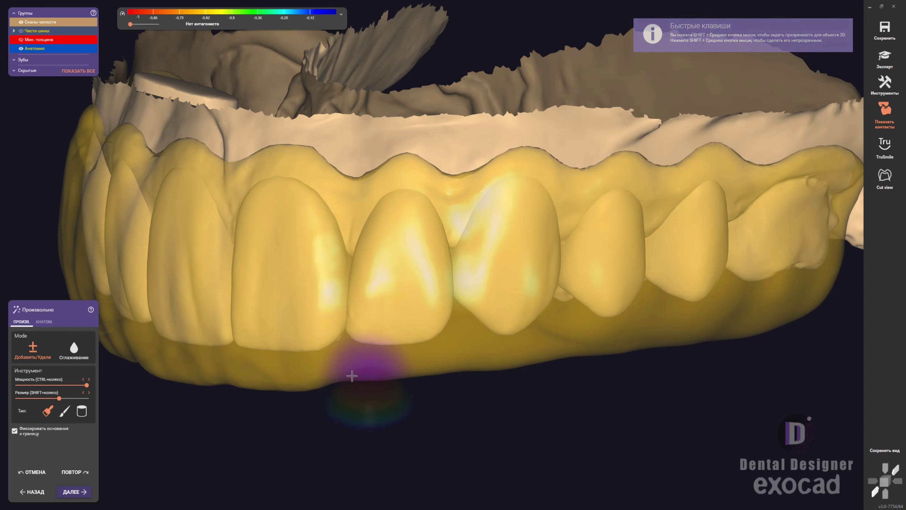
{"action": "mouse_move", "coordinate": [364, 367]}
{"action": "right_mouse_down"}
{"action": "mouse_move", "coordinate": [368, 319]}
{"action": "mouse_move", "coordinate": [398, 295]}
{"action": "right_mouse_up"}
{"action": "mouse_move", "coordinate": [233, 262]}
{"action": "right_mouse_down"}
{"action": "mouse_move", "coordinate": [439, 314]}
{"action": "mouse_move", "coordinate": [423, 301]}
{"action": "right_mouse_up"}
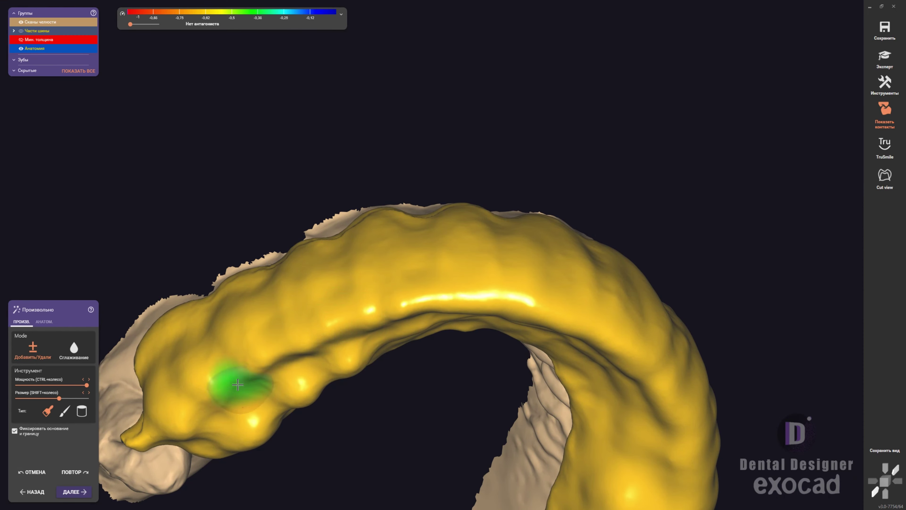
{"action": "right_click_drag", "start_coordinate": [336, 347], "coordinate": [463, 261]}
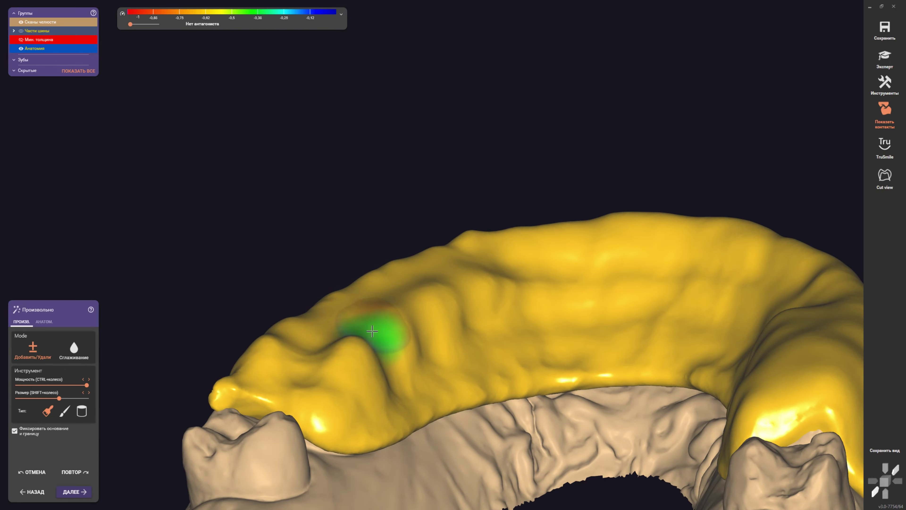
{"action": "mouse_move", "coordinate": [221, 395]}
{"action": "right_mouse_down"}
{"action": "mouse_move", "coordinate": [384, 370]}
{"action": "mouse_move", "coordinate": [375, 324]}
{"action": "mouse_move", "coordinate": [399, 325]}
{"action": "mouse_move", "coordinate": [395, 345]}
{"action": "right_mouse_up"}
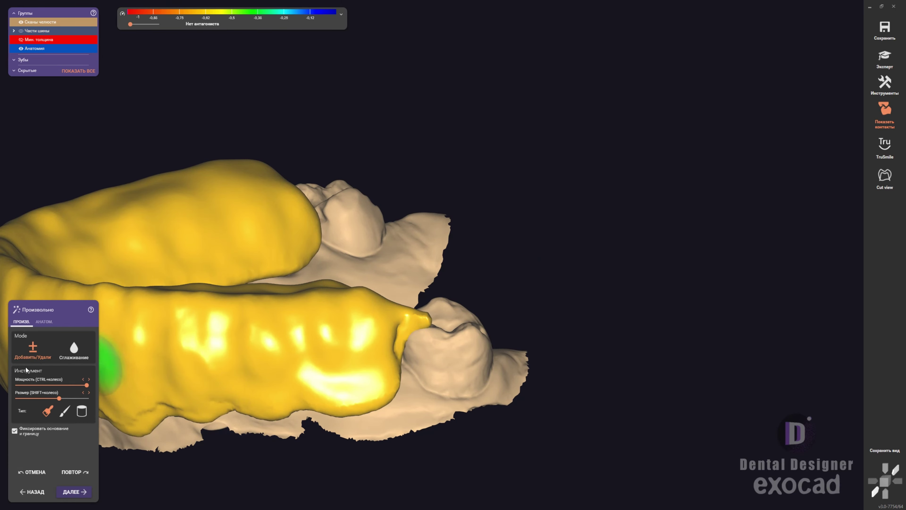
Step: Toggle 'Fix base and margin' off and back on while viewing the molars occlusally
{"action": "left_click", "coordinate": [14, 430]}
{"action": "scroll", "coordinate": [431, 320], "scroll_direction": "up", "scroll_amount": 5}
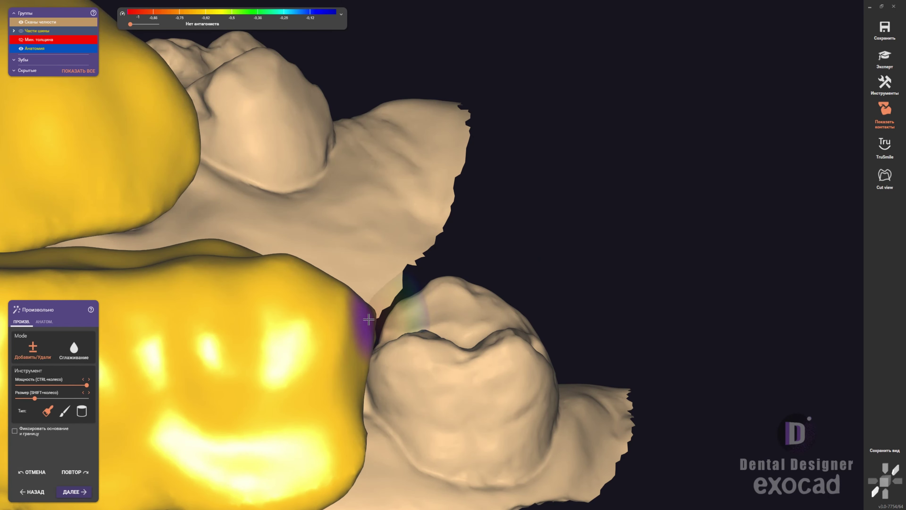
{"action": "mouse_move", "coordinate": [368, 319]}
{"action": "right_mouse_down"}
{"action": "mouse_move", "coordinate": [348, 343]}
{"action": "mouse_move", "coordinate": [339, 397]}
{"action": "mouse_move", "coordinate": [407, 285]}
{"action": "right_mouse_up"}
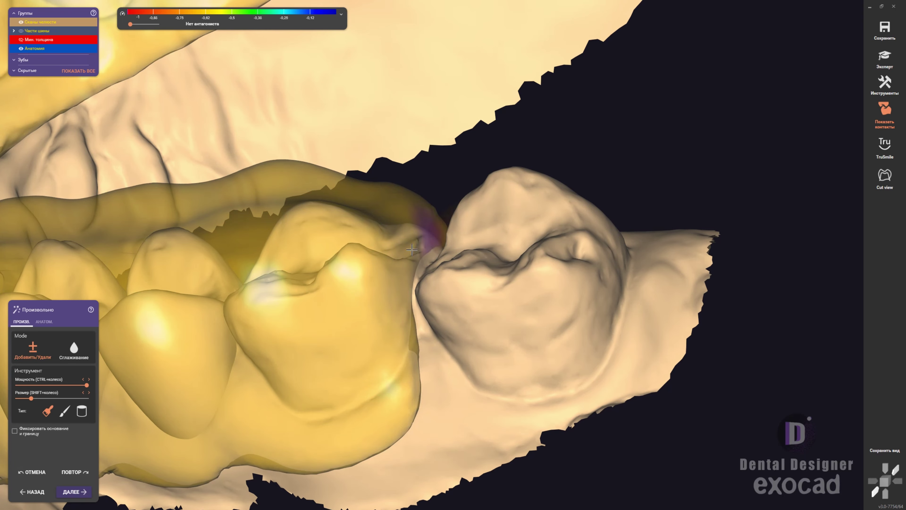
{"action": "scroll", "coordinate": [412, 250], "scroll_direction": "down", "scroll_amount": 5}
{"action": "right_click_drag", "start_coordinate": [307, 308], "coordinate": [462, 243]}
{"action": "left_click", "coordinate": [14, 430]}
Step: Sculpt along the splint's inner edge at its distal end beside the last molar
{"action": "scroll", "coordinate": [519, 287], "scroll_direction": "up", "scroll_amount": 5}
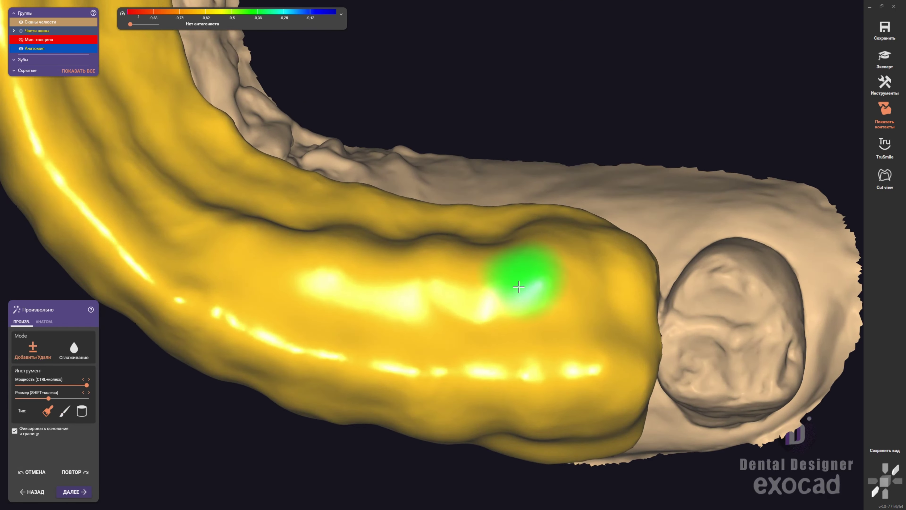
{"action": "right_click_drag", "start_coordinate": [518, 286], "coordinate": [511, 229]}
{"action": "scroll", "coordinate": [384, 229], "scroll_direction": "up", "scroll_amount": 3, "text": "shift"}
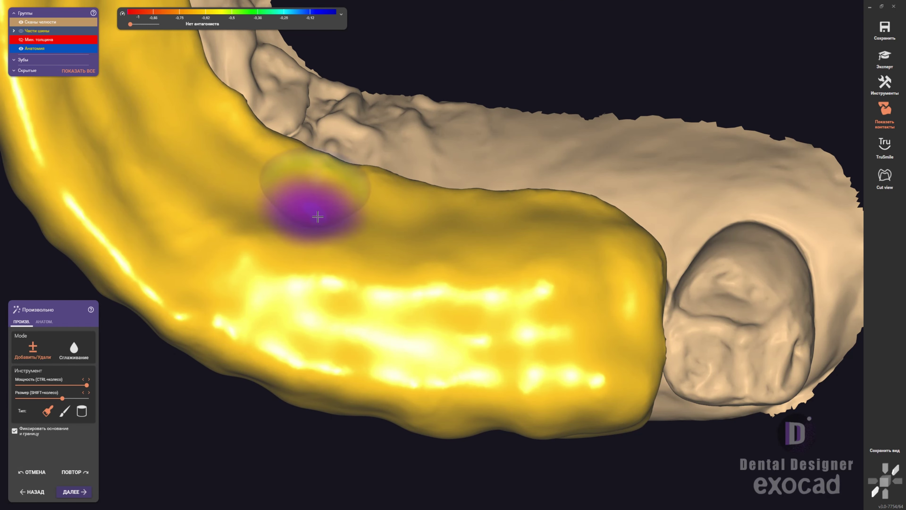
{"action": "scroll", "coordinate": [404, 318], "scroll_direction": "down", "scroll_amount": 3}
{"action": "scroll", "coordinate": [446, 338], "scroll_direction": "up", "scroll_amount": 4}
{"action": "mouse_move", "coordinate": [404, 318]}
{"action": "right_mouse_down"}
{"action": "mouse_move", "coordinate": [446, 338]}
{"action": "mouse_move", "coordinate": [253, 344]}
{"action": "right_mouse_up"}
{"action": "scroll", "coordinate": [261, 379], "scroll_direction": "down", "scroll_amount": 3}
{"action": "scroll", "coordinate": [91, 193], "scroll_direction": "up", "scroll_amount": 3}
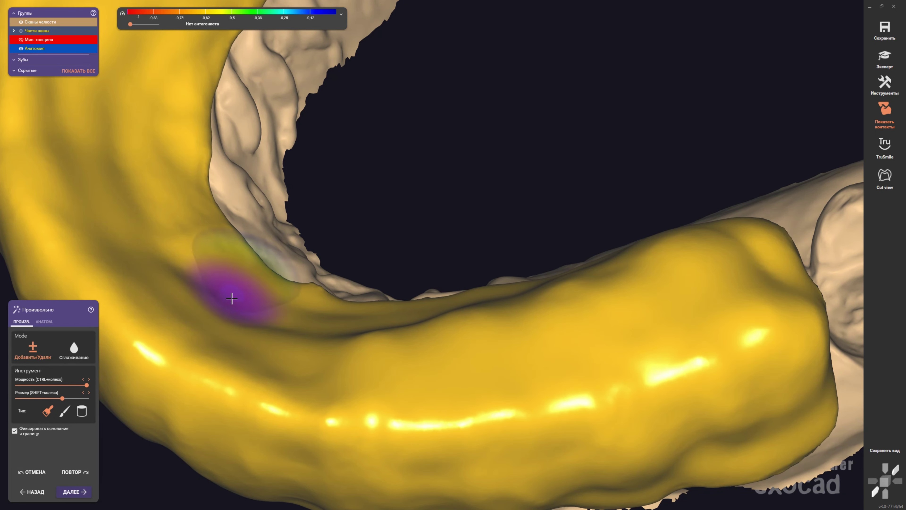
{"action": "scroll", "coordinate": [233, 298], "scroll_direction": "up", "scroll_amount": 3, "text": "shift"}
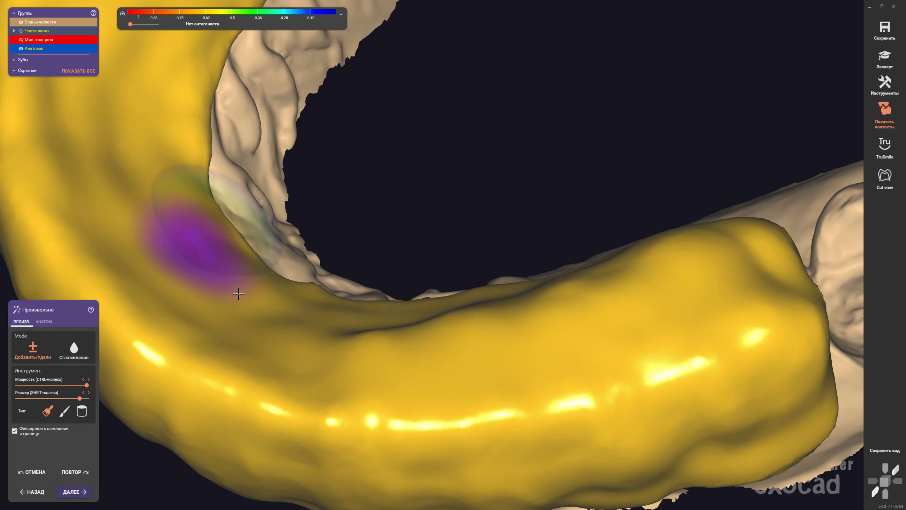
{"action": "scroll", "coordinate": [186, 239], "scroll_direction": "down", "scroll_amount": 3}
{"action": "right_click_drag", "start_coordinate": [186, 238], "coordinate": [459, 354]}
{"action": "scroll", "coordinate": [560, 237], "scroll_direction": "up", "scroll_amount": 3}
Step: Switch the freeform tool to Сглаживание (Smoothing) mode
{"action": "right_click_drag", "start_coordinate": [497, 323], "coordinate": [415, 385]}
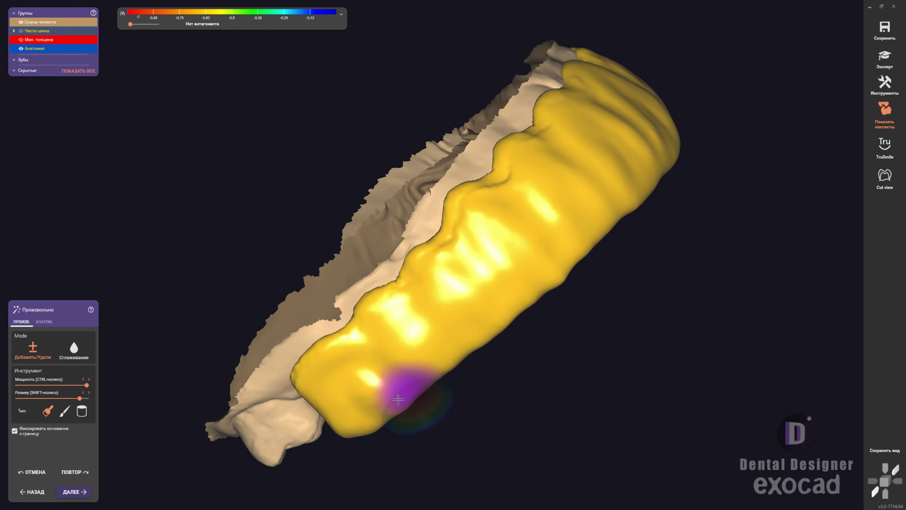
{"action": "scroll", "coordinate": [465, 334], "scroll_direction": "up", "scroll_amount": 3}
{"action": "scroll", "coordinate": [342, 444], "scroll_direction": "down", "scroll_amount": 3, "text": "shift"}
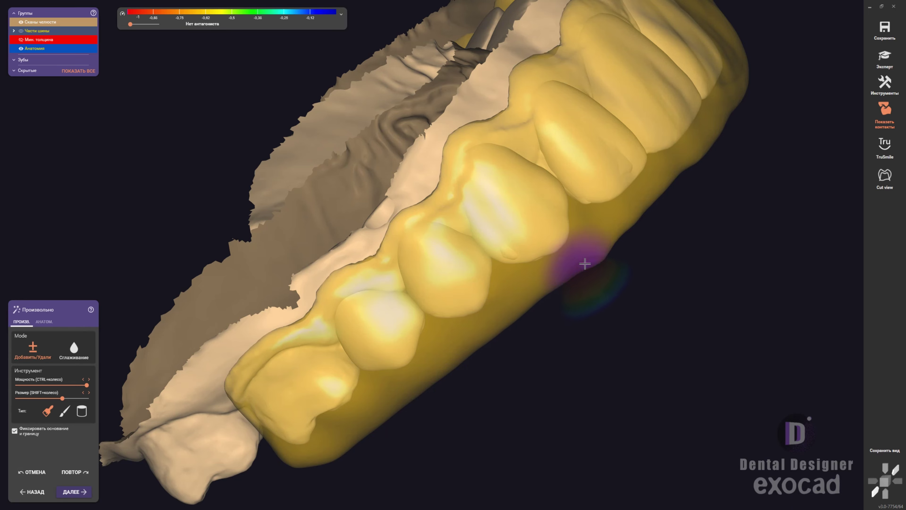
{"action": "mouse_move", "coordinate": [588, 239]}
{"action": "right_mouse_down"}
{"action": "mouse_move", "coordinate": [525, 196]}
{"action": "mouse_move", "coordinate": [337, 258]}
{"action": "mouse_move", "coordinate": [613, 222]}
{"action": "mouse_move", "coordinate": [319, 302]}
{"action": "right_mouse_up"}
{"action": "scroll", "coordinate": [613, 222], "scroll_direction": "up", "scroll_amount": 5}
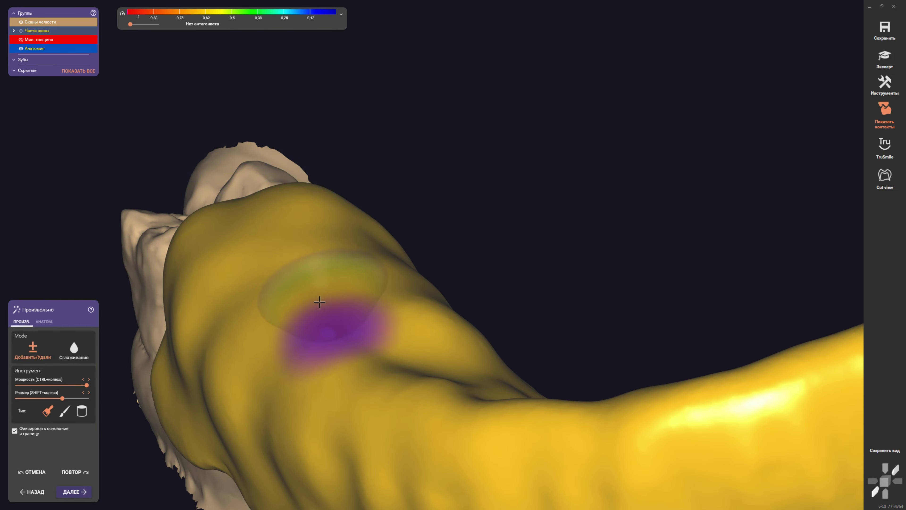
{"action": "left_click", "coordinate": [74, 348]}
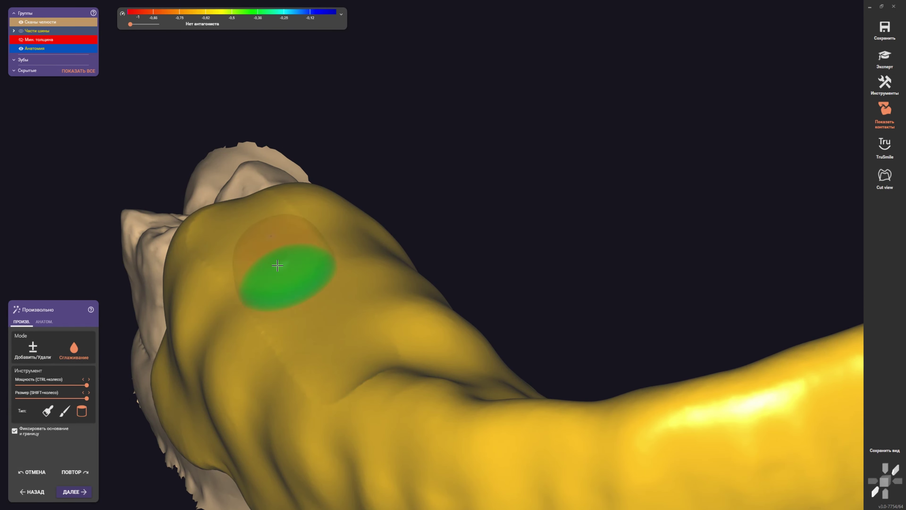
Step: Pick the first smoothing brush shape while viewing the whole arch
{"action": "scroll", "coordinate": [278, 266], "scroll_direction": "down", "scroll_amount": 5}
{"action": "mouse_move", "coordinate": [278, 265]}
{"action": "right_mouse_down"}
{"action": "mouse_move", "coordinate": [404, 257]}
{"action": "mouse_move", "coordinate": [616, 101]}
{"action": "right_mouse_up"}
{"action": "scroll", "coordinate": [447, 264], "scroll_direction": "up", "scroll_amount": 3}
{"action": "scroll", "coordinate": [425, 251], "scroll_direction": "down", "scroll_amount": 5}
{"action": "scroll", "coordinate": [360, 318], "scroll_direction": "up", "scroll_amount": 5}
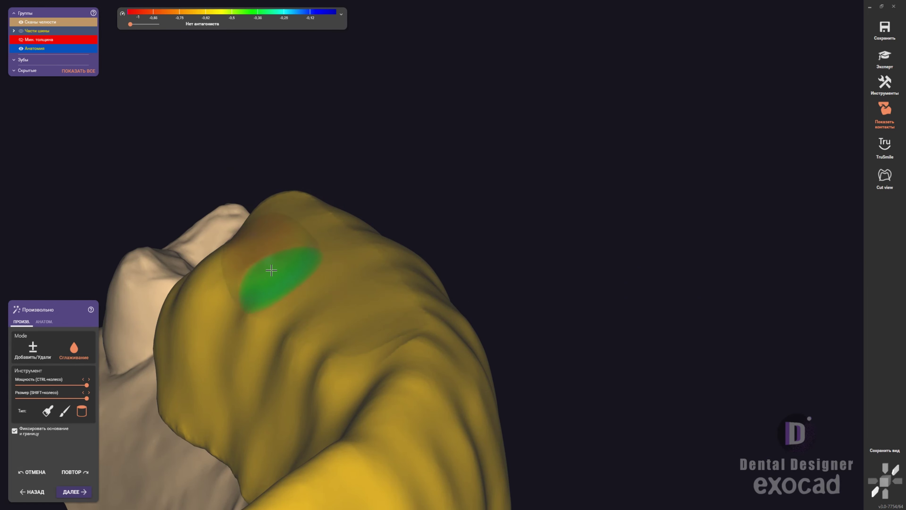
{"action": "scroll", "coordinate": [284, 208], "scroll_direction": "down", "scroll_amount": 5}
{"action": "right_click_drag", "start_coordinate": [354, 298], "coordinate": [190, 327]}
{"action": "scroll", "coordinate": [189, 327], "scroll_direction": "up", "scroll_amount": 4}
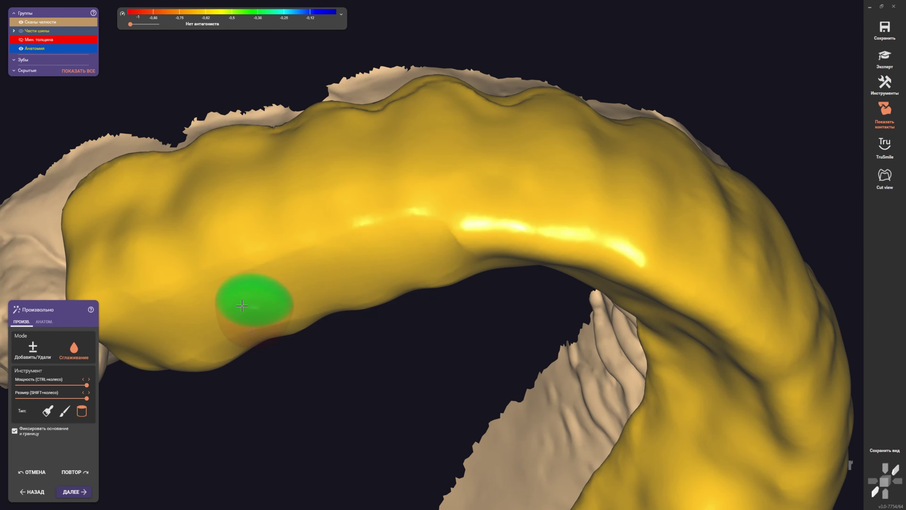
{"action": "left_click", "coordinate": [47, 410]}
Step: Smooth the splint's buccal surface along the side and posterior segment
{"action": "scroll", "coordinate": [321, 250], "scroll_direction": "down", "scroll_amount": 5}
{"action": "right_click_drag", "start_coordinate": [321, 250], "coordinate": [285, 179]}
{"action": "scroll", "coordinate": [218, 213], "scroll_direction": "up", "scroll_amount": 4}
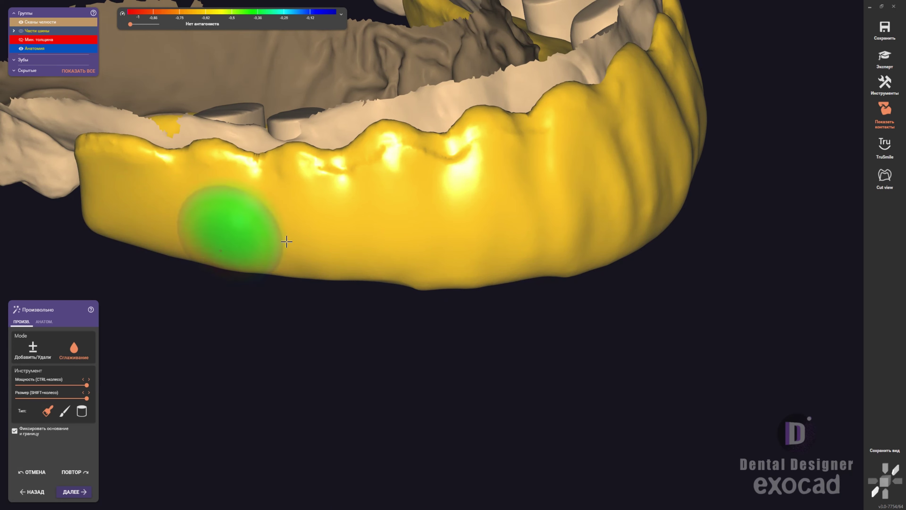
{"action": "scroll", "coordinate": [688, 111], "scroll_direction": "down", "scroll_amount": 3}
{"action": "right_click_drag", "start_coordinate": [688, 111], "coordinate": [446, 261]}
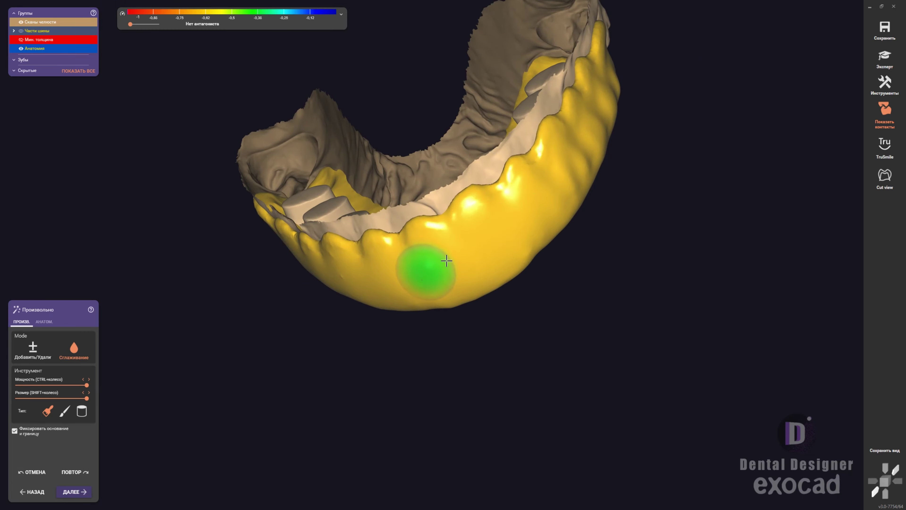
{"action": "mouse_move", "coordinate": [614, 86]}
{"action": "right_mouse_down"}
{"action": "mouse_move", "coordinate": [396, 263]}
{"action": "mouse_move", "coordinate": [354, 247]}
{"action": "mouse_move", "coordinate": [469, 312]}
{"action": "mouse_move", "coordinate": [387, 425]}
{"action": "right_mouse_up"}
{"action": "scroll", "coordinate": [387, 424], "scroll_direction": "up", "scroll_amount": 4}
{"action": "scroll", "coordinate": [387, 424], "scroll_direction": "down", "scroll_amount": 3, "text": "shift"}
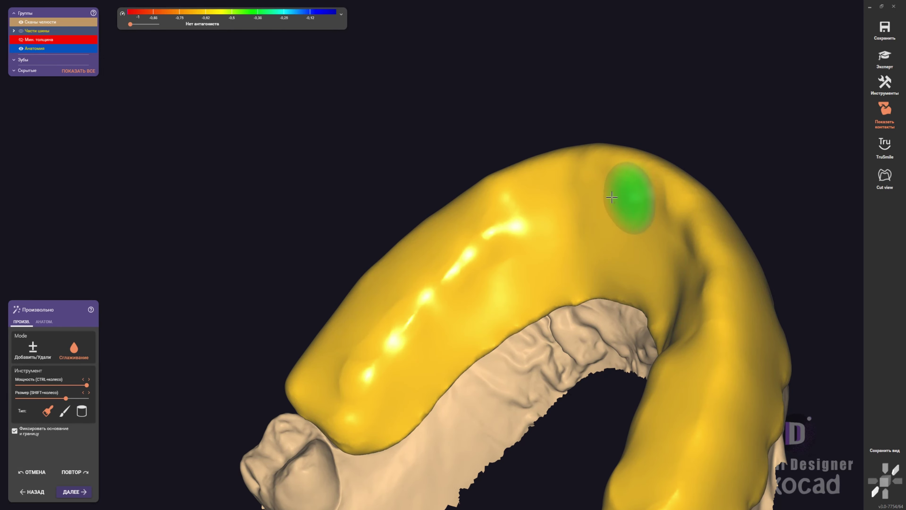
{"action": "mouse_move", "coordinate": [525, 186]}
{"action": "right_mouse_down"}
{"action": "mouse_move", "coordinate": [486, 371]}
{"action": "mouse_move", "coordinate": [459, 380]}
{"action": "mouse_move", "coordinate": [394, 283]}
{"action": "mouse_move", "coordinate": [436, 268]}
{"action": "mouse_move", "coordinate": [465, 324]}
{"action": "right_mouse_up"}
{"action": "right_click_drag", "start_coordinate": [467, 410], "coordinate": [530, 193]}
{"action": "scroll", "coordinate": [530, 192], "scroll_direction": "down", "scroll_amount": 4}
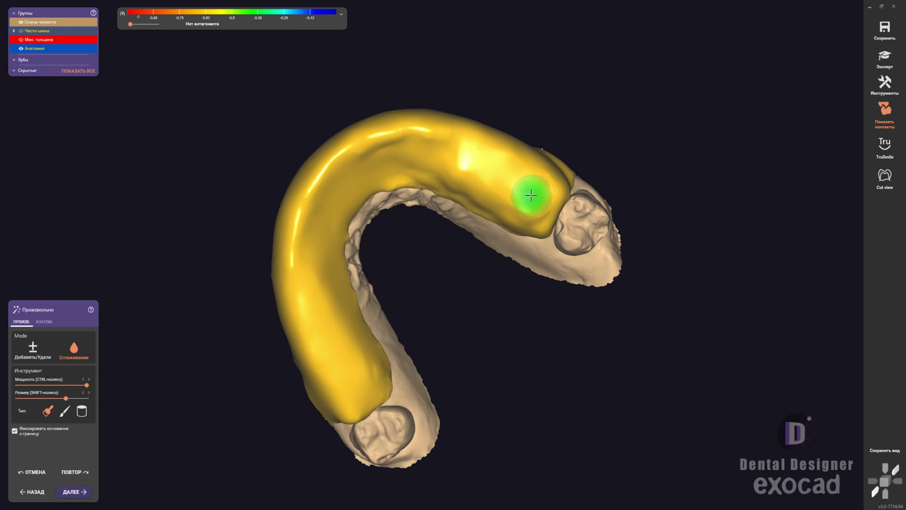
{"action": "scroll", "coordinate": [357, 264], "scroll_direction": "up", "scroll_amount": 4}
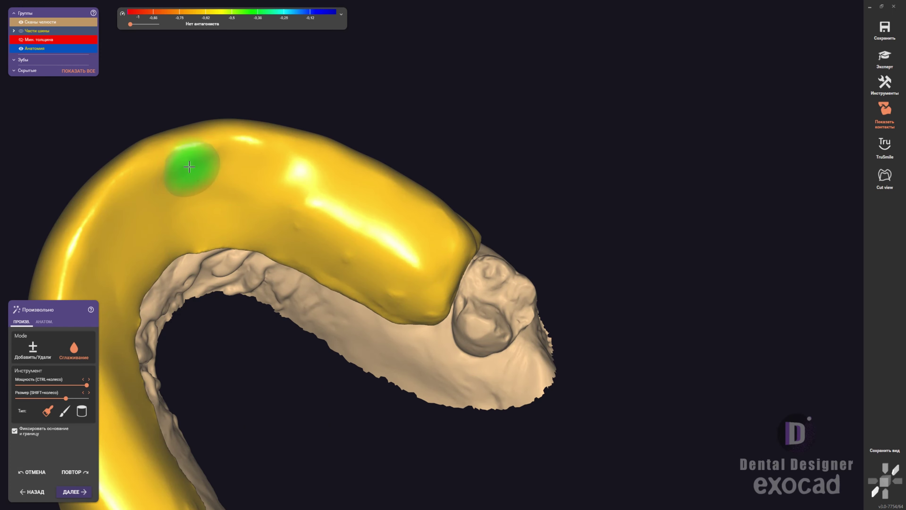
Step: Continue smoothing the splint around the front of the arch, checking occlusally
{"action": "mouse_move", "coordinate": [189, 166]}
{"action": "right_mouse_down"}
{"action": "mouse_move", "coordinate": [328, 253]}
{"action": "mouse_move", "coordinate": [260, 293]}
{"action": "right_mouse_up"}
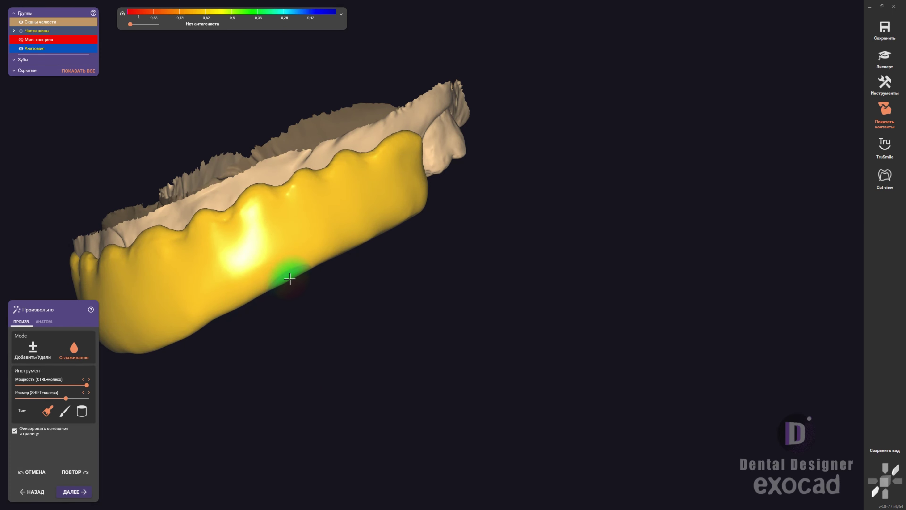
{"action": "right_click_drag", "start_coordinate": [403, 155], "coordinate": [333, 269]}
{"action": "scroll", "coordinate": [390, 277], "scroll_direction": "down", "scroll_amount": 3}
{"action": "scroll", "coordinate": [405, 318], "scroll_direction": "up", "scroll_amount": 3}
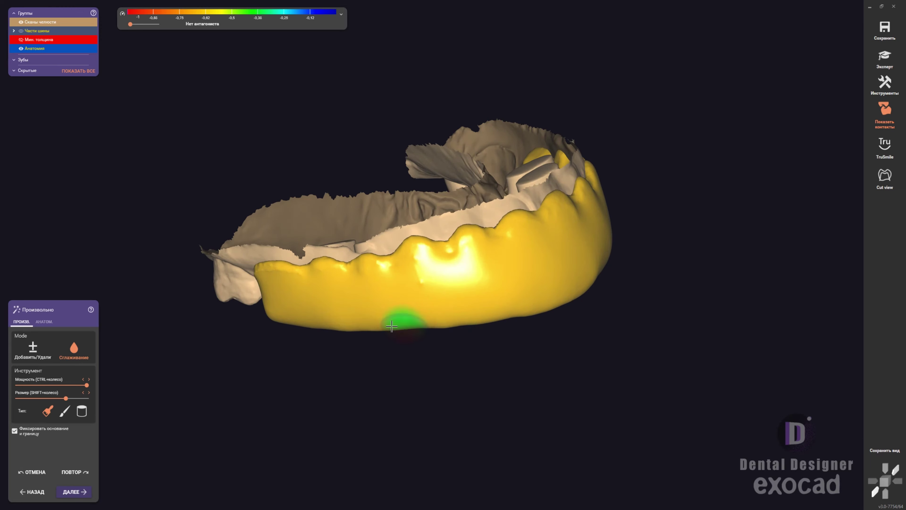
{"action": "right_click_drag", "start_coordinate": [405, 318], "coordinate": [445, 289]}
{"action": "scroll", "coordinate": [445, 289], "scroll_direction": "up", "scroll_amount": 3}
{"action": "scroll", "coordinate": [502, 270], "scroll_direction": "down", "scroll_amount": 2, "text": "shift"}
{"action": "scroll", "coordinate": [535, 285], "scroll_direction": "down", "scroll_amount": 3}
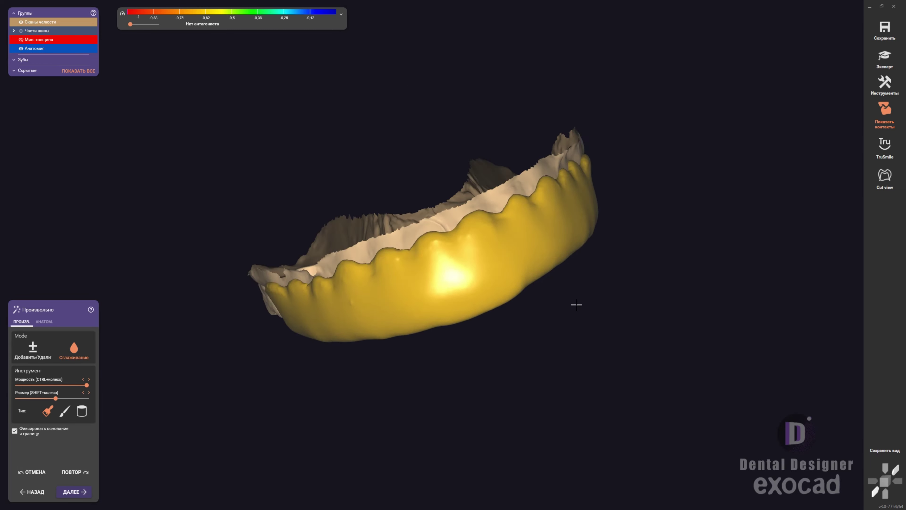
{"action": "right_click_drag", "start_coordinate": [576, 303], "coordinate": [445, 315]}
{"action": "scroll", "coordinate": [420, 273], "scroll_direction": "up", "scroll_amount": 3}
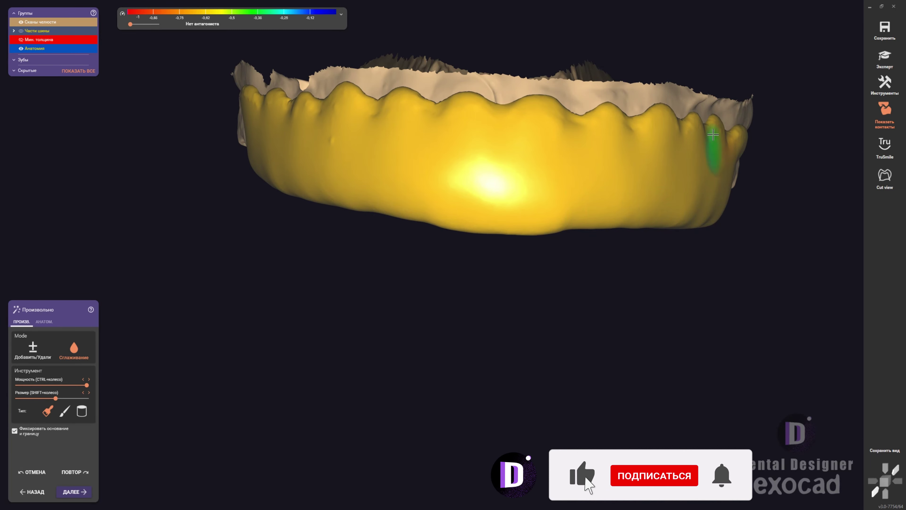
{"action": "right_click_drag", "start_coordinate": [713, 134], "coordinate": [446, 229]}
{"action": "scroll", "coordinate": [432, 234], "scroll_direction": "up", "scroll_amount": 5}
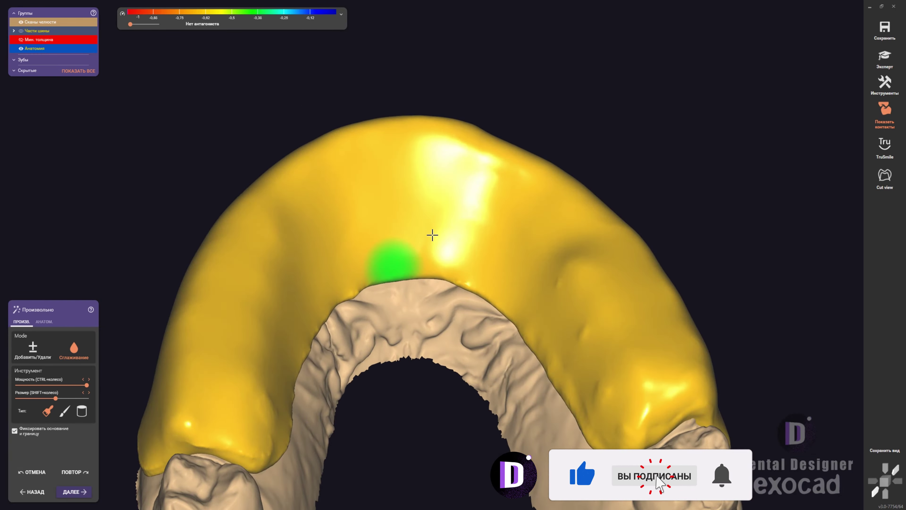
{"action": "scroll", "coordinate": [432, 234], "scroll_direction": "up", "scroll_amount": 2, "text": "shift"}
{"action": "scroll", "coordinate": [432, 235], "scroll_direction": "up", "scroll_amount": 2}
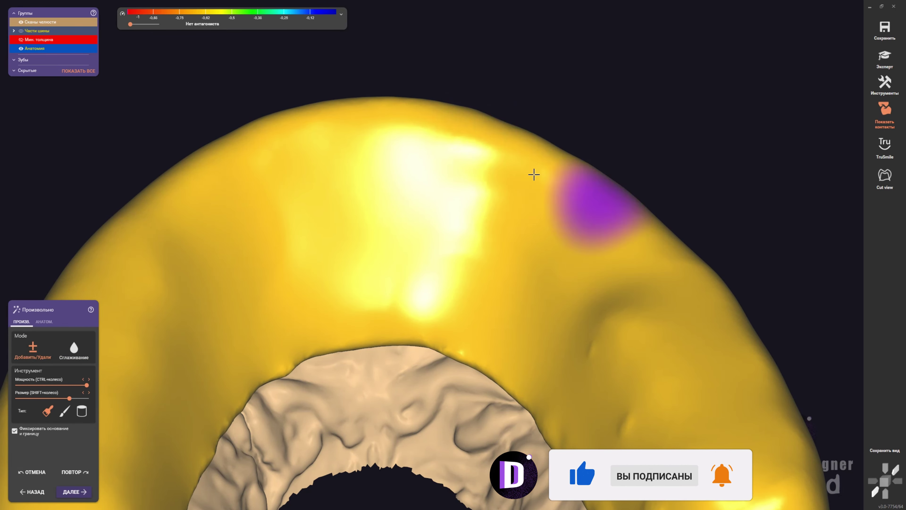
Step: Set the АНАТОМ. edit to Большая область covering the whole tooth row, then inspect the splint
{"action": "scroll", "coordinate": [362, 160], "scroll_direction": "down", "scroll_amount": 5}
{"action": "right_click_drag", "start_coordinate": [362, 160], "coordinate": [469, 233]}
{"action": "scroll", "coordinate": [460, 265], "scroll_direction": "down", "scroll_amount": 4}
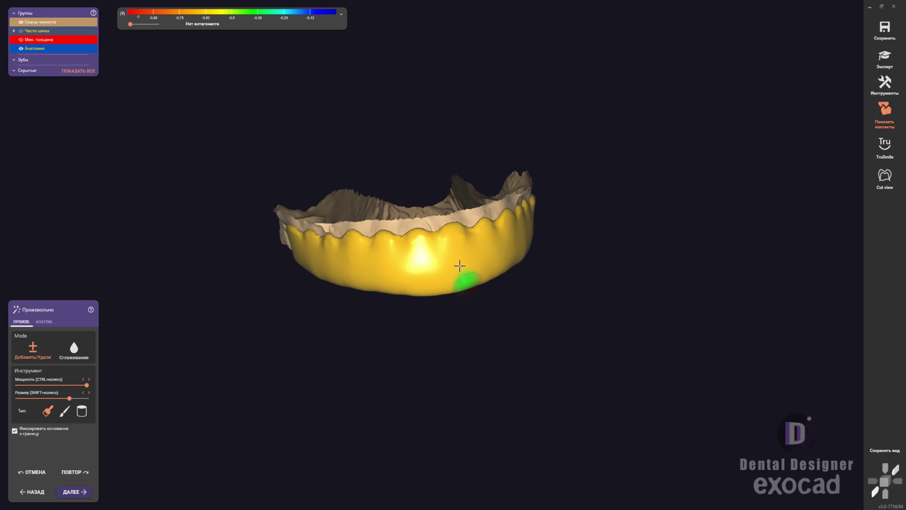
{"action": "right_click_drag", "start_coordinate": [459, 265], "coordinate": [265, 272]}
{"action": "scroll", "coordinate": [277, 243], "scroll_direction": "up", "scroll_amount": 4}
{"action": "scroll", "coordinate": [318, 231], "scroll_direction": "up", "scroll_amount": 1}
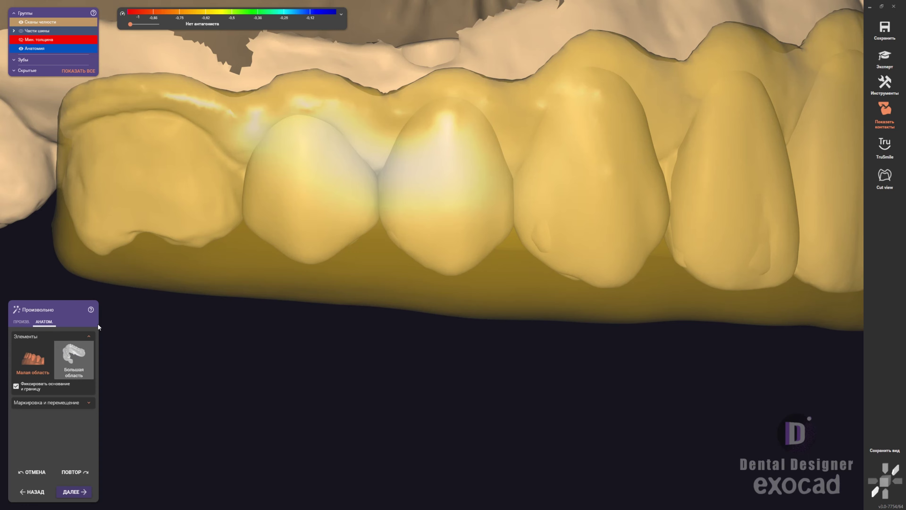
{"action": "left_click", "coordinate": [74, 356]}
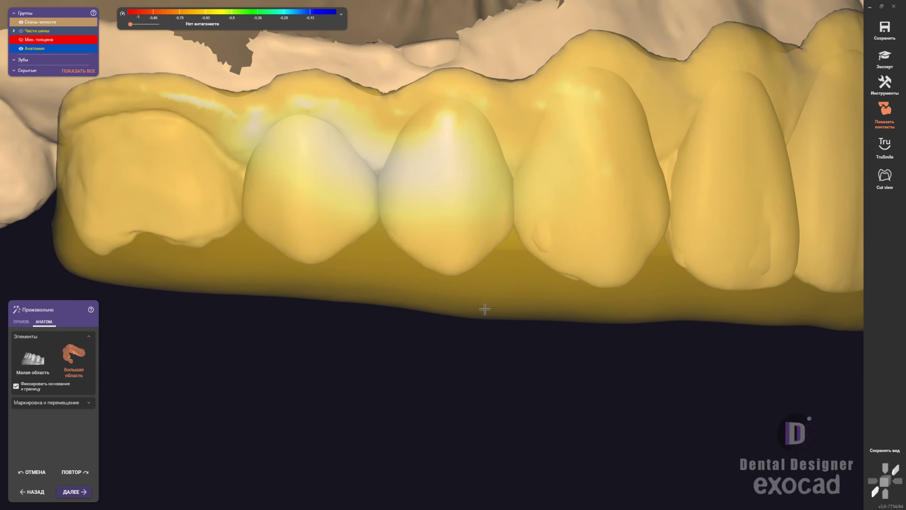
{"action": "mouse_move", "coordinate": [617, 314]}
{"action": "right_mouse_down"}
{"action": "mouse_move", "coordinate": [592, 299]}
{"action": "mouse_move", "coordinate": [671, 269]}
{"action": "mouse_move", "coordinate": [566, 245]}
{"action": "mouse_move", "coordinate": [445, 260]}
{"action": "right_mouse_up"}
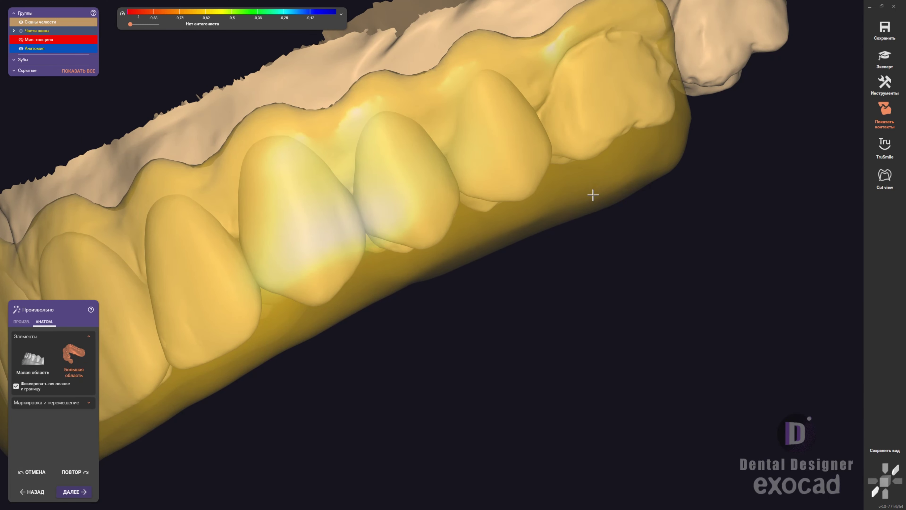
{"action": "mouse_move", "coordinate": [630, 170]}
{"action": "right_mouse_down"}
{"action": "mouse_move", "coordinate": [574, 196]}
{"action": "mouse_move", "coordinate": [478, 217]}
{"action": "mouse_move", "coordinate": [485, 265]}
{"action": "right_mouse_up"}
Step: Return to the ПРОИЗВ. brushes and select Добавить/Удали mode
{"action": "left_click", "coordinate": [64, 411]}
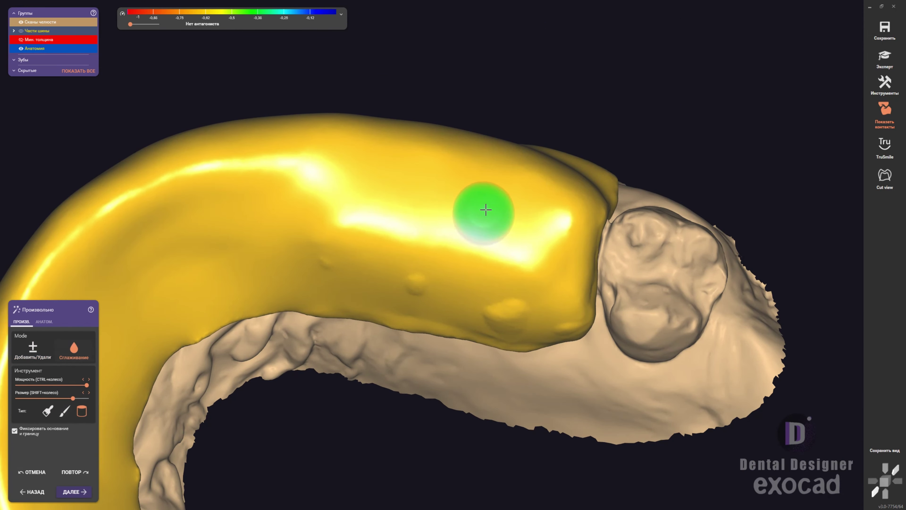
{"action": "right_click_drag", "start_coordinate": [486, 210], "coordinate": [488, 231]}
{"action": "scroll", "coordinate": [488, 231], "scroll_direction": "up", "scroll_amount": 2, "text": "shift"}
{"action": "left_click", "coordinate": [33, 348]}
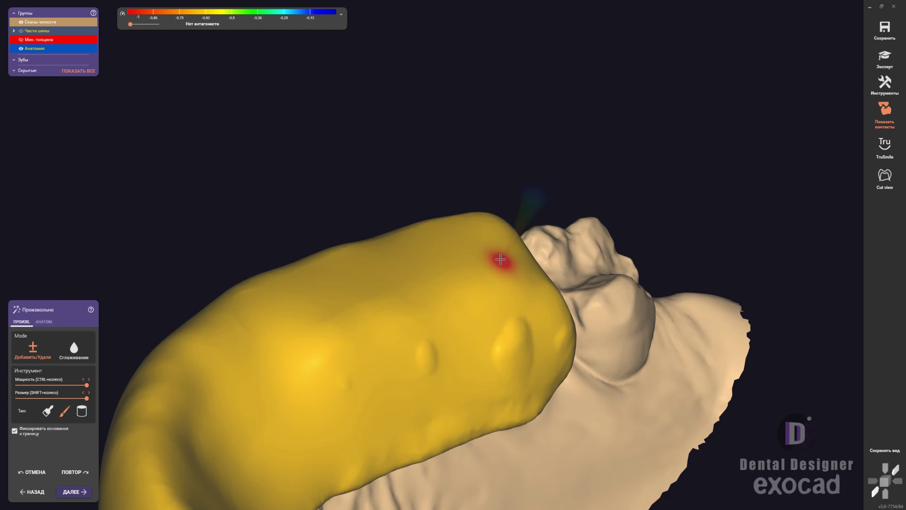
{"action": "scroll", "coordinate": [502, 211], "scroll_direction": "up", "scroll_amount": 5}
{"action": "right_click", "coordinate": [501, 211]}
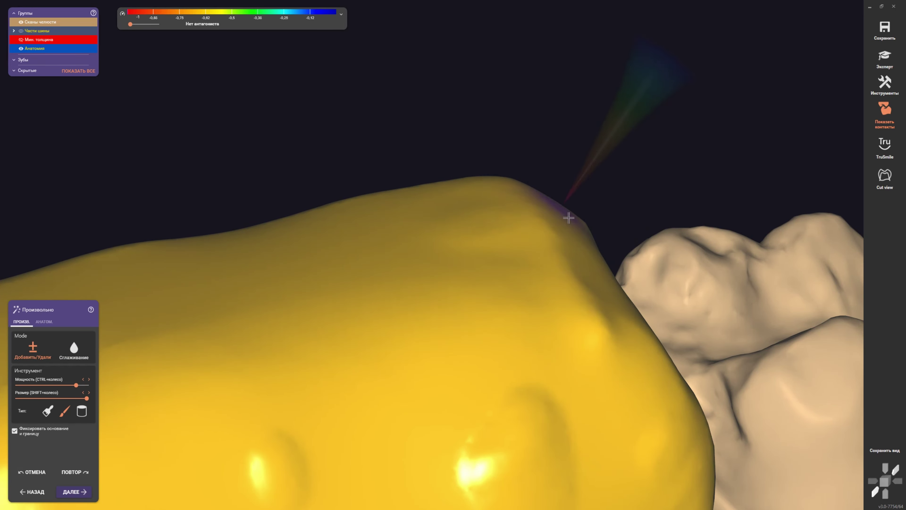
{"action": "scroll", "coordinate": [568, 217], "scroll_direction": "down", "scroll_amount": 3}
Step: Sculpt the surface at the splint's rear edge
{"action": "mouse_move", "coordinate": [568, 218]}
{"action": "right_mouse_down"}
{"action": "mouse_move", "coordinate": [492, 229]}
{"action": "mouse_move", "coordinate": [486, 257]}
{"action": "right_mouse_up"}
{"action": "scroll", "coordinate": [491, 269], "scroll_direction": "up", "scroll_amount": 3}
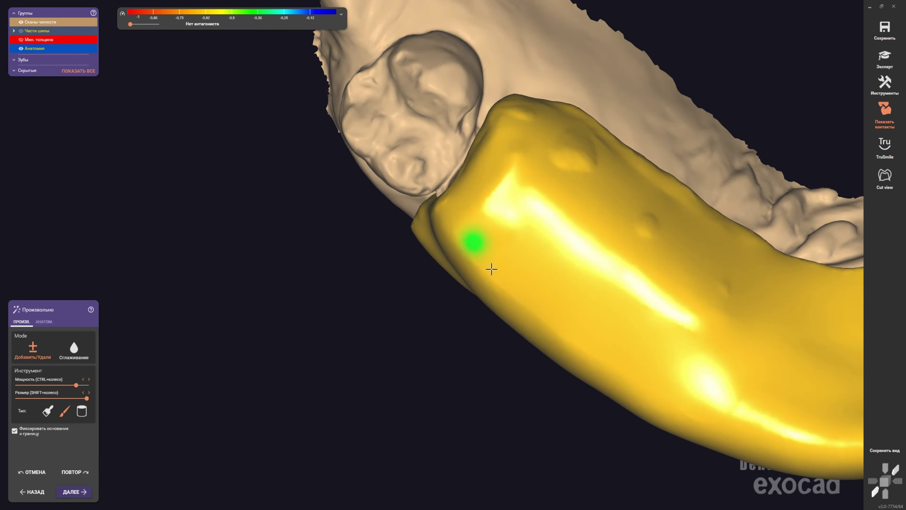
{"action": "scroll", "coordinate": [492, 269], "scroll_direction": "down", "scroll_amount": 2}
{"action": "scroll", "coordinate": [471, 301], "scroll_direction": "down", "scroll_amount": 3}
{"action": "mouse_move", "coordinate": [471, 301]}
{"action": "right_mouse_down"}
{"action": "mouse_move", "coordinate": [424, 295]}
{"action": "mouse_move", "coordinate": [486, 182]}
{"action": "right_mouse_up"}
{"action": "scroll", "coordinate": [425, 296], "scroll_direction": "up", "scroll_amount": 5}
{"action": "scroll", "coordinate": [425, 295], "scroll_direction": "down", "scroll_amount": 2, "text": "ctrl"}
{"action": "scroll", "coordinate": [432, 309], "scroll_direction": "down", "scroll_amount": 3}
{"action": "right_click_drag", "start_coordinate": [433, 309], "coordinate": [444, 219]}
{"action": "scroll", "coordinate": [444, 219], "scroll_direction": "up", "scroll_amount": 3}
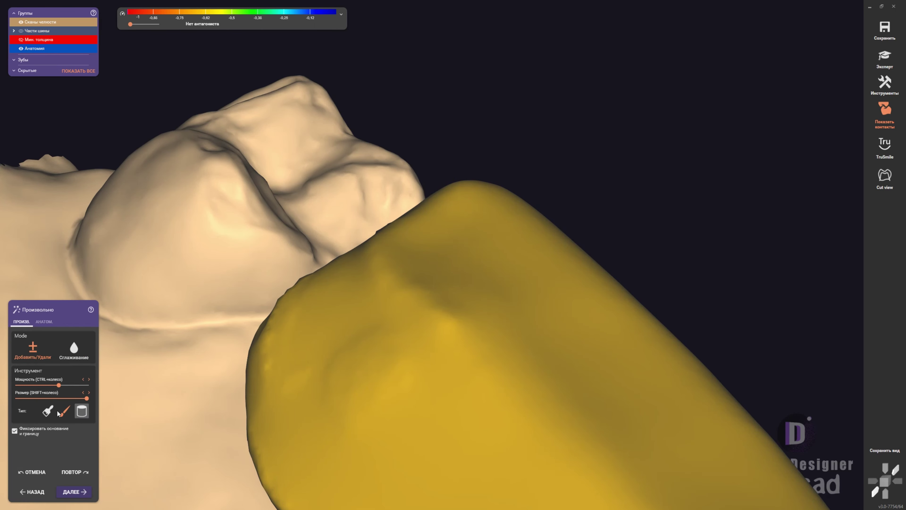
{"action": "scroll", "coordinate": [444, 219], "scroll_direction": "down", "scroll_amount": 5, "text": "shift"}
{"action": "left_click_drag", "start_coordinate": [401, 243], "coordinate": [470, 186]}
Step: Smooth the side of the splint's rear end and complete the design with ДАЛЕЕ
{"action": "scroll", "coordinate": [448, 236], "scroll_direction": "down", "scroll_amount": 2}
{"action": "mouse_move", "coordinate": [448, 236]}
{"action": "right_mouse_down"}
{"action": "mouse_move", "coordinate": [435, 304]}
{"action": "mouse_move", "coordinate": [354, 374]}
{"action": "right_mouse_up"}
{"action": "scroll", "coordinate": [591, 282], "scroll_direction": "up", "scroll_amount": 3}
{"action": "scroll", "coordinate": [591, 282], "scroll_direction": "up", "scroll_amount": 3, "text": "shift"}
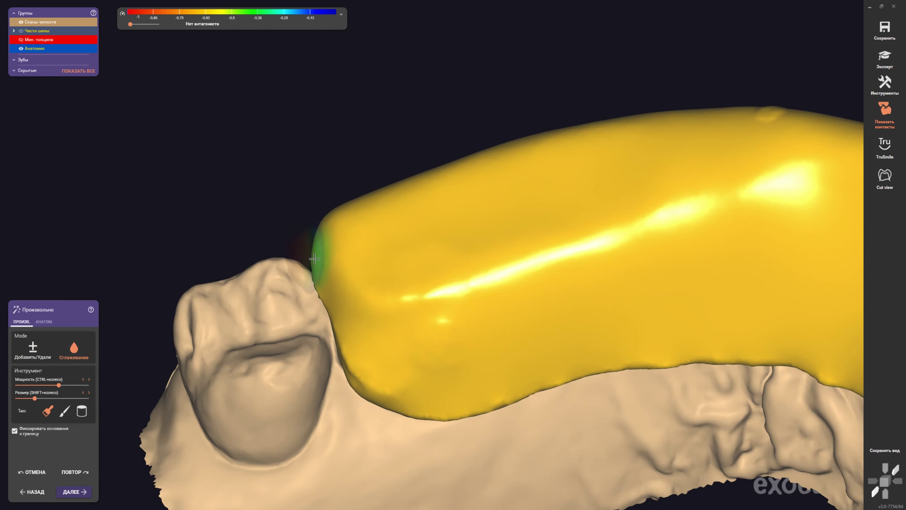
{"action": "mouse_move", "coordinate": [317, 193]}
{"action": "right_mouse_down"}
{"action": "mouse_move", "coordinate": [374, 289]}
{"action": "mouse_move", "coordinate": [314, 222]}
{"action": "mouse_move", "coordinate": [578, 161]}
{"action": "mouse_move", "coordinate": [370, 318]}
{"action": "mouse_move", "coordinate": [491, 308]}
{"action": "mouse_move", "coordinate": [473, 275]}
{"action": "right_mouse_up"}
{"action": "scroll", "coordinate": [578, 162], "scroll_direction": "down", "scroll_amount": 2}
{"action": "scroll", "coordinate": [578, 161], "scroll_direction": "up", "scroll_amount": 2, "text": "shift"}
{"action": "scroll", "coordinate": [427, 313], "scroll_direction": "up", "scroll_amount": 2}
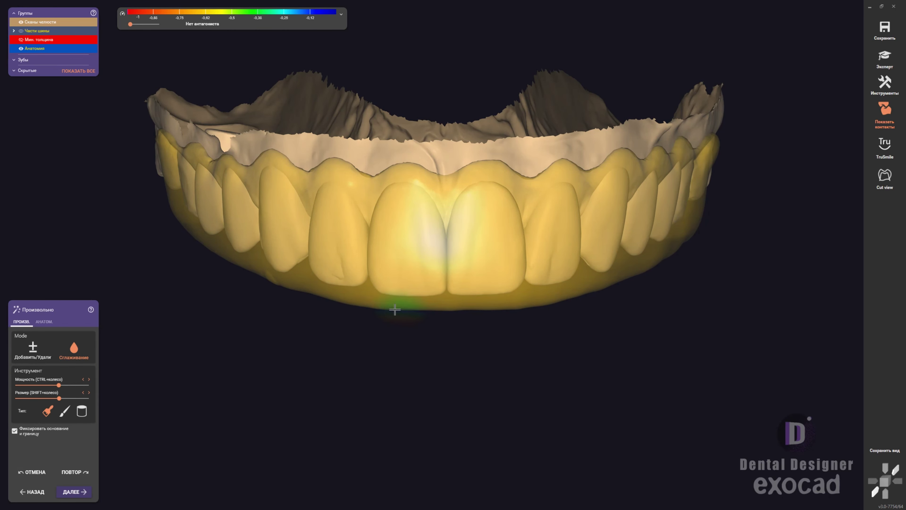
{"action": "left_click", "coordinate": [76, 492]}
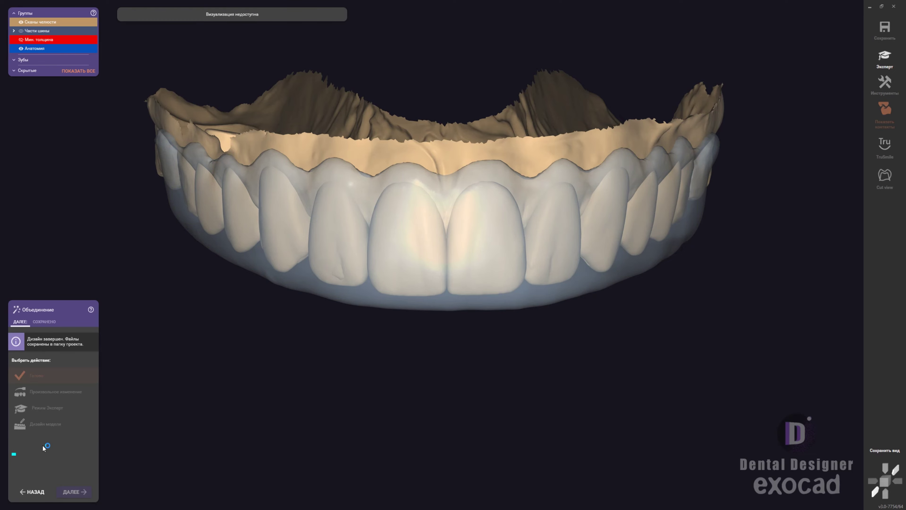
{"action": "mouse_move", "coordinate": [362, 263]}
{"action": "right_mouse_down"}
{"action": "mouse_move", "coordinate": [330, 242]}
{"action": "mouse_move", "coordinate": [314, 250]}
{"action": "right_mouse_up"}
Step: Reopen the splint in Режим Эксперт with base and border unlocked, then apply the edits with OK
{"action": "left_click", "coordinate": [60, 432]}
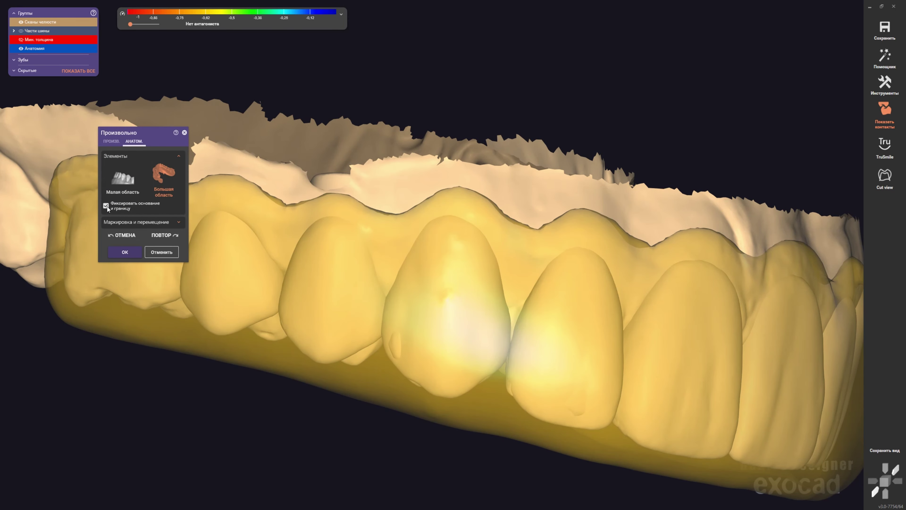
{"action": "left_click", "coordinate": [107, 206]}
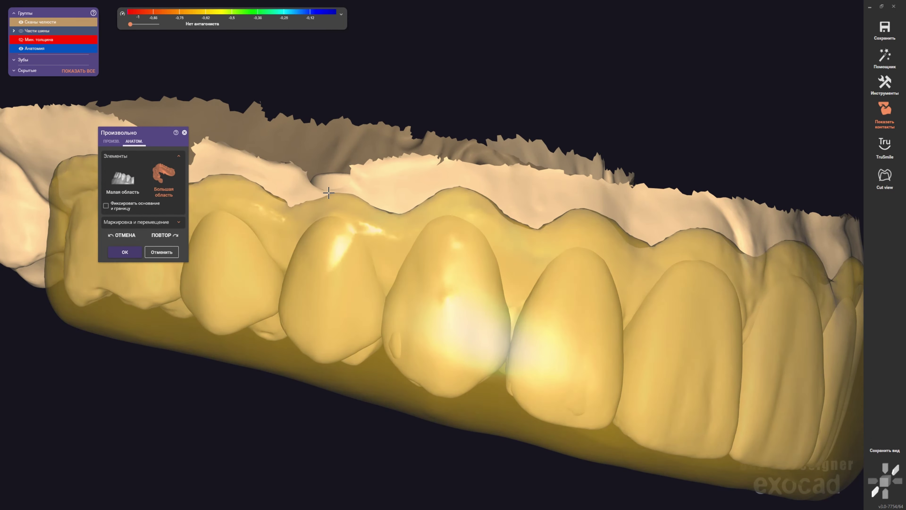
{"action": "mouse_move", "coordinate": [250, 232]}
{"action": "right_mouse_down"}
{"action": "mouse_move", "coordinate": [449, 251]}
{"action": "mouse_move", "coordinate": [498, 290]}
{"action": "mouse_move", "coordinate": [722, 278]}
{"action": "mouse_move", "coordinate": [319, 351]}
{"action": "mouse_move", "coordinate": [307, 341]}
{"action": "right_mouse_up"}
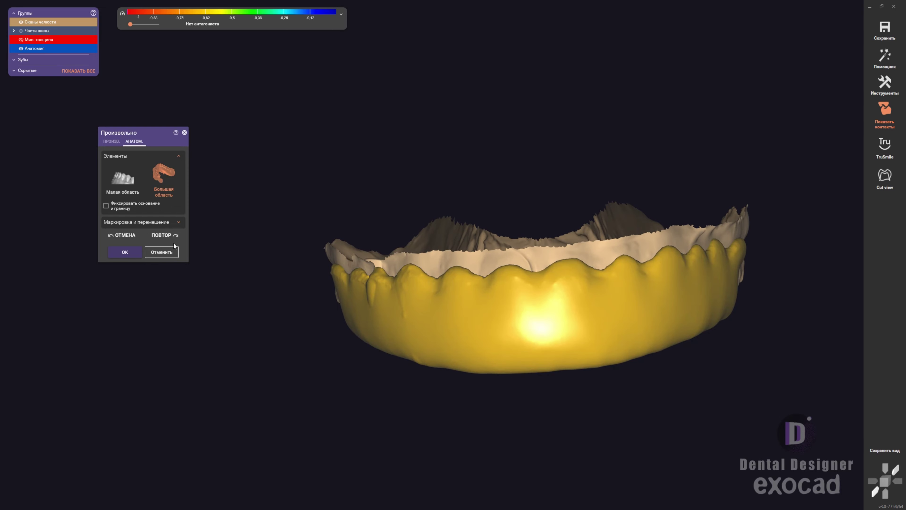
{"action": "right_click_drag", "start_coordinate": [321, 292], "coordinate": [384, 310]}
{"action": "scroll", "coordinate": [384, 310], "scroll_direction": "down", "scroll_amount": 2, "text": "shift"}
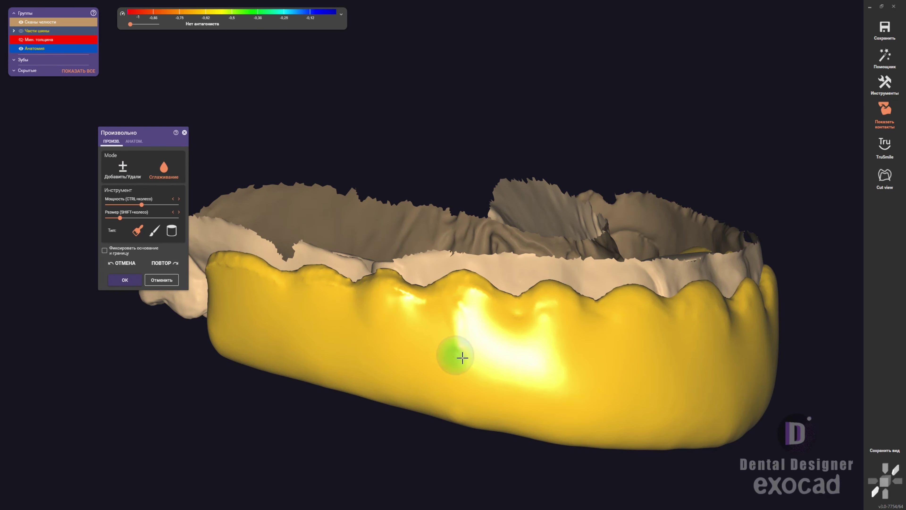
{"action": "left_click", "coordinate": [125, 279]}
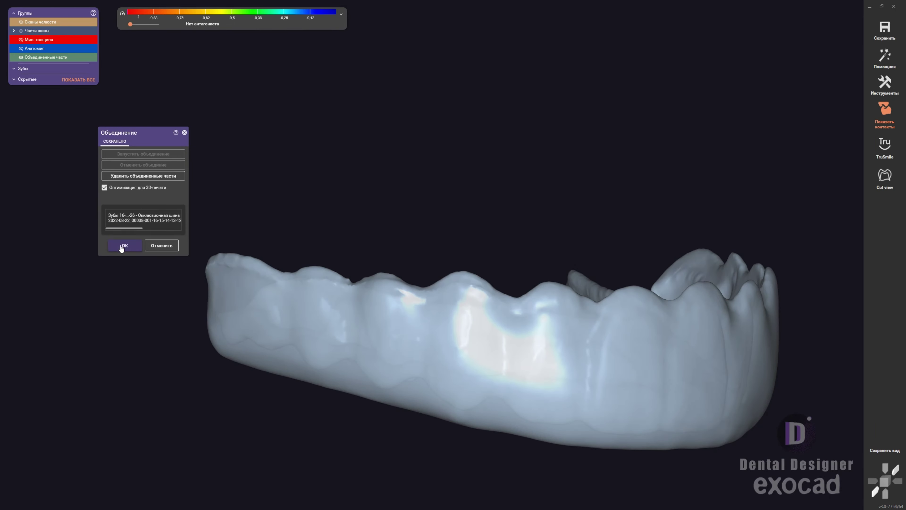
Step: Confirm merging the splint parts and inspect the splint from top and occlusal views
{"action": "left_click", "coordinate": [121, 246]}
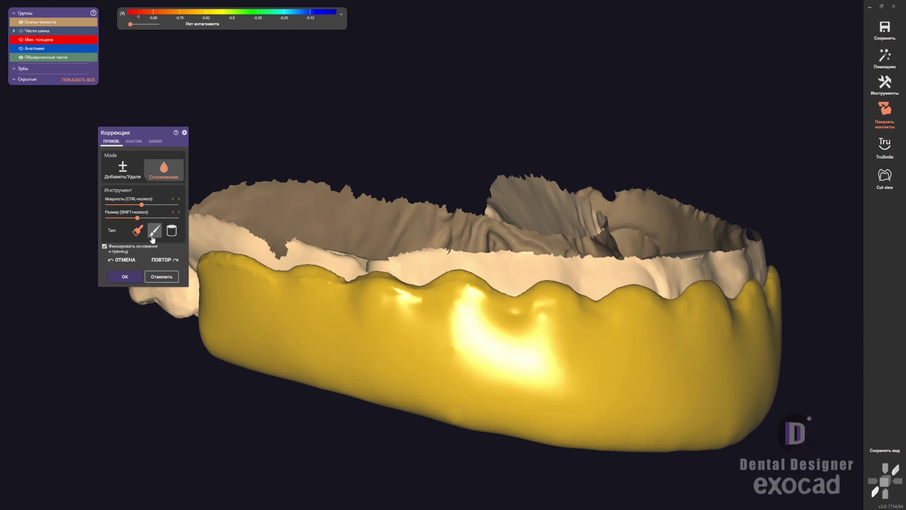
{"action": "scroll", "coordinate": [488, 278], "scroll_direction": "up", "scroll_amount": 5}
{"action": "mouse_move", "coordinate": [340, 244]}
{"action": "right_mouse_down"}
{"action": "mouse_move", "coordinate": [469, 284]}
{"action": "mouse_move", "coordinate": [324, 308]}
{"action": "mouse_move", "coordinate": [329, 376]}
{"action": "right_mouse_up"}
{"action": "scroll", "coordinate": [330, 376], "scroll_direction": "up", "scroll_amount": 5}
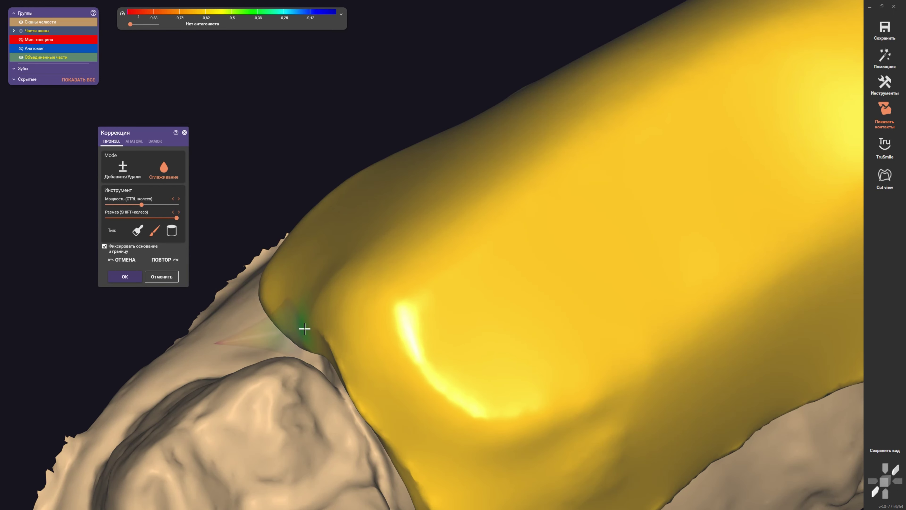
{"action": "middle_click_drag", "start_coordinate": [389, 438], "coordinate": [356, 217]}
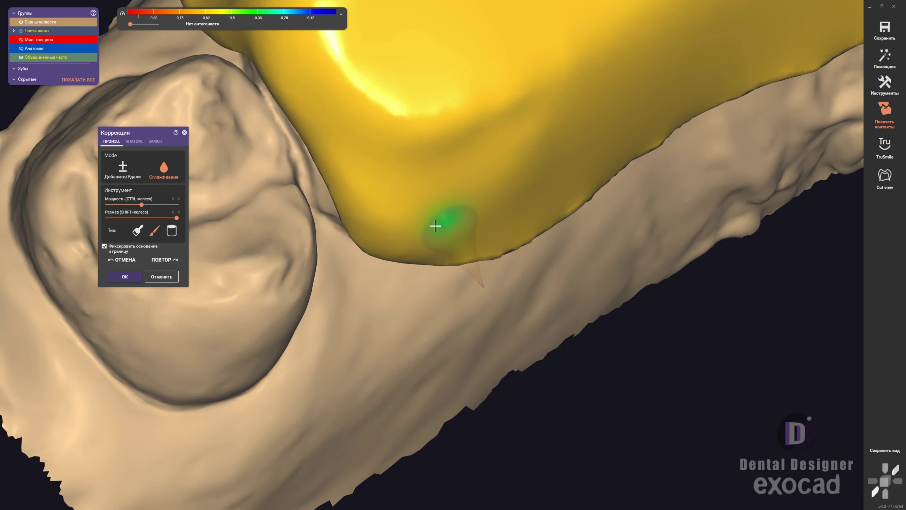
{"action": "right_click_drag", "start_coordinate": [441, 217], "coordinate": [496, 114]}
{"action": "scroll", "coordinate": [452, 250], "scroll_direction": "up", "scroll_amount": 3}
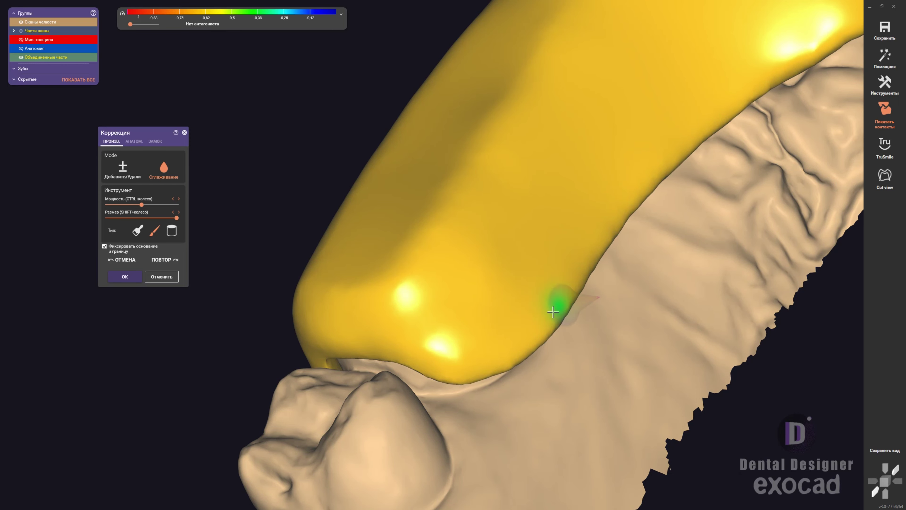
{"action": "right_click_drag", "start_coordinate": [553, 312], "coordinate": [429, 257]}
{"action": "scroll", "coordinate": [500, 207], "scroll_direction": "down", "scroll_amount": 3}
{"action": "scroll", "coordinate": [479, 249], "scroll_direction": "up", "scroll_amount": 3}
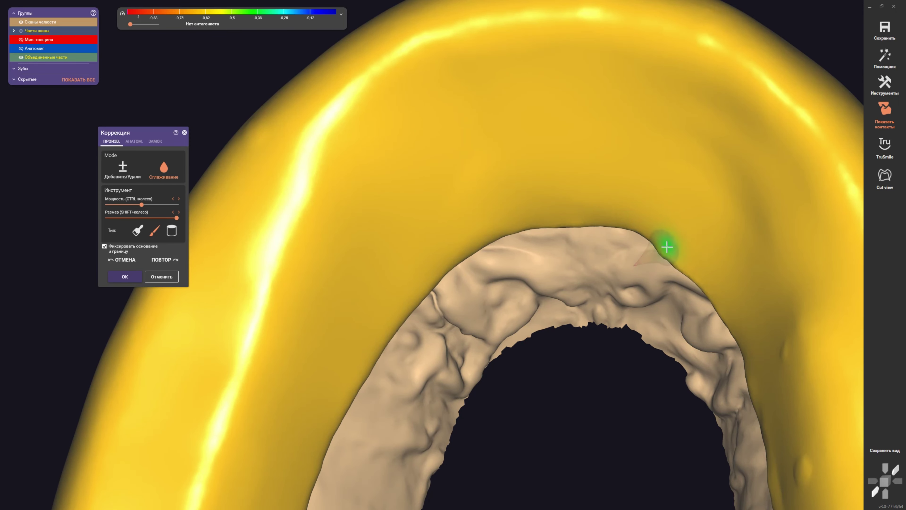
{"action": "scroll", "coordinate": [710, 297], "scroll_direction": "down", "scroll_amount": 2}
{"action": "scroll", "coordinate": [418, 166], "scroll_direction": "down", "scroll_amount": 2}
{"action": "scroll", "coordinate": [366, 186], "scroll_direction": "up", "scroll_amount": 3}
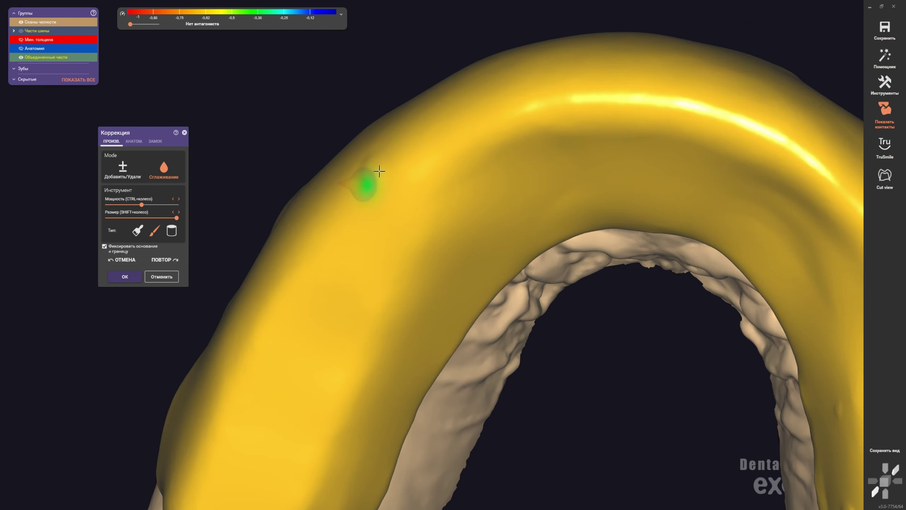
Step: Inspect the splint and jaw from side and oblique angles
{"action": "mouse_move", "coordinate": [376, 213]}
{"action": "right_mouse_down"}
{"action": "mouse_move", "coordinate": [406, 236]}
{"action": "mouse_move", "coordinate": [377, 226]}
{"action": "right_mouse_up"}
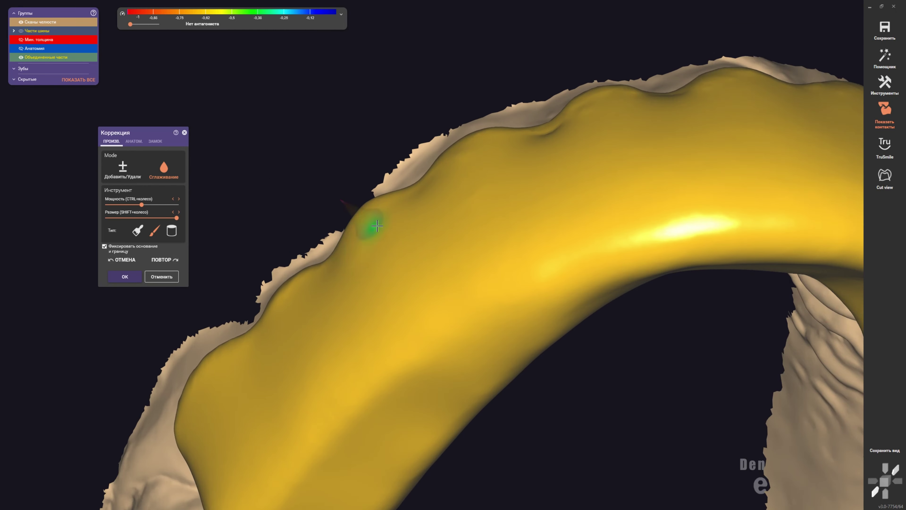
{"action": "mouse_move", "coordinate": [595, 91]}
{"action": "right_mouse_down"}
{"action": "mouse_move", "coordinate": [597, 245]}
{"action": "mouse_move", "coordinate": [650, 210]}
{"action": "right_mouse_up"}
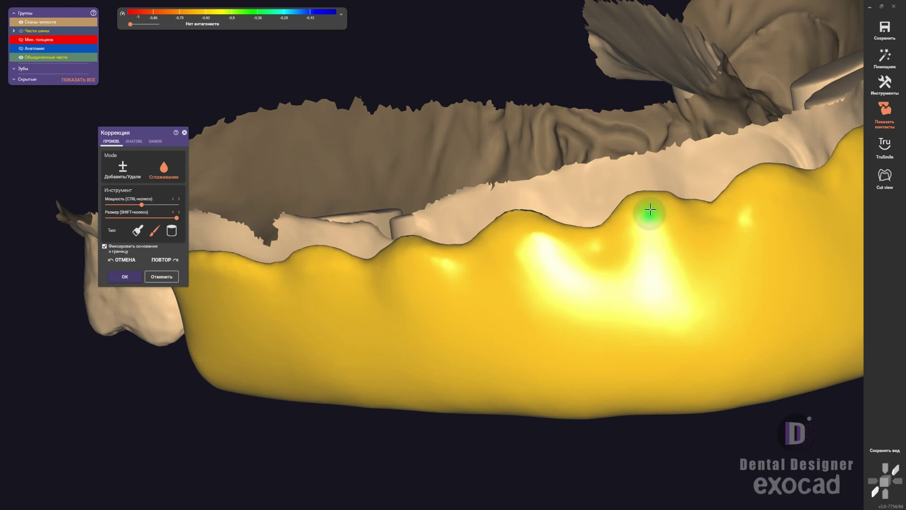
{"action": "right_click_drag", "start_coordinate": [773, 166], "coordinate": [444, 254]}
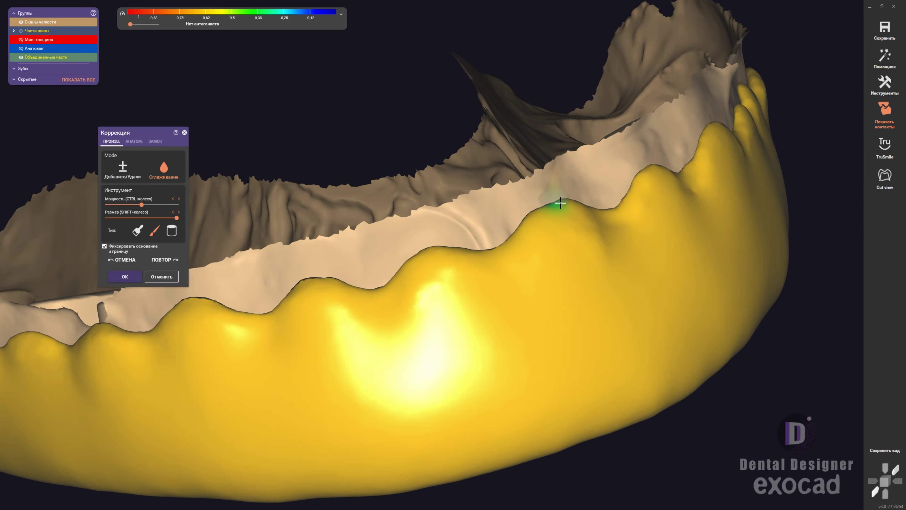
{"action": "right_click_drag", "start_coordinate": [560, 202], "coordinate": [475, 242]}
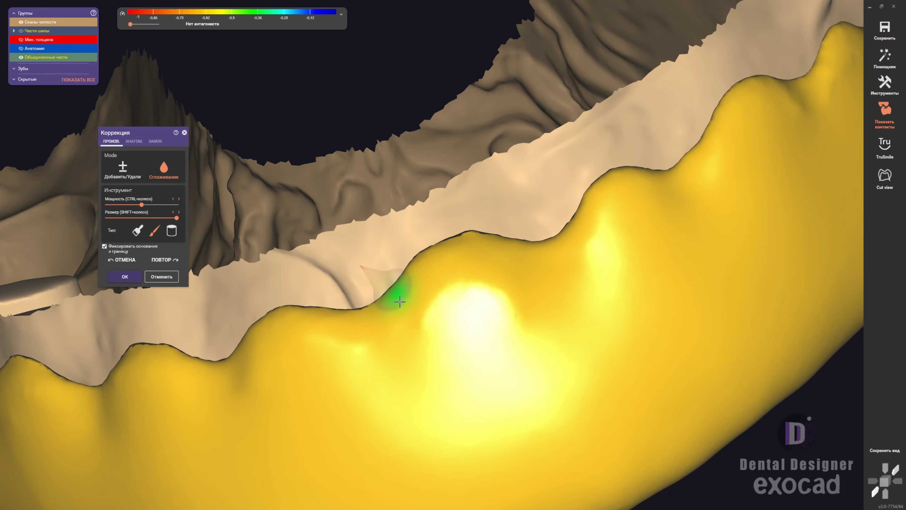
{"action": "right_click_drag", "start_coordinate": [400, 301], "coordinate": [432, 253]}
{"action": "scroll", "coordinate": [612, 152], "scroll_direction": "down", "scroll_amount": 3}
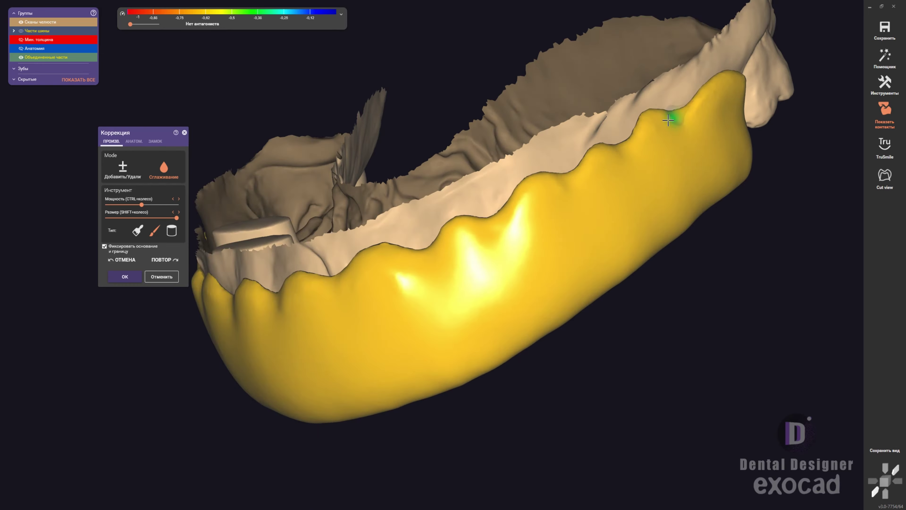
{"action": "scroll", "coordinate": [557, 208], "scroll_direction": "up", "scroll_amount": 3}
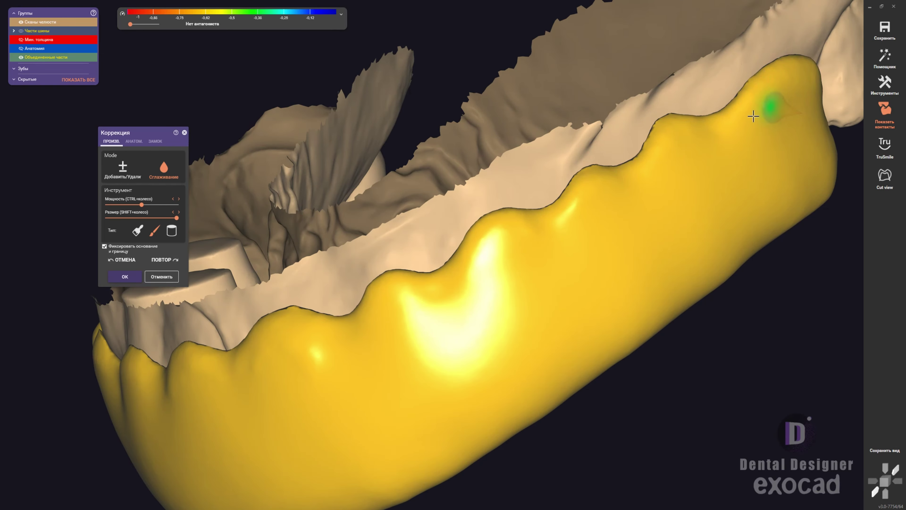
{"action": "scroll", "coordinate": [753, 117], "scroll_direction": "down", "scroll_amount": 3}
{"action": "right_click_drag", "start_coordinate": [627, 193], "coordinate": [430, 257]}
{"action": "scroll", "coordinate": [462, 316], "scroll_direction": "up", "scroll_amount": 2}
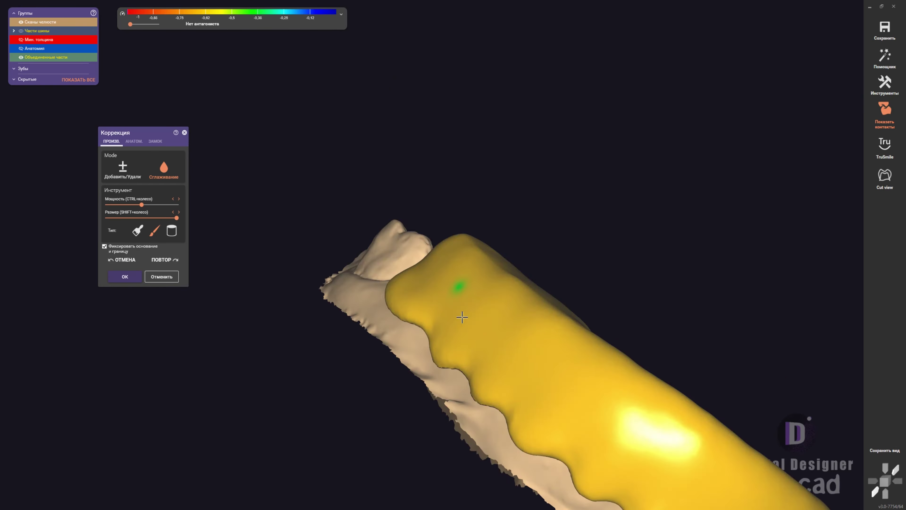
{"action": "scroll", "coordinate": [462, 316], "scroll_direction": "down", "scroll_amount": 3}
{"action": "right_click_drag", "start_coordinate": [435, 298], "coordinate": [303, 253]}
{"action": "scroll", "coordinate": [398, 264], "scroll_direction": "up", "scroll_amount": 2}
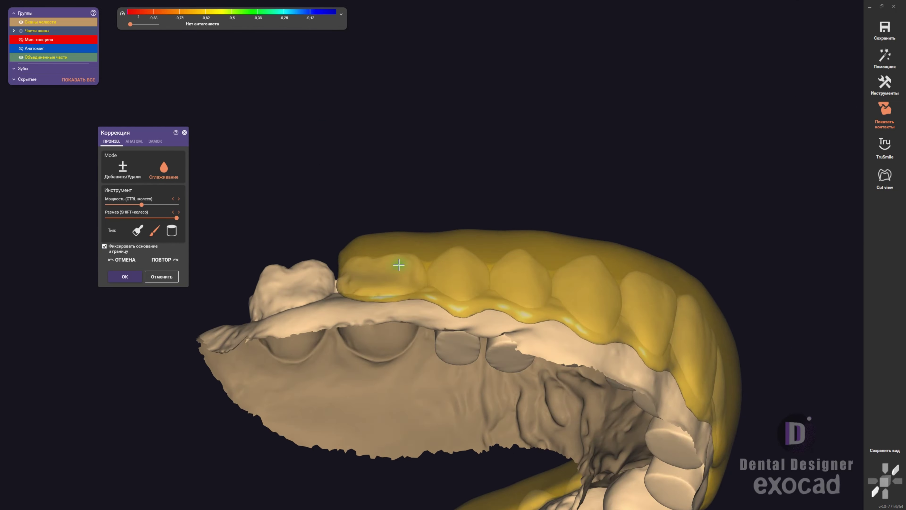
{"action": "scroll", "coordinate": [399, 265], "scroll_direction": "down", "scroll_amount": 3}
{"action": "mouse_move", "coordinate": [399, 265]}
{"action": "right_mouse_down"}
{"action": "mouse_move", "coordinate": [414, 289]}
{"action": "mouse_move", "coordinate": [473, 229]}
{"action": "right_mouse_up"}
{"action": "scroll", "coordinate": [425, 154], "scroll_direction": "up", "scroll_amount": 3}
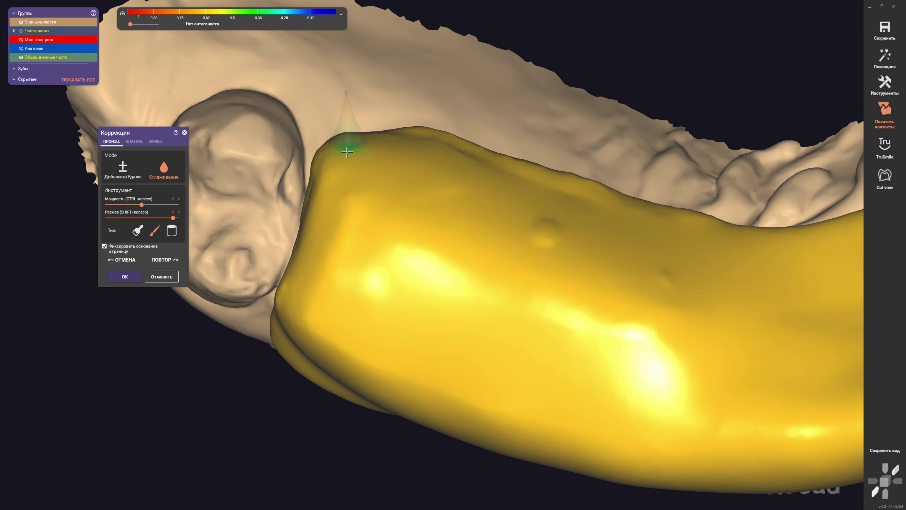
Step: Smooth the splint's top edge, switching briefly to Add/Remove, and apply the correction
{"action": "mouse_move", "coordinate": [505, 159]}
{"action": "left_mouse_down"}
{"action": "mouse_move", "coordinate": [410, 143]}
{"action": "mouse_move", "coordinate": [328, 162]}
{"action": "left_mouse_up"}
{"action": "scroll", "coordinate": [347, 134], "scroll_direction": "down", "scroll_amount": 3}
{"action": "mouse_move", "coordinate": [347, 134]}
{"action": "right_mouse_down"}
{"action": "mouse_move", "coordinate": [472, 277]}
{"action": "mouse_move", "coordinate": [522, 209]}
{"action": "right_mouse_up"}
{"action": "scroll", "coordinate": [511, 142], "scroll_direction": "up", "scroll_amount": 3}
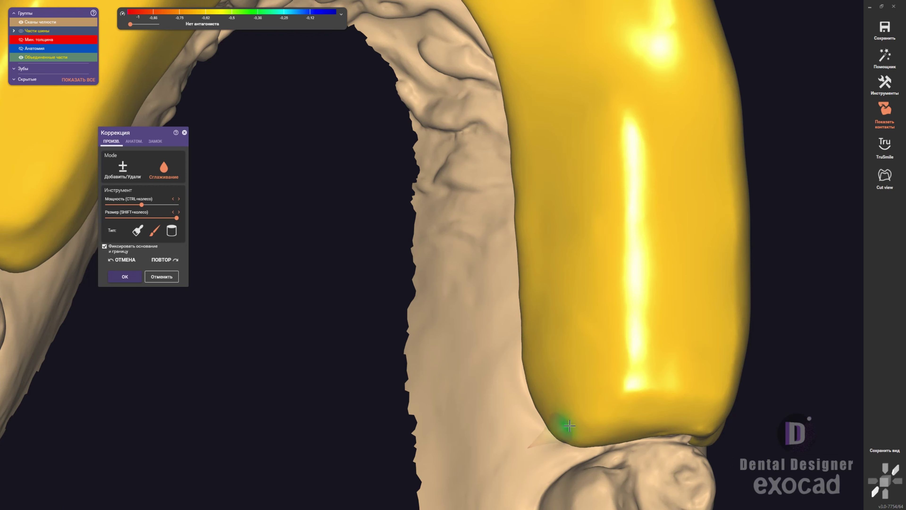
{"action": "scroll", "coordinate": [569, 426], "scroll_direction": "down", "scroll_amount": 5}
{"action": "right_click_drag", "start_coordinate": [376, 204], "coordinate": [531, 195]}
{"action": "left_click", "coordinate": [123, 167]}
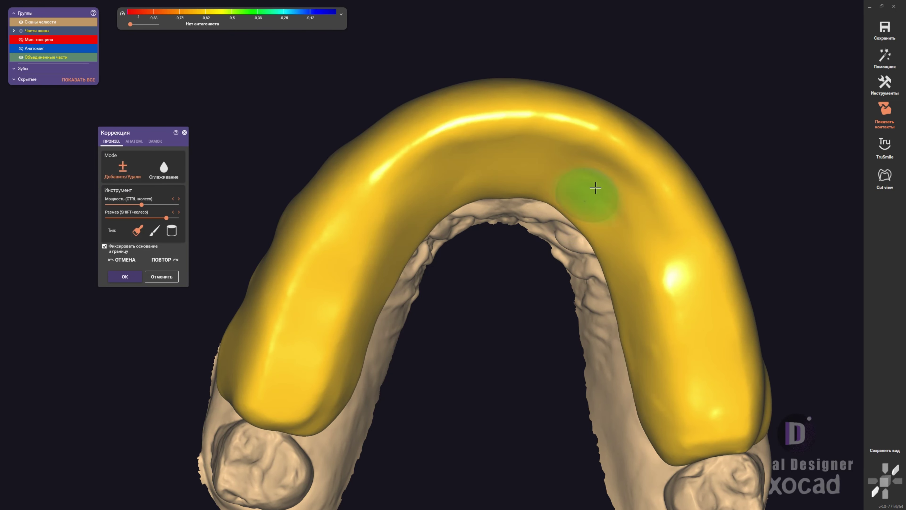
{"action": "scroll", "coordinate": [461, 186], "scroll_direction": "down", "scroll_amount": 3}
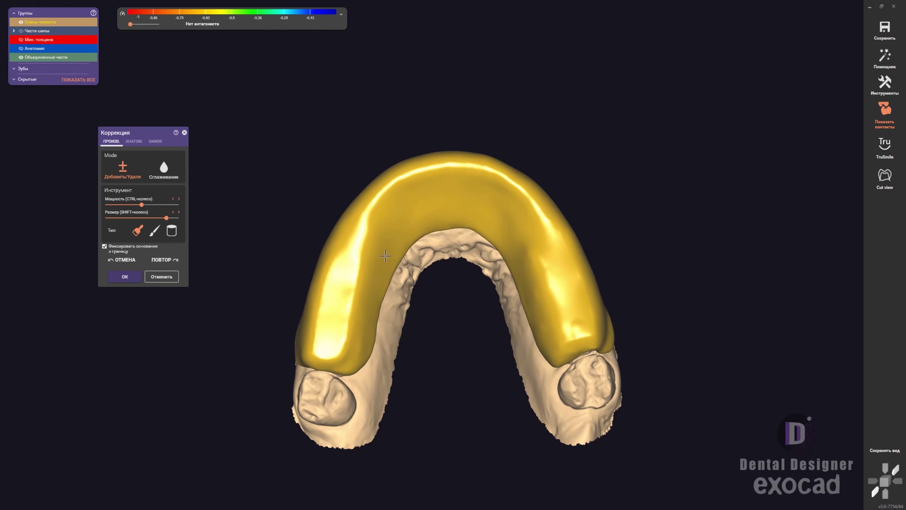
{"action": "left_click", "coordinate": [164, 167]}
{"action": "scroll", "coordinate": [523, 250], "scroll_direction": "up", "scroll_amount": 3}
{"action": "right_click_drag", "start_coordinate": [291, 332], "coordinate": [399, 298]}
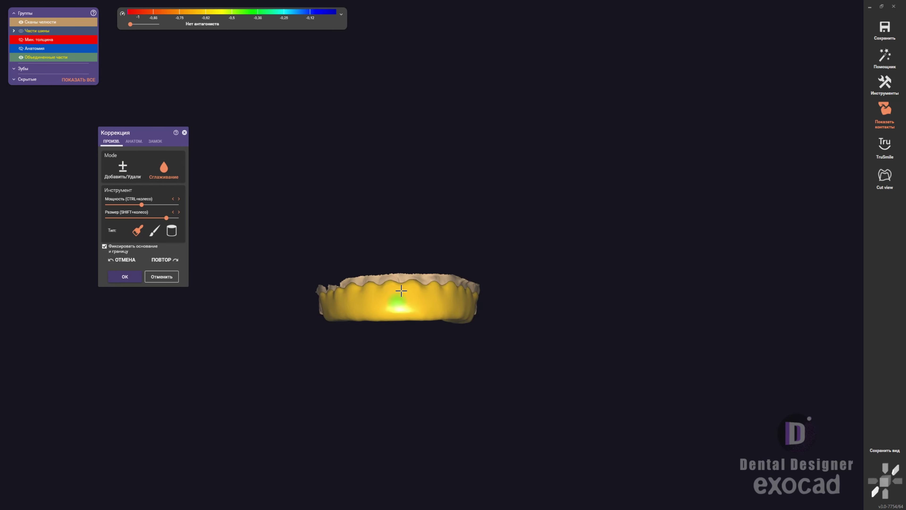
{"action": "scroll", "coordinate": [399, 297], "scroll_direction": "up", "scroll_amount": 3}
{"action": "scroll", "coordinate": [398, 297], "scroll_direction": "up", "scroll_amount": 2}
{"action": "left_click", "coordinate": [125, 277]}
Step: Keep the splint changes, save the design as 'Splint', and return to the DentalDB tooth chart
{"action": "left_click", "coordinate": [491, 298]}
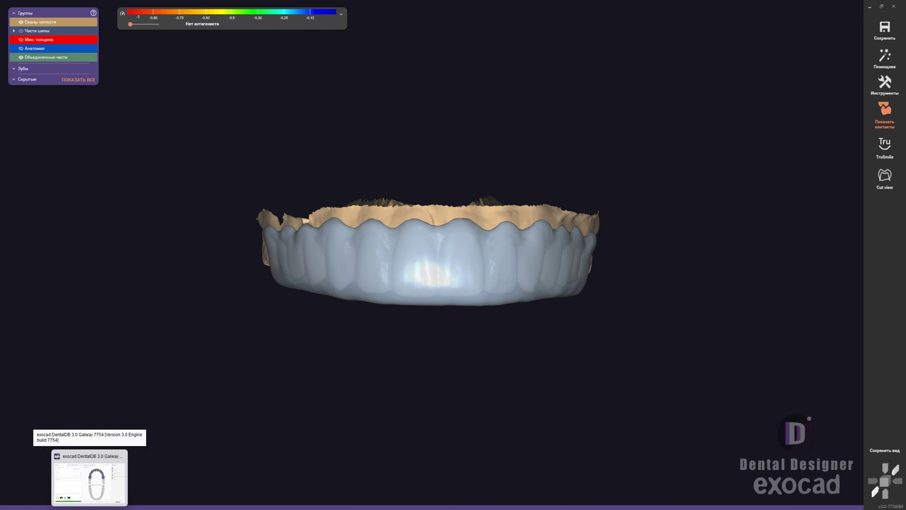
{"action": "left_click", "coordinate": [884, 31]}
{"action": "key", "text": "BackSpace"}
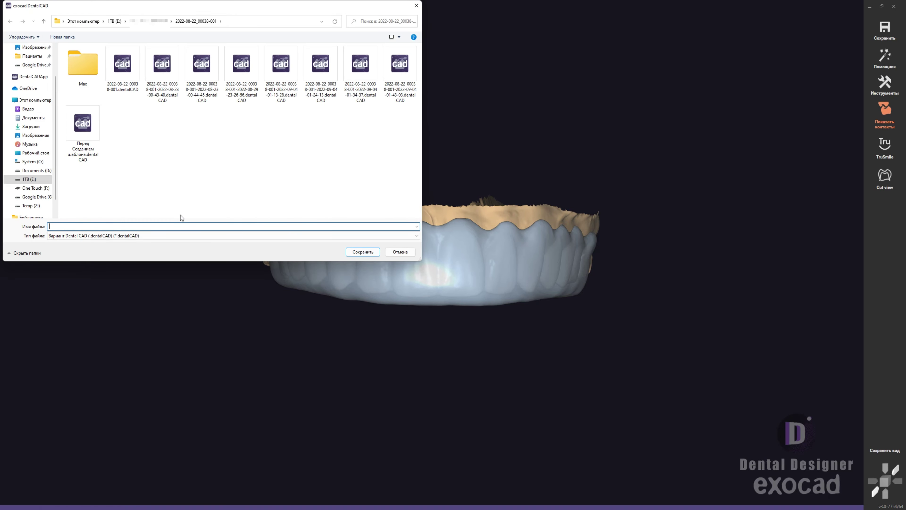
{"action": "type", "text": "Splint"}
{"action": "left_click", "coordinate": [363, 252]}
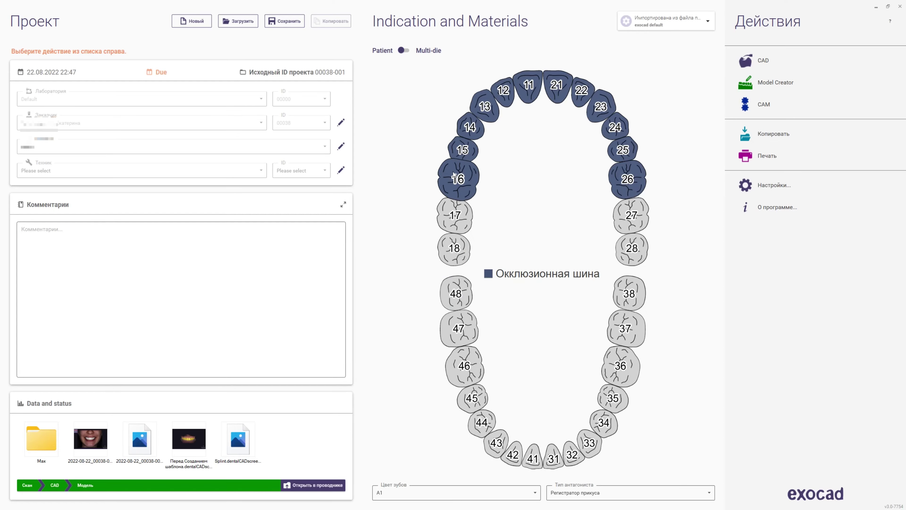
{"action": "left_click", "coordinate": [443, 193]}
Step: Remove the splint from tooth 16, make tooth 15 a telescopic primary crown, save, and launch CAD
{"action": "left_click", "coordinate": [773, 492]}
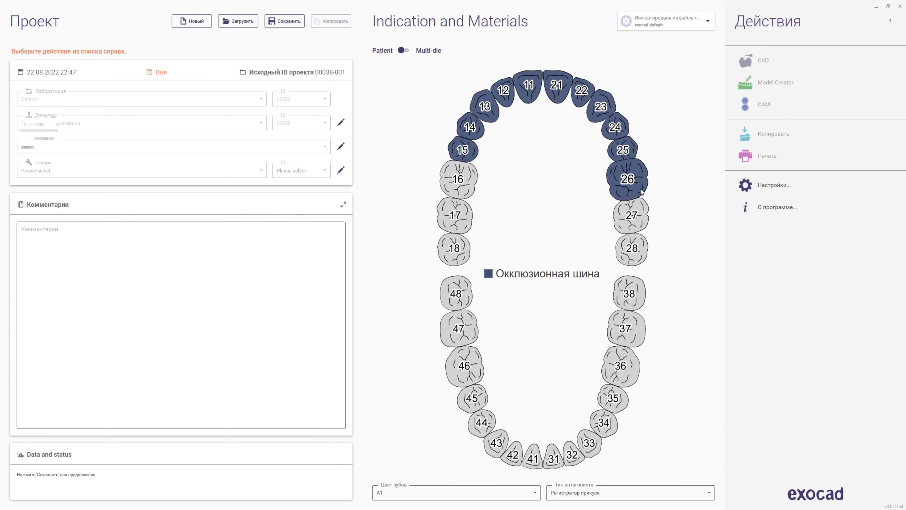
{"action": "left_click", "coordinate": [463, 150]}
{"action": "left_click", "coordinate": [284, 222]}
{"action": "left_click", "coordinate": [842, 492]}
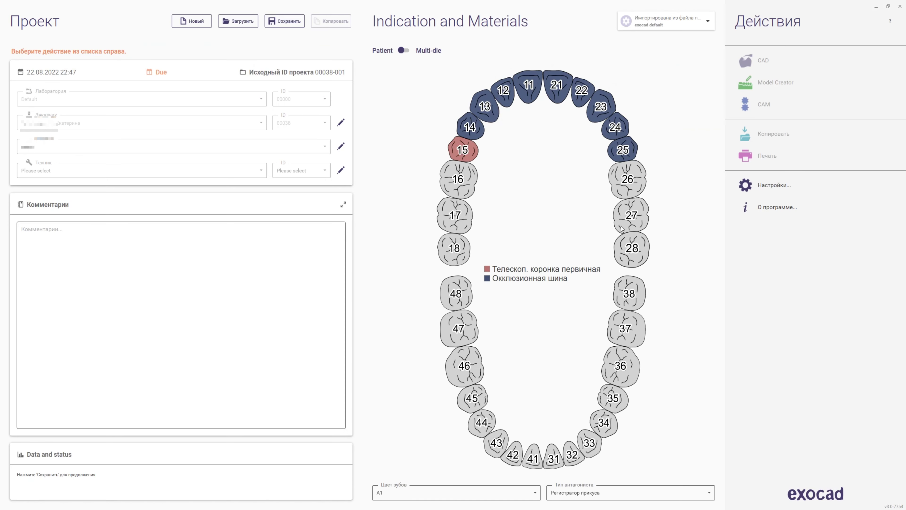
{"action": "left_click", "coordinate": [287, 23]}
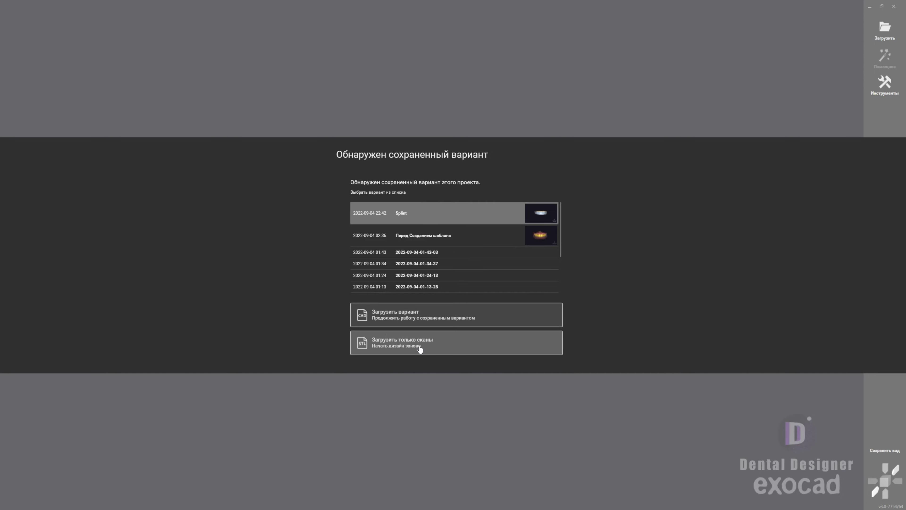
{"action": "left_click", "coordinate": [419, 348]}
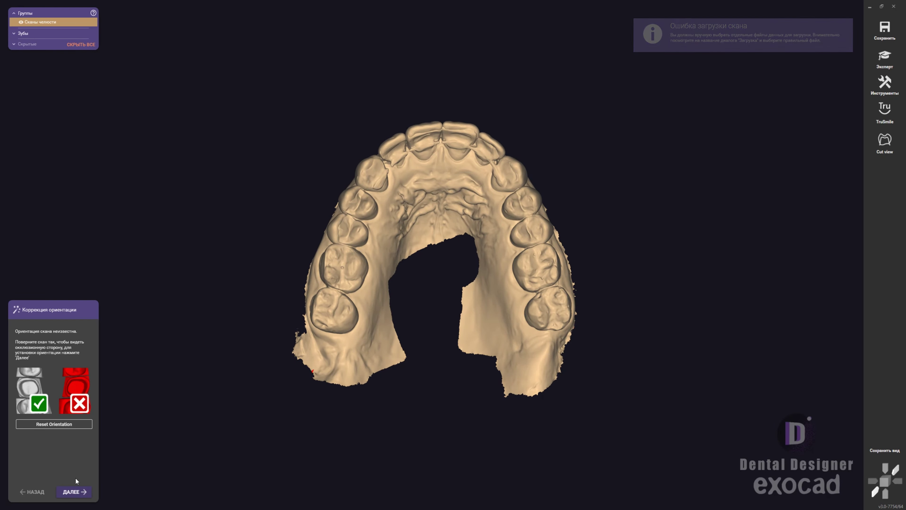
Step: Accept the scan orientation, then trace, close, check and accept tooth 15's margin
{"action": "left_click", "coordinate": [73, 492]}
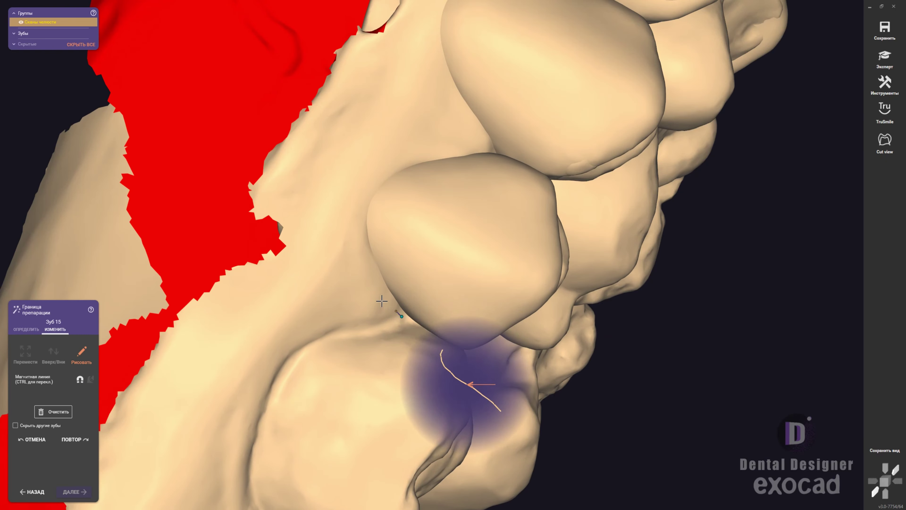
{"action": "left_click_drag", "start_coordinate": [413, 294], "coordinate": [459, 153]}
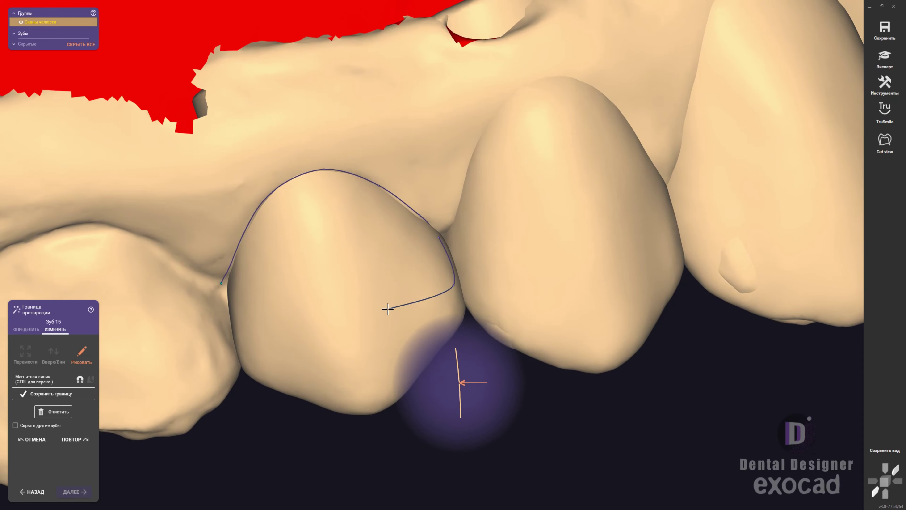
{"action": "middle_click", "coordinate": [384, 307], "text": "shift"}
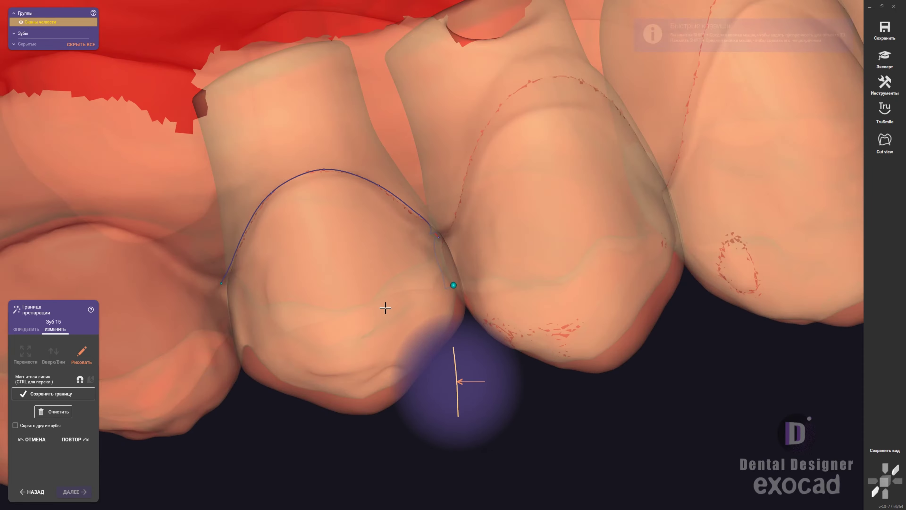
{"action": "left_click", "coordinate": [233, 323]}
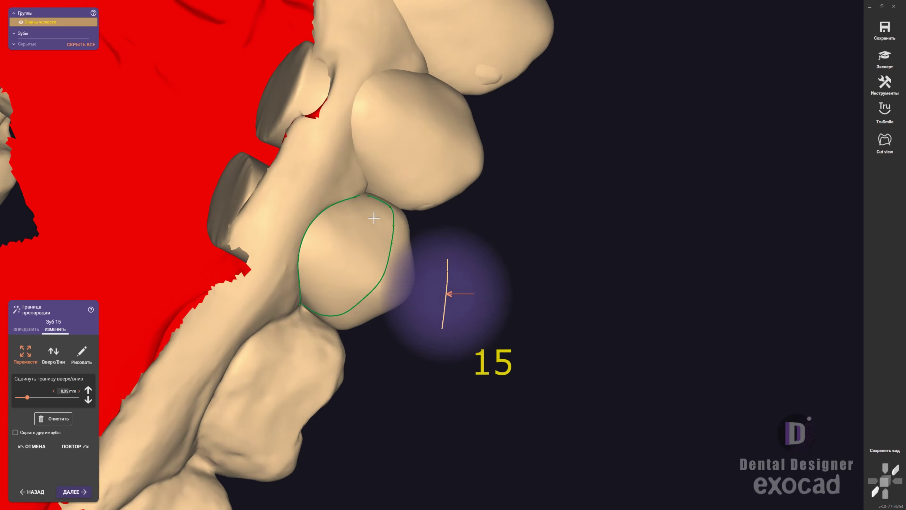
{"action": "mouse_move", "coordinate": [438, 159]}
{"action": "right_mouse_down"}
{"action": "mouse_move", "coordinate": [338, 276]}
{"action": "mouse_move", "coordinate": [162, 294]}
{"action": "right_mouse_up"}
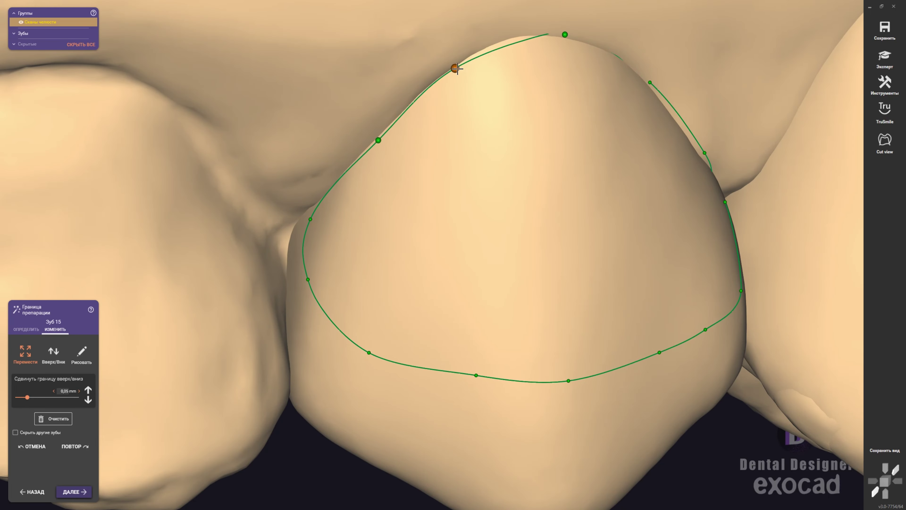
{"action": "right_click_drag", "start_coordinate": [546, 38], "coordinate": [611, 79]}
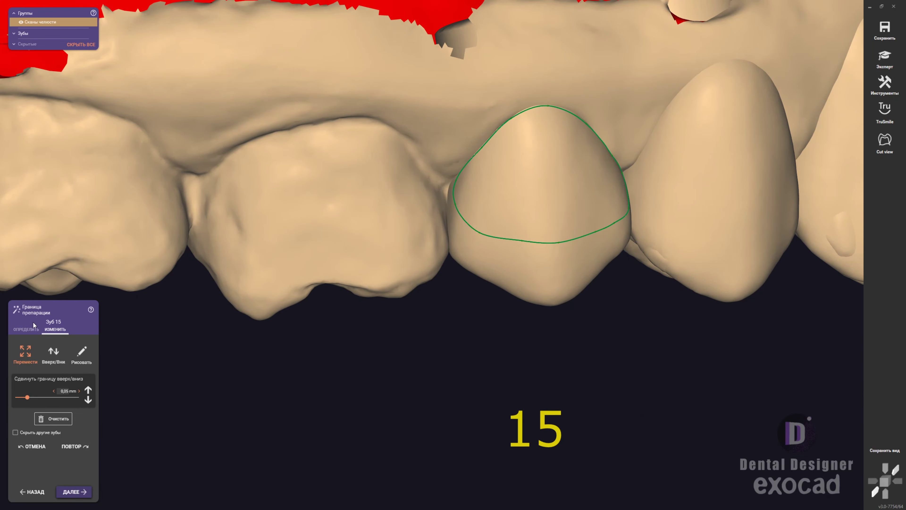
{"action": "left_click", "coordinate": [77, 492]}
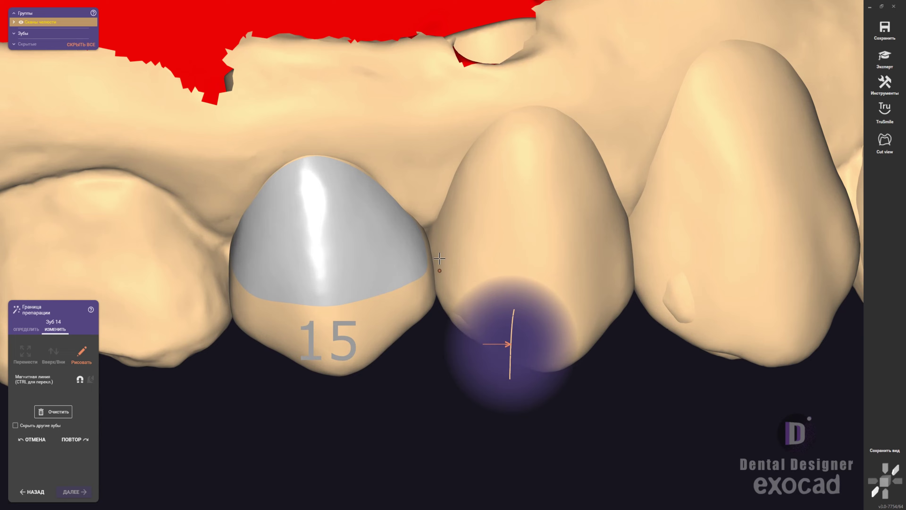
Step: Trace a closed margin loop around tooth 14 and check it from the side
{"action": "left_click", "coordinate": [443, 259]}
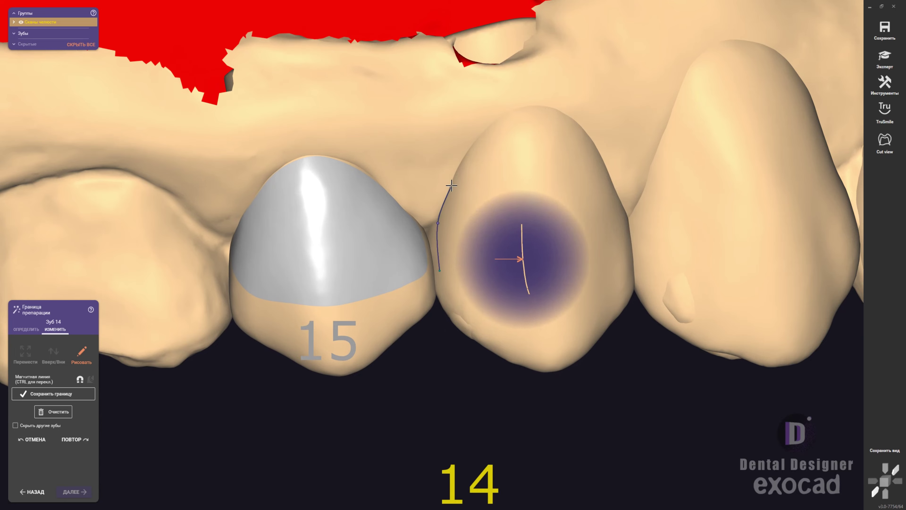
{"action": "scroll", "coordinate": [525, 114], "scroll_direction": "up", "scroll_amount": 5}
{"action": "left_click", "coordinate": [651, 205]}
{"action": "scroll", "coordinate": [677, 286], "scroll_direction": "down", "scroll_amount": 3}
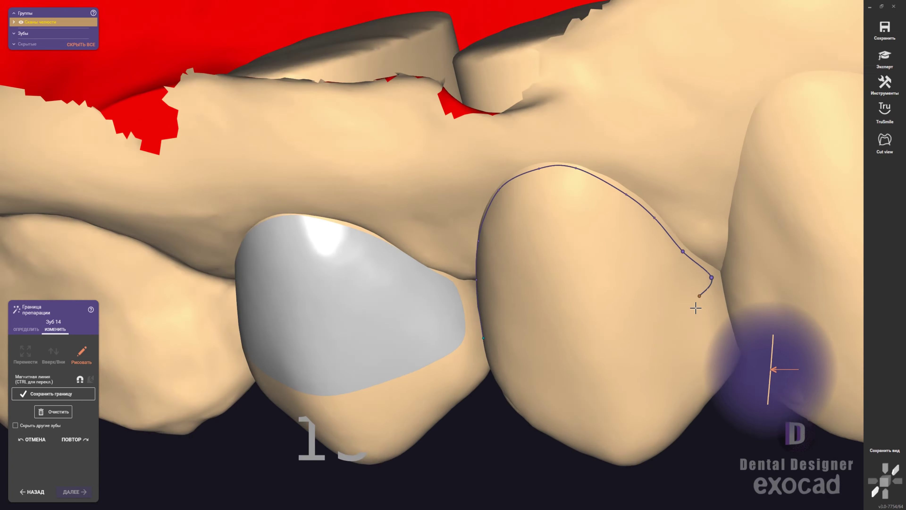
{"action": "scroll", "coordinate": [750, 357], "scroll_direction": "down", "scroll_amount": 2}
{"action": "double_click", "coordinate": [647, 339]}
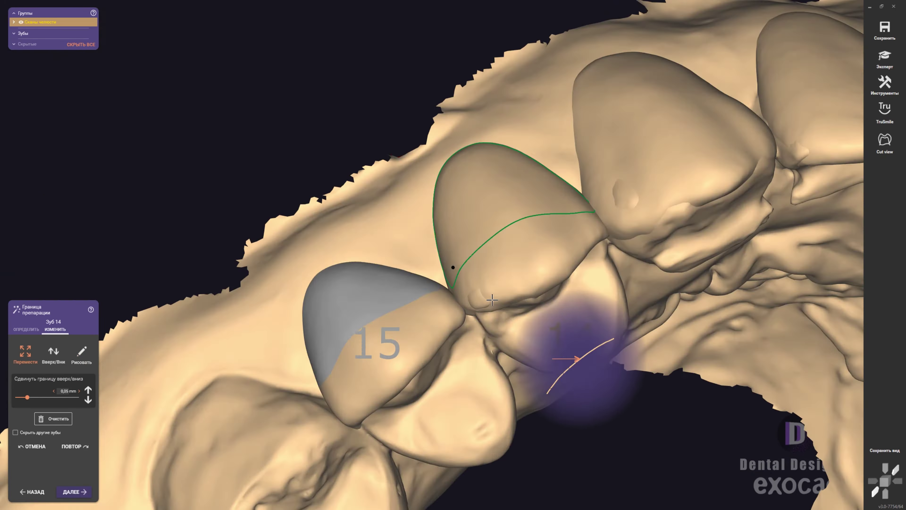
{"action": "right_click_drag", "start_coordinate": [577, 357], "coordinate": [516, 332]}
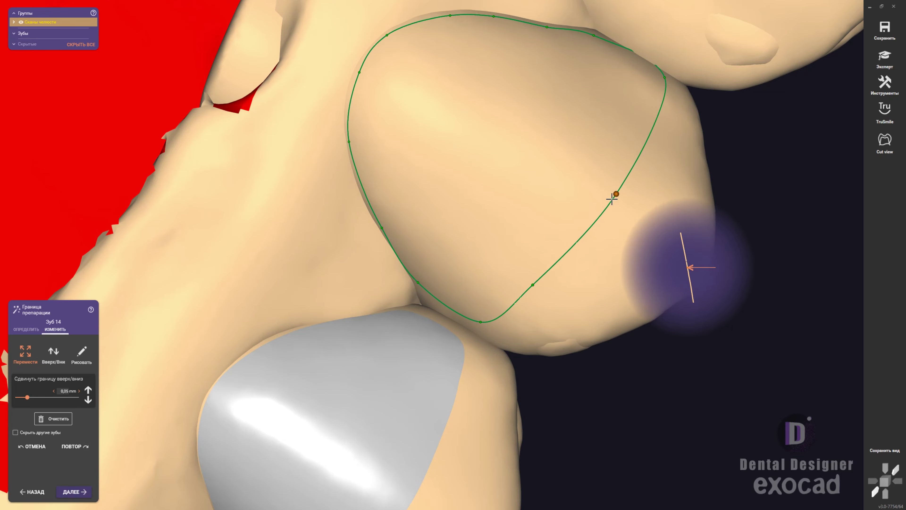
{"action": "mouse_move", "coordinate": [610, 200]}
{"action": "right_mouse_down"}
{"action": "mouse_move", "coordinate": [598, 136]}
{"action": "mouse_move", "coordinate": [507, 98]}
{"action": "mouse_move", "coordinate": [490, 141]}
{"action": "right_mouse_up"}
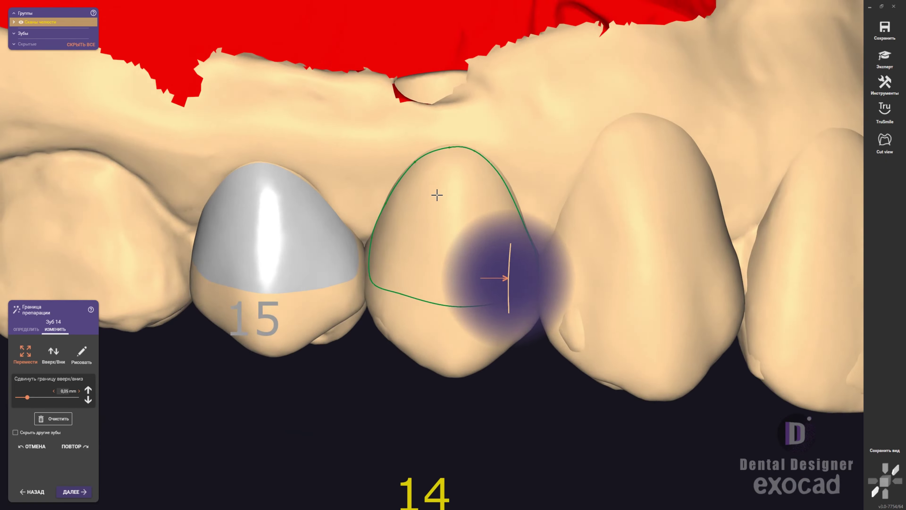
{"action": "scroll", "coordinate": [419, 318], "scroll_direction": "down", "scroll_amount": 5}
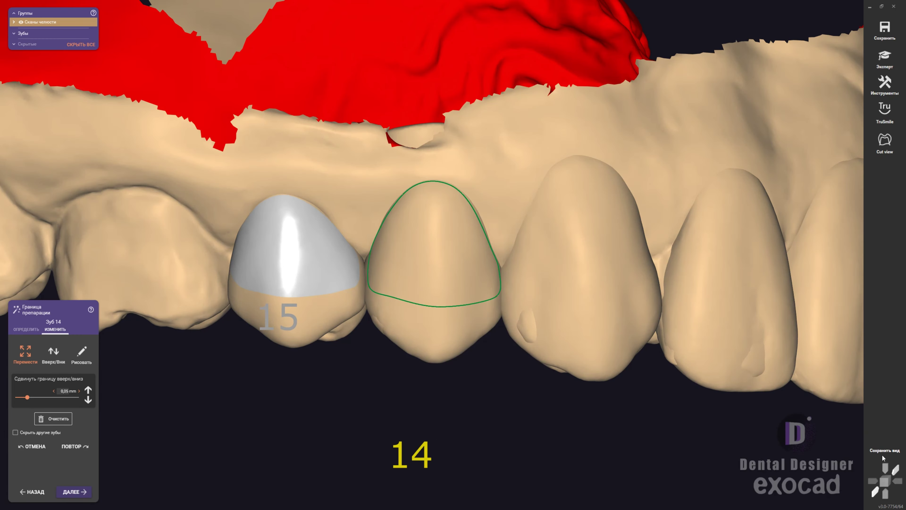
{"action": "scroll", "coordinate": [439, 289], "scroll_direction": "down", "scroll_amount": 5}
{"action": "scroll", "coordinate": [407, 285], "scroll_direction": "up", "scroll_amount": 2}
{"action": "scroll", "coordinate": [249, 260], "scroll_direction": "up", "scroll_amount": 5}
{"action": "scroll", "coordinate": [257, 285], "scroll_direction": "up", "scroll_amount": 2}
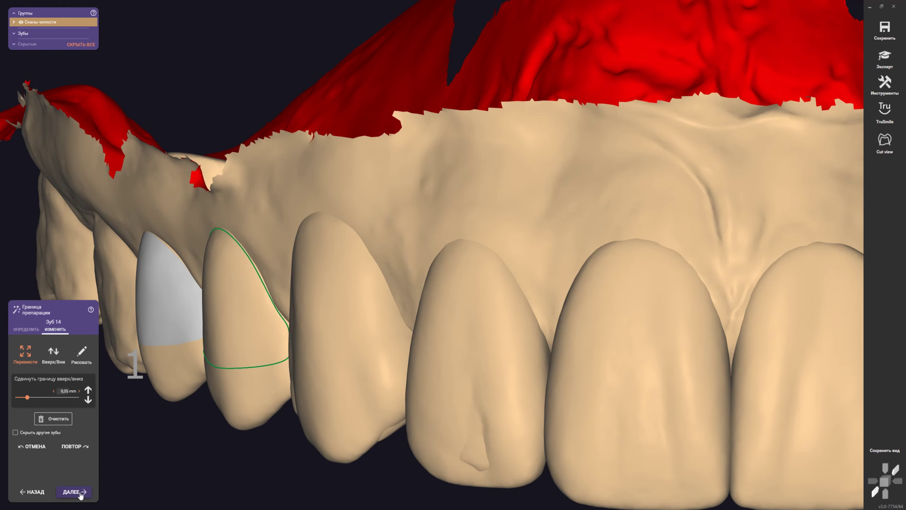
Step: Advance to tooth 13 and trace a closed margin loop around it
{"action": "left_click", "coordinate": [73, 492]}
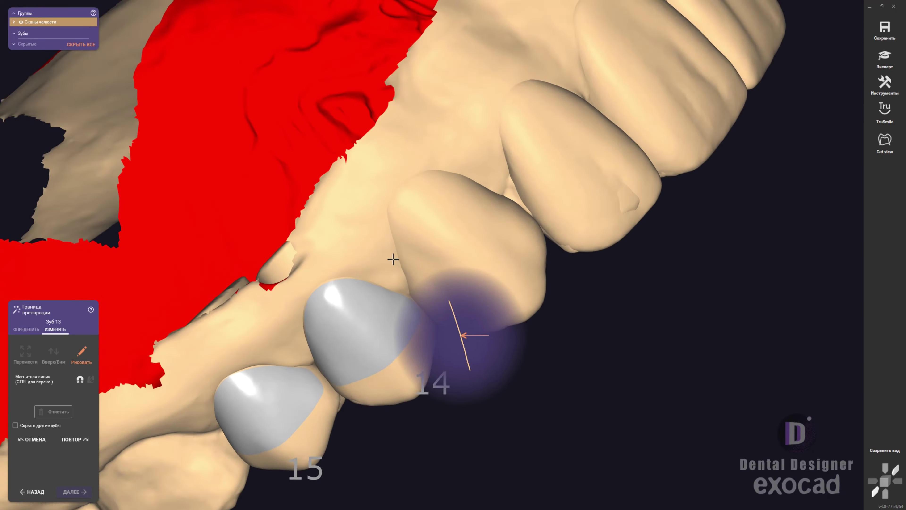
{"action": "scroll", "coordinate": [393, 259], "scroll_direction": "up", "scroll_amount": 3}
{"action": "left_click", "coordinate": [429, 331]}
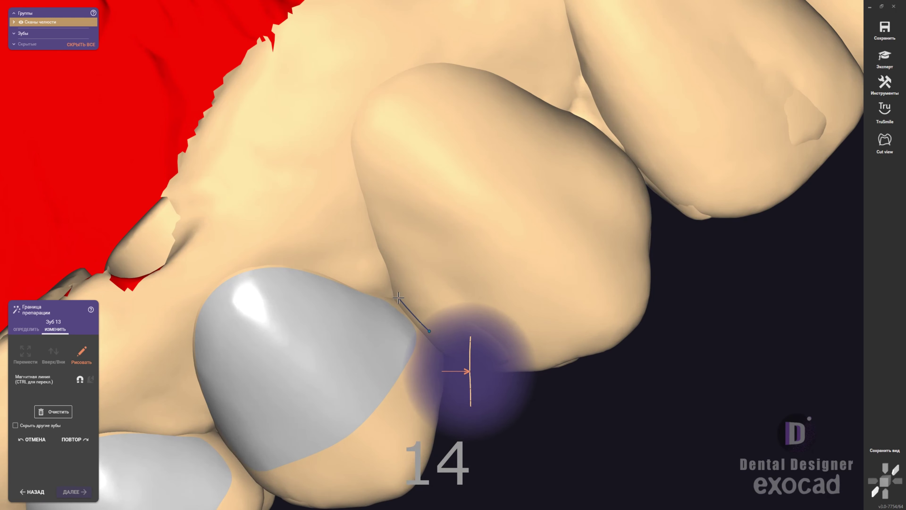
{"action": "left_click", "coordinate": [396, 76]}
{"action": "scroll", "coordinate": [421, 82], "scroll_direction": "down", "scroll_amount": 2}
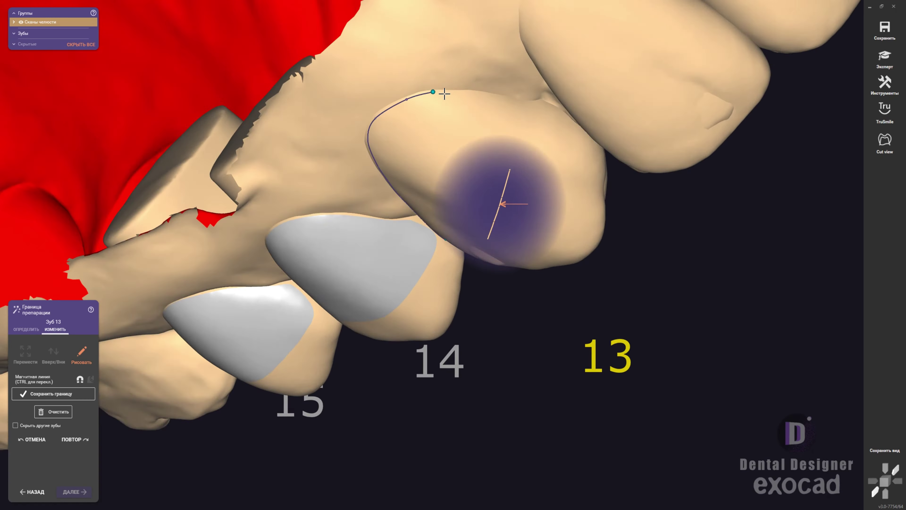
{"action": "scroll", "coordinate": [431, 131], "scroll_direction": "up", "scroll_amount": 4}
{"action": "scroll", "coordinate": [586, 161], "scroll_direction": "down", "scroll_amount": 3}
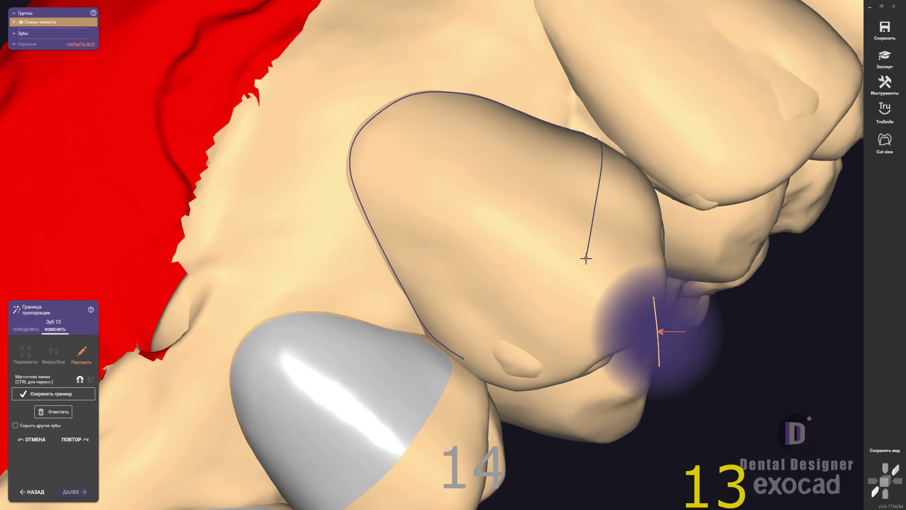
{"action": "left_click", "coordinate": [577, 344]}
Step: Inspect tooth 13's margin from side, buccal and frontal views of the arch
{"action": "scroll", "coordinate": [482, 352], "scroll_direction": "down", "scroll_amount": 3}
{"action": "scroll", "coordinate": [481, 353], "scroll_direction": "up", "scroll_amount": 3}
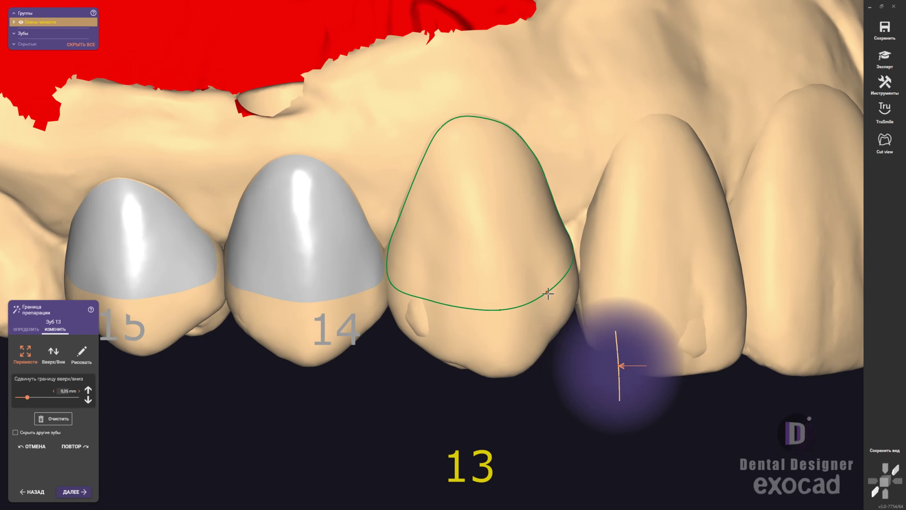
{"action": "scroll", "coordinate": [390, 280], "scroll_direction": "up", "scroll_amount": 2}
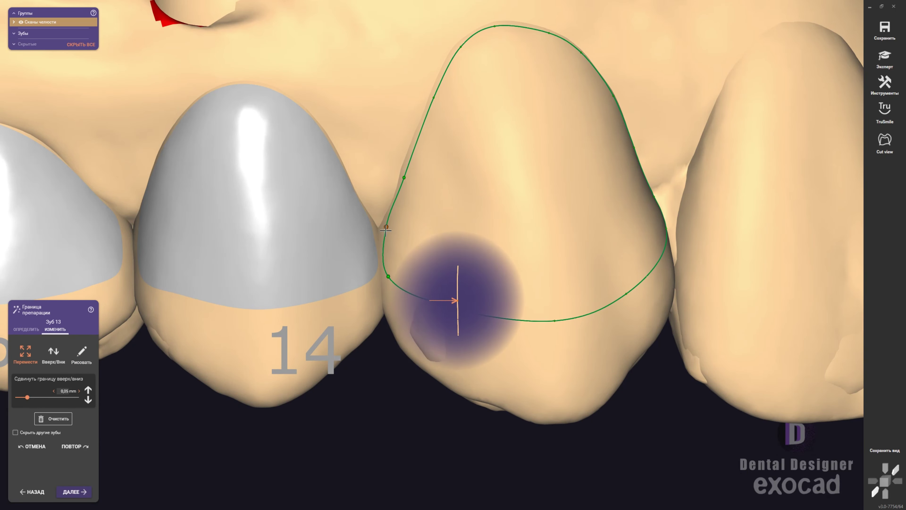
{"action": "scroll", "coordinate": [385, 231], "scroll_direction": "up", "scroll_amount": 2}
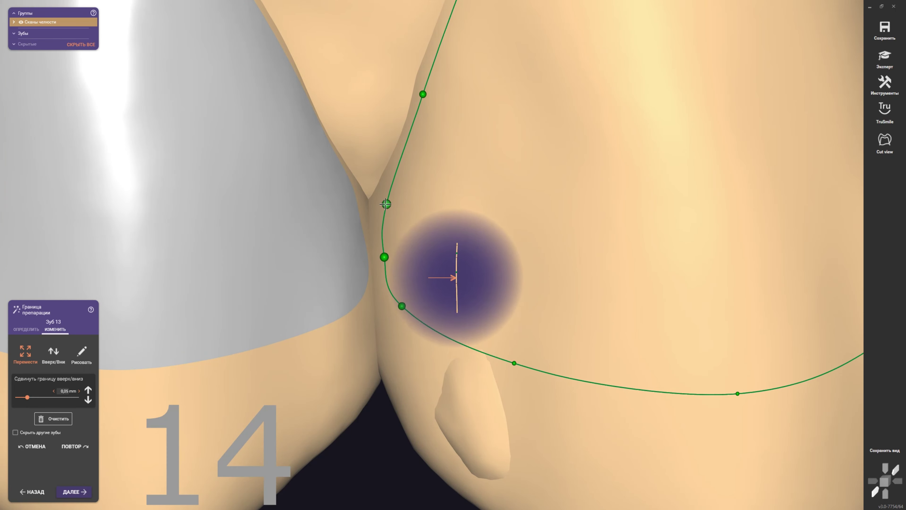
{"action": "scroll", "coordinate": [334, 298], "scroll_direction": "down", "scroll_amount": 3}
{"action": "scroll", "coordinate": [449, 161], "scroll_direction": "up", "scroll_amount": 2}
{"action": "scroll", "coordinate": [418, 202], "scroll_direction": "up", "scroll_amount": 2}
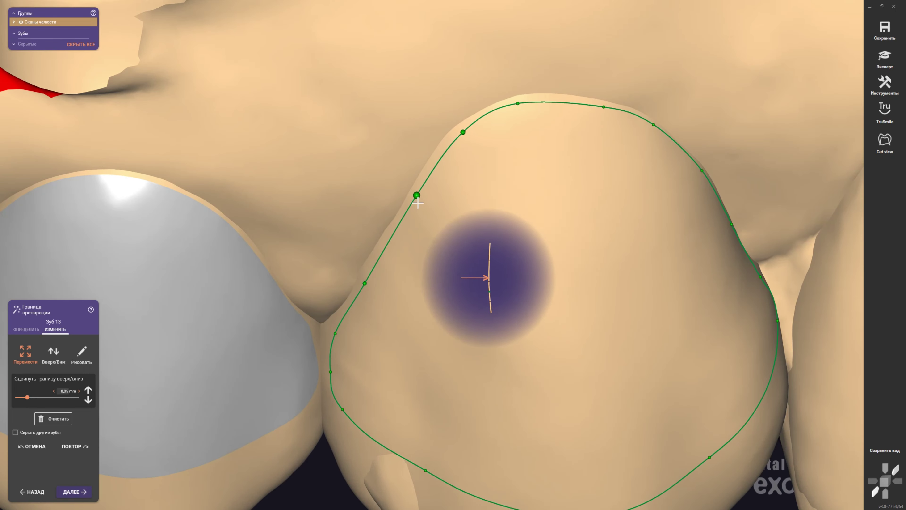
{"action": "scroll", "coordinate": [641, 188], "scroll_direction": "down", "scroll_amount": 2}
{"action": "right_click_drag", "start_coordinate": [641, 188], "coordinate": [586, 297]}
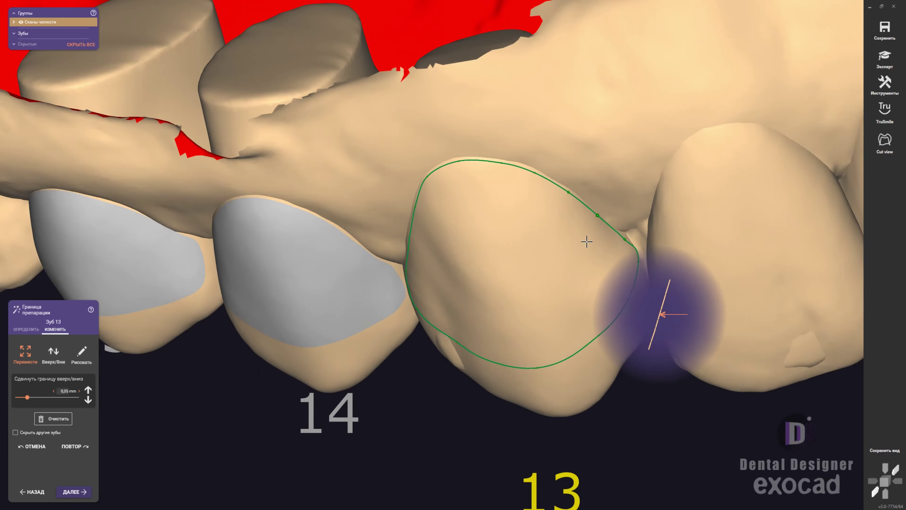
{"action": "scroll", "coordinate": [626, 241], "scroll_direction": "up", "scroll_amount": 2}
{"action": "scroll", "coordinate": [625, 241], "scroll_direction": "down", "scroll_amount": 2}
{"action": "scroll", "coordinate": [625, 242], "scroll_direction": "up", "scroll_amount": 1}
{"action": "right_click_drag", "start_coordinate": [626, 242], "coordinate": [506, 337]}
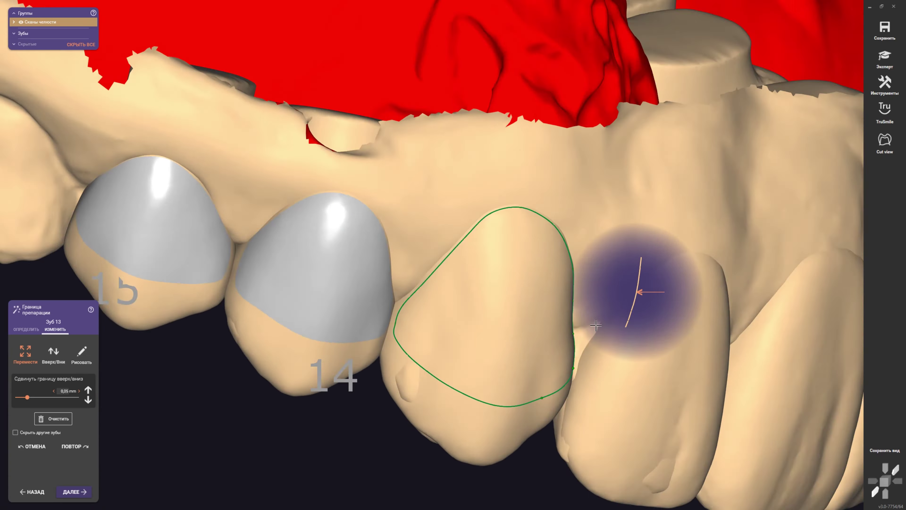
{"action": "scroll", "coordinate": [505, 337], "scroll_direction": "up", "scroll_amount": 2}
{"action": "scroll", "coordinate": [505, 337], "scroll_direction": "down", "scroll_amount": 2}
{"action": "scroll", "coordinate": [573, 327], "scroll_direction": "down", "scroll_amount": 2}
{"action": "right_click_drag", "start_coordinate": [592, 317], "coordinate": [588, 330]}
{"action": "scroll", "coordinate": [572, 388], "scroll_direction": "down", "scroll_amount": 2}
{"action": "mouse_move", "coordinate": [573, 388]}
{"action": "right_mouse_down"}
{"action": "mouse_move", "coordinate": [570, 364]}
{"action": "mouse_move", "coordinate": [506, 289]}
{"action": "right_mouse_up"}
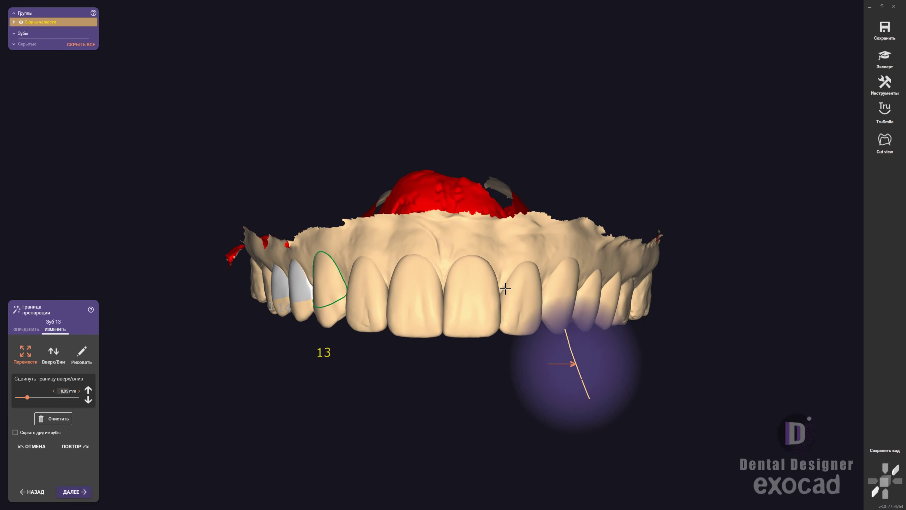
{"action": "scroll", "coordinate": [332, 322], "scroll_direction": "up", "scroll_amount": 5}
{"action": "scroll", "coordinate": [356, 360], "scroll_direction": "up", "scroll_amount": 1}
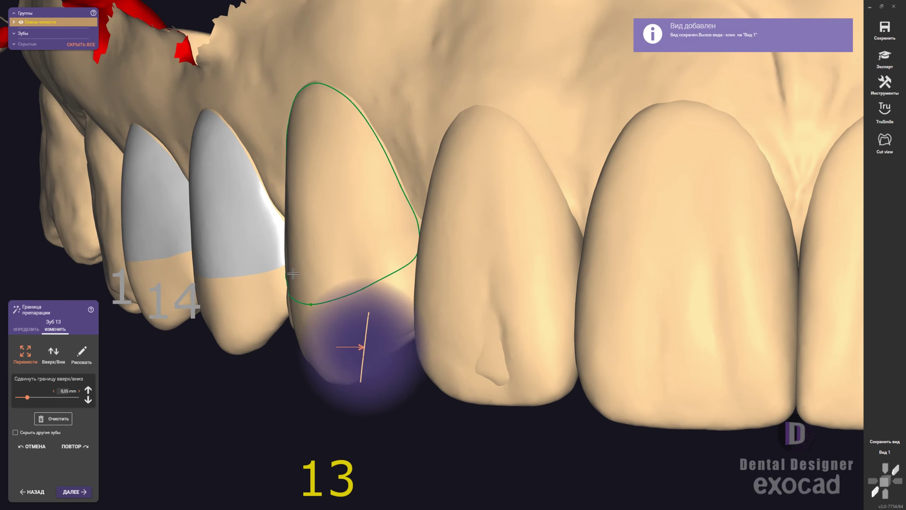
{"action": "right_click_drag", "start_coordinate": [363, 286], "coordinate": [428, 255]}
{"action": "scroll", "coordinate": [342, 255], "scroll_direction": "up", "scroll_amount": 2}
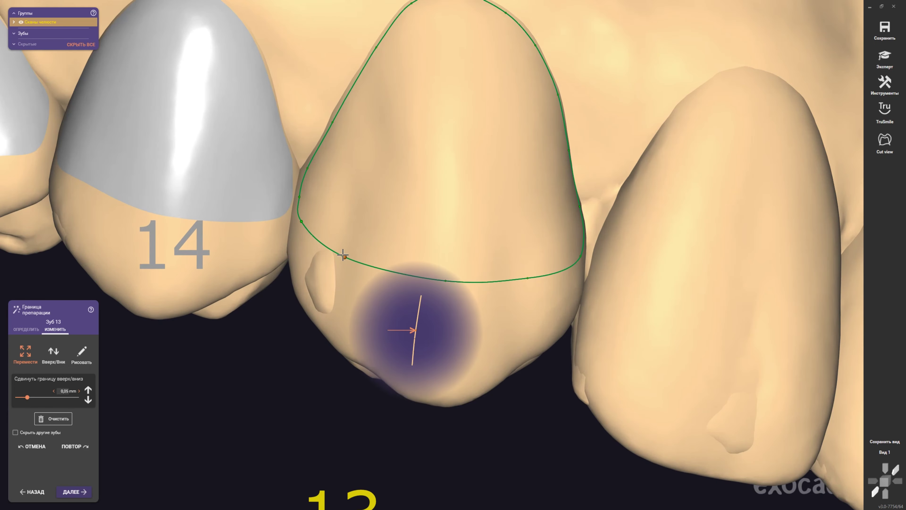
{"action": "scroll", "coordinate": [301, 216], "scroll_direction": "down", "scroll_amount": 3}
Step: Rotate onto tooth 12 and draw a closed margin loop around it
{"action": "mouse_move", "coordinate": [500, 314]}
{"action": "right_mouse_down"}
{"action": "mouse_move", "coordinate": [433, 120]}
{"action": "mouse_move", "coordinate": [441, 272]}
{"action": "mouse_move", "coordinate": [453, 117]}
{"action": "right_mouse_up"}
{"action": "left_click_drag", "start_coordinate": [453, 117], "coordinate": [477, 259]}
{"action": "scroll", "coordinate": [415, 247], "scroll_direction": "up", "scroll_amount": 2}
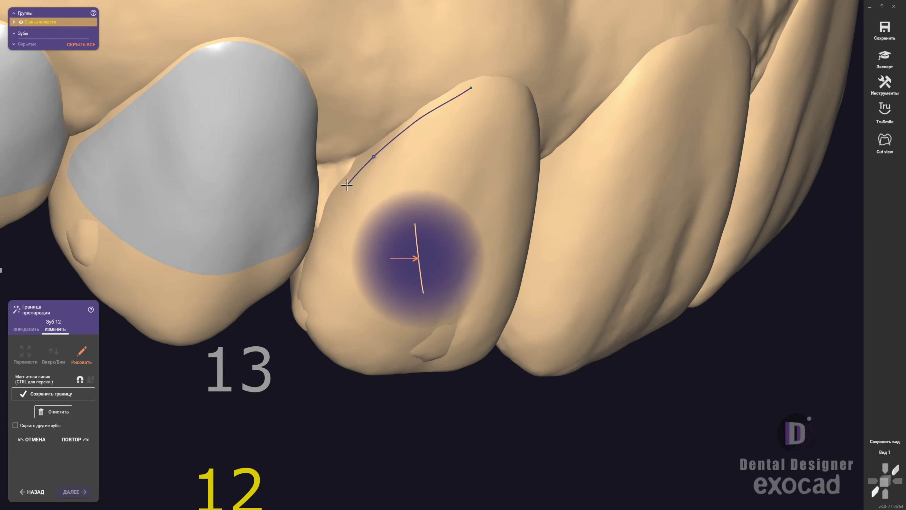
{"action": "right_click_drag", "start_coordinate": [415, 247], "coordinate": [329, 301]}
{"action": "mouse_move", "coordinate": [329, 301]}
{"action": "left_mouse_down"}
{"action": "mouse_move", "coordinate": [536, 253]}
{"action": "mouse_move", "coordinate": [528, 196]}
{"action": "left_mouse_up"}
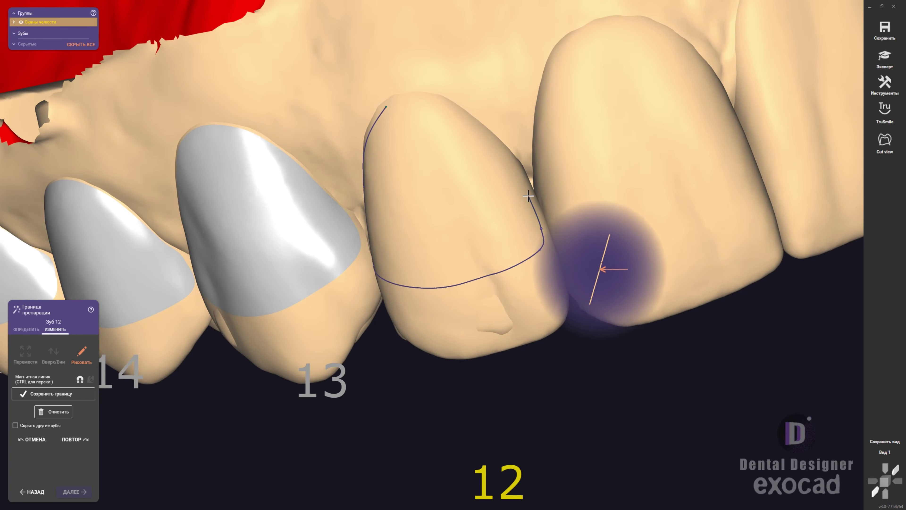
{"action": "mouse_move", "coordinate": [482, 131]}
{"action": "left_mouse_down"}
{"action": "mouse_move", "coordinate": [434, 94]}
{"action": "mouse_move", "coordinate": [387, 101]}
{"action": "left_mouse_up"}
Step: Inspect tooth 12's margin up close from several sides
{"action": "right_click_drag", "start_coordinate": [387, 101], "coordinate": [532, 309]}
{"action": "scroll", "coordinate": [399, 264], "scroll_direction": "up", "scroll_amount": 3}
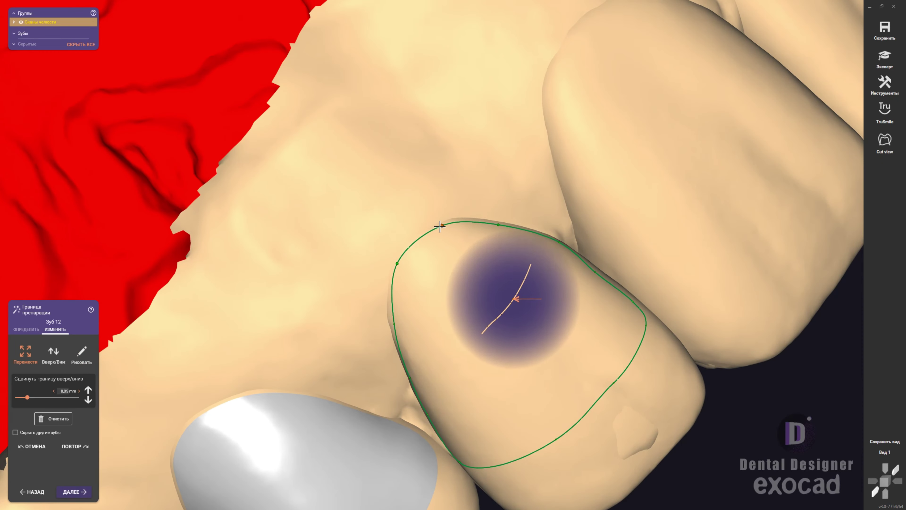
{"action": "scroll", "coordinate": [440, 226], "scroll_direction": "up", "scroll_amount": 1}
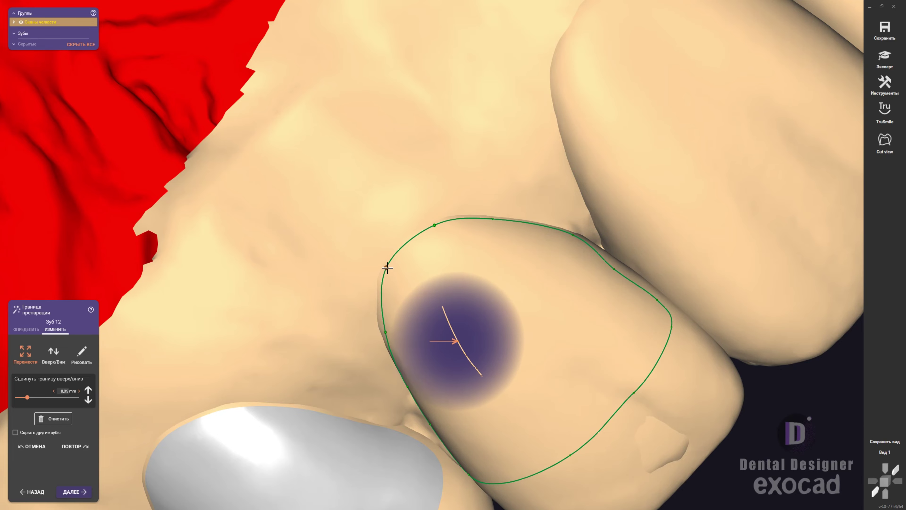
{"action": "mouse_move", "coordinate": [387, 268]}
{"action": "right_mouse_down"}
{"action": "mouse_move", "coordinate": [572, 271]}
{"action": "mouse_move", "coordinate": [615, 297]}
{"action": "mouse_move", "coordinate": [500, 357]}
{"action": "right_mouse_up"}
{"action": "scroll", "coordinate": [500, 357], "scroll_direction": "down", "scroll_amount": 3}
{"action": "scroll", "coordinate": [495, 398], "scroll_direction": "up", "scroll_amount": 2}
{"action": "scroll", "coordinate": [536, 378], "scroll_direction": "up", "scroll_amount": 1}
{"action": "scroll", "coordinate": [562, 321], "scroll_direction": "up", "scroll_amount": 1}
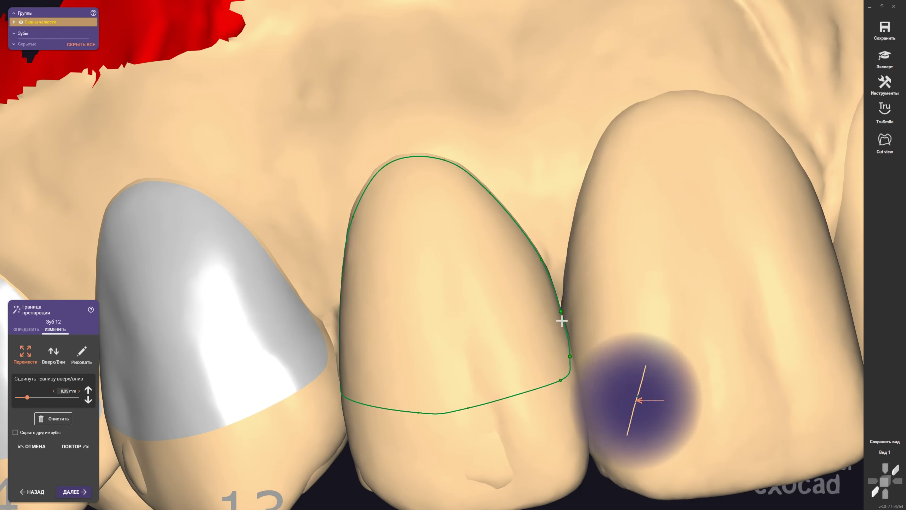
{"action": "scroll", "coordinate": [563, 344], "scroll_direction": "down", "scroll_amount": 2}
{"action": "scroll", "coordinate": [580, 390], "scroll_direction": "down", "scroll_amount": 1}
{"action": "scroll", "coordinate": [400, 291], "scroll_direction": "up", "scroll_amount": 3}
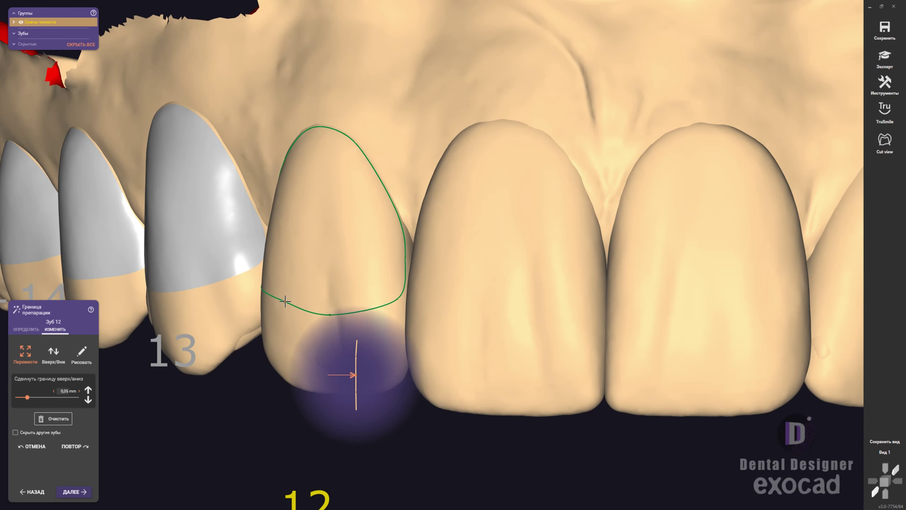
Step: Lift the lower edge of tooth 12's margin slightly and check it from below
{"action": "left_click_drag", "start_coordinate": [320, 316], "coordinate": [322, 312]}
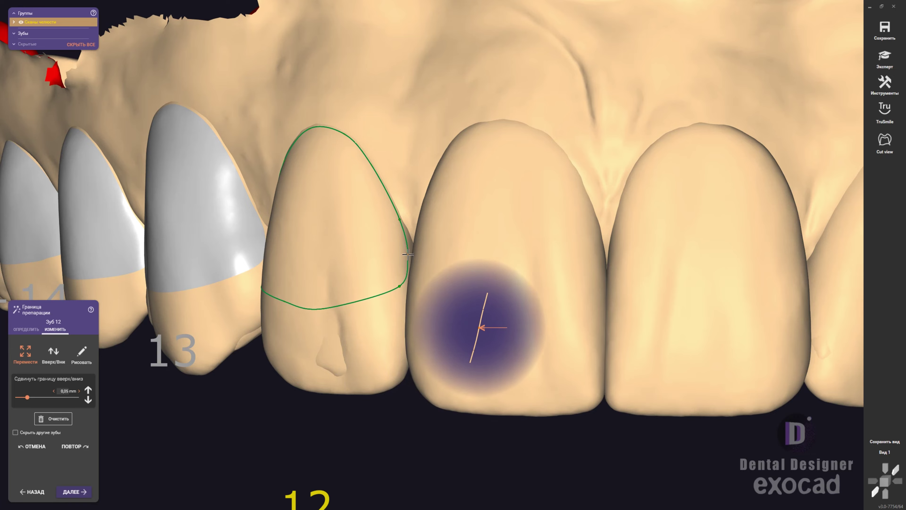
{"action": "scroll", "coordinate": [406, 255], "scroll_direction": "down", "scroll_amount": 2}
{"action": "right_click_drag", "start_coordinate": [404, 255], "coordinate": [431, 291]}
{"action": "scroll", "coordinate": [431, 285], "scroll_direction": "up", "scroll_amount": 2}
{"action": "scroll", "coordinate": [510, 310], "scroll_direction": "up", "scroll_amount": 2}
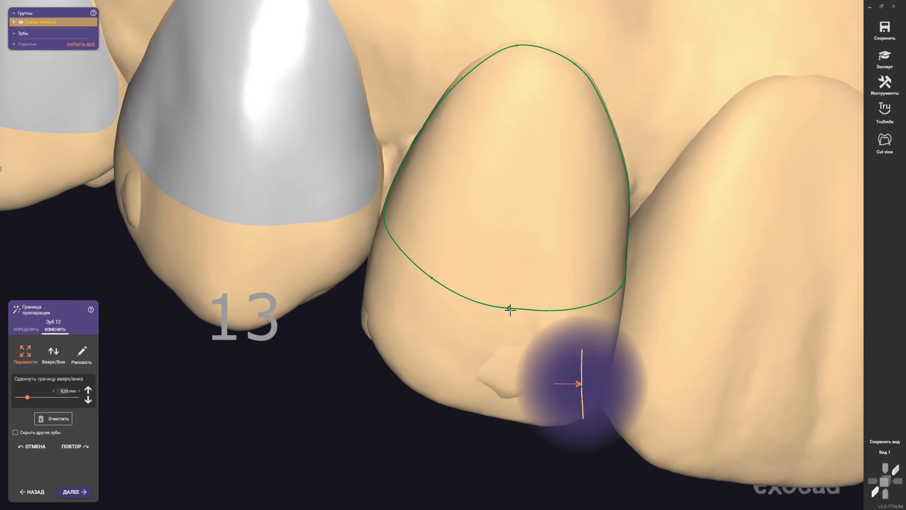
{"action": "scroll", "coordinate": [510, 310], "scroll_direction": "down", "scroll_amount": 3}
{"action": "mouse_move", "coordinate": [495, 257]}
{"action": "right_mouse_down"}
{"action": "mouse_move", "coordinate": [499, 271]}
{"action": "mouse_move", "coordinate": [496, 260]}
{"action": "right_mouse_up"}
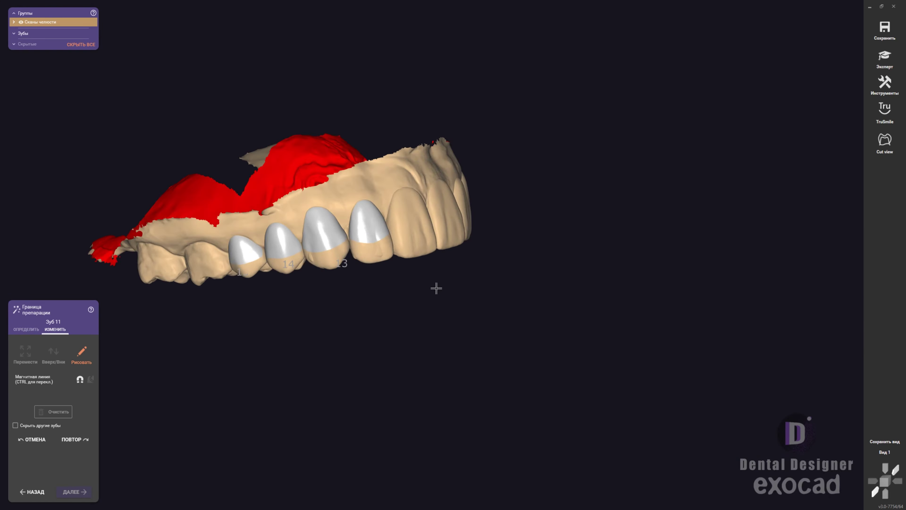
{"action": "scroll", "coordinate": [436, 288], "scroll_direction": "up", "scroll_amount": 5}
Step: Place margin points around tooth 11 and close the loop
{"action": "left_click", "coordinate": [343, 235]}
{"action": "scroll", "coordinate": [496, 221], "scroll_direction": "down", "scroll_amount": 2}
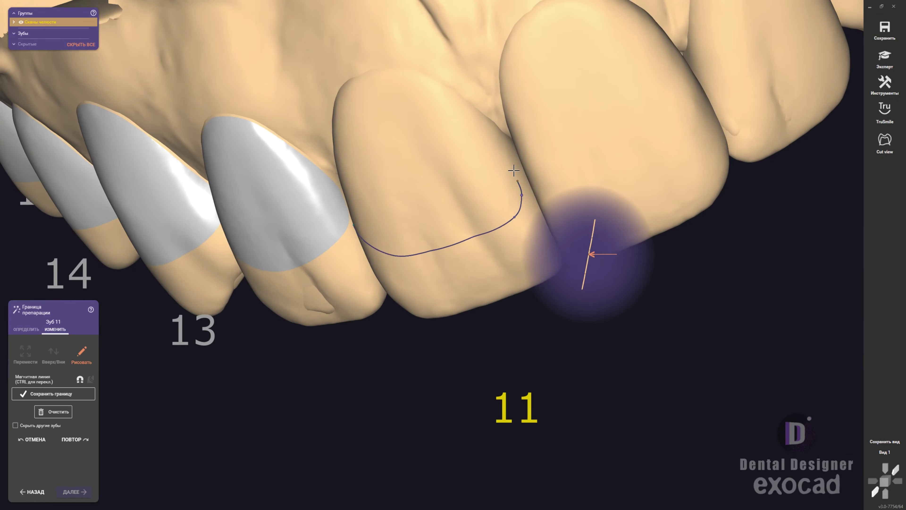
{"action": "left_click", "coordinate": [515, 190]}
{"action": "left_click", "coordinate": [435, 85]}
{"action": "left_click", "coordinate": [344, 101]}
{"action": "scroll", "coordinate": [328, 177], "scroll_direction": "up", "scroll_amount": 2}
{"action": "left_click", "coordinate": [329, 177]}
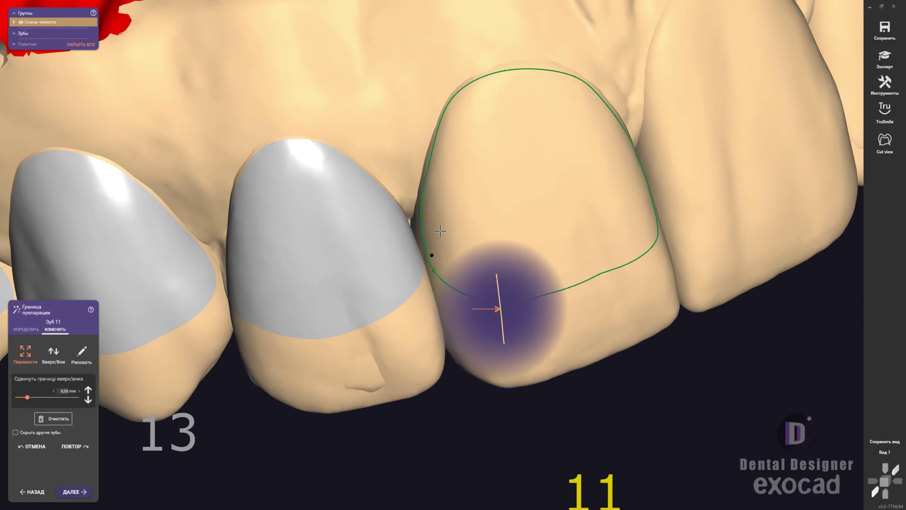
{"action": "scroll", "coordinate": [351, 253], "scroll_direction": "up", "scroll_amount": 3}
Step: Inspect tooth 11 from underneath and round in its lower-right margin corner
{"action": "mouse_move", "coordinate": [407, 282]}
{"action": "right_mouse_down"}
{"action": "mouse_move", "coordinate": [346, 254]}
{"action": "mouse_move", "coordinate": [273, 138]}
{"action": "mouse_move", "coordinate": [419, 176]}
{"action": "right_mouse_up"}
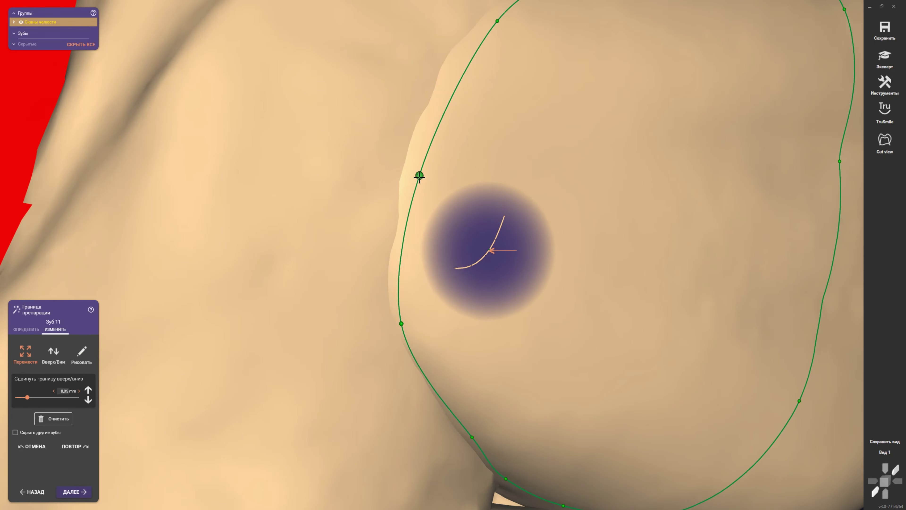
{"action": "mouse_move", "coordinate": [457, 77]}
{"action": "right_mouse_down"}
{"action": "mouse_move", "coordinate": [487, 145]}
{"action": "mouse_move", "coordinate": [516, 156]}
{"action": "mouse_move", "coordinate": [510, 243]}
{"action": "mouse_move", "coordinate": [500, 235]}
{"action": "right_mouse_up"}
{"action": "scroll", "coordinate": [500, 235], "scroll_direction": "up", "scroll_amount": 2}
{"action": "scroll", "coordinate": [506, 271], "scroll_direction": "up", "scroll_amount": 2}
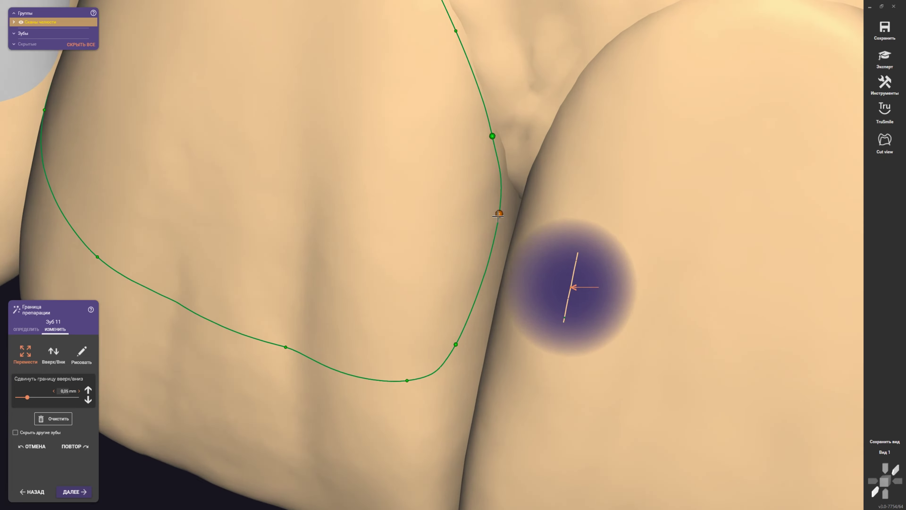
{"action": "scroll", "coordinate": [387, 377], "scroll_direction": "down", "scroll_amount": 5}
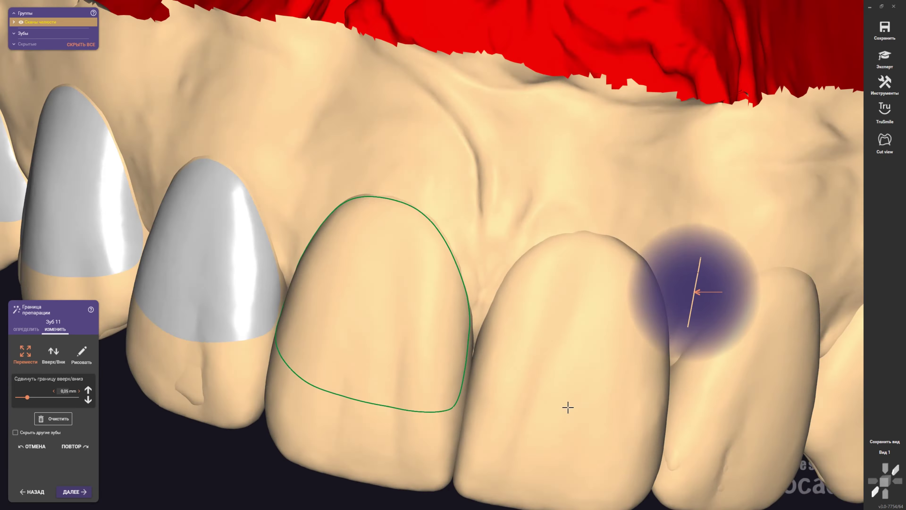
{"action": "scroll", "coordinate": [417, 316], "scroll_direction": "up", "scroll_amount": 4}
{"action": "mouse_move", "coordinate": [519, 288]}
{"action": "left_mouse_down"}
{"action": "mouse_move", "coordinate": [491, 318]}
{"action": "mouse_move", "coordinate": [522, 304]}
{"action": "left_mouse_up"}
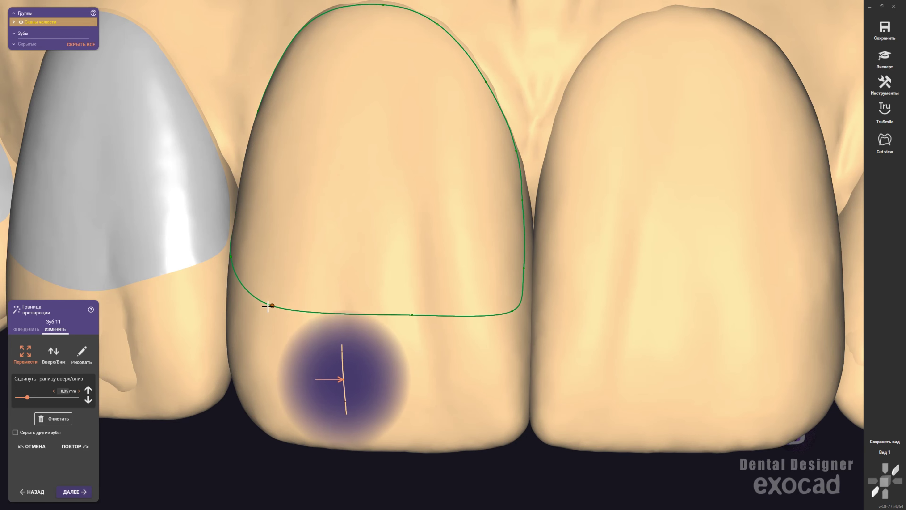
Step: Review the whole arch from the front, then advance the margin step to tooth 21
{"action": "right_click_drag", "start_coordinate": [267, 306], "coordinate": [267, 261]}
{"action": "scroll", "coordinate": [267, 261], "scroll_direction": "down", "scroll_amount": 4}
{"action": "scroll", "coordinate": [393, 208], "scroll_direction": "up", "scroll_amount": 4}
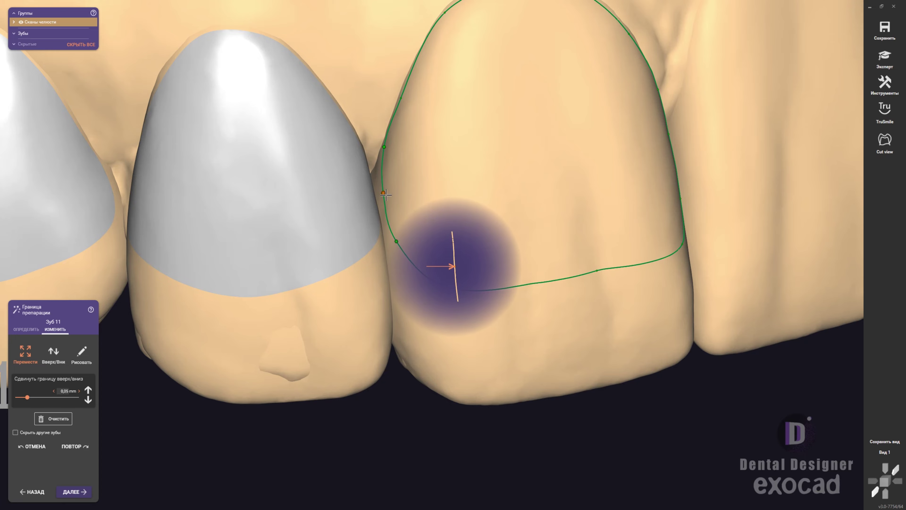
{"action": "scroll", "coordinate": [451, 263], "scroll_direction": "down", "scroll_amount": 5}
{"action": "right_click_drag", "start_coordinate": [451, 411], "coordinate": [664, 439]}
{"action": "scroll", "coordinate": [456, 393], "scroll_direction": "up", "scroll_amount": 2}
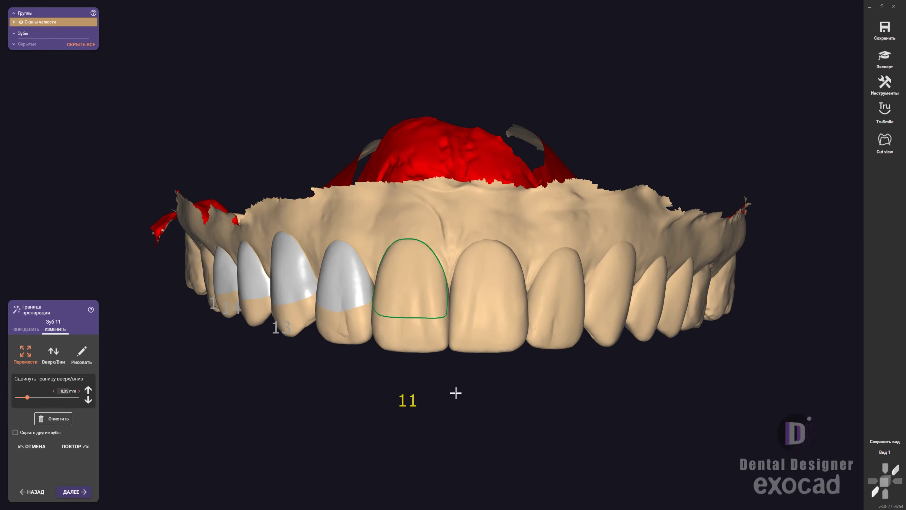
{"action": "left_click", "coordinate": [73, 492]}
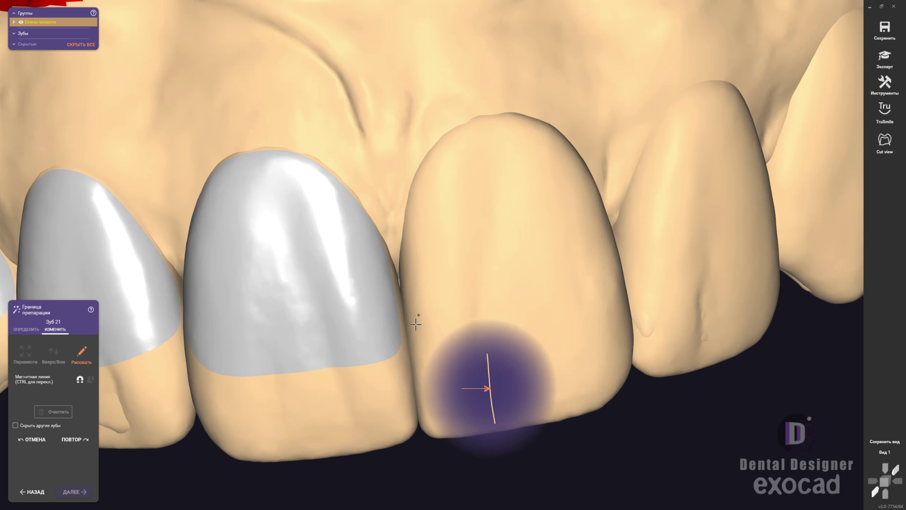
Step: Place margin points over tooth 21's top and right side, closing the loop at its cervical edge
{"action": "right_click_drag", "start_coordinate": [503, 116], "coordinate": [546, 304]}
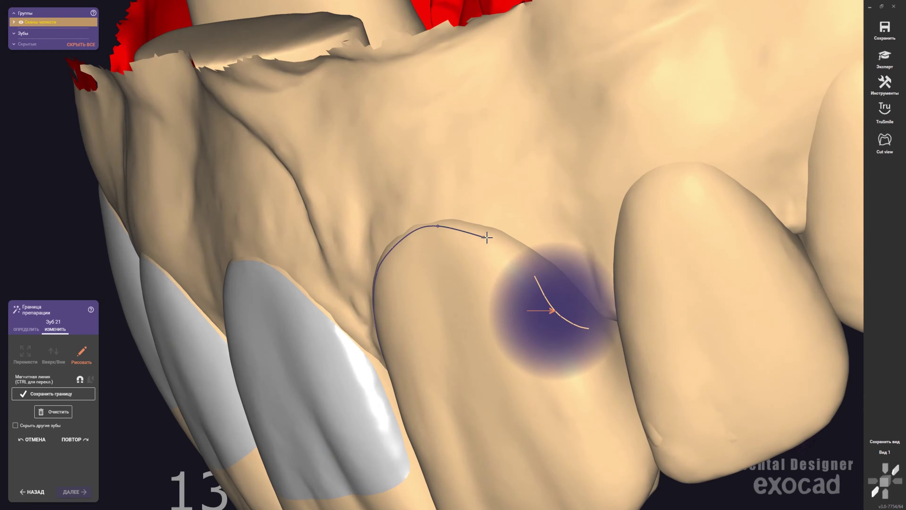
{"action": "left_click", "coordinate": [572, 305]}
{"action": "scroll", "coordinate": [587, 324], "scroll_direction": "down", "scroll_amount": 2}
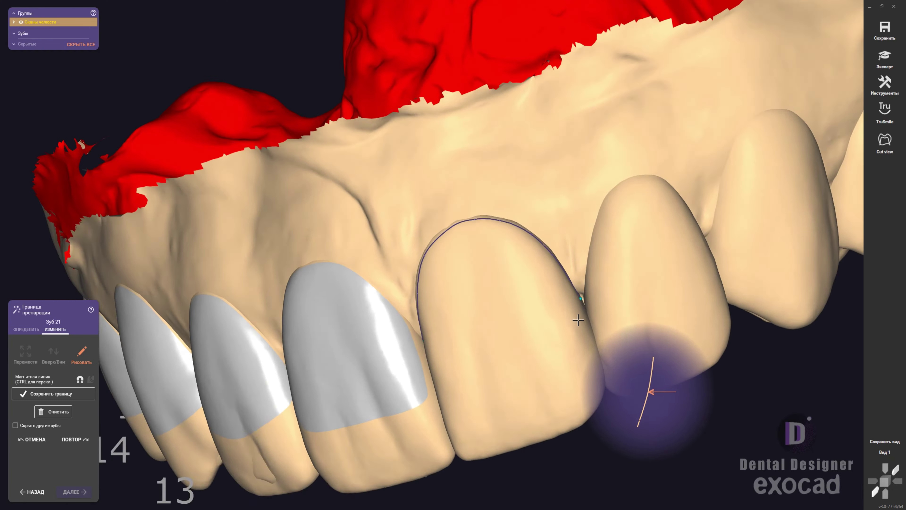
{"action": "scroll", "coordinate": [578, 328], "scroll_direction": "up", "scroll_amount": 3}
{"action": "left_click", "coordinate": [598, 358]}
{"action": "right_click_drag", "start_coordinate": [576, 278], "coordinate": [563, 382]}
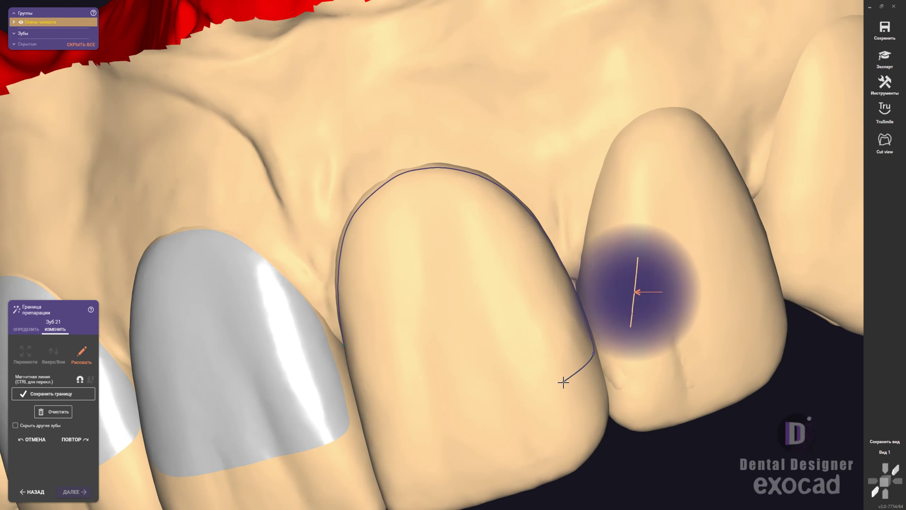
{"action": "mouse_move", "coordinate": [401, 421]}
{"action": "right_mouse_down"}
{"action": "mouse_move", "coordinate": [354, 330]}
{"action": "mouse_move", "coordinate": [411, 378]}
{"action": "mouse_move", "coordinate": [461, 317]}
{"action": "right_mouse_up"}
{"action": "left_click", "coordinate": [354, 330]}
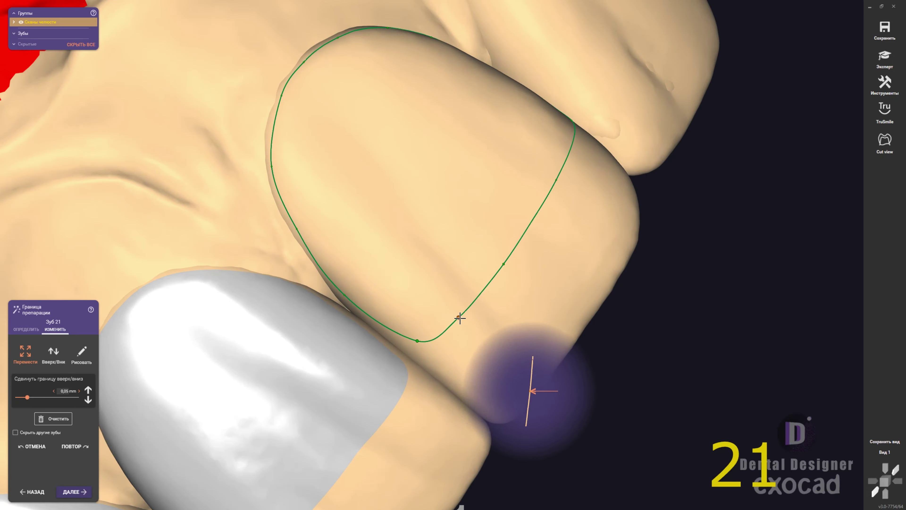
{"action": "scroll", "coordinate": [346, 295], "scroll_direction": "up", "scroll_amount": 1}
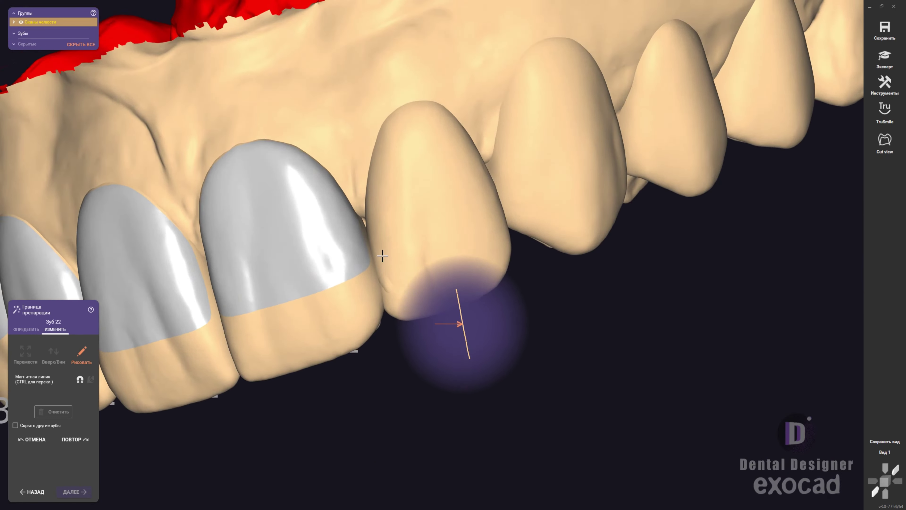
Step: Close tooth 22's margin loop with three points across its crest
{"action": "left_click", "coordinate": [377, 255]}
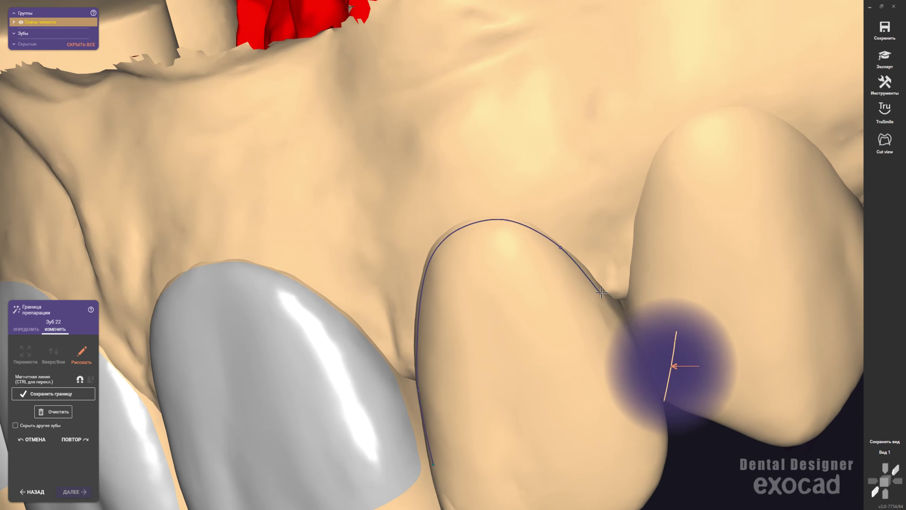
{"action": "left_click", "coordinate": [673, 365]}
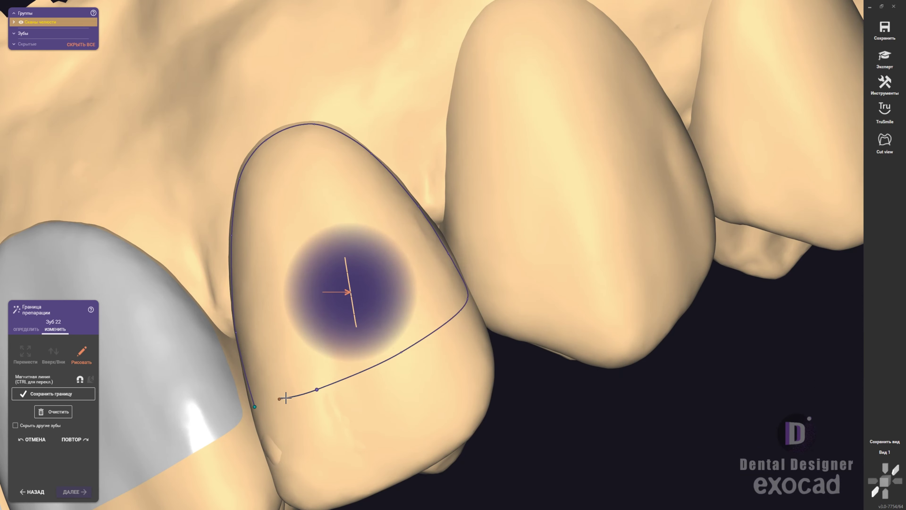
{"action": "left_click", "coordinate": [285, 397]}
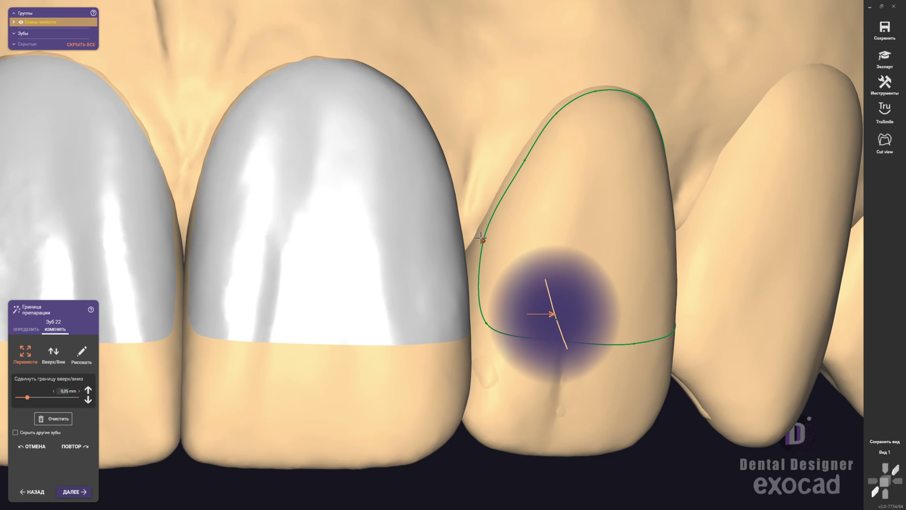
Step: Orbit around tooth 22 to check its margin, then advance to tooth 23
{"action": "mouse_move", "coordinate": [624, 100]}
{"action": "right_mouse_down"}
{"action": "mouse_move", "coordinate": [448, 270]}
{"action": "mouse_move", "coordinate": [421, 216]}
{"action": "right_mouse_up"}
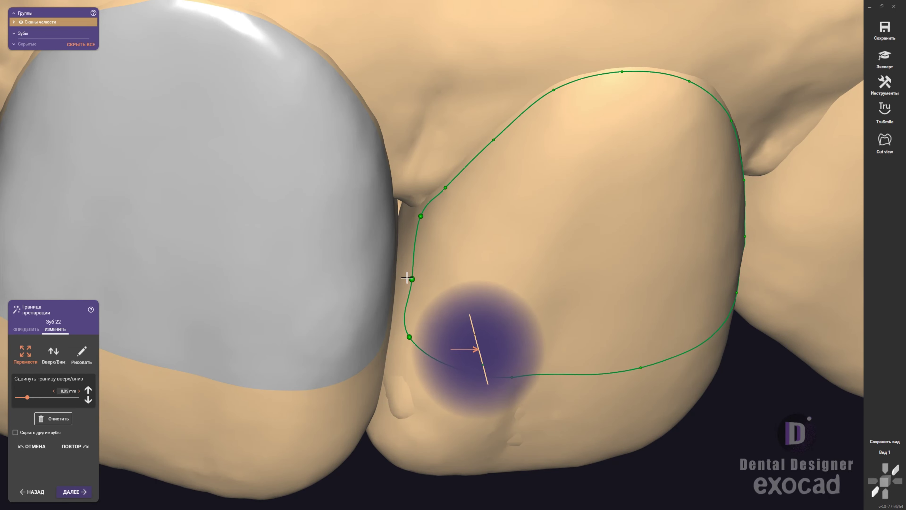
{"action": "mouse_move", "coordinate": [407, 278]}
{"action": "right_mouse_down"}
{"action": "mouse_move", "coordinate": [523, 184]}
{"action": "mouse_move", "coordinate": [462, 167]}
{"action": "mouse_move", "coordinate": [426, 126]}
{"action": "right_mouse_up"}
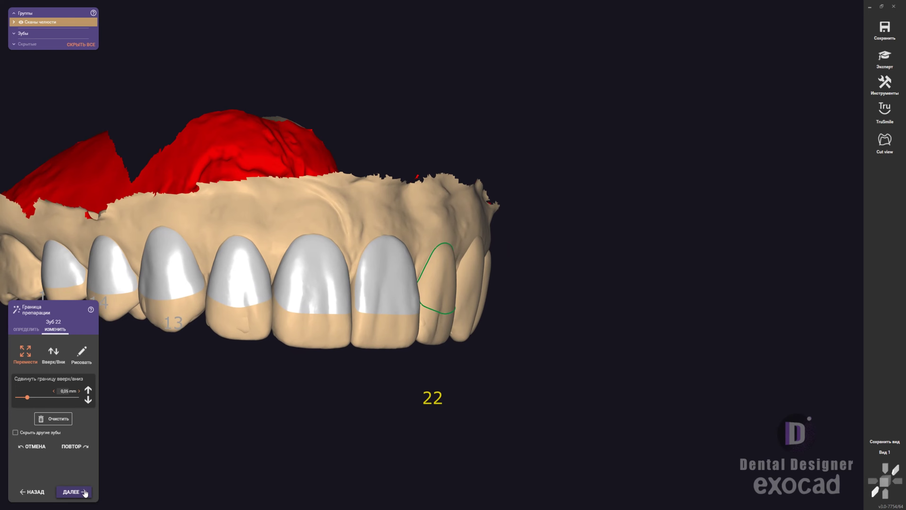
{"action": "left_click", "coordinate": [85, 493]}
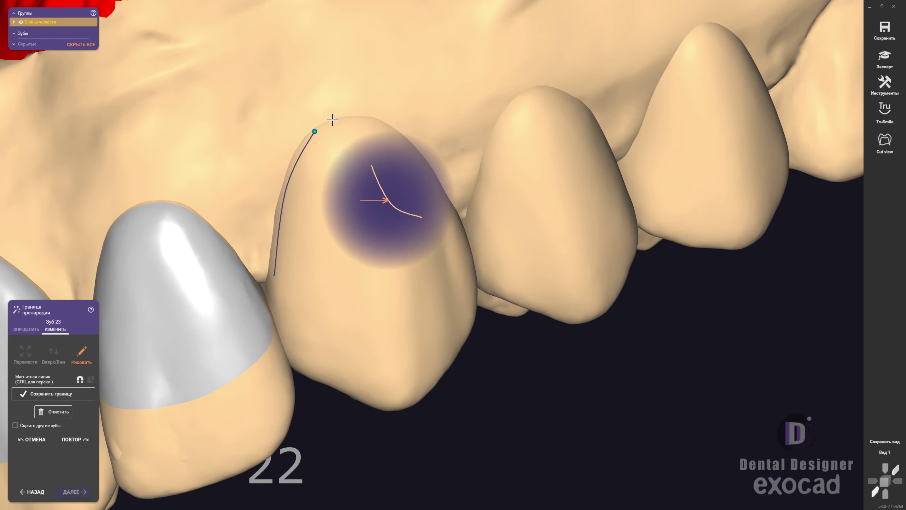
Step: Close tooth 23's margin loop with three points over its top and cervical edge
{"action": "left_click", "coordinate": [333, 120]}
{"action": "left_click", "coordinate": [404, 318]}
{"action": "left_click", "coordinate": [283, 290]}
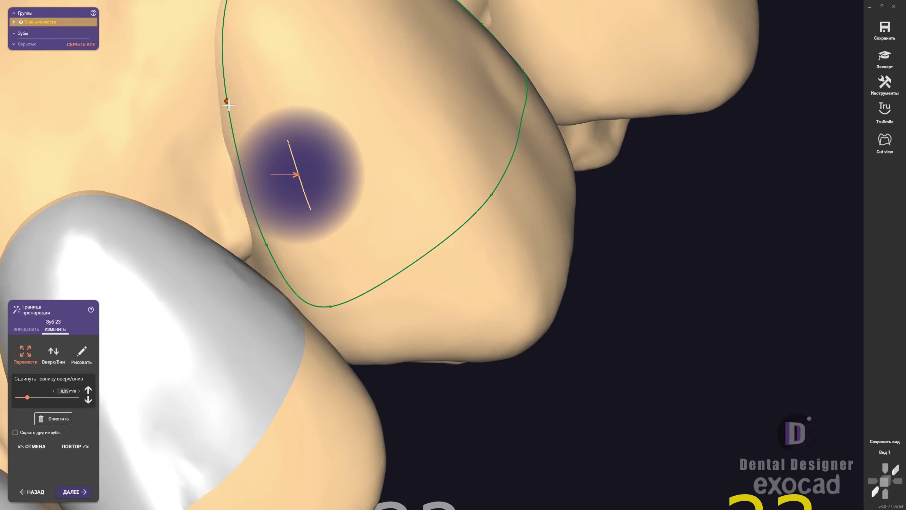
Step: Rotate and zoom around tooth 23 to inspect its margin from several sides
{"action": "right_click_drag", "start_coordinate": [265, 238], "coordinate": [404, 180]}
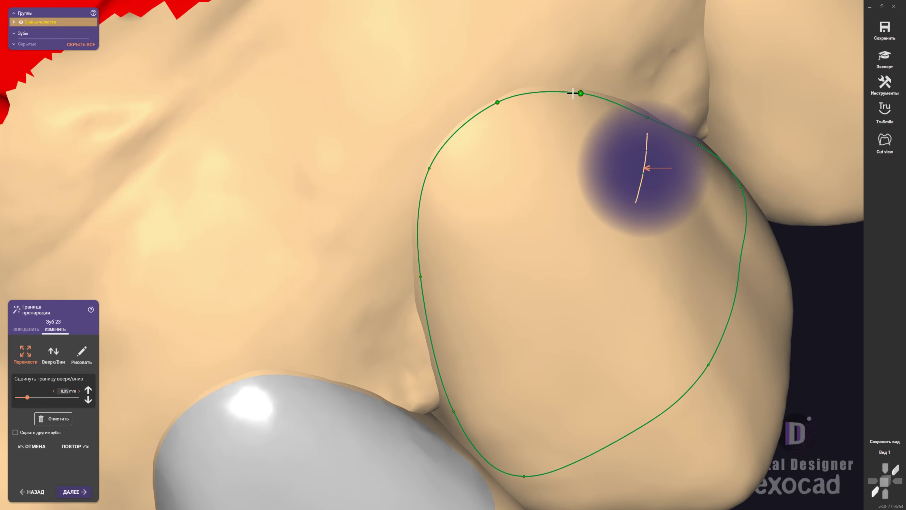
{"action": "scroll", "coordinate": [419, 289], "scroll_direction": "up", "scroll_amount": 3}
{"action": "right_click_drag", "start_coordinate": [419, 289], "coordinate": [536, 245]}
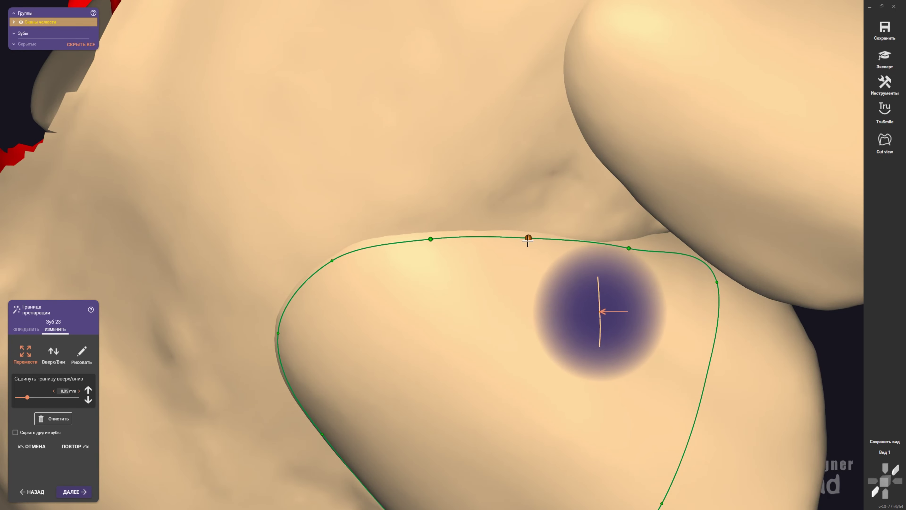
{"action": "scroll", "coordinate": [698, 264], "scroll_direction": "down", "scroll_amount": 3}
{"action": "right_click_drag", "start_coordinate": [698, 264], "coordinate": [536, 343]}
{"action": "scroll", "coordinate": [507, 317], "scroll_direction": "up", "scroll_amount": 3}
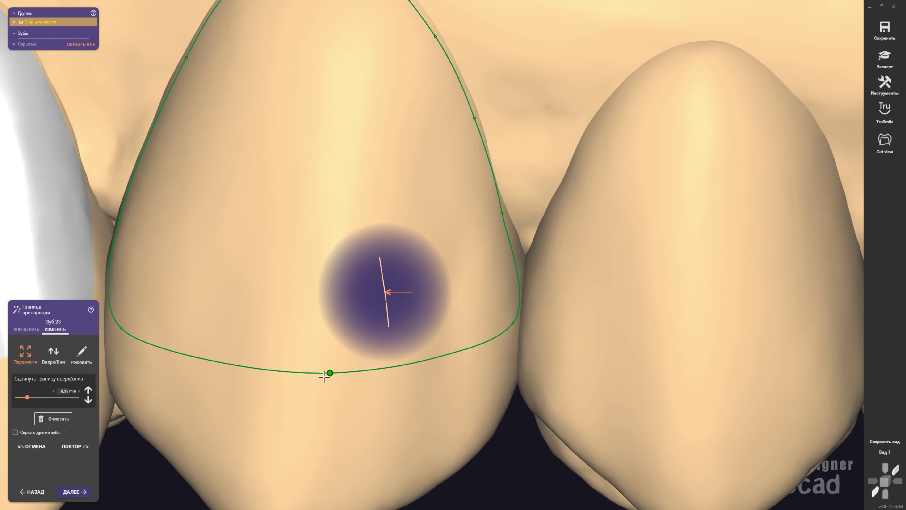
{"action": "scroll", "coordinate": [324, 377], "scroll_direction": "down", "scroll_amount": 5}
{"action": "scroll", "coordinate": [293, 403], "scroll_direction": "up", "scroll_amount": 3}
{"action": "scroll", "coordinate": [283, 344], "scroll_direction": "up", "scroll_amount": 2}
{"action": "scroll", "coordinate": [316, 340], "scroll_direction": "down", "scroll_amount": 4}
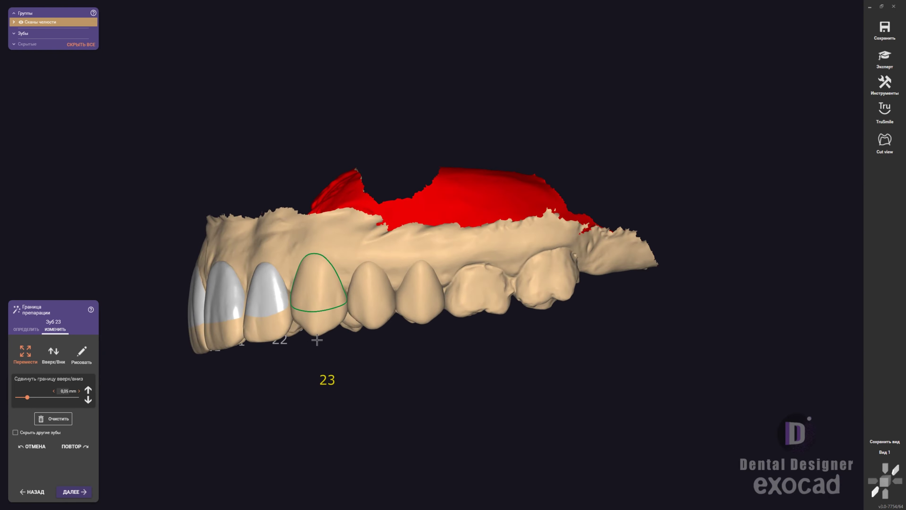
Step: Review the arch in frontal and lateral close-up views, then advance to tooth 24
{"action": "right_click_drag", "start_coordinate": [317, 340], "coordinate": [314, 338]}
{"action": "scroll", "coordinate": [441, 364], "scroll_direction": "up", "scroll_amount": 5}
{"action": "scroll", "coordinate": [564, 345], "scroll_direction": "down", "scroll_amount": 5}
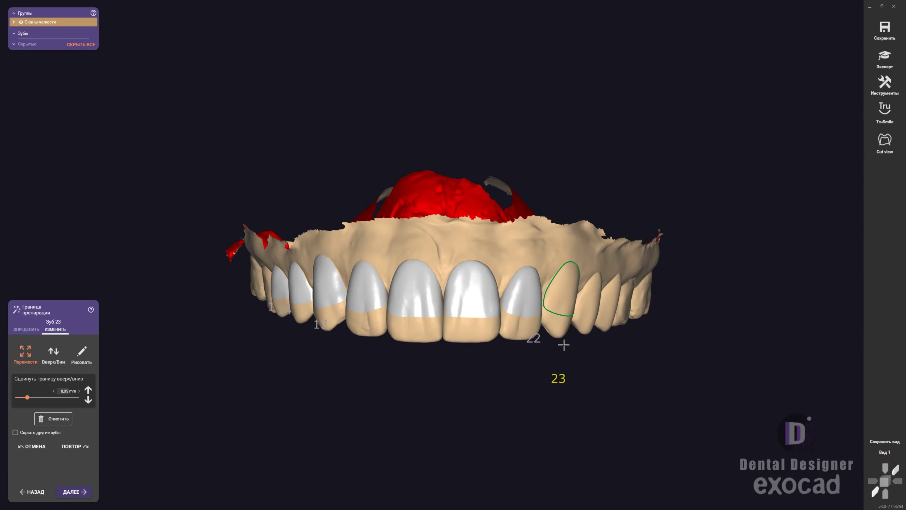
{"action": "scroll", "coordinate": [607, 389], "scroll_direction": "up", "scroll_amount": 4}
{"action": "scroll", "coordinate": [603, 371], "scroll_direction": "up", "scroll_amount": 2}
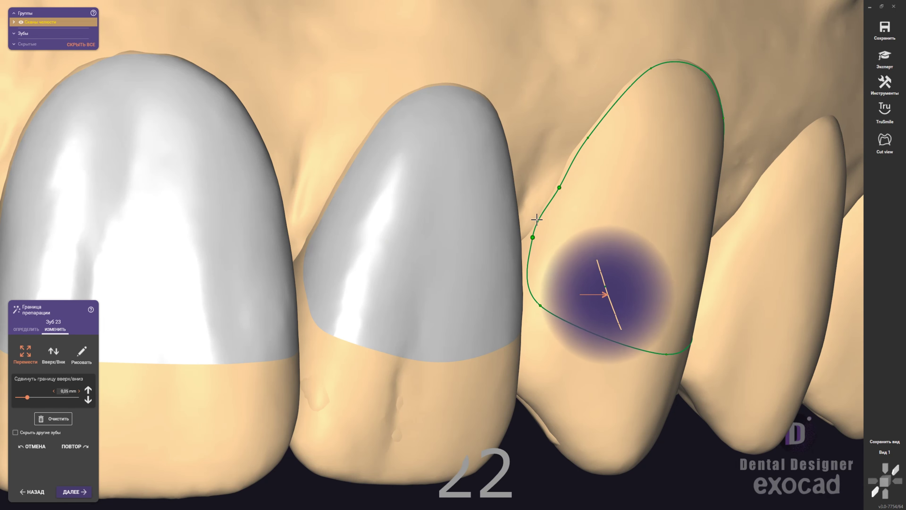
{"action": "scroll", "coordinate": [527, 257], "scroll_direction": "down", "scroll_amount": 4}
{"action": "scroll", "coordinate": [586, 273], "scroll_direction": "up", "scroll_amount": 1}
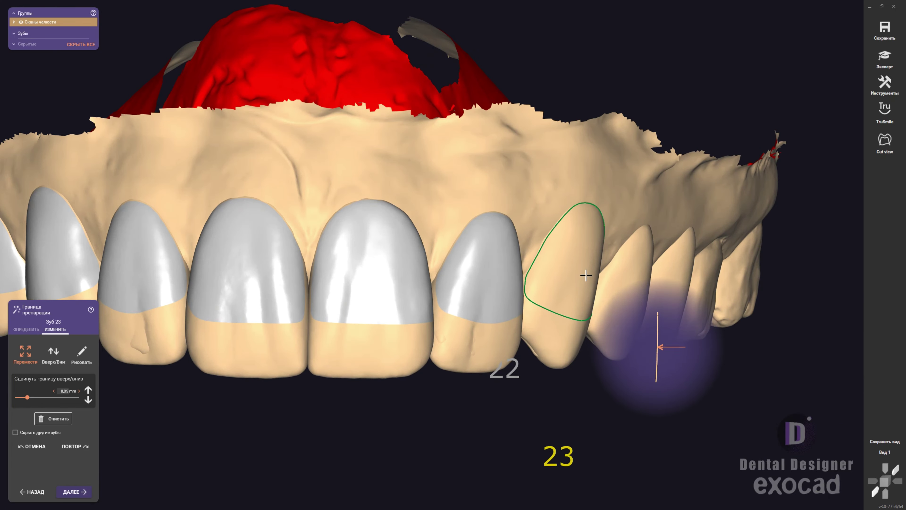
{"action": "scroll", "coordinate": [273, 391], "scroll_direction": "down", "scroll_amount": 2}
{"action": "scroll", "coordinate": [543, 275], "scroll_direction": "up", "scroll_amount": 1}
{"action": "mouse_move", "coordinate": [544, 275]}
{"action": "right_mouse_down"}
{"action": "mouse_move", "coordinate": [503, 287]}
{"action": "mouse_move", "coordinate": [556, 289]}
{"action": "right_mouse_up"}
{"action": "left_click", "coordinate": [76, 491]}
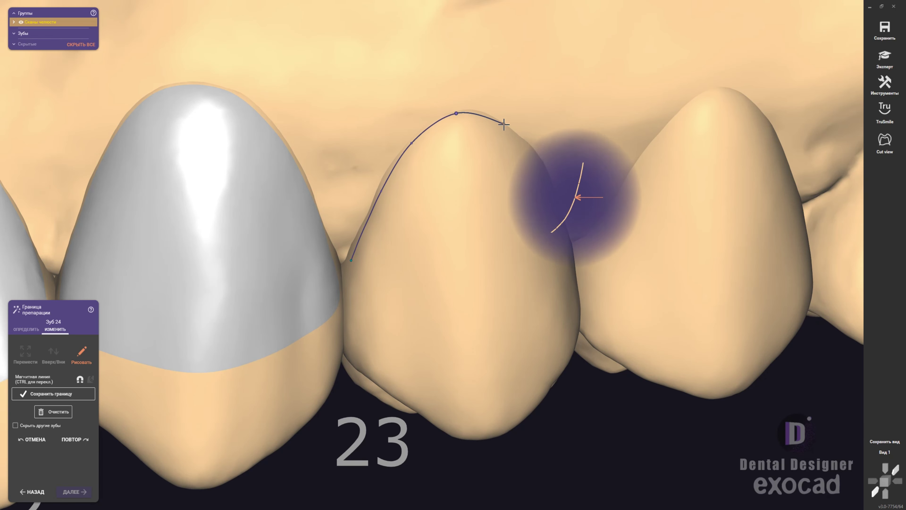
Step: Place three points on tooth 24 to close its margin loop
{"action": "left_click", "coordinate": [504, 124]}
{"action": "left_click", "coordinate": [449, 361]}
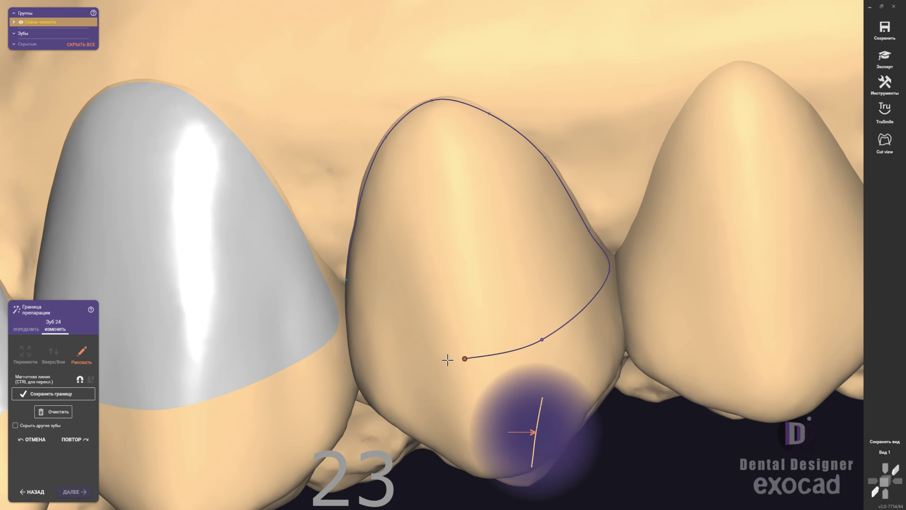
{"action": "left_click", "coordinate": [397, 356]}
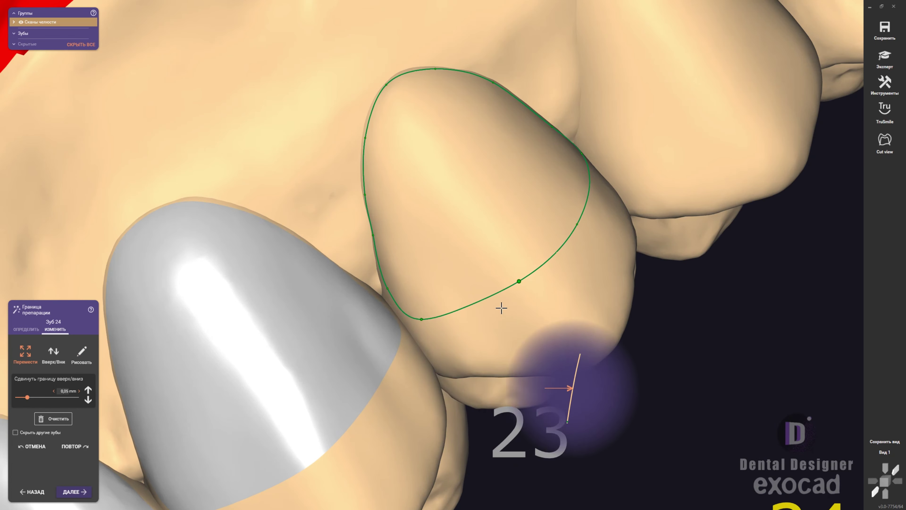
Step: Check tooth 24's margin in a close frontal view and a wider arch view
{"action": "right_click_drag", "start_coordinate": [499, 308], "coordinate": [570, 232]}
{"action": "scroll", "coordinate": [587, 325], "scroll_direction": "down", "scroll_amount": 5}
{"action": "scroll", "coordinate": [645, 358], "scroll_direction": "up", "scroll_amount": 5}
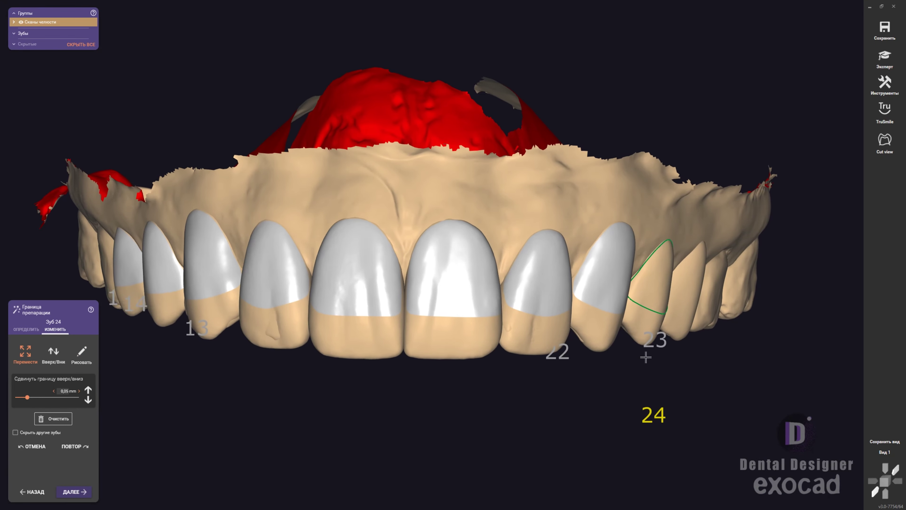
{"action": "right_click_drag", "start_coordinate": [567, 244], "coordinate": [475, 257]}
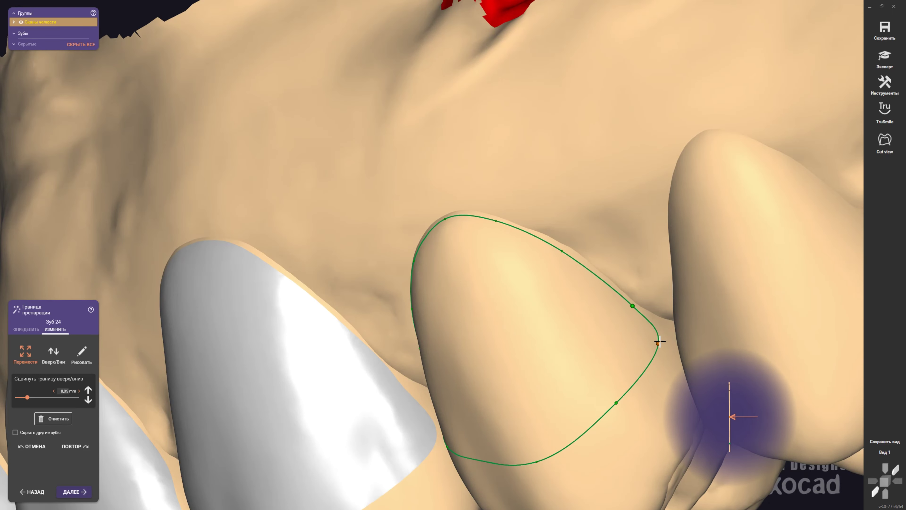
{"action": "right_click_drag", "start_coordinate": [731, 411], "coordinate": [593, 416]}
{"action": "scroll", "coordinate": [593, 415], "scroll_direction": "down", "scroll_amount": 5}
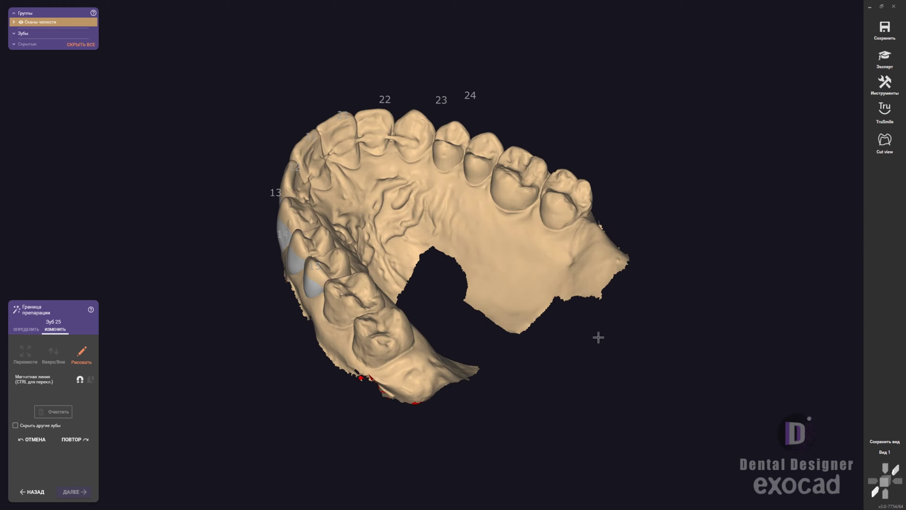
Step: Bring tooth 25 into view and trace its margin until the loop closes
{"action": "right_click_drag", "start_coordinate": [597, 338], "coordinate": [476, 265]}
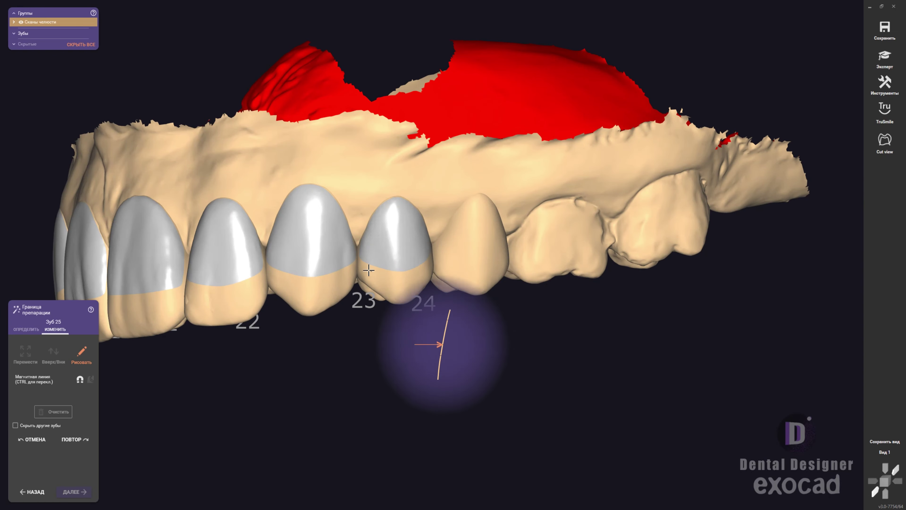
{"action": "scroll", "coordinate": [424, 259], "scroll_direction": "up", "scroll_amount": 5}
{"action": "left_click", "coordinate": [395, 283]}
{"action": "right_click_drag", "start_coordinate": [535, 158], "coordinate": [566, 186]}
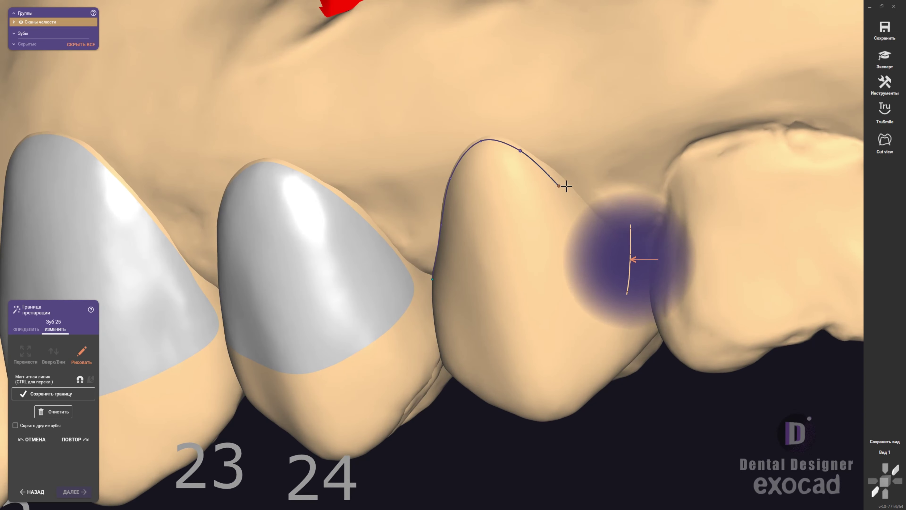
{"action": "scroll", "coordinate": [628, 252], "scroll_direction": "down", "scroll_amount": 3}
{"action": "mouse_move", "coordinate": [623, 299]}
{"action": "right_mouse_down"}
{"action": "mouse_move", "coordinate": [520, 340]}
{"action": "mouse_move", "coordinate": [498, 279]}
{"action": "mouse_move", "coordinate": [466, 346]}
{"action": "right_mouse_up"}
{"action": "left_click", "coordinate": [520, 340]}
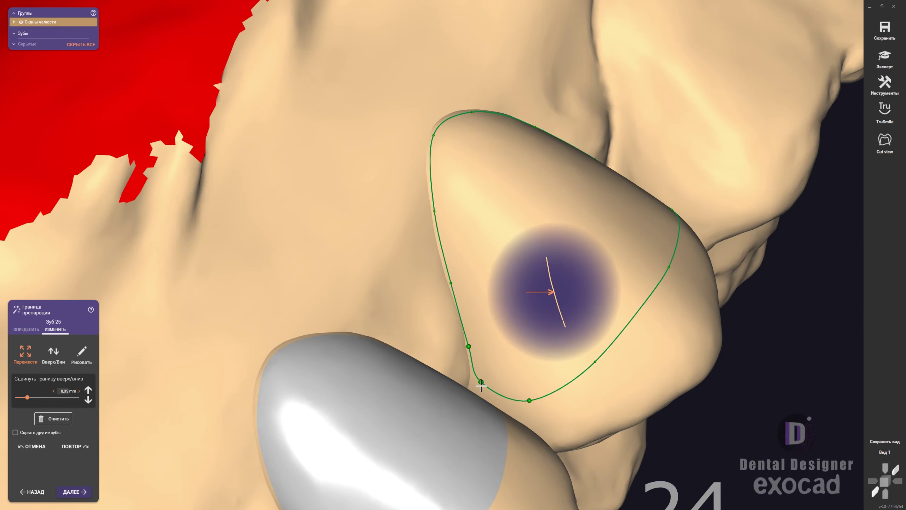
Step: Inspect tooth 25 from the front and raise the left part of its lower margin edge
{"action": "right_click_drag", "start_coordinate": [480, 385], "coordinate": [448, 279]}
{"action": "mouse_move", "coordinate": [434, 204]}
{"action": "right_mouse_down"}
{"action": "mouse_move", "coordinate": [494, 138]}
{"action": "mouse_move", "coordinate": [467, 231]}
{"action": "right_mouse_up"}
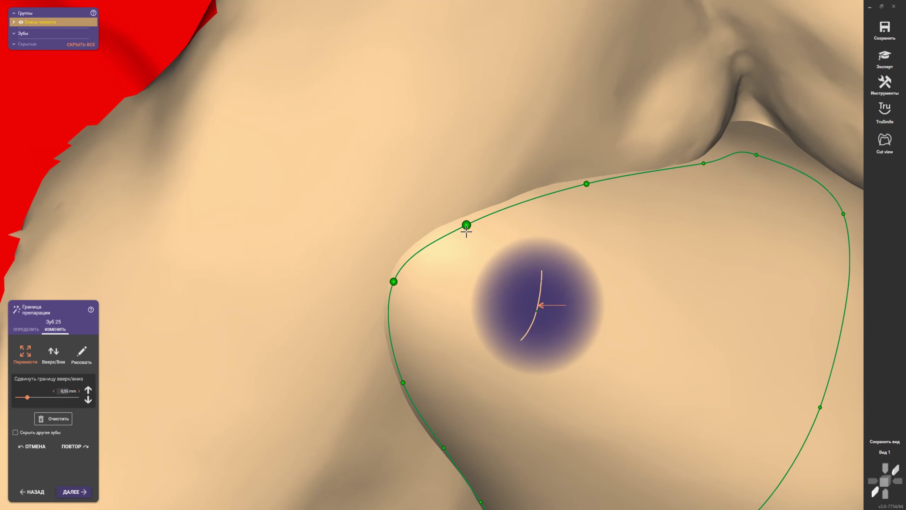
{"action": "right_click_drag", "start_coordinate": [579, 188], "coordinate": [471, 236]}
{"action": "scroll", "coordinate": [531, 215], "scroll_direction": "down", "scroll_amount": 5}
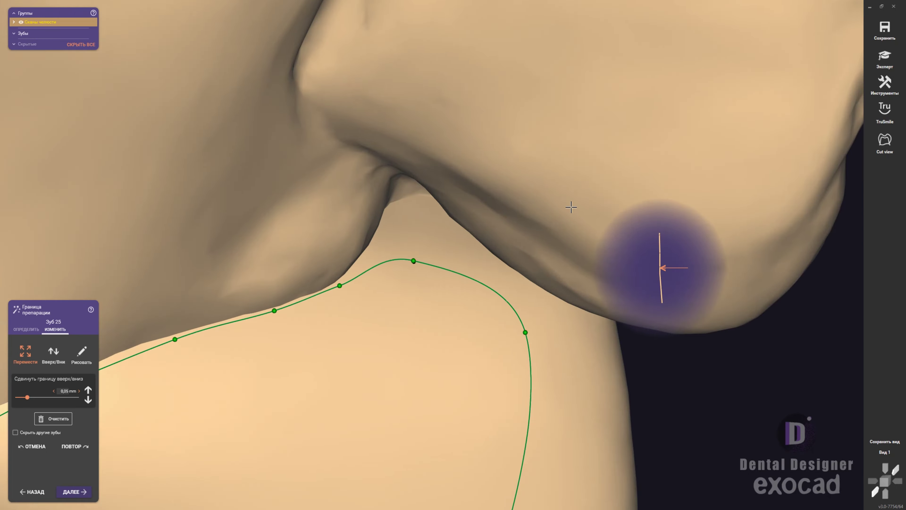
{"action": "right_click_drag", "start_coordinate": [572, 202], "coordinate": [417, 341]}
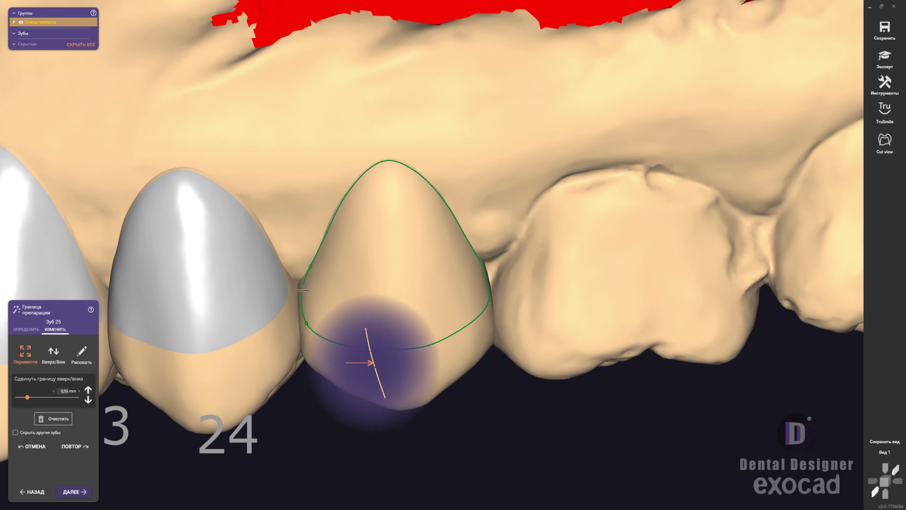
{"action": "left_click", "coordinate": [401, 348]}
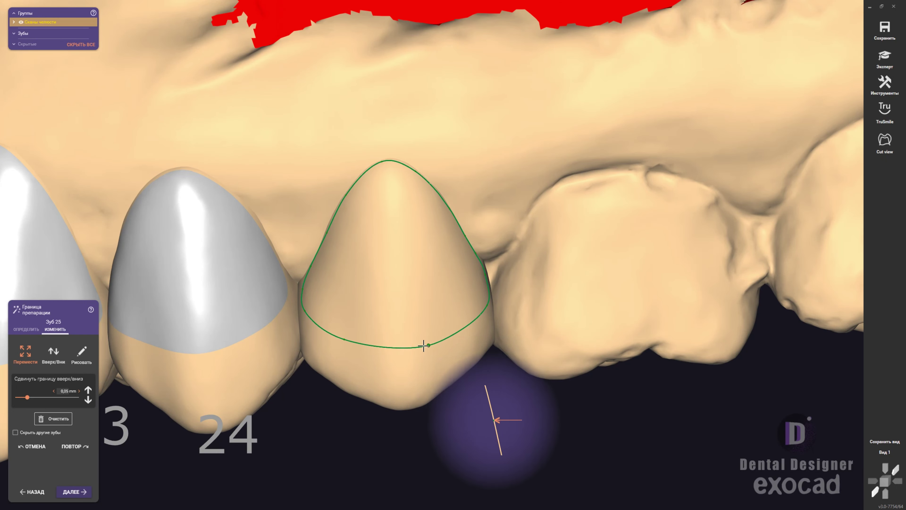
{"action": "scroll", "coordinate": [346, 339], "scroll_direction": "up", "scroll_amount": 1}
{"action": "scroll", "coordinate": [346, 346], "scroll_direction": "up", "scroll_amount": 2}
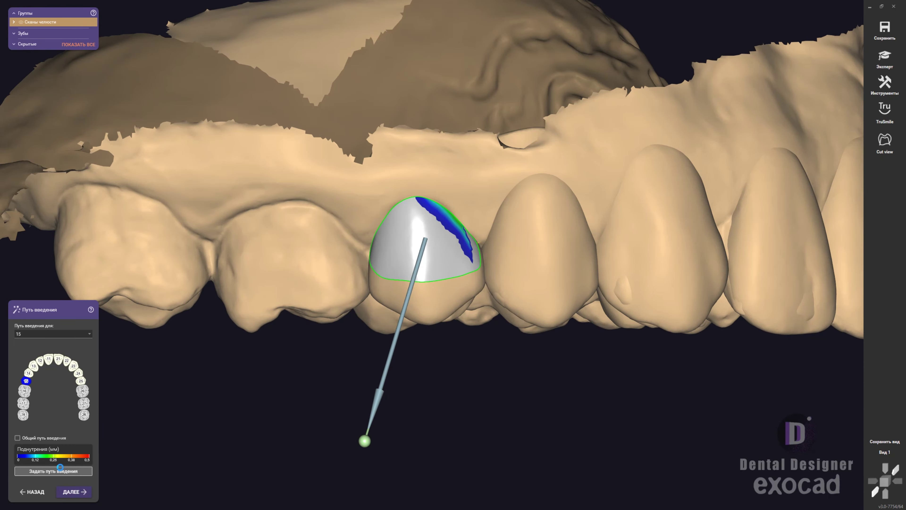
Step: Step the insertion-path selection through teeth 14, 13 (aligned to view) and 12, then select tooth 11
{"action": "left_click", "coordinate": [34, 359]}
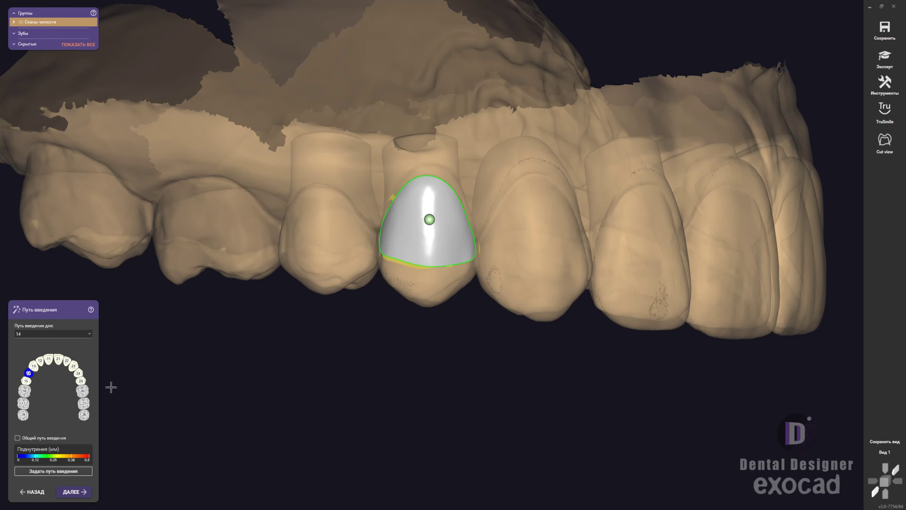
{"action": "left_click", "coordinate": [53, 370]}
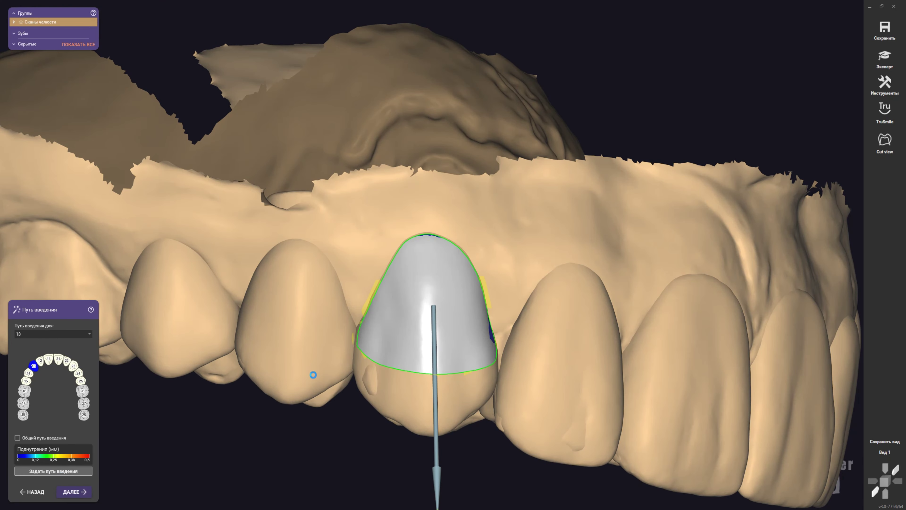
{"action": "left_click", "coordinate": [57, 471]}
{"action": "left_click", "coordinate": [54, 334]}
{"action": "left_click", "coordinate": [41, 381]}
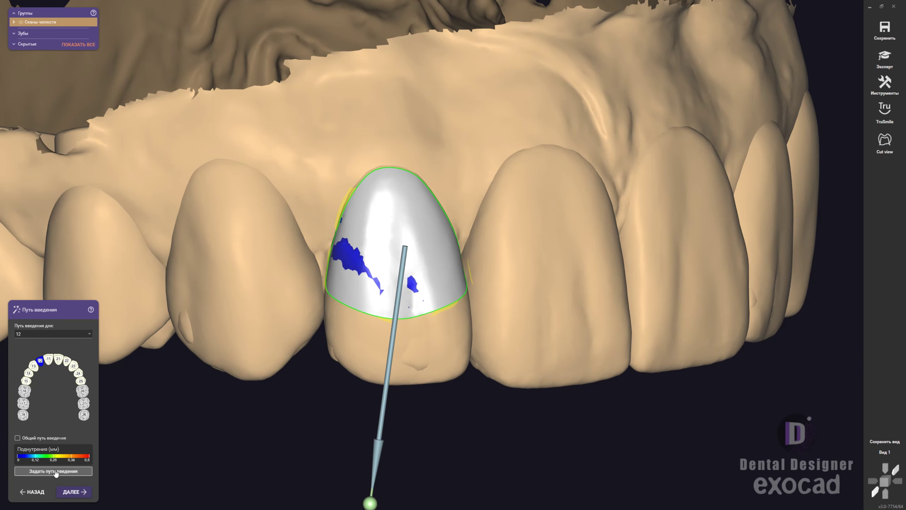
{"action": "left_click", "coordinate": [54, 333]}
{"action": "left_click", "coordinate": [41, 372]}
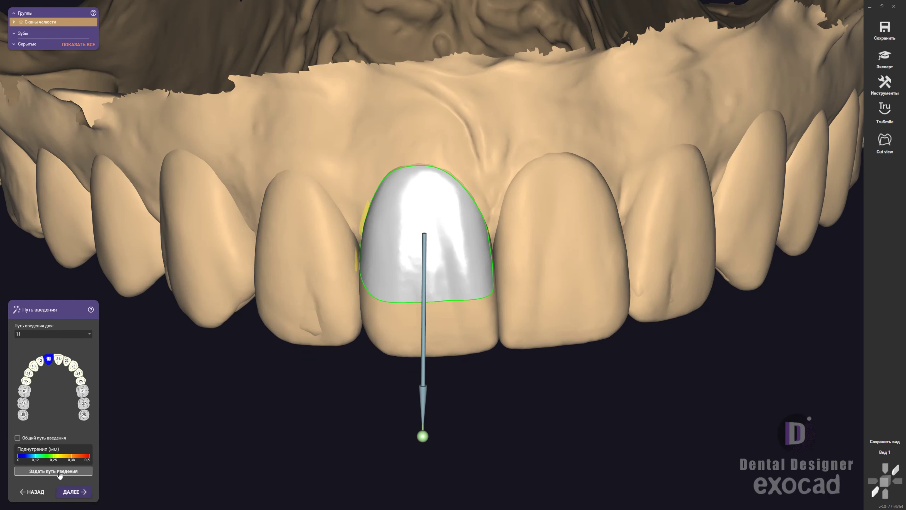
Step: Dismiss two wrong-orientation warnings and turn the jaw to look down tooth 11
{"action": "left_click", "coordinate": [54, 471]}
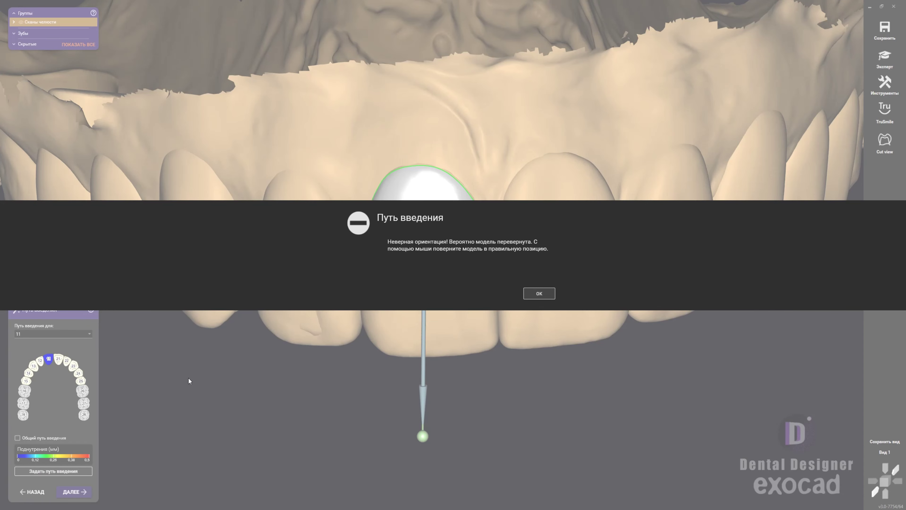
{"action": "left_click", "coordinate": [536, 294]}
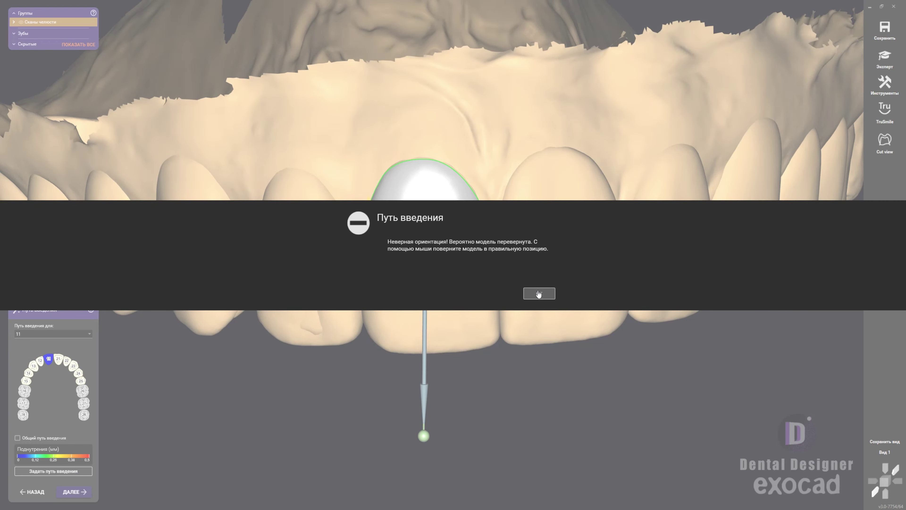
{"action": "left_click", "coordinate": [538, 294]}
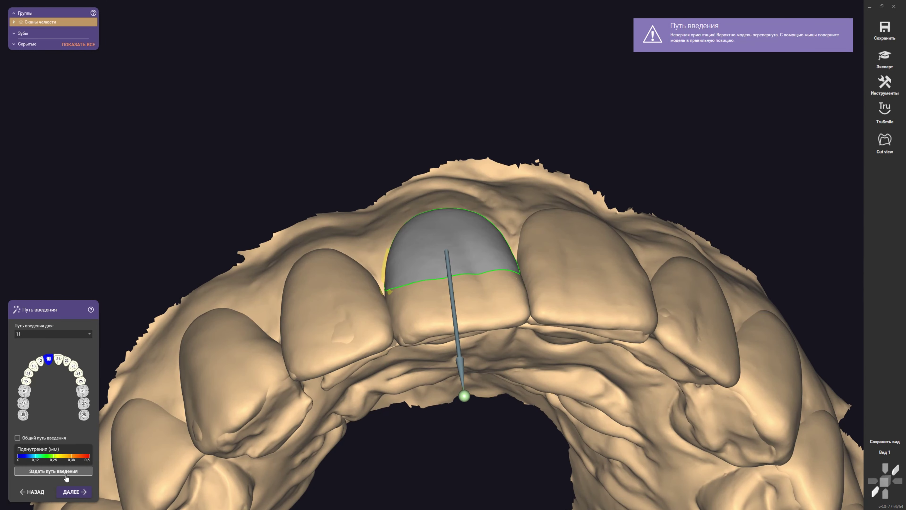
{"action": "right_click_drag", "start_coordinate": [154, 403], "coordinate": [241, 356]}
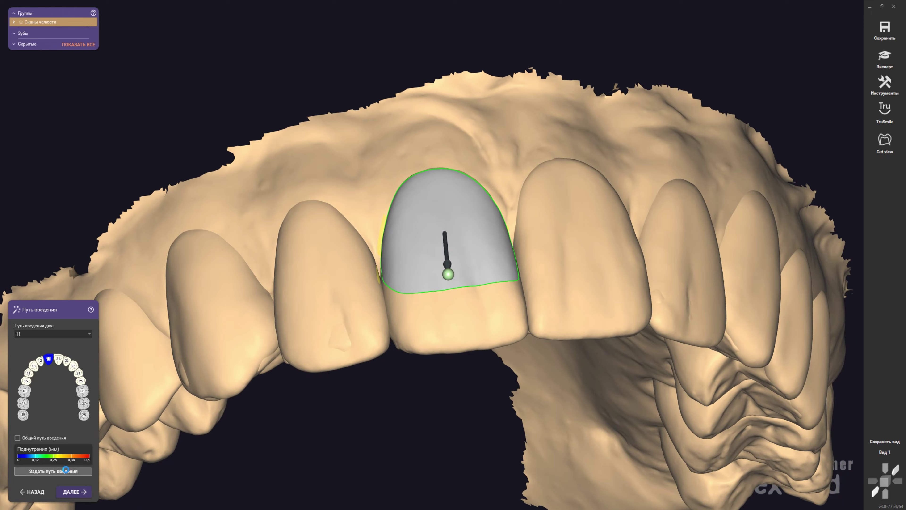
{"action": "right_click_drag", "start_coordinate": [262, 318], "coordinate": [172, 399]}
Step: Align tooth 11's insertion path with the viewing direction, clearing the orientation warnings
{"action": "left_click", "coordinate": [59, 471]}
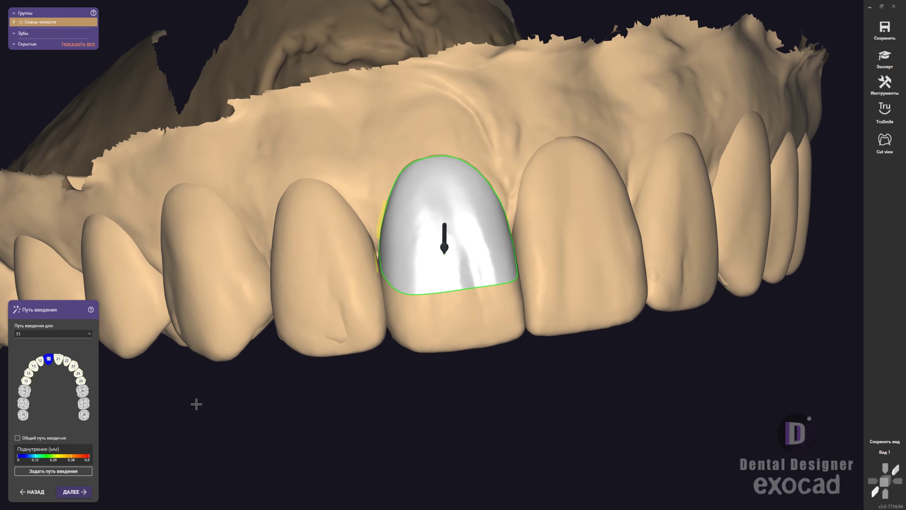
{"action": "right_click_drag", "start_coordinate": [196, 436], "coordinate": [356, 366]}
{"action": "key", "text": "Return"}
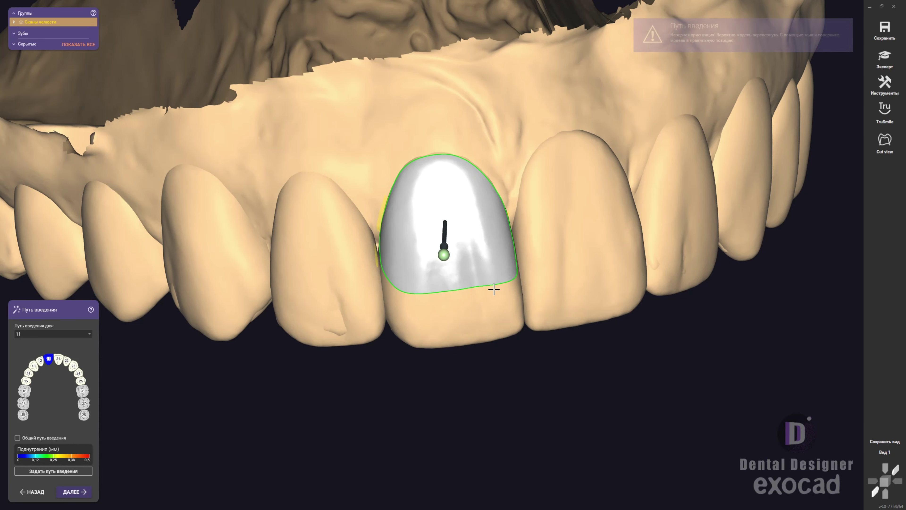
{"action": "right_click_drag", "start_coordinate": [493, 289], "coordinate": [597, 281]}
{"action": "key", "text": "Return"}
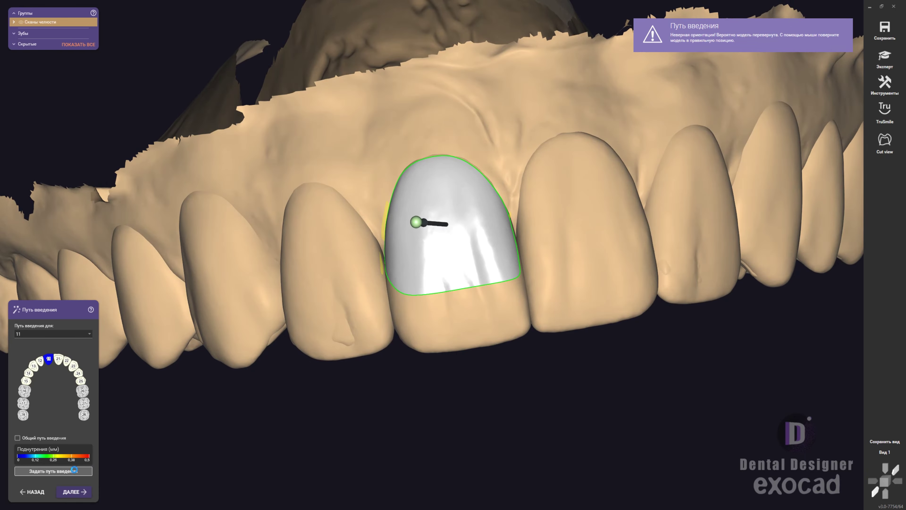
{"action": "left_click", "coordinate": [53, 471]}
{"action": "mouse_move", "coordinate": [459, 299]}
{"action": "right_mouse_down"}
{"action": "mouse_move", "coordinate": [506, 296]}
{"action": "mouse_move", "coordinate": [496, 308]}
{"action": "right_mouse_up"}
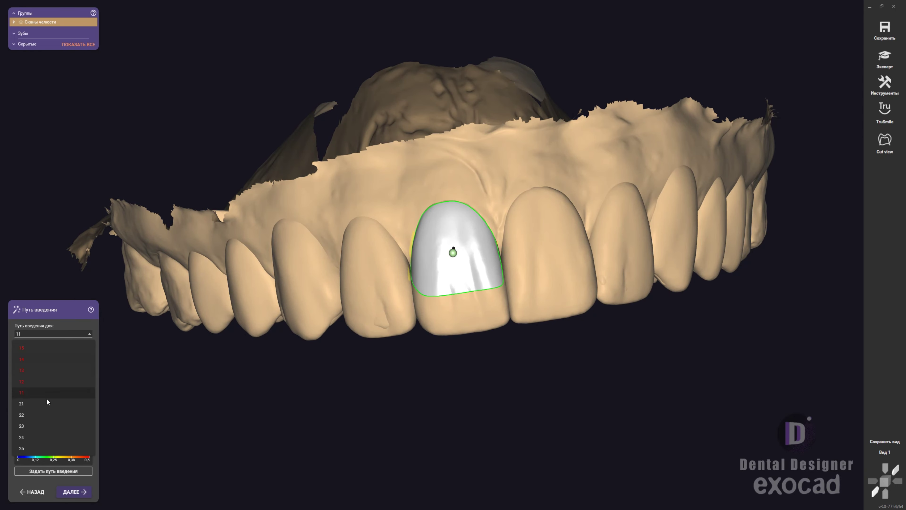
Step: Set tooth 21's insertion path from the current view
{"action": "left_click", "coordinate": [48, 403]}
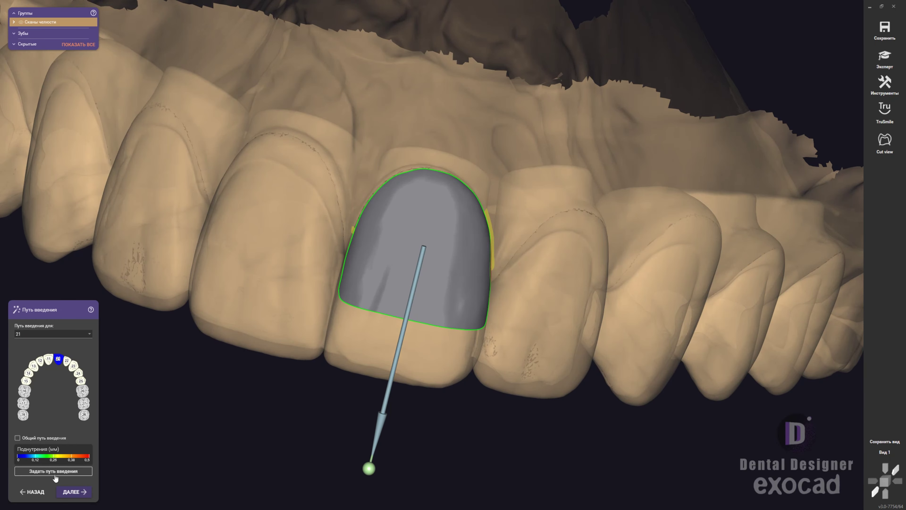
{"action": "left_click", "coordinate": [55, 474]}
{"action": "mouse_move", "coordinate": [357, 314]}
{"action": "right_mouse_down"}
{"action": "mouse_move", "coordinate": [400, 326]}
{"action": "mouse_move", "coordinate": [293, 348]}
{"action": "mouse_move", "coordinate": [341, 350]}
{"action": "right_mouse_up"}
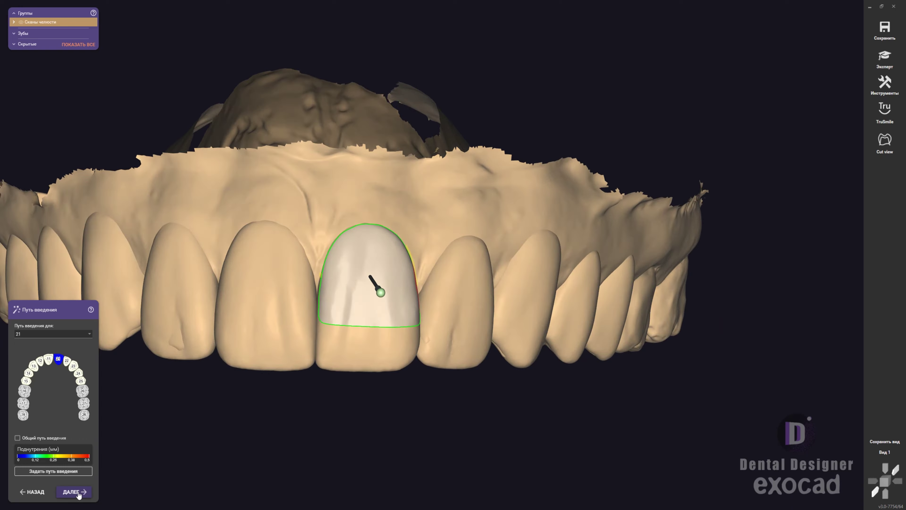
Step: Select teeth 22, 23 and 24 in turn, then set tooth 25's path and continue
{"action": "left_click", "coordinate": [53, 333]}
{"action": "left_click", "coordinate": [34, 414]}
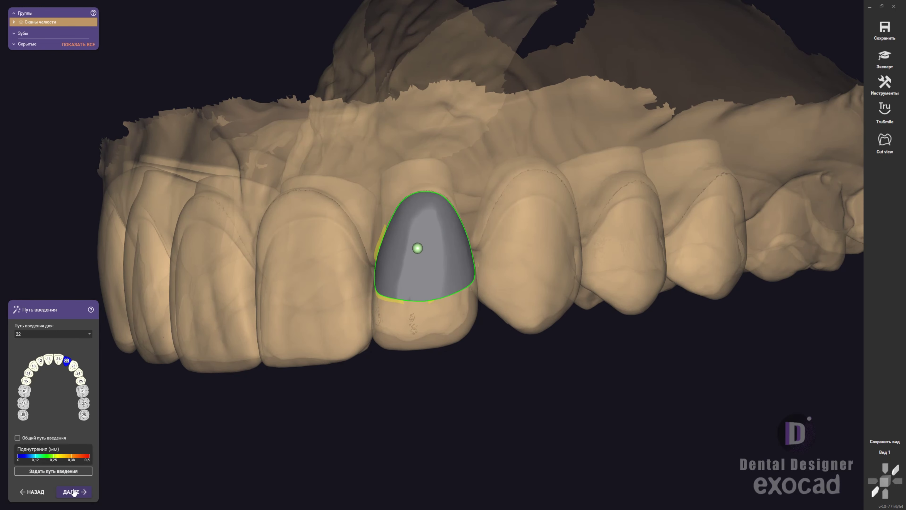
{"action": "left_click", "coordinate": [39, 427]}
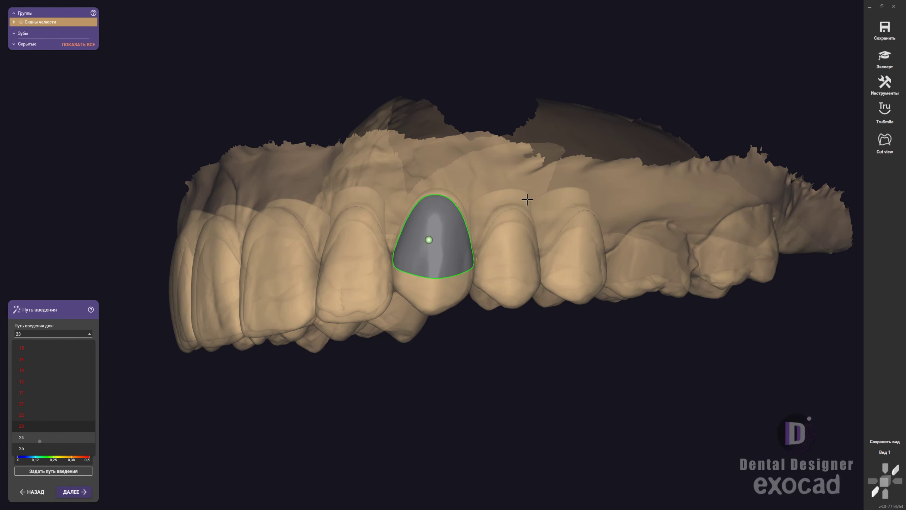
{"action": "left_click", "coordinate": [40, 437]}
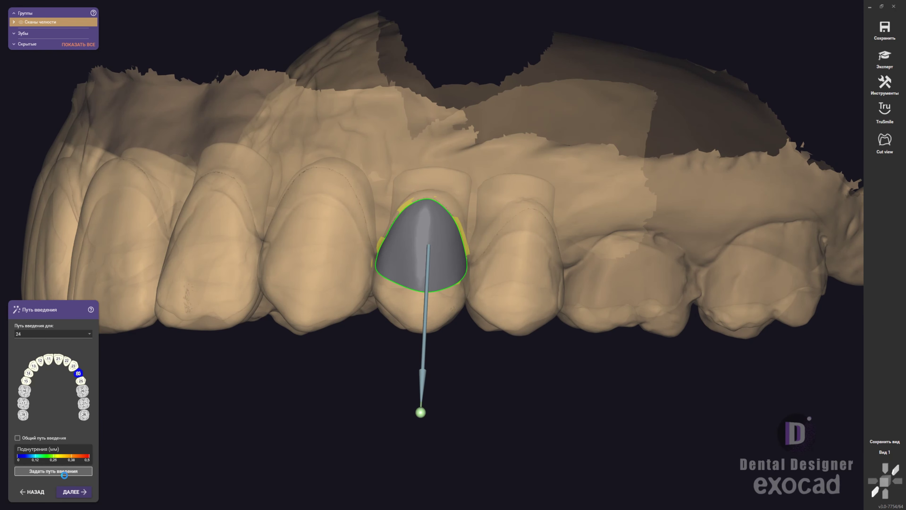
{"action": "left_click", "coordinate": [78, 491]}
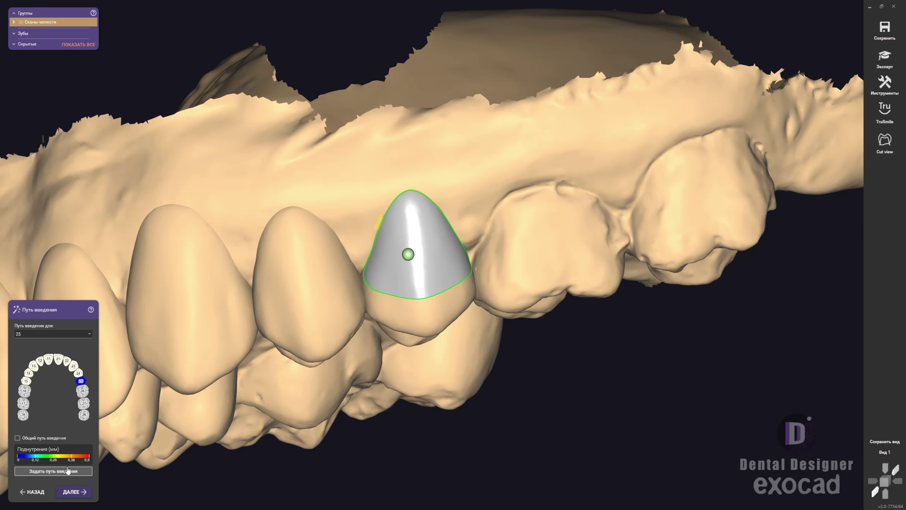
{"action": "left_click", "coordinate": [68, 470]}
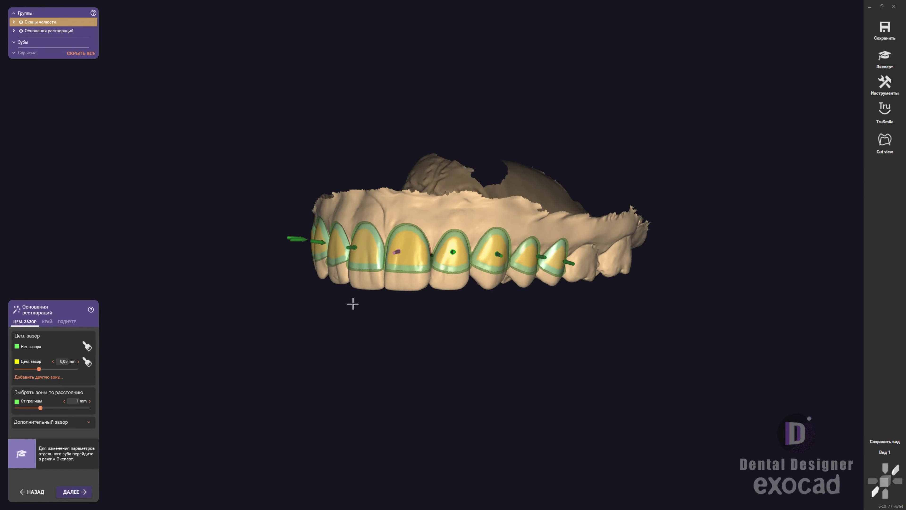
Step: Set 2. Угловой to 0 mm and paint the crown surfaces with the Нет зазора brush
{"action": "left_click_drag", "start_coordinate": [28, 365], "coordinate": [17, 364]}
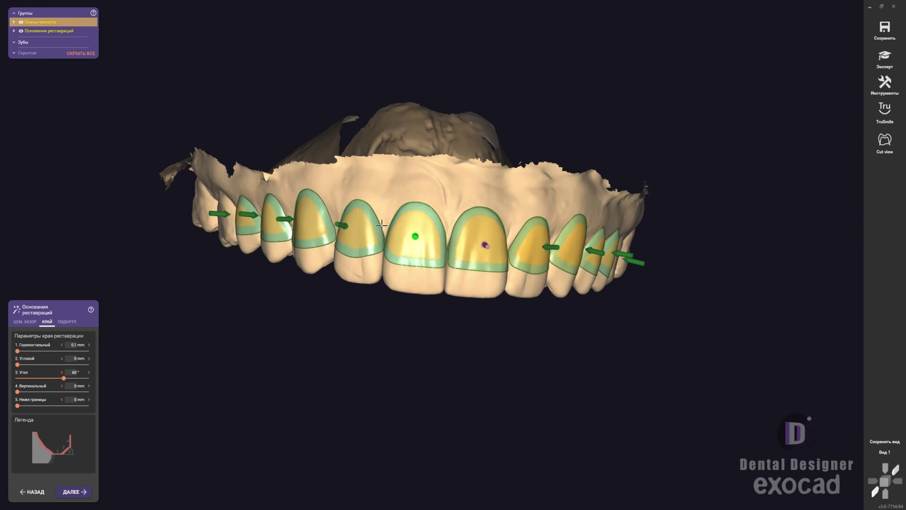
{"action": "right_click_drag", "start_coordinate": [143, 293], "coordinate": [197, 308]}
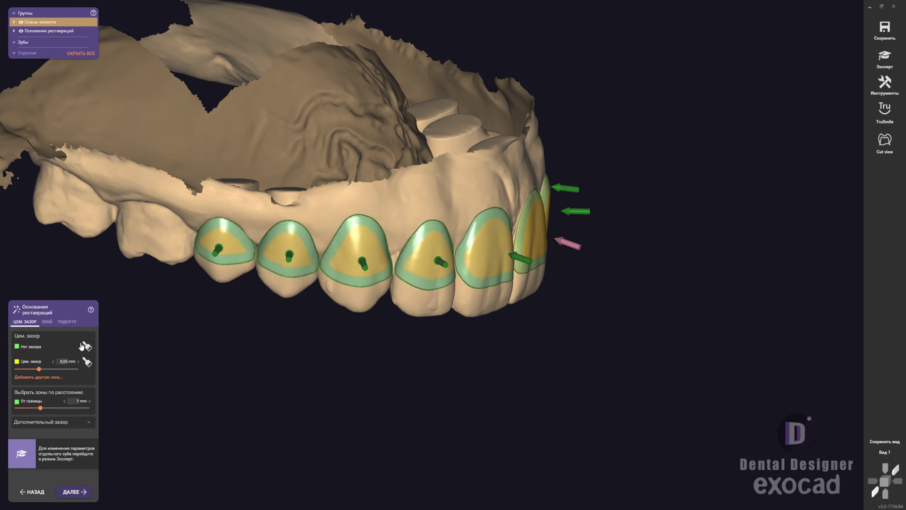
{"action": "left_click", "coordinate": [83, 345]}
{"action": "left_click_drag", "start_coordinate": [298, 255], "coordinate": [356, 257]}
{"action": "right_click_drag", "start_coordinate": [357, 257], "coordinate": [463, 250]}
{"action": "left_click_drag", "start_coordinate": [499, 257], "coordinate": [657, 200]}
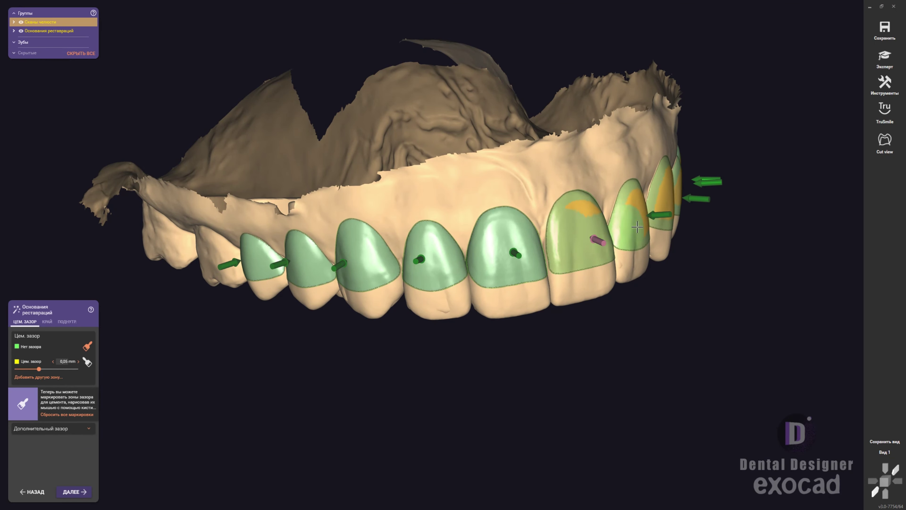
{"action": "mouse_move", "coordinate": [657, 200]}
{"action": "right_mouse_down"}
{"action": "mouse_move", "coordinate": [349, 307]}
{"action": "mouse_move", "coordinate": [214, 321]}
{"action": "right_mouse_up"}
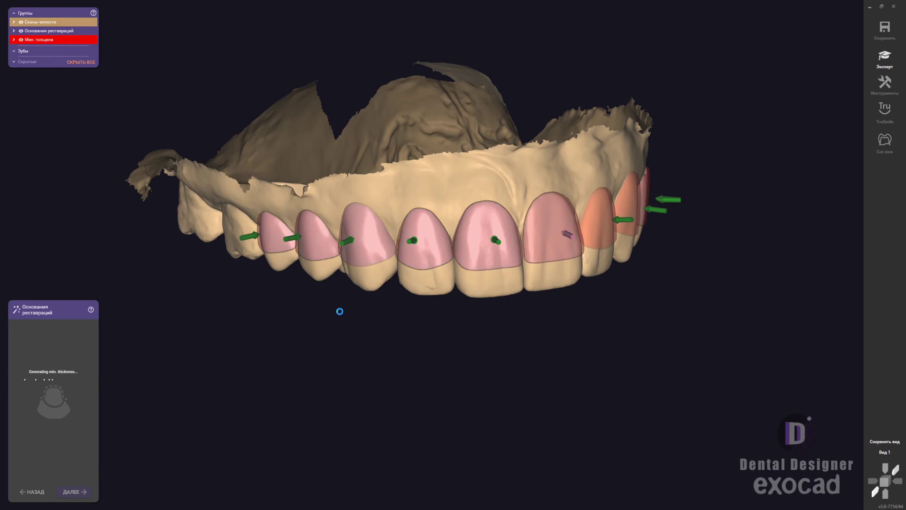
Step: Reposition the two molar crowns onto their prepared teeth, checking their fit from close-up views
{"action": "mouse_move", "coordinate": [330, 319]}
{"action": "right_mouse_down"}
{"action": "mouse_move", "coordinate": [342, 283]}
{"action": "mouse_move", "coordinate": [452, 372]}
{"action": "right_mouse_up"}
{"action": "scroll", "coordinate": [452, 372], "scroll_direction": "up", "scroll_amount": 5}
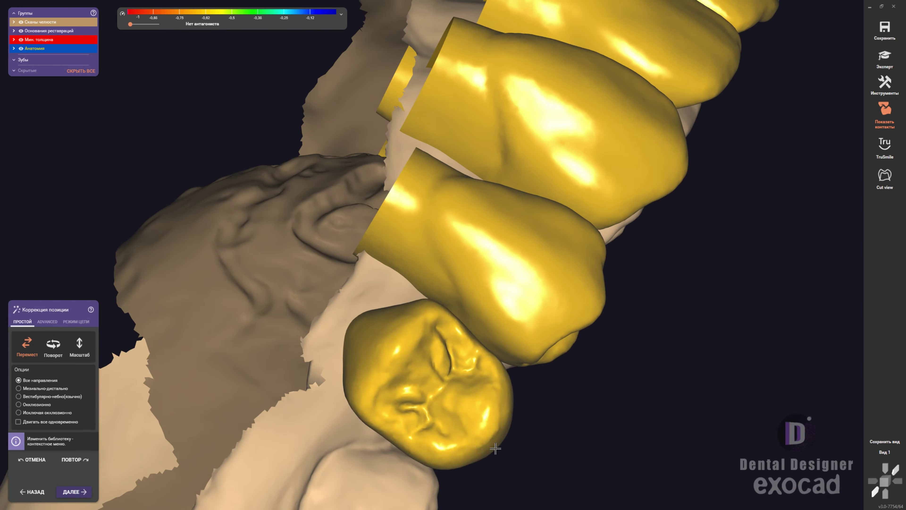
{"action": "left_click_drag", "start_coordinate": [478, 325], "coordinate": [416, 382]}
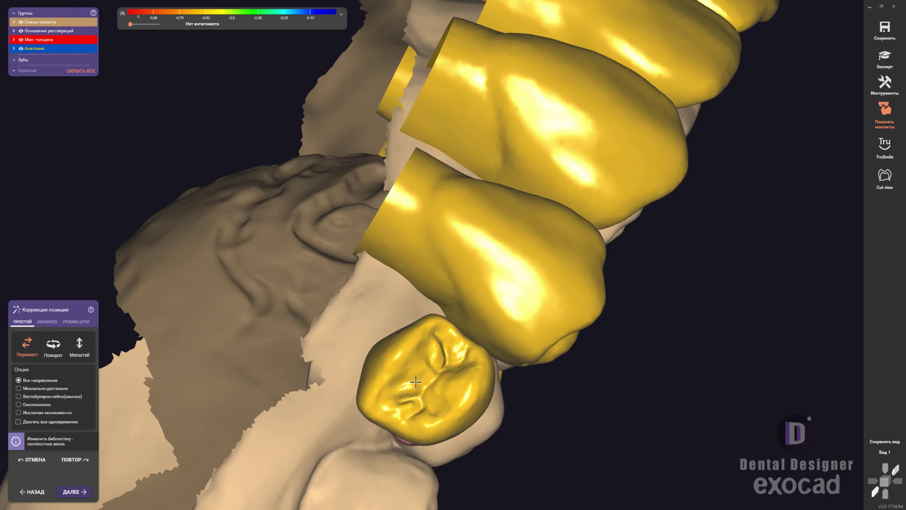
{"action": "left_click_drag", "start_coordinate": [464, 272], "coordinate": [496, 249]}
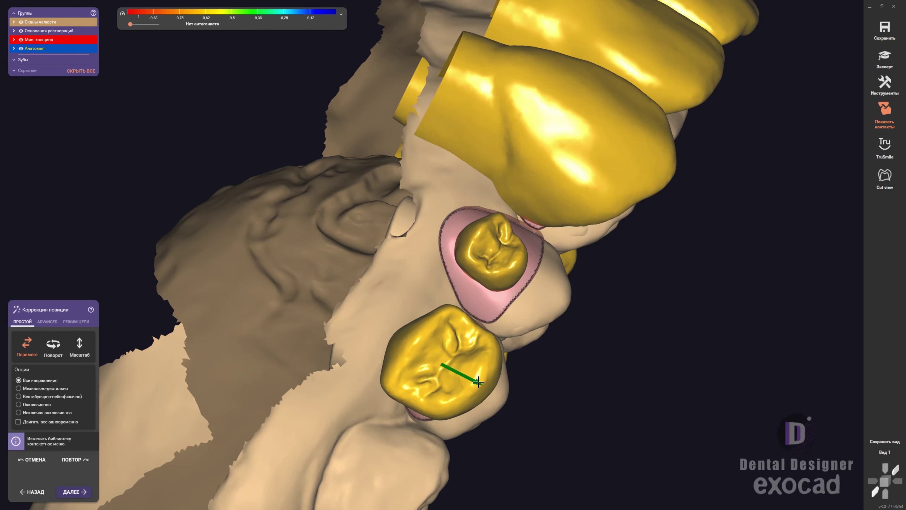
{"action": "mouse_move", "coordinate": [481, 254]}
{"action": "right_mouse_down"}
{"action": "mouse_move", "coordinate": [449, 344]}
{"action": "mouse_move", "coordinate": [356, 285]}
{"action": "right_mouse_up"}
{"action": "scroll", "coordinate": [356, 286], "scroll_direction": "up", "scroll_amount": 3}
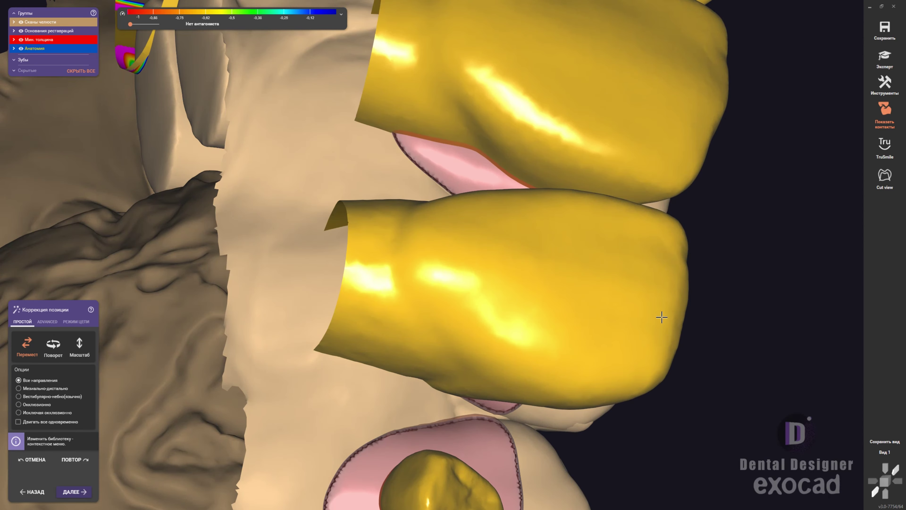
{"action": "left_click_drag", "start_coordinate": [661, 315], "coordinate": [578, 355]}
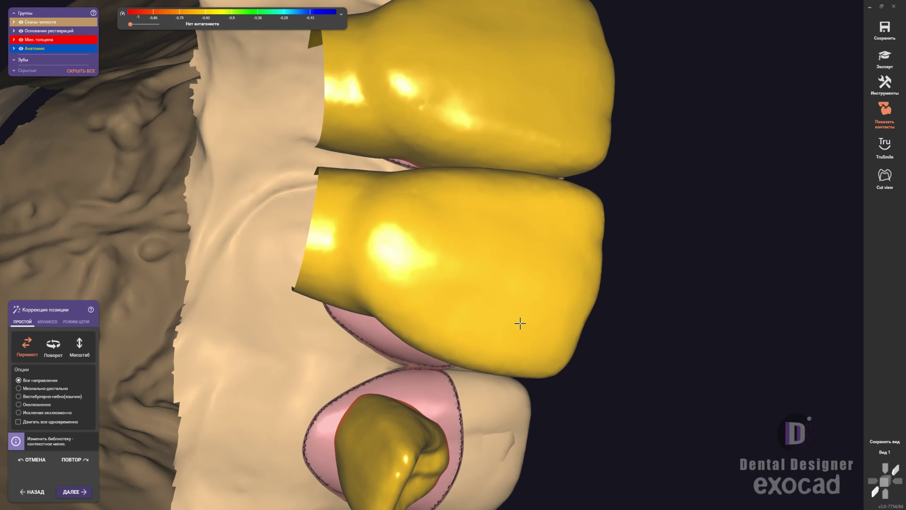
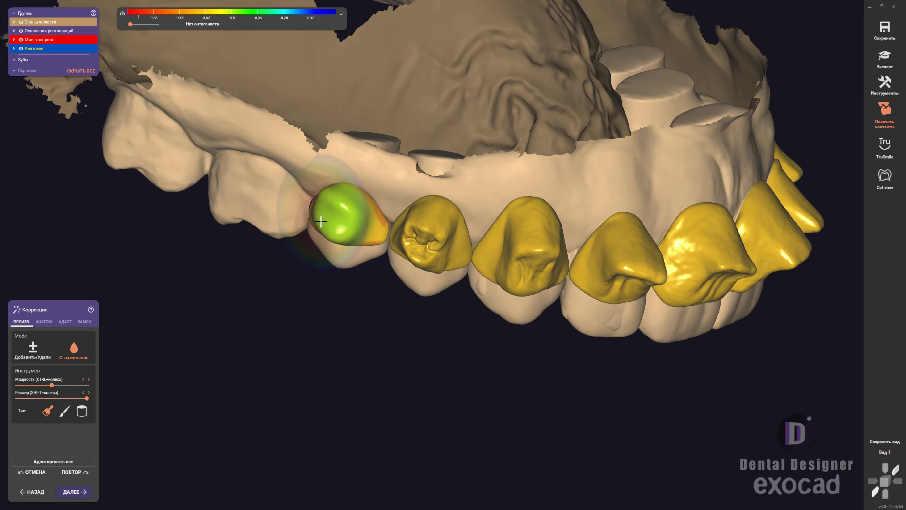
Step: Inspect the front teeth's thickness map from several angles, then switch to anatomical correction
{"action": "right_click_drag", "start_coordinate": [528, 259], "coordinate": [485, 332]}
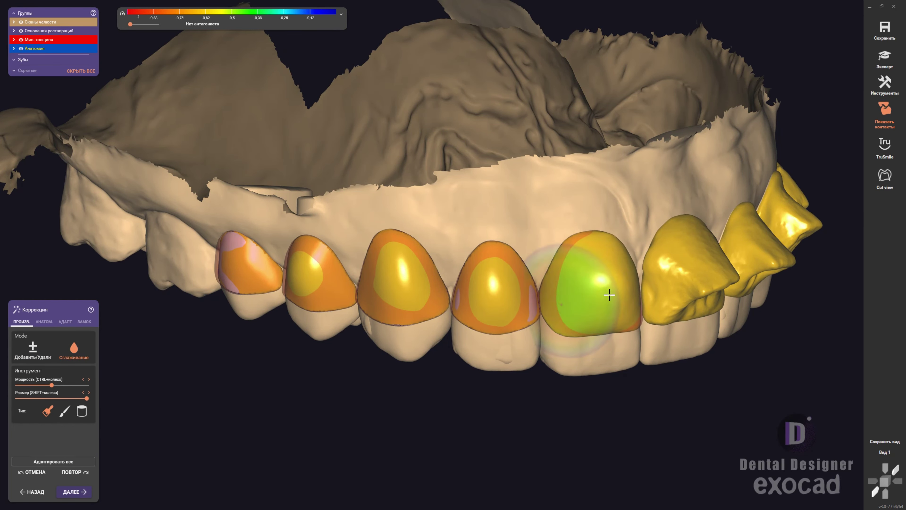
{"action": "right_click_drag", "start_coordinate": [607, 293], "coordinate": [442, 315]}
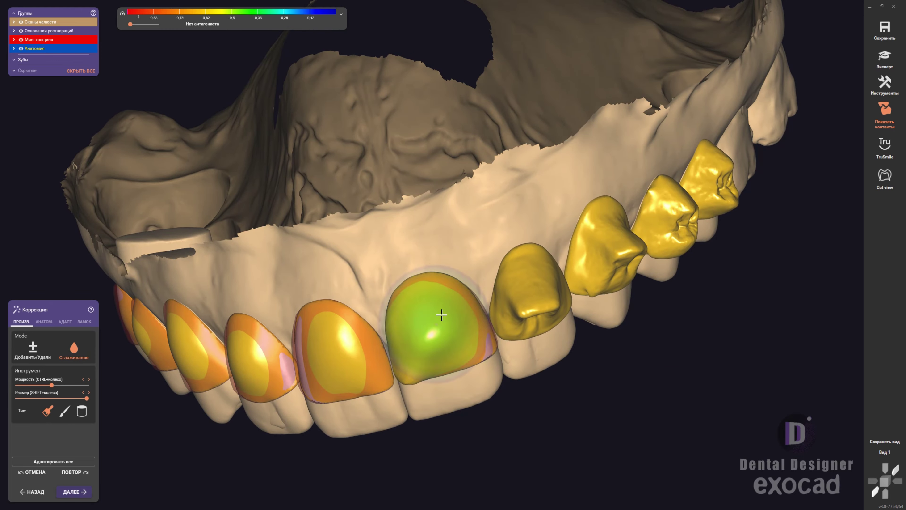
{"action": "right_click_drag", "start_coordinate": [525, 291], "coordinate": [388, 371]}
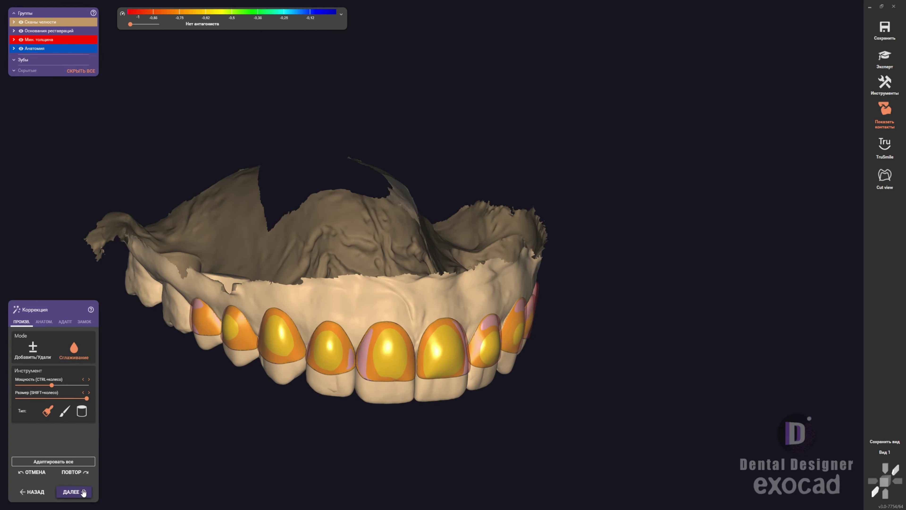
{"action": "left_click", "coordinate": [83, 492]}
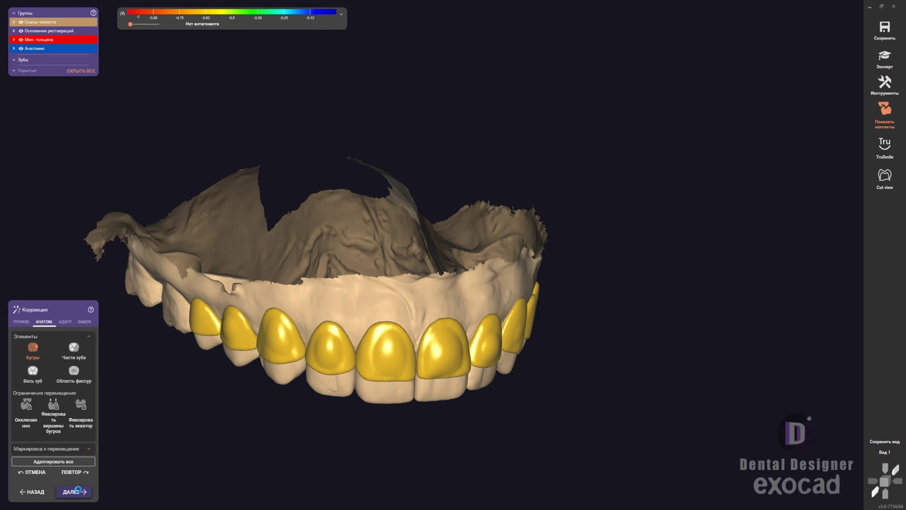
Step: Review the telescope insertion paths for teeth 15, 14, 13 and 12
{"action": "left_click", "coordinate": [77, 496]}
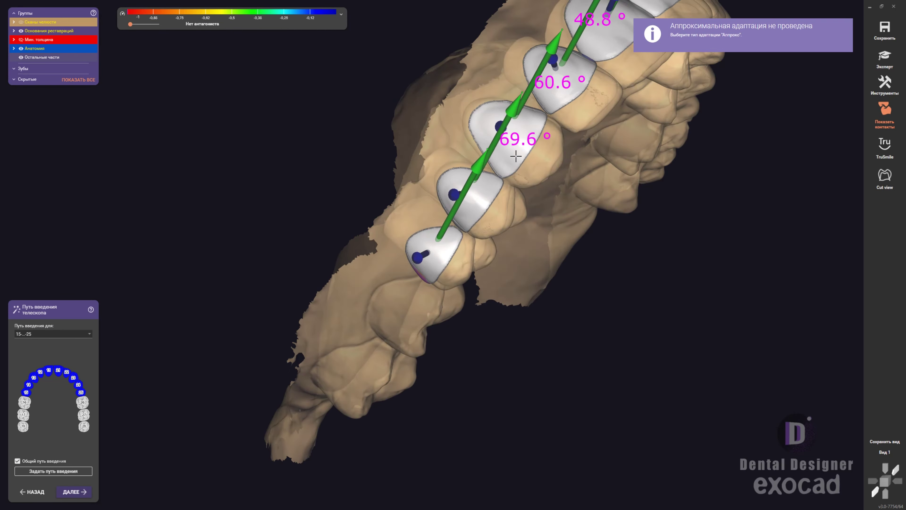
{"action": "mouse_move", "coordinate": [525, 122]}
{"action": "right_mouse_down"}
{"action": "mouse_move", "coordinate": [308, 310]}
{"action": "mouse_move", "coordinate": [481, 189]}
{"action": "right_mouse_up"}
{"action": "scroll", "coordinate": [494, 226], "scroll_direction": "up", "scroll_amount": 3}
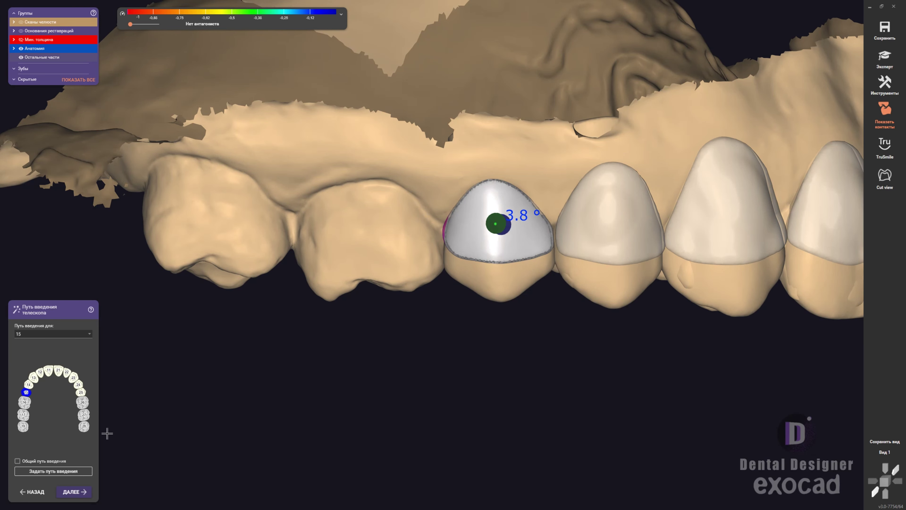
{"action": "left_click", "coordinate": [30, 384]}
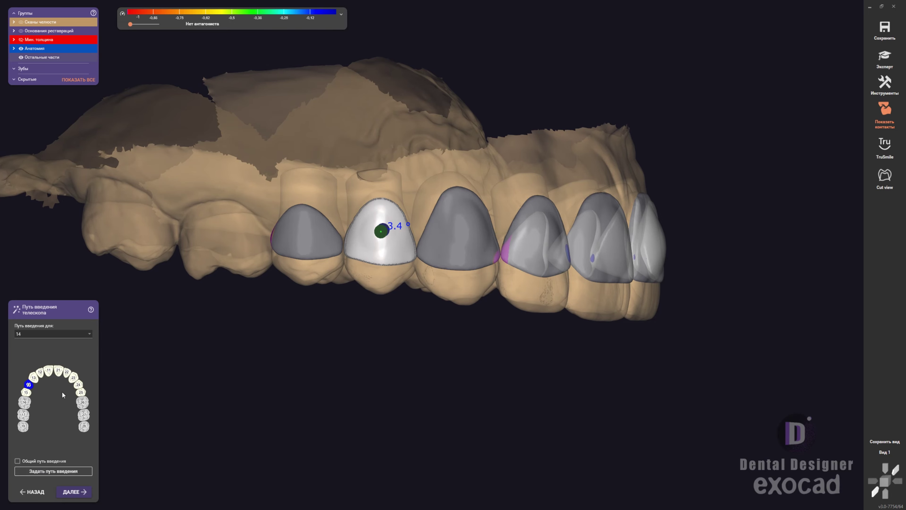
{"action": "left_click", "coordinate": [43, 365]}
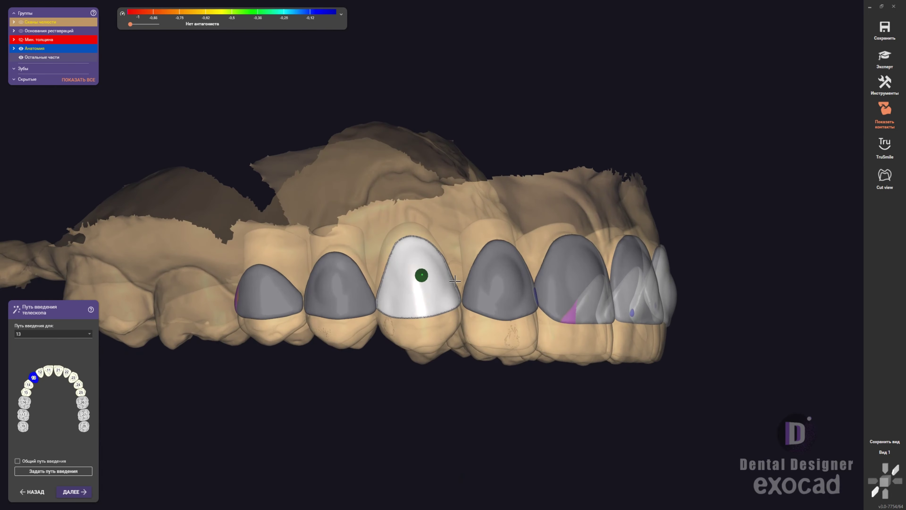
{"action": "left_click", "coordinate": [57, 336]}
{"action": "left_click", "coordinate": [50, 381]}
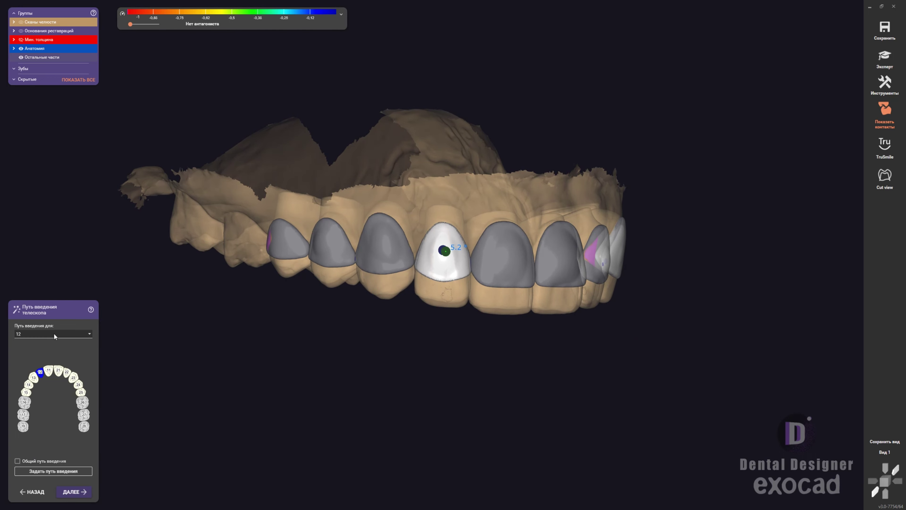
Step: Check insertion paths for teeth 11 through 25, setting a new path for tooth 21
{"action": "left_click", "coordinate": [54, 333]}
{"action": "left_click", "coordinate": [35, 391]}
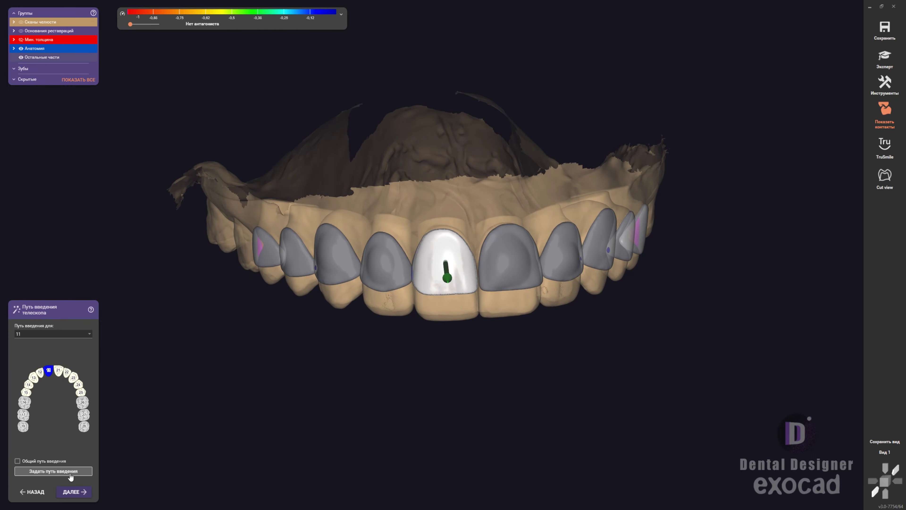
{"action": "left_click", "coordinate": [70, 336]}
{"action": "left_click", "coordinate": [53, 403]}
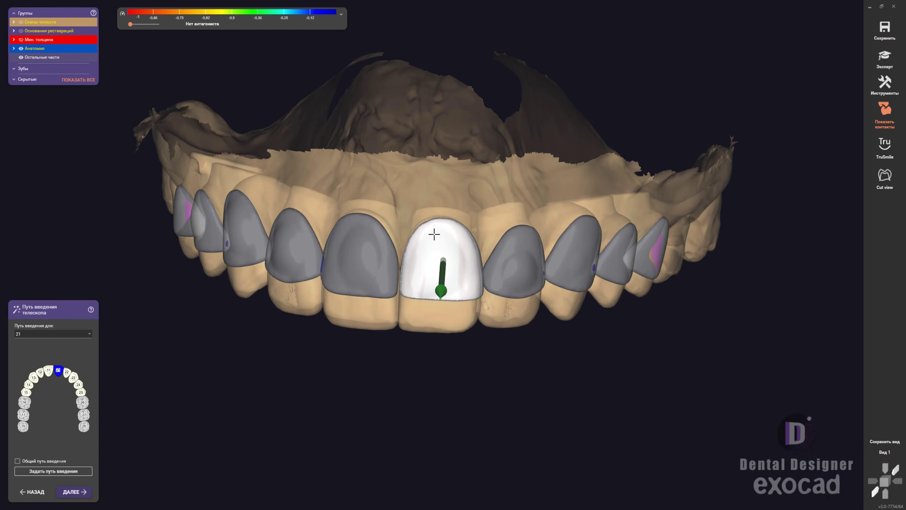
{"action": "left_click", "coordinate": [57, 472]}
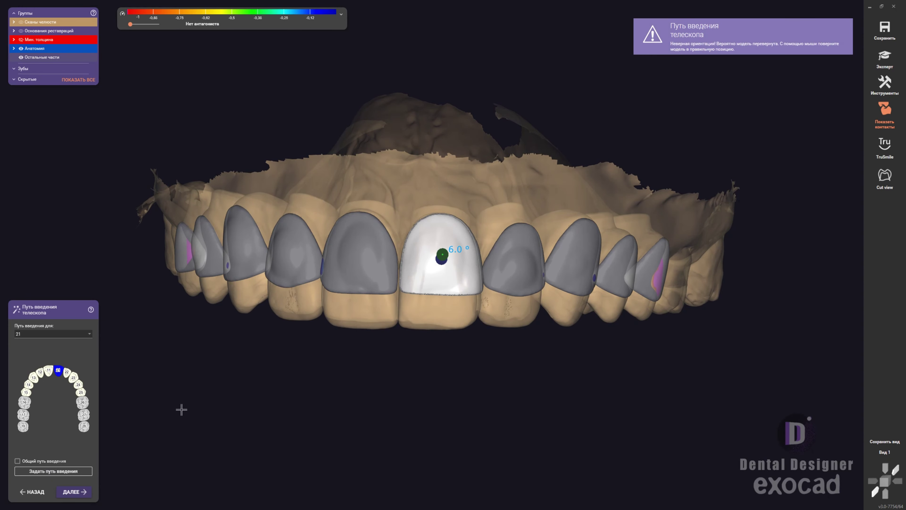
{"action": "left_click", "coordinate": [21, 414]}
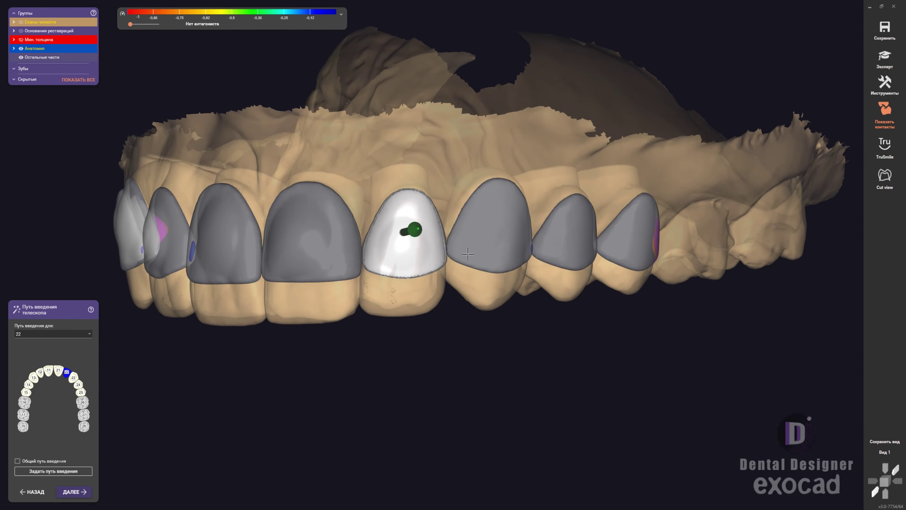
{"action": "left_click", "coordinate": [68, 426]}
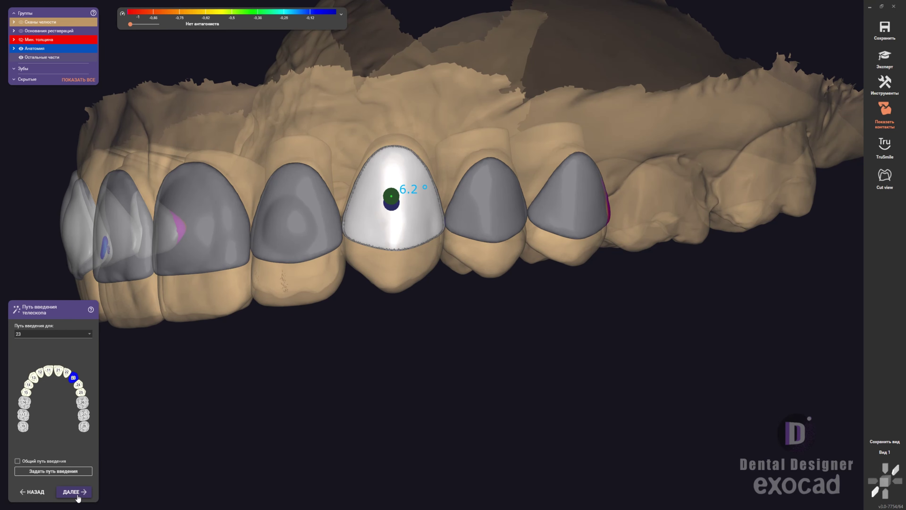
{"action": "left_click", "coordinate": [77, 496]}
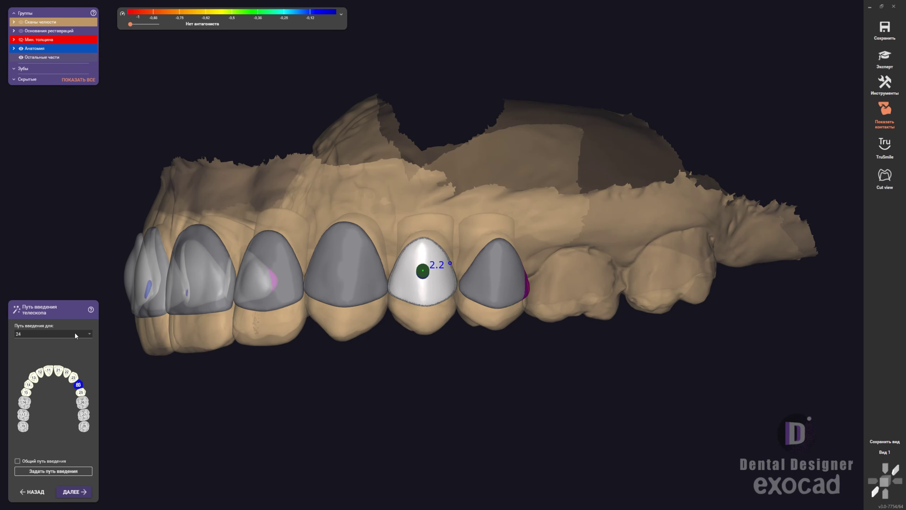
{"action": "left_click", "coordinate": [49, 448]}
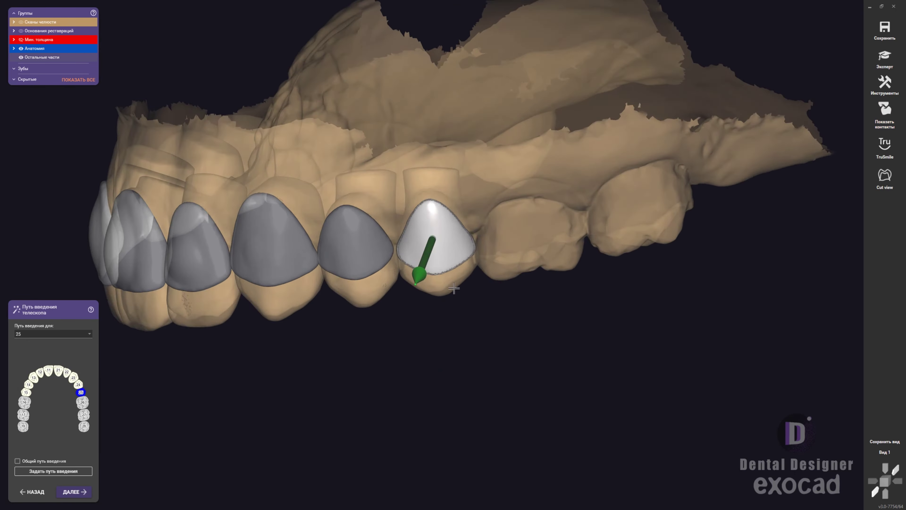
{"action": "mouse_move", "coordinate": [53, 471]}
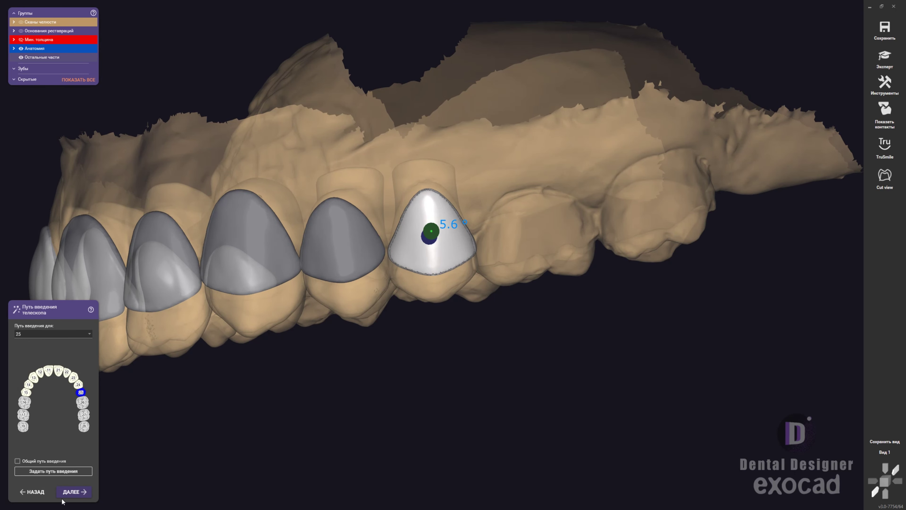
{"action": "left_click", "coordinate": [68, 494]}
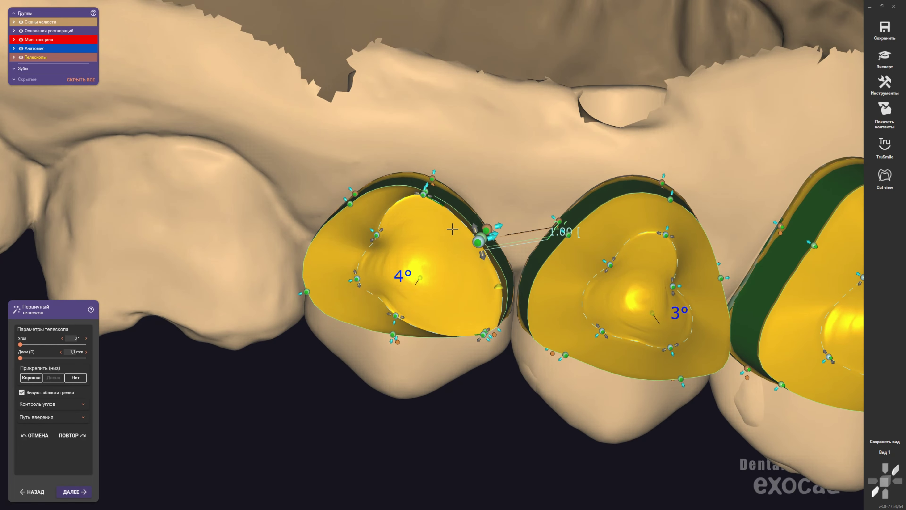
Step: Adjust the middle primary telescope cap's margin, viewing the caps from below
{"action": "mouse_move", "coordinate": [290, 184]}
{"action": "right_mouse_down"}
{"action": "mouse_move", "coordinate": [371, 187]}
{"action": "mouse_move", "coordinate": [355, 266]}
{"action": "mouse_move", "coordinate": [392, 393]}
{"action": "mouse_move", "coordinate": [422, 184]}
{"action": "right_mouse_up"}
{"action": "scroll", "coordinate": [392, 393], "scroll_direction": "up", "scroll_amount": 5}
{"action": "scroll", "coordinate": [396, 390], "scroll_direction": "down", "scroll_amount": 5}
{"action": "left_click", "coordinate": [467, 186]}
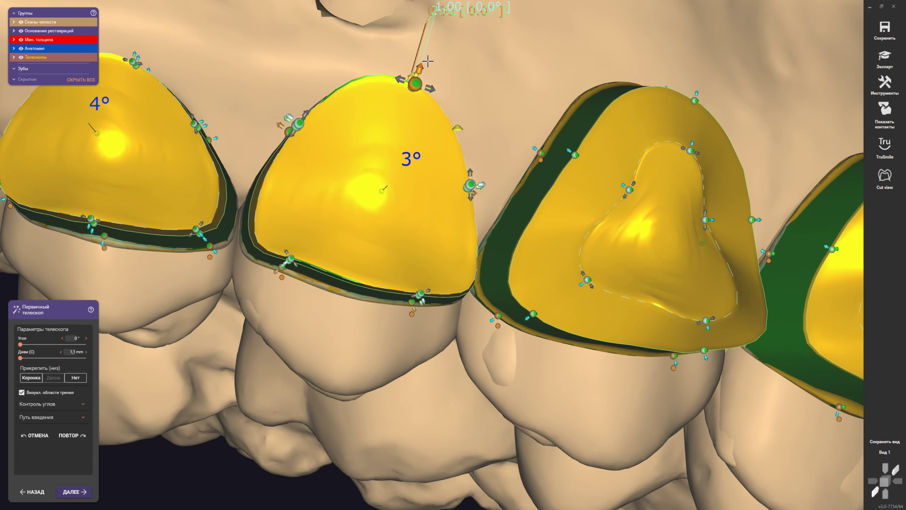
{"action": "scroll", "coordinate": [572, 273], "scroll_direction": "down", "scroll_amount": 3}
{"action": "right_click_drag", "start_coordinate": [465, 334], "coordinate": [497, 350]}
{"action": "scroll", "coordinate": [497, 350], "scroll_direction": "up", "scroll_amount": 3}
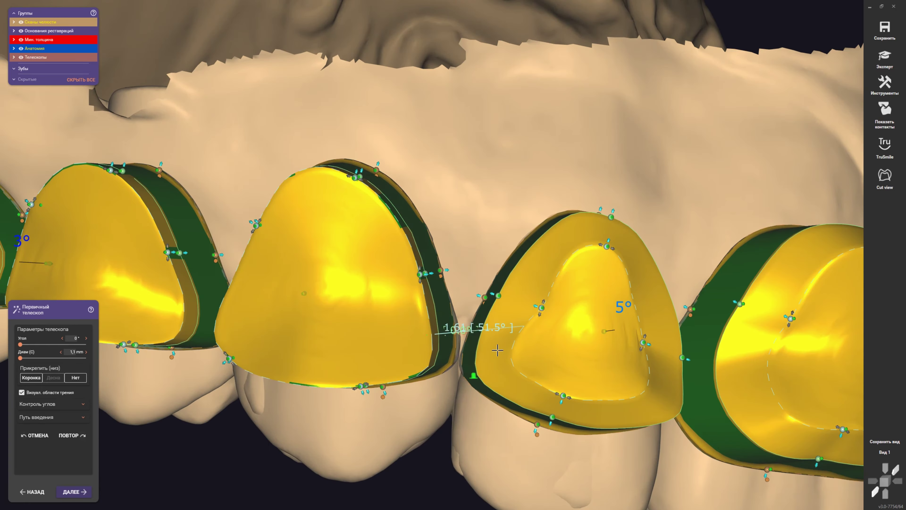
{"action": "scroll", "coordinate": [375, 269], "scroll_direction": "down", "scroll_amount": 2}
{"action": "scroll", "coordinate": [375, 269], "scroll_direction": "down", "scroll_amount": 3}
Step: Inspect the front telescope caps from lower and frontal angles
{"action": "right_click_drag", "start_coordinate": [375, 270], "coordinate": [365, 434]}
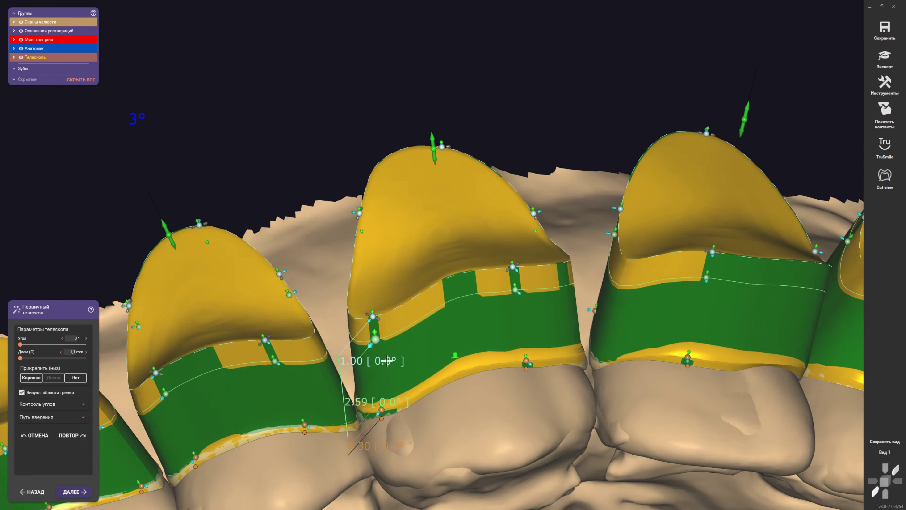
{"action": "scroll", "coordinate": [366, 435], "scroll_direction": "up", "scroll_amount": 4}
{"action": "scroll", "coordinate": [366, 434], "scroll_direction": "down", "scroll_amount": 3}
{"action": "mouse_move", "coordinate": [652, 293]}
{"action": "right_mouse_down"}
{"action": "mouse_move", "coordinate": [435, 334]}
{"action": "mouse_move", "coordinate": [399, 272]}
{"action": "mouse_move", "coordinate": [446, 273]}
{"action": "mouse_move", "coordinate": [461, 263]}
{"action": "right_mouse_up"}
{"action": "scroll", "coordinate": [400, 272], "scroll_direction": "up", "scroll_amount": 4}
{"action": "scroll", "coordinate": [400, 272], "scroll_direction": "down", "scroll_amount": 3}
{"action": "scroll", "coordinate": [445, 272], "scroll_direction": "up", "scroll_amount": 3}
{"action": "scroll", "coordinate": [446, 272], "scroll_direction": "up", "scroll_amount": 1}
{"action": "scroll", "coordinate": [446, 273], "scroll_direction": "down", "scroll_amount": 3}
{"action": "scroll", "coordinate": [461, 262], "scroll_direction": "up", "scroll_amount": 3}
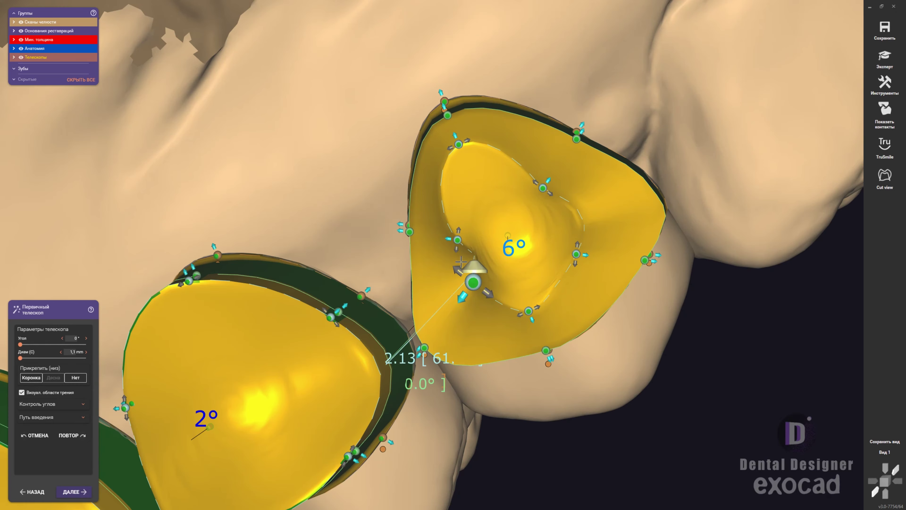
{"action": "scroll", "coordinate": [276, 196], "scroll_direction": "down", "scroll_amount": 3}
{"action": "mouse_move", "coordinate": [401, 335]}
{"action": "right_mouse_down"}
{"action": "mouse_move", "coordinate": [338, 263]}
{"action": "mouse_move", "coordinate": [289, 248]}
{"action": "right_mouse_up"}
{"action": "scroll", "coordinate": [338, 263], "scroll_direction": "up", "scroll_amount": 3}
{"action": "scroll", "coordinate": [291, 252], "scroll_direction": "up", "scroll_amount": 3}
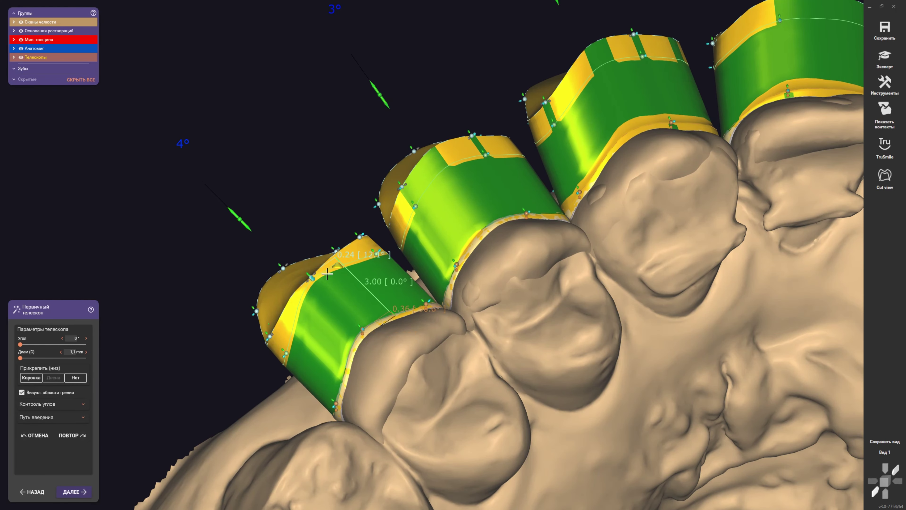
Step: Orbit around the front caps and the whole arch to finish checking the primary telescopes
{"action": "right_click_drag", "start_coordinate": [327, 274], "coordinate": [283, 253]}
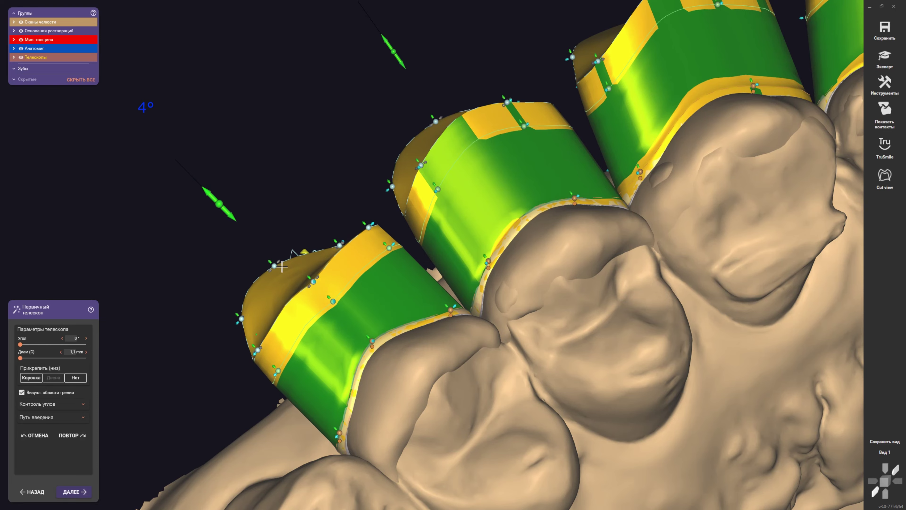
{"action": "scroll", "coordinate": [282, 266], "scroll_direction": "down", "scroll_amount": 3}
{"action": "right_click_drag", "start_coordinate": [585, 196], "coordinate": [412, 239]}
{"action": "scroll", "coordinate": [258, 202], "scroll_direction": "up", "scroll_amount": 3}
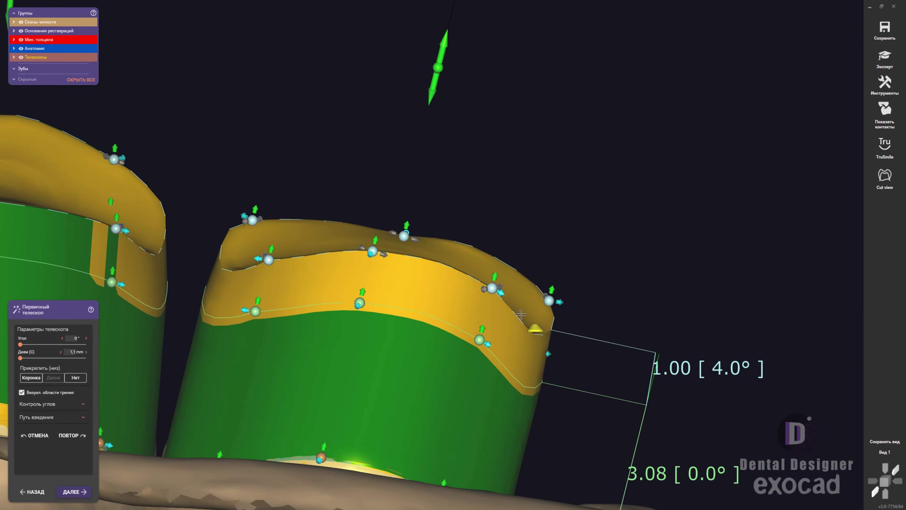
{"action": "right_click_drag", "start_coordinate": [521, 314], "coordinate": [374, 291]}
{"action": "right_click_drag", "start_coordinate": [291, 301], "coordinate": [317, 304]}
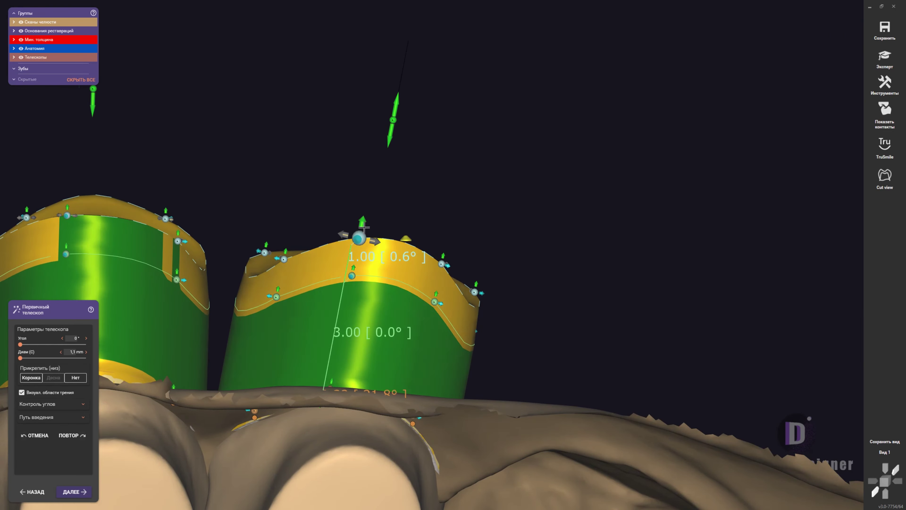
{"action": "scroll", "coordinate": [346, 258], "scroll_direction": "down", "scroll_amount": 5}
{"action": "mouse_move", "coordinate": [293, 371]}
{"action": "right_mouse_down"}
{"action": "mouse_move", "coordinate": [541, 303]}
{"action": "mouse_move", "coordinate": [486, 337]}
{"action": "right_mouse_up"}
{"action": "left_click", "coordinate": [82, 489]}
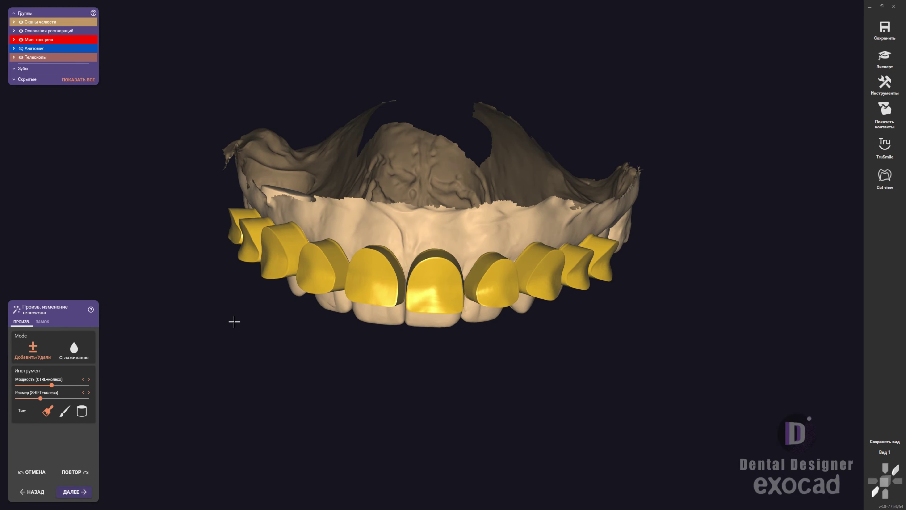
Step: Smooth the telescope caps and check them from below and in occlusal view
{"action": "scroll", "coordinate": [387, 209], "scroll_direction": "up", "scroll_amount": 5}
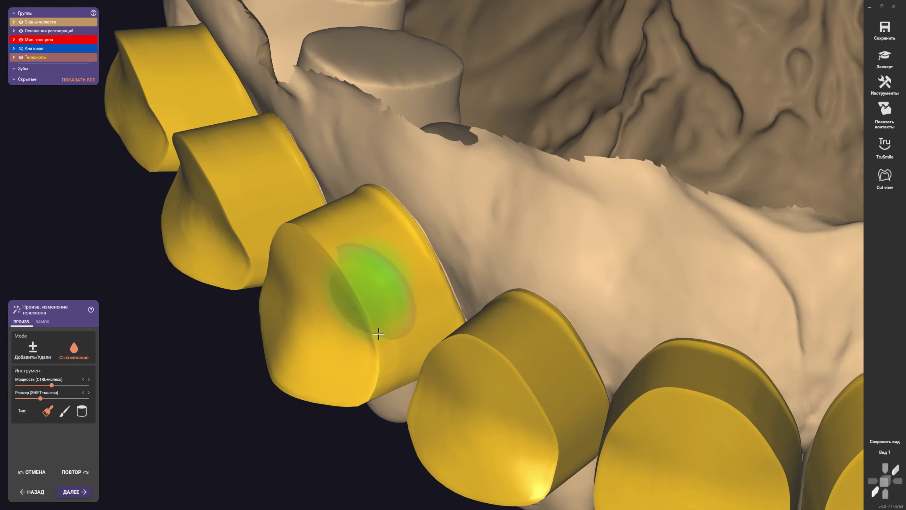
{"action": "scroll", "coordinate": [378, 333], "scroll_direction": "down", "scroll_amount": 3}
{"action": "mouse_move", "coordinate": [172, 212]}
{"action": "right_mouse_down"}
{"action": "mouse_move", "coordinate": [162, 162]}
{"action": "mouse_move", "coordinate": [443, 316]}
{"action": "mouse_move", "coordinate": [370, 263]}
{"action": "mouse_move", "coordinate": [328, 308]}
{"action": "right_mouse_up"}
{"action": "right_click_drag", "start_coordinate": [597, 319], "coordinate": [475, 324]}
{"action": "right_click_drag", "start_coordinate": [558, 429], "coordinate": [363, 308], "text": "ctrl"}
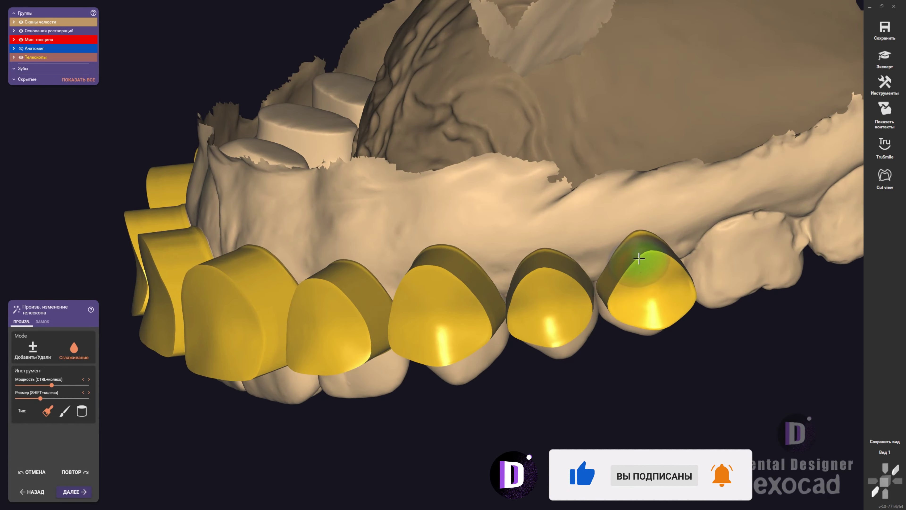
{"action": "right_click_drag", "start_coordinate": [591, 321], "coordinate": [522, 384]}
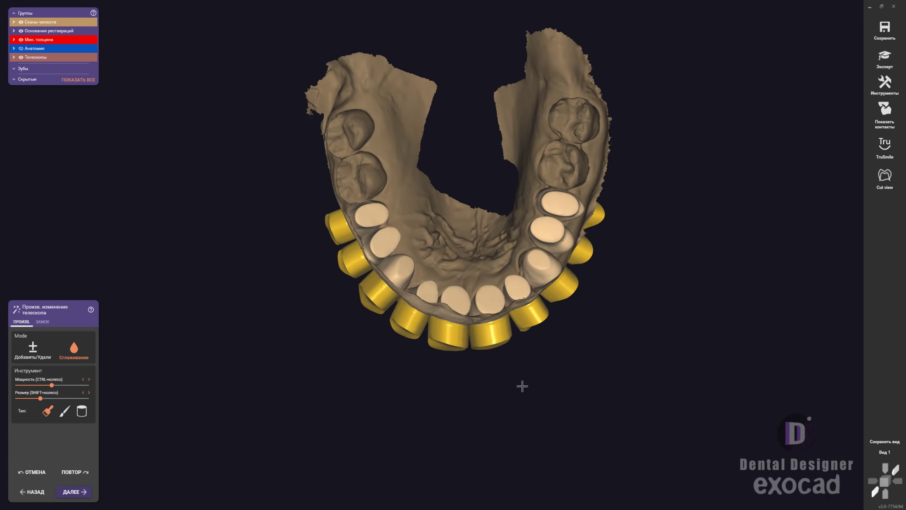
{"action": "scroll", "coordinate": [522, 384], "scroll_direction": "up", "scroll_amount": 3}
Step: Finish the design, delete the old splint file, and merge the copings in expert mode
{"action": "left_click", "coordinate": [75, 492]}
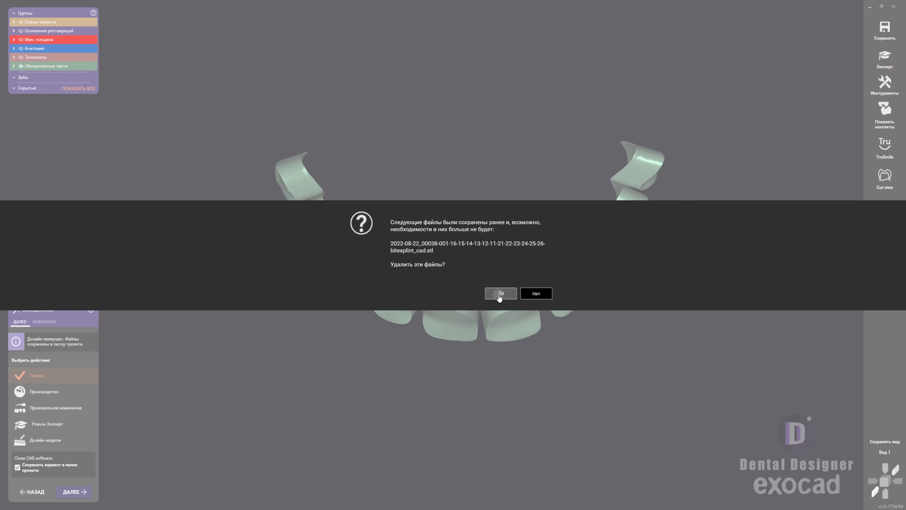
{"action": "left_click", "coordinate": [536, 294]}
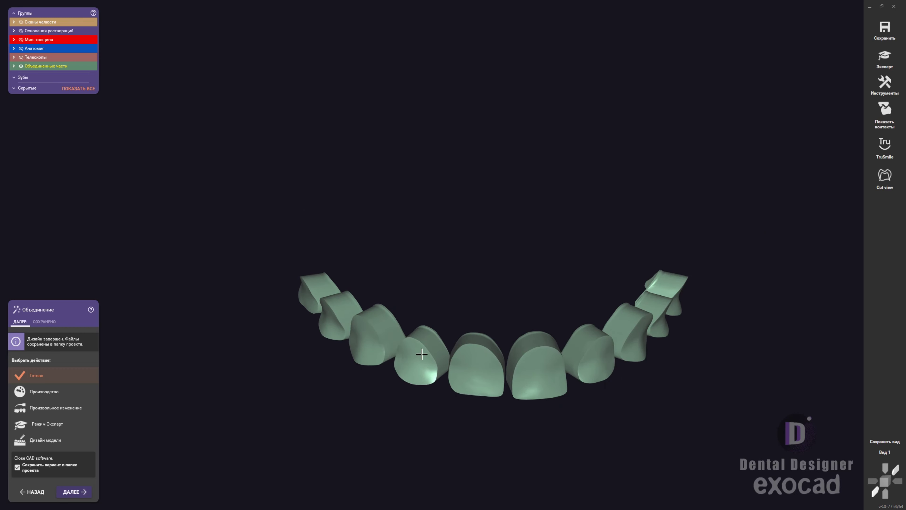
{"action": "left_click", "coordinate": [54, 424]}
{"action": "left_click", "coordinate": [81, 492]}
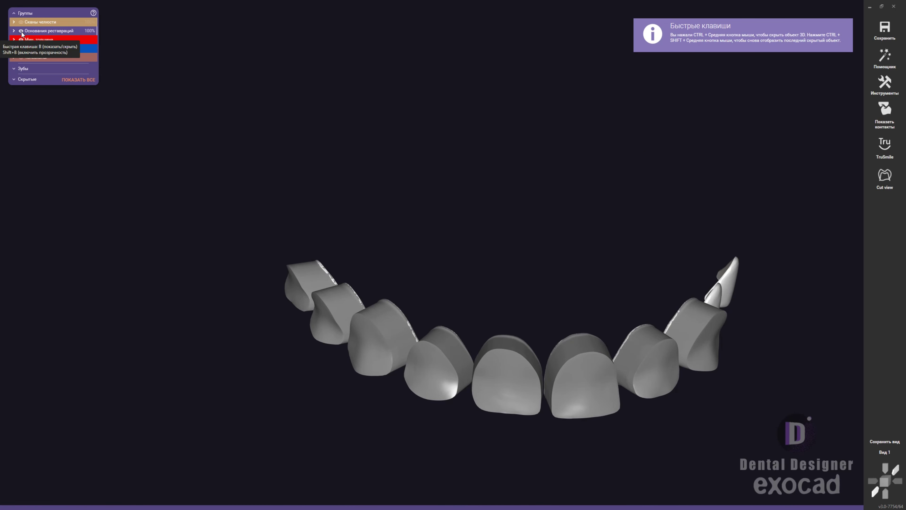
{"action": "left_click", "coordinate": [379, 482]}
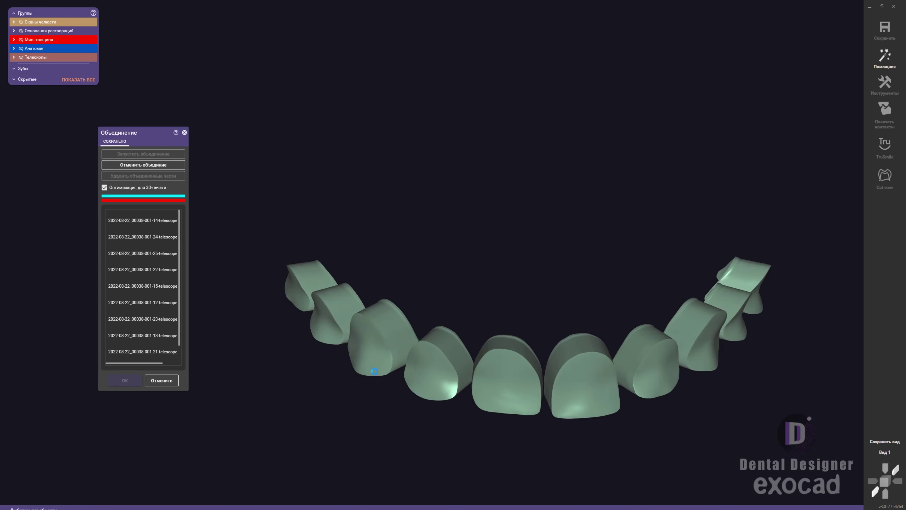
{"action": "left_click", "coordinate": [125, 380]}
Step: Answer the old-file deletion prompt and leave the design to return to the project
{"action": "left_click", "coordinate": [536, 293]}
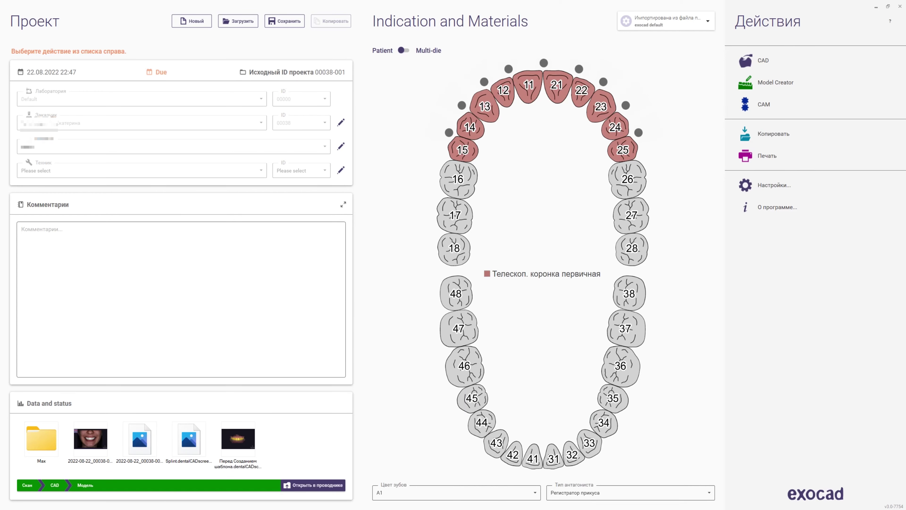
{"action": "left_click", "coordinate": [313, 485]}
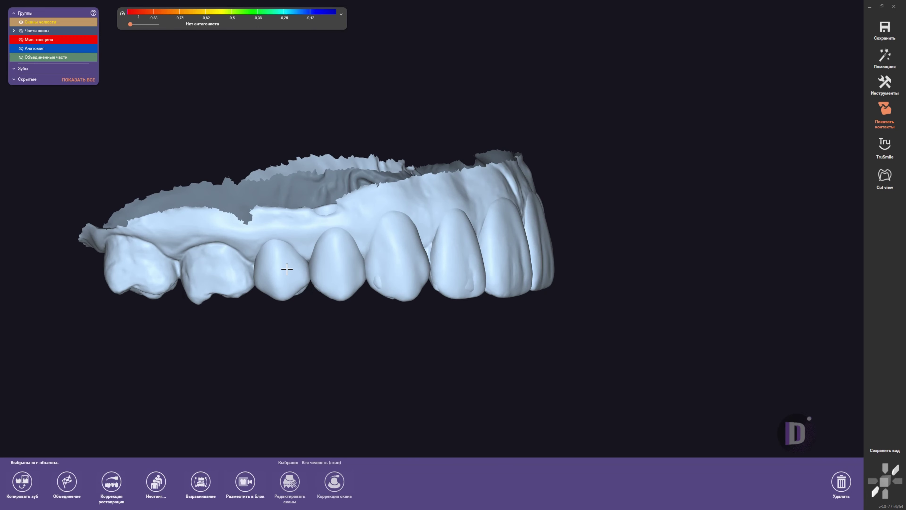
Step: Delete the previous splint and merged parts from the scene
{"action": "right_click", "coordinate": [287, 269]}
{"action": "left_click", "coordinate": [347, 252]}
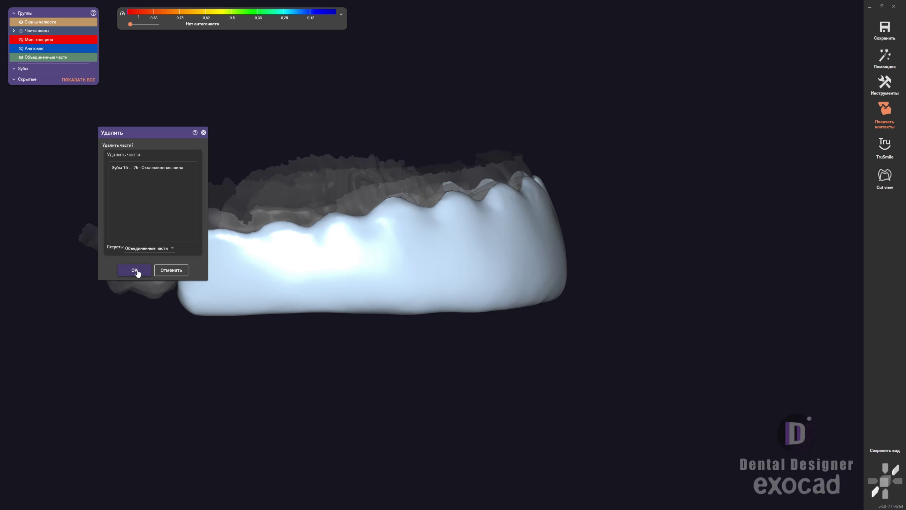
{"action": "left_click", "coordinate": [135, 270]}
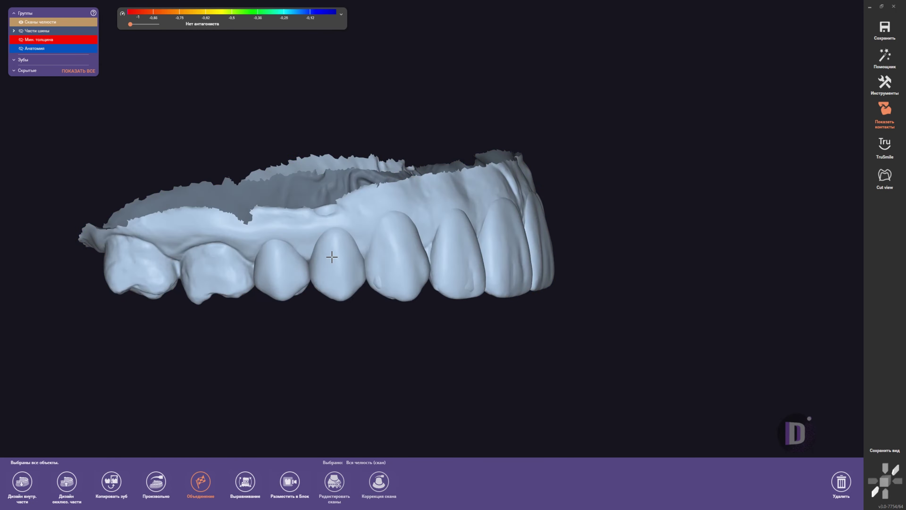
Step: Remove the selected front-tooth regions from the jaw scan mesh in the 3D object editor
{"action": "right_click", "coordinate": [332, 257]}
{"action": "left_click", "coordinate": [381, 255]}
{"action": "left_click", "coordinate": [275, 268]}
{"action": "right_click_drag", "start_coordinate": [274, 269], "coordinate": [576, 226]}
{"action": "right_click_drag", "start_coordinate": [659, 151], "coordinate": [81, 233]}
{"action": "left_click", "coordinate": [116, 204]}
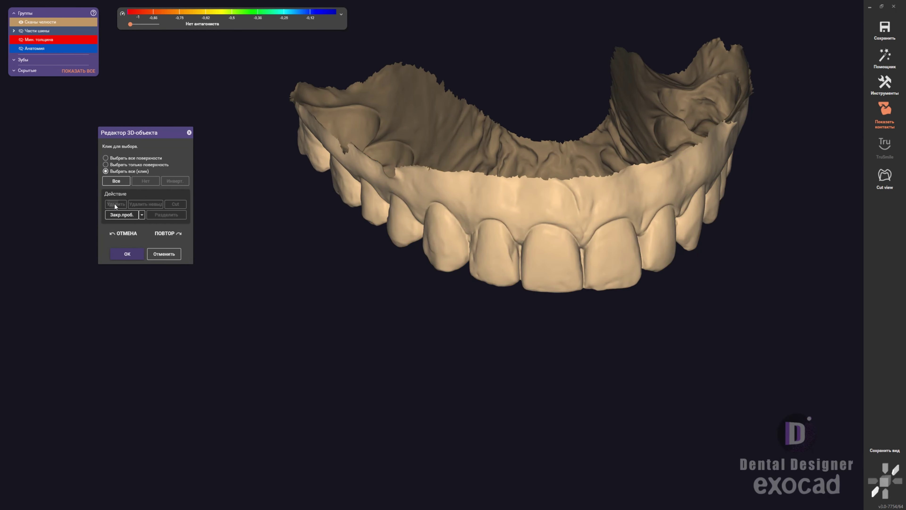
{"action": "left_click", "coordinate": [123, 254]}
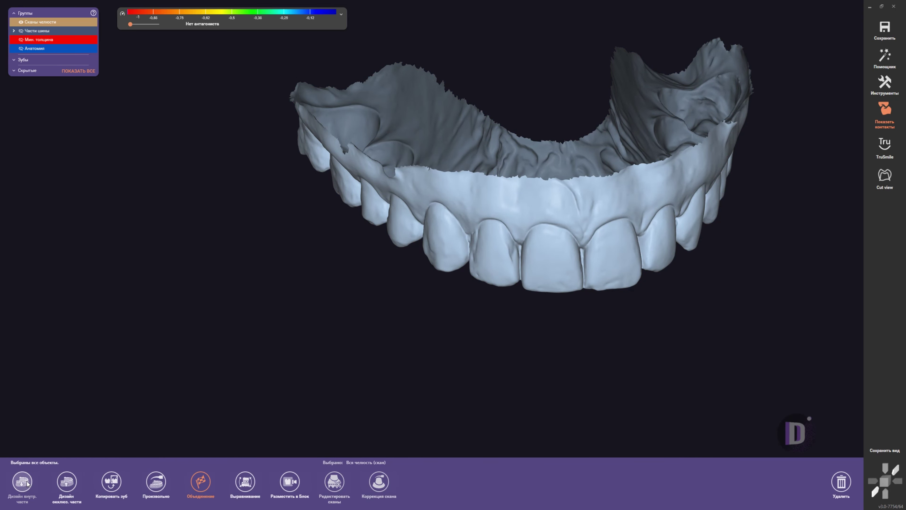
Step: Apply the undercut block-out for the splint's inner surface and inspect the undercut map
{"action": "left_click", "coordinate": [22, 481]}
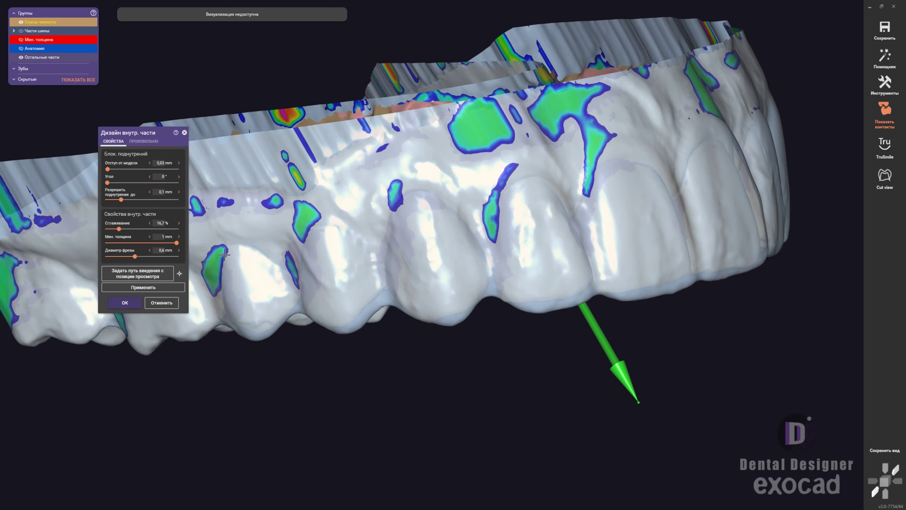
{"action": "left_click", "coordinate": [164, 287]}
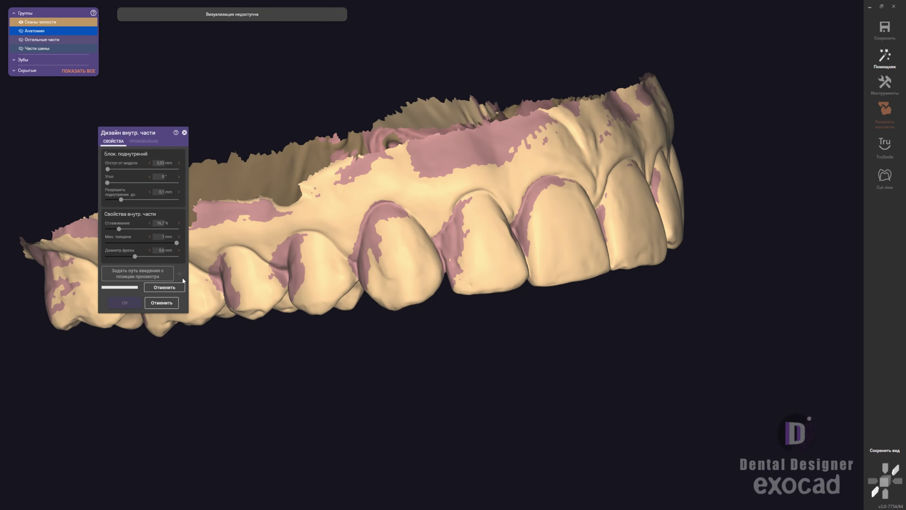
{"action": "scroll", "coordinate": [523, 127], "scroll_direction": "up", "scroll_amount": 2, "text": "shift"}
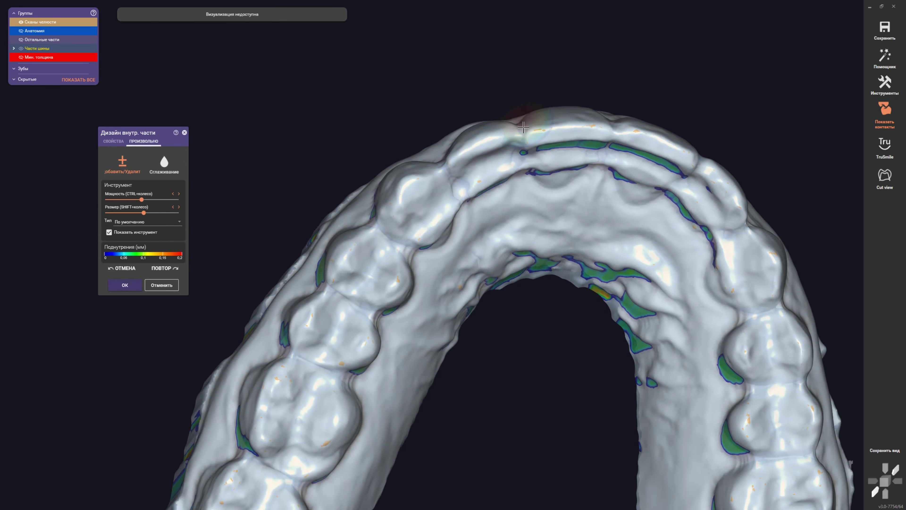
{"action": "right_click_drag", "start_coordinate": [309, 448], "coordinate": [349, 82]}
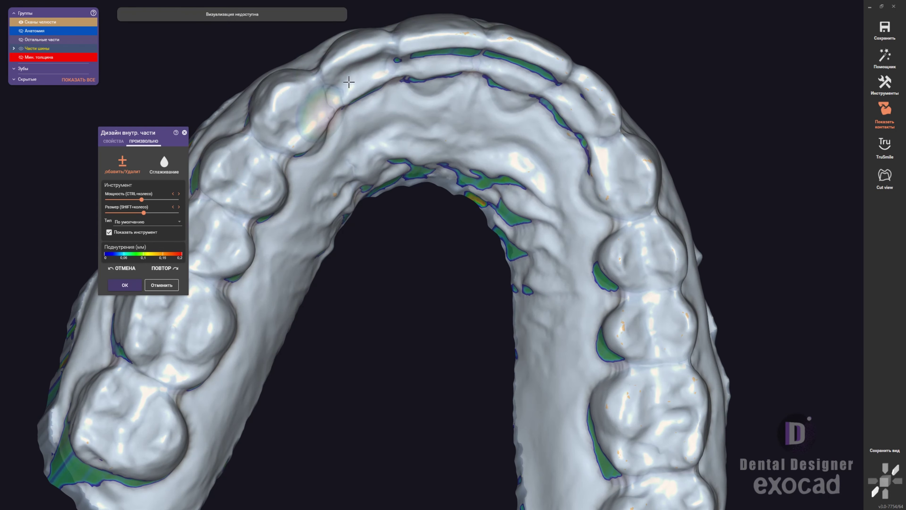
{"action": "right_click_drag", "start_coordinate": [575, 85], "coordinate": [541, 142]}
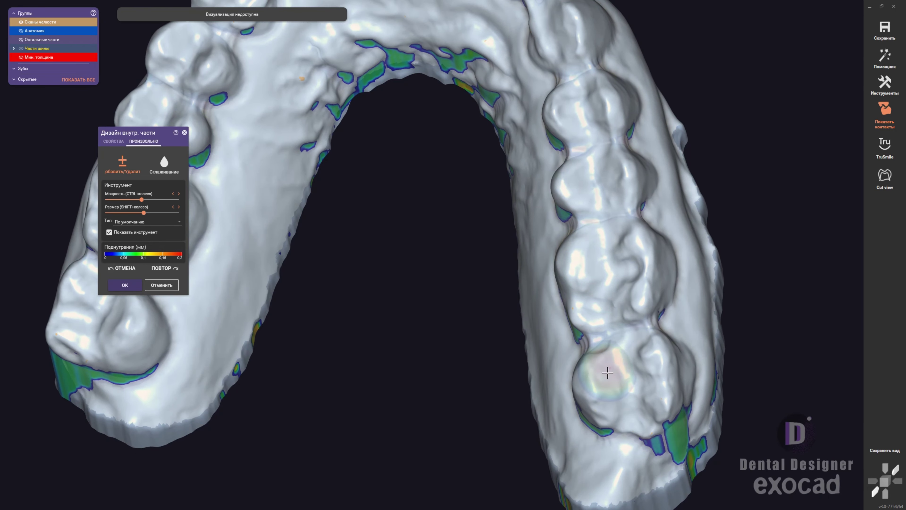
{"action": "mouse_move", "coordinate": [607, 370]}
{"action": "right_mouse_down"}
{"action": "mouse_move", "coordinate": [532, 269]}
{"action": "mouse_move", "coordinate": [515, 216]}
{"action": "right_mouse_up"}
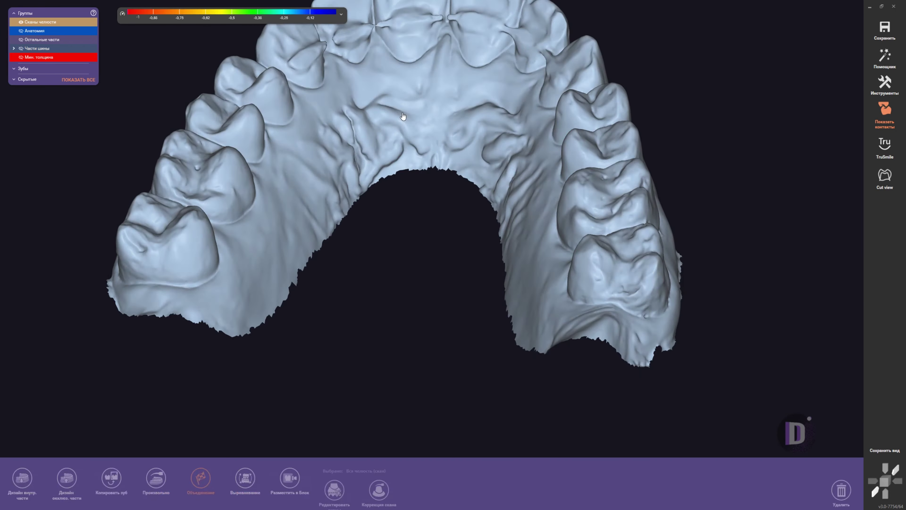
Step: Smooth the splint surface with the freeform tool, confirm, and begin merging the parts
{"action": "right_click_drag", "start_coordinate": [354, 254], "coordinate": [339, 214]}
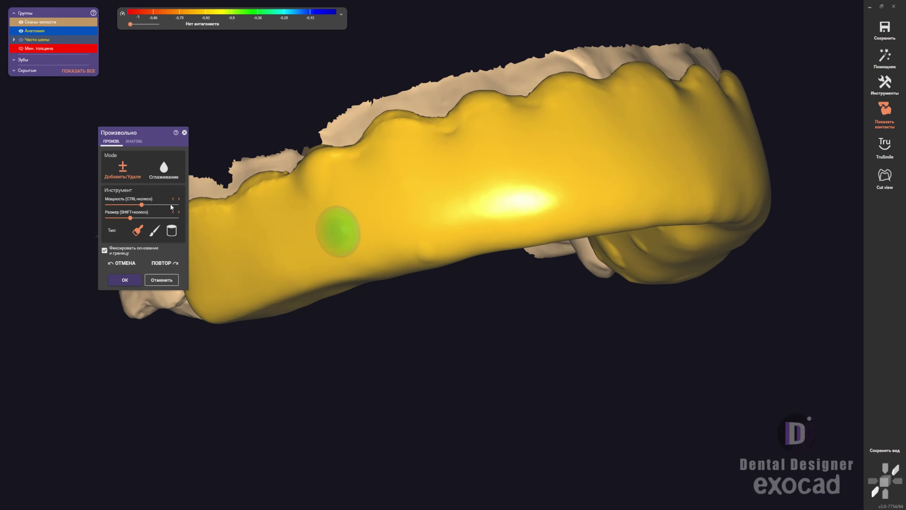
{"action": "key", "text": "shift"}
{"action": "mouse_move", "coordinate": [306, 295]}
{"action": "right_mouse_down"}
{"action": "mouse_move", "coordinate": [414, 259]}
{"action": "mouse_move", "coordinate": [374, 253]}
{"action": "mouse_move", "coordinate": [370, 236]}
{"action": "mouse_move", "coordinate": [431, 237]}
{"action": "right_mouse_up"}
{"action": "scroll", "coordinate": [411, 237], "scroll_direction": "up", "scroll_amount": 3}
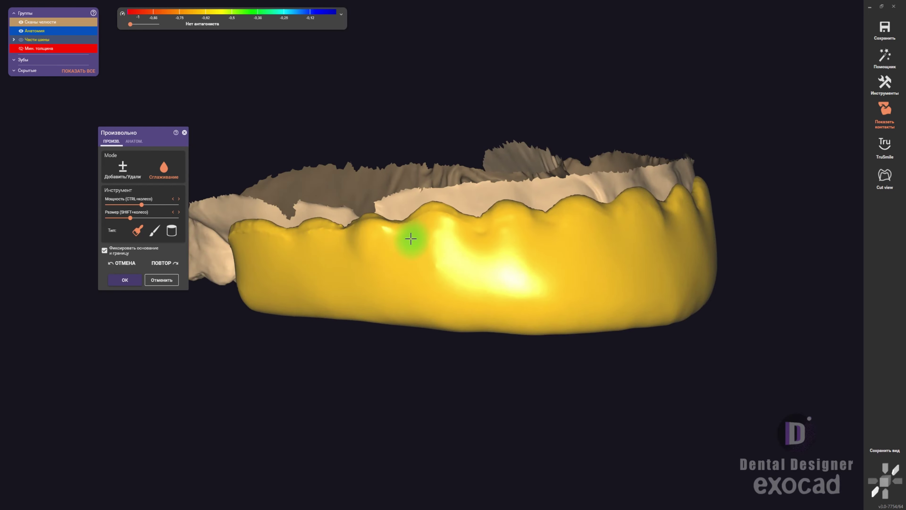
{"action": "scroll", "coordinate": [255, 232], "scroll_direction": "up", "scroll_amount": 3}
{"action": "left_click", "coordinate": [124, 279]}
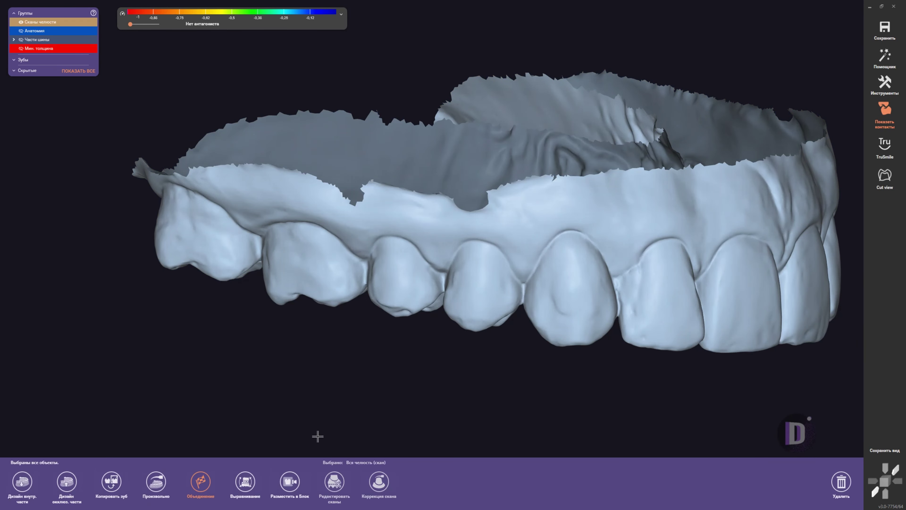
{"action": "left_click", "coordinate": [200, 482]}
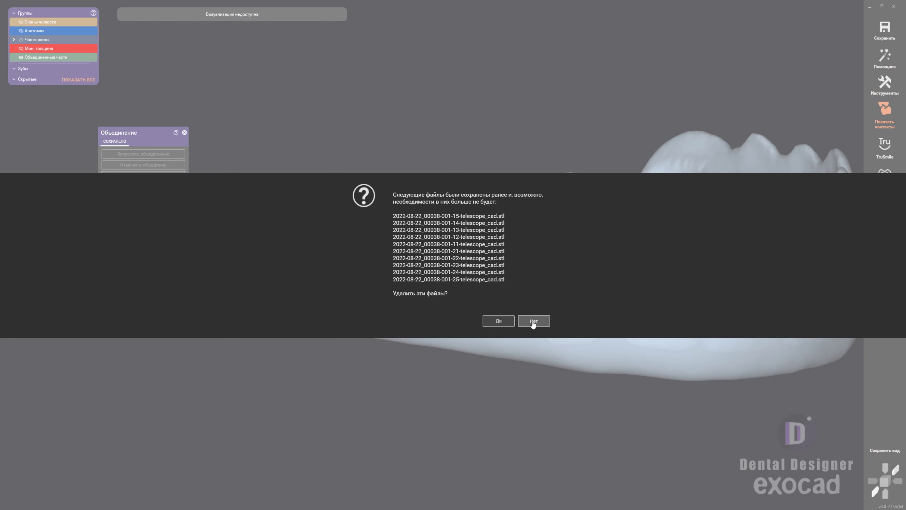
Step: Keep the earlier telescope files, complete the merge, and view the splint arch from above
{"action": "left_click", "coordinate": [534, 321]}
{"action": "left_click", "coordinate": [152, 245]}
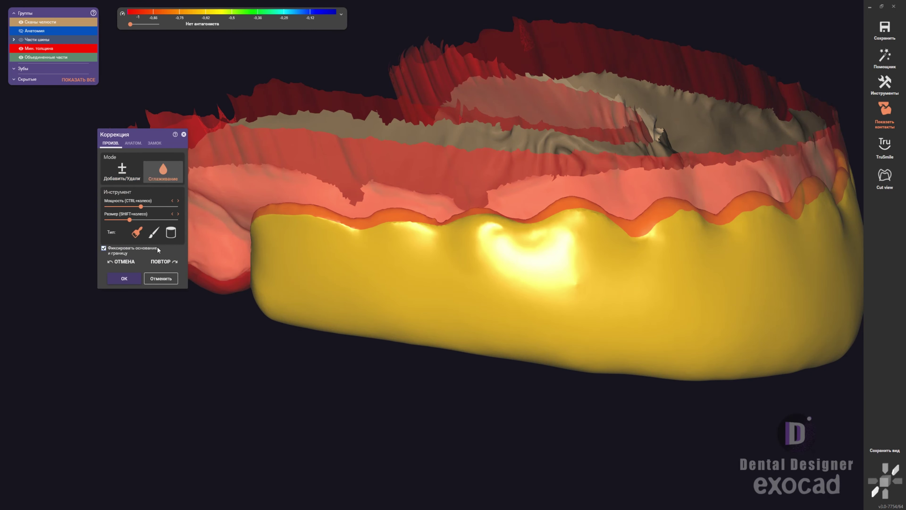
{"action": "mouse_move", "coordinate": [255, 222]}
{"action": "right_mouse_down"}
{"action": "mouse_move", "coordinate": [370, 352]}
{"action": "mouse_move", "coordinate": [462, 337]}
{"action": "right_mouse_up"}
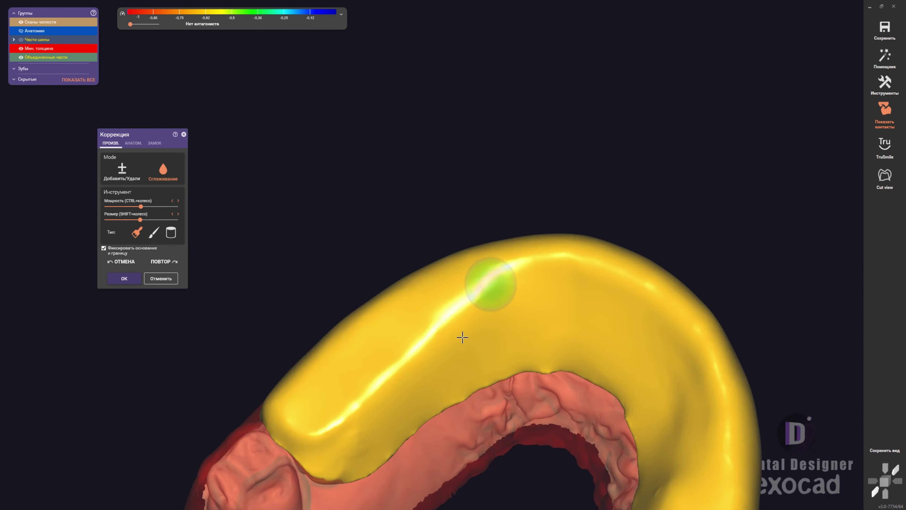
{"action": "right_click_drag", "start_coordinate": [433, 413], "coordinate": [475, 274]}
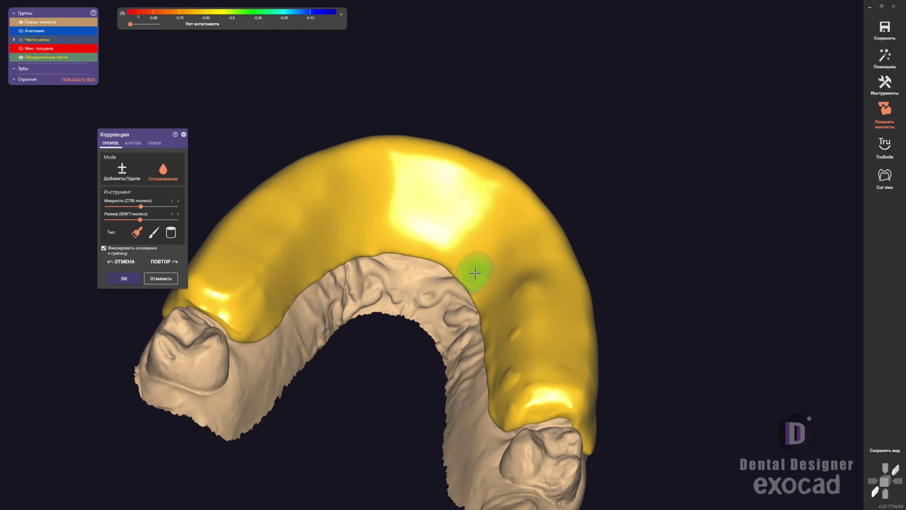
Step: Smooth the splint's front arch with an enlarged brush, checking underside and top
{"action": "mouse_move", "coordinate": [506, 370]}
{"action": "right_mouse_down"}
{"action": "mouse_move", "coordinate": [492, 378]}
{"action": "mouse_move", "coordinate": [489, 330]}
{"action": "mouse_move", "coordinate": [377, 249]}
{"action": "right_mouse_up"}
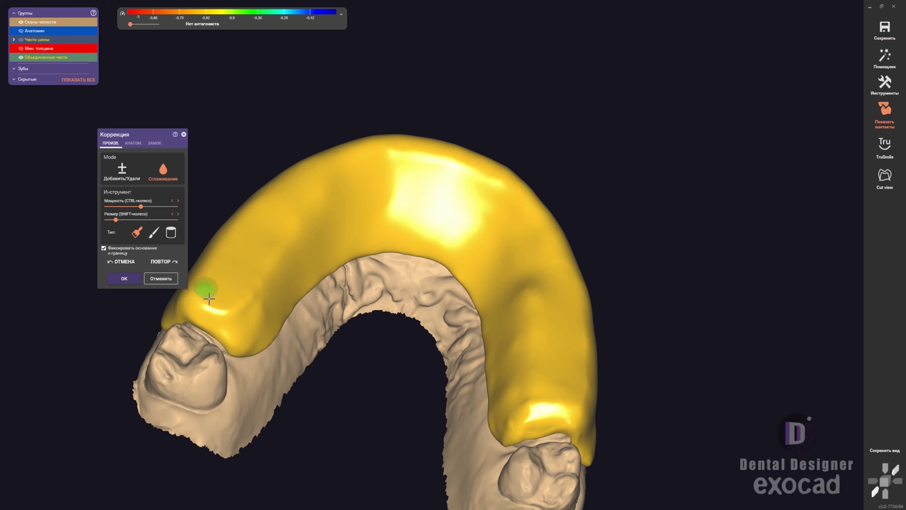
{"action": "mouse_move", "coordinate": [209, 299]}
{"action": "right_mouse_down"}
{"action": "mouse_move", "coordinate": [516, 429]}
{"action": "mouse_move", "coordinate": [463, 284]}
{"action": "mouse_move", "coordinate": [552, 307]}
{"action": "mouse_move", "coordinate": [557, 202]}
{"action": "right_mouse_up"}
{"action": "scroll", "coordinate": [551, 306], "scroll_direction": "up", "scroll_amount": 2, "text": "shift"}
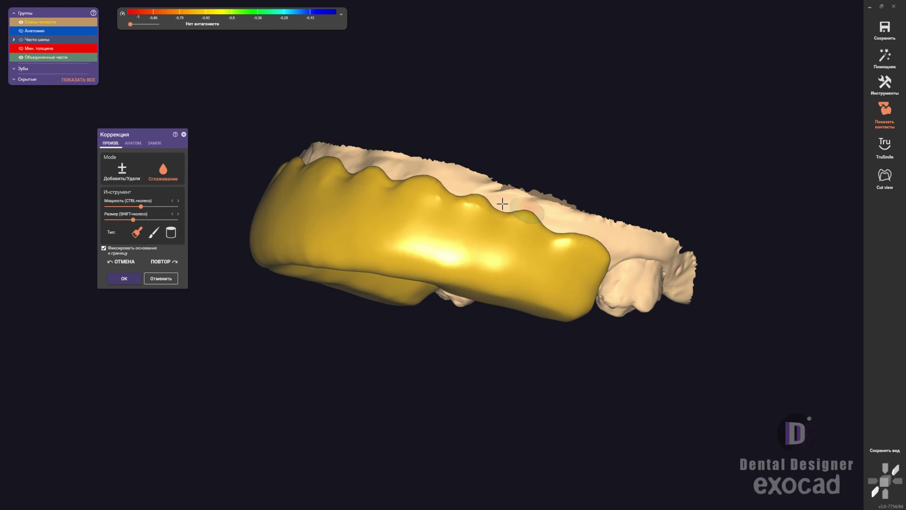
{"action": "right_click_drag", "start_coordinate": [330, 172], "coordinate": [361, 196]}
{"action": "mouse_move", "coordinate": [294, 172]}
{"action": "right_mouse_down"}
{"action": "mouse_move", "coordinate": [413, 208]}
{"action": "mouse_move", "coordinate": [304, 192]}
{"action": "mouse_move", "coordinate": [536, 289]}
{"action": "mouse_move", "coordinate": [496, 297]}
{"action": "right_mouse_up"}
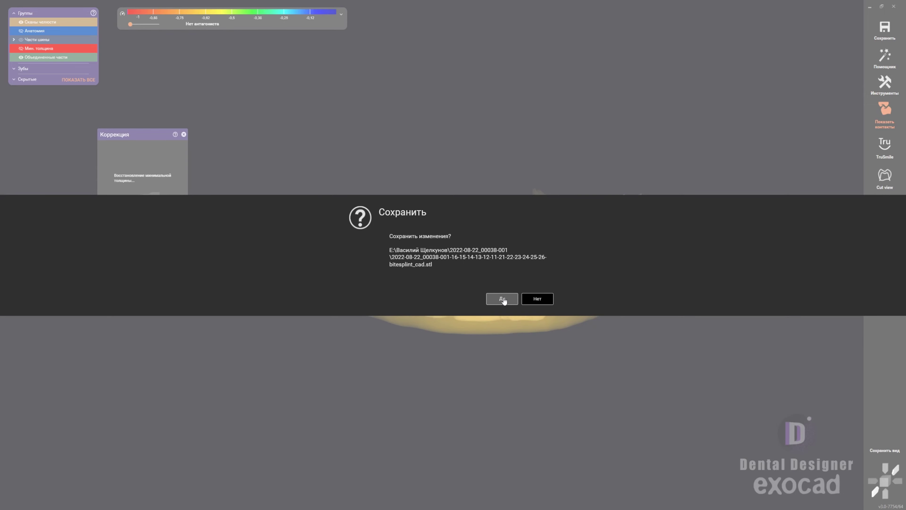
Step: Finish correction, then preview bitesplint_cad.stl in 3D Viewer and close it
{"action": "left_click", "coordinate": [502, 300]}
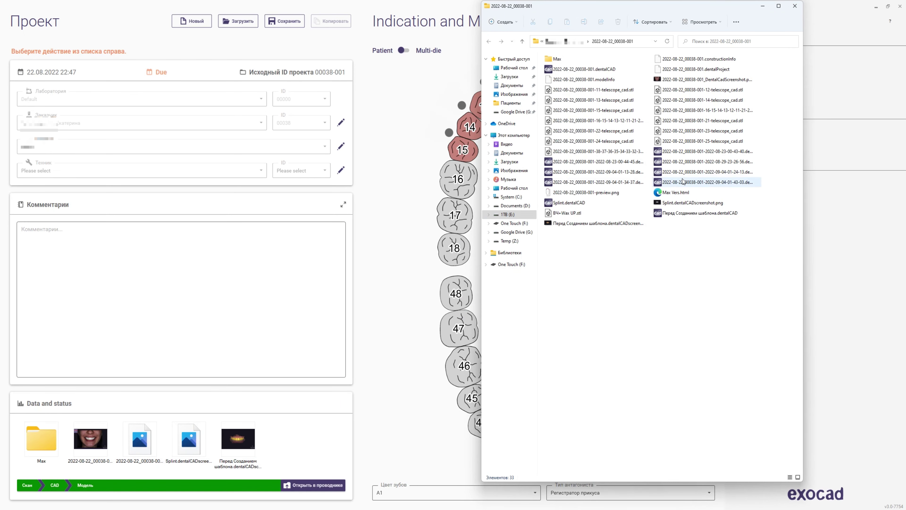
{"action": "scroll", "coordinate": [618, 140], "scroll_direction": "down", "scroll_amount": 1, "text": "ctrl"}
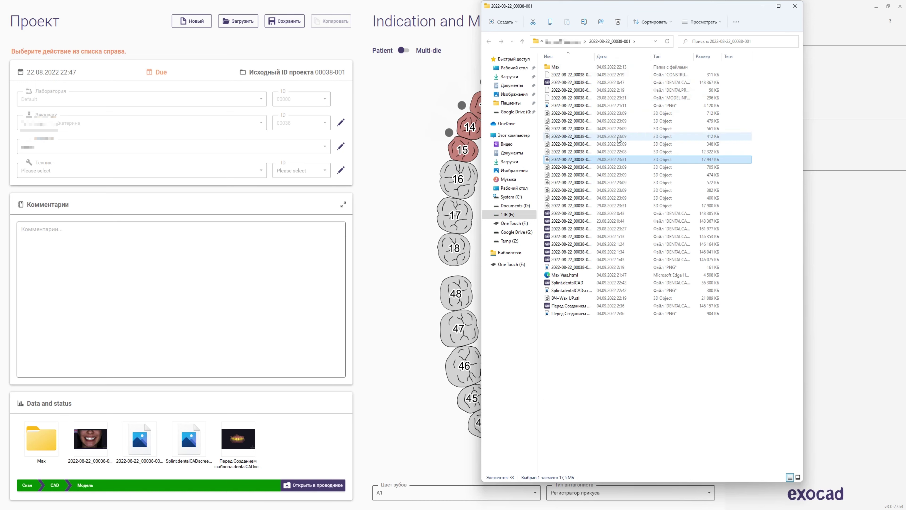
{"action": "double_click", "coordinate": [596, 58]}
{"action": "double_click", "coordinate": [628, 152]}
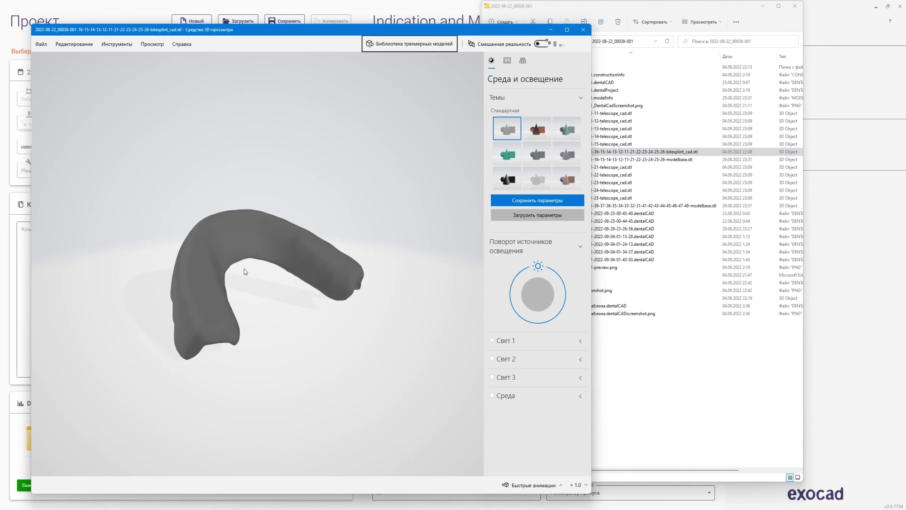
{"action": "key", "text": "alt+F4"}
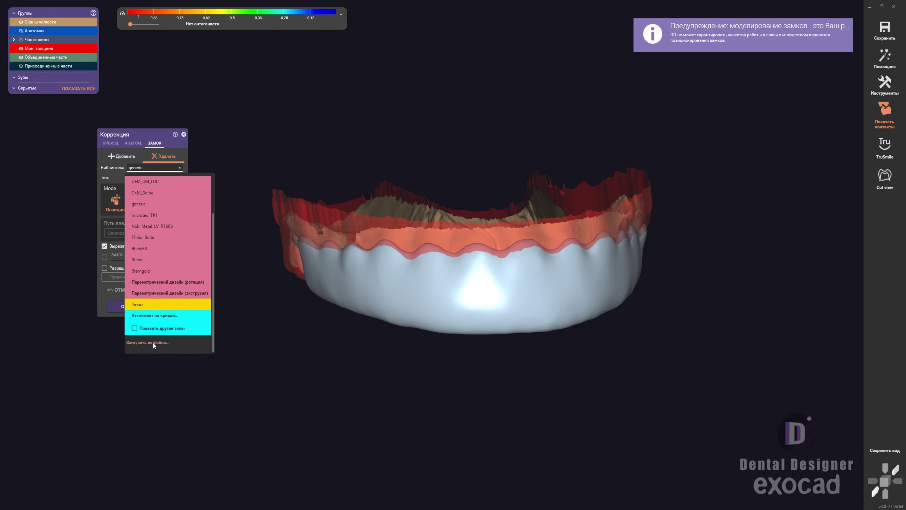
Step: Load trial telescope STL attachments from file, including the tooth 15 coping
{"action": "left_click", "coordinate": [154, 343]}
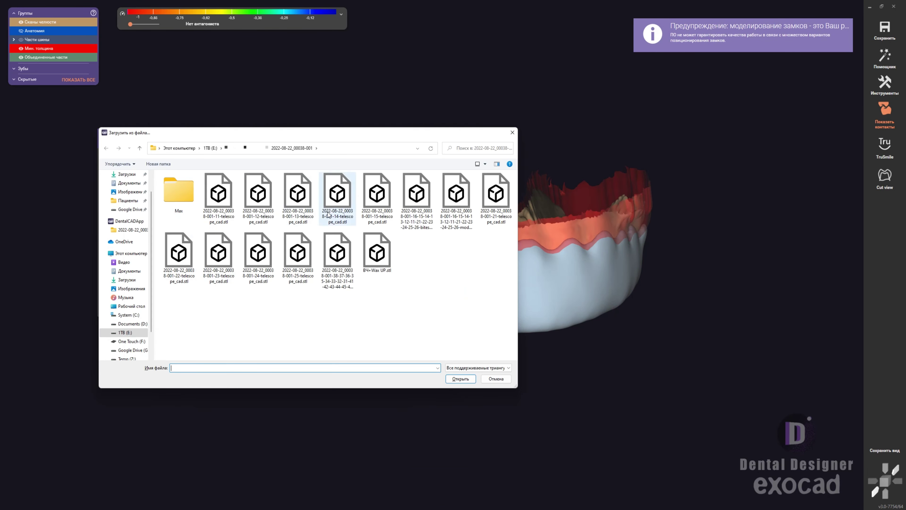
{"action": "left_click", "coordinate": [460, 379]}
{"action": "left_click", "coordinate": [396, 294]}
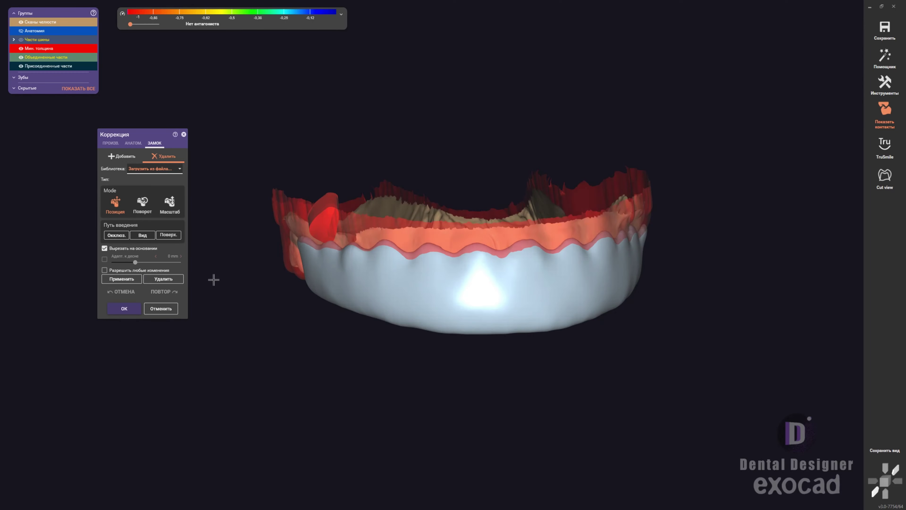
{"action": "left_click", "coordinate": [167, 172]}
{"action": "left_click", "coordinate": [158, 344]}
{"action": "double_click", "coordinate": [377, 199]}
{"action": "left_click", "coordinate": [410, 262]}
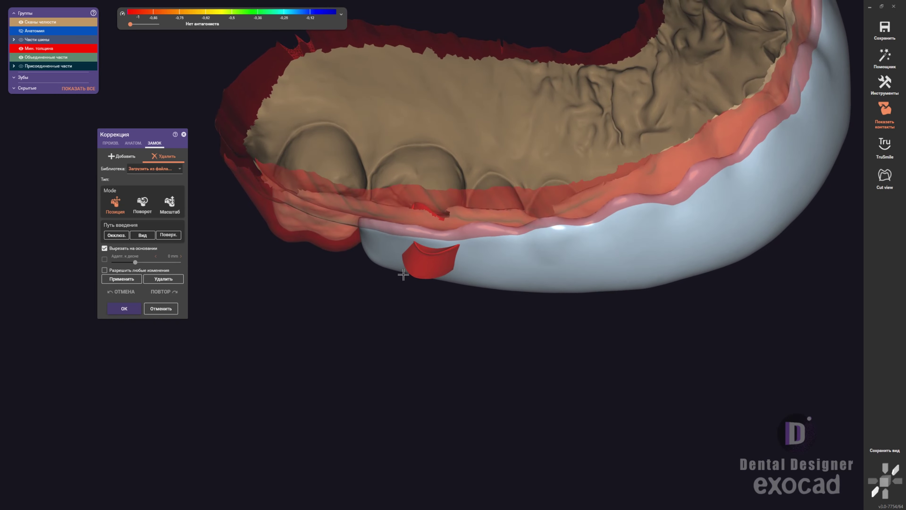
Step: Load one more telescope STL, then cancel the correction without applying it
{"action": "left_click", "coordinate": [160, 169]}
{"action": "left_click", "coordinate": [155, 343]}
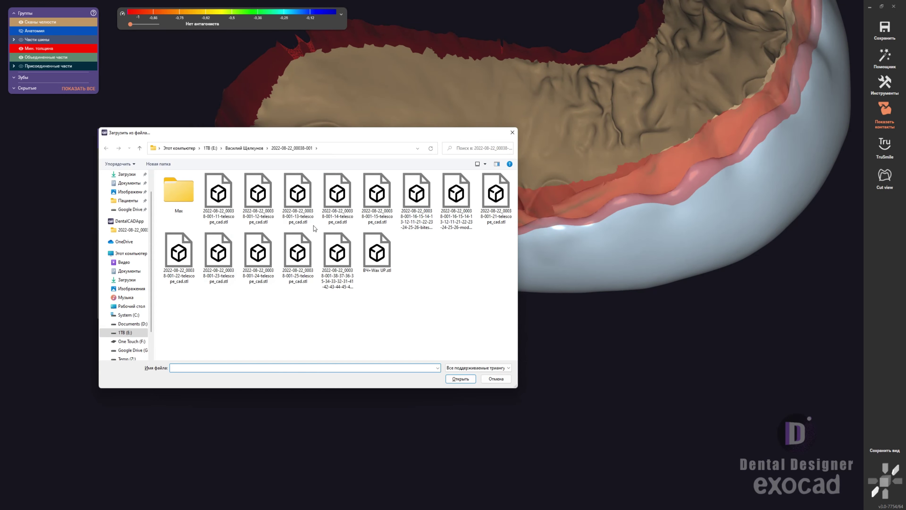
{"action": "double_click", "coordinate": [374, 199]}
{"action": "left_click", "coordinate": [419, 299]}
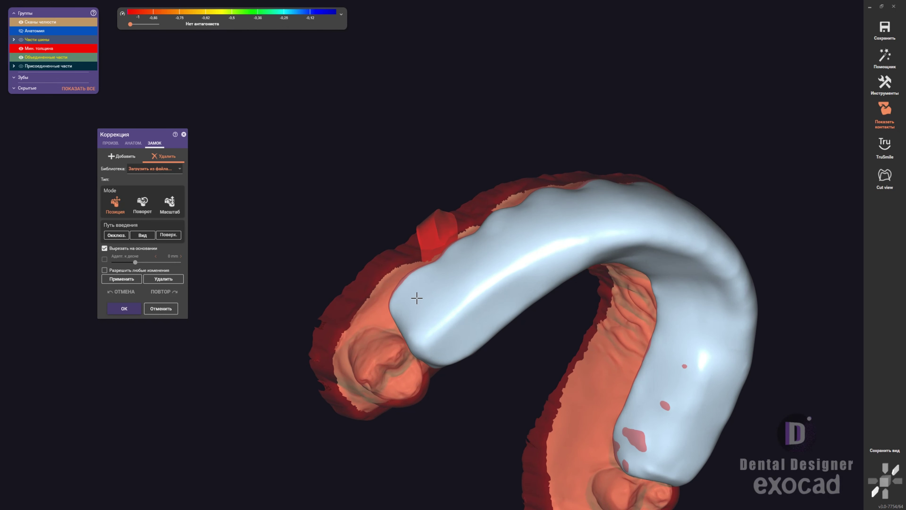
{"action": "left_click", "coordinate": [169, 310]}
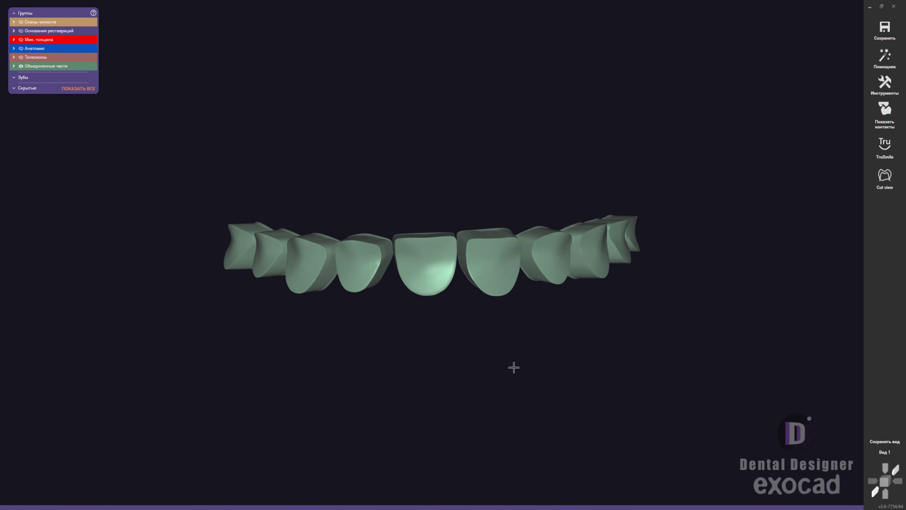
Step: Export the visible coping as STL '15' in scan coordinates, then return to the splint project
{"action": "scroll", "coordinate": [635, 236], "scroll_direction": "up", "scroll_amount": 2}
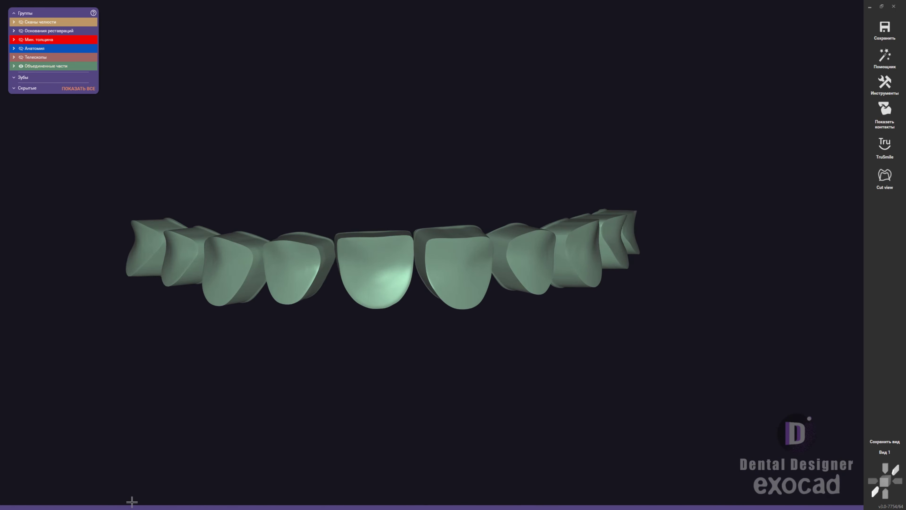
{"action": "right_click_drag", "start_coordinate": [132, 501], "coordinate": [594, 278]}
{"action": "scroll", "coordinate": [594, 278], "scroll_direction": "up", "scroll_amount": 3}
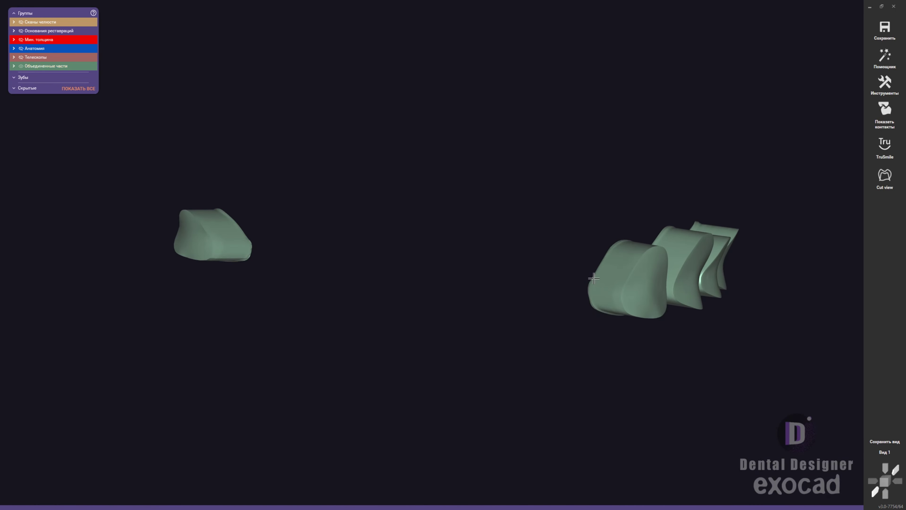
{"action": "right_click", "coordinate": [356, 257]}
{"action": "left_click", "coordinate": [416, 462]}
{"action": "type", "text": "15"}
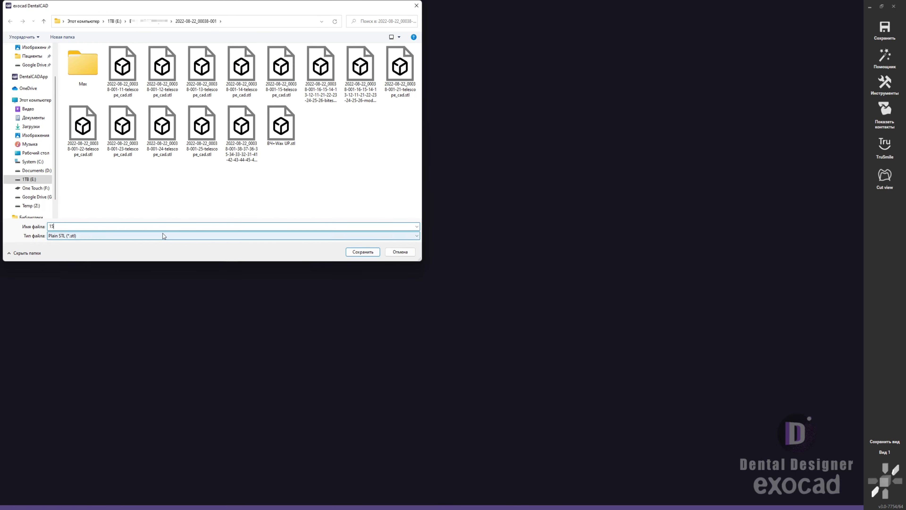
{"action": "left_click", "coordinate": [357, 252]}
{"action": "left_click", "coordinate": [425, 261]}
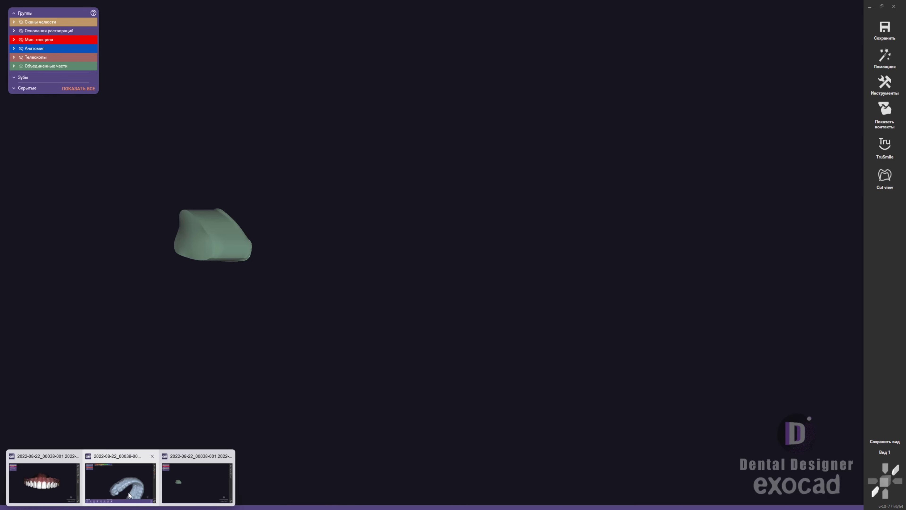
{"action": "left_click", "coordinate": [129, 495]}
Step: Load 15.stl from file as an attachment, keeping its original orientation
{"action": "left_click", "coordinate": [149, 168]}
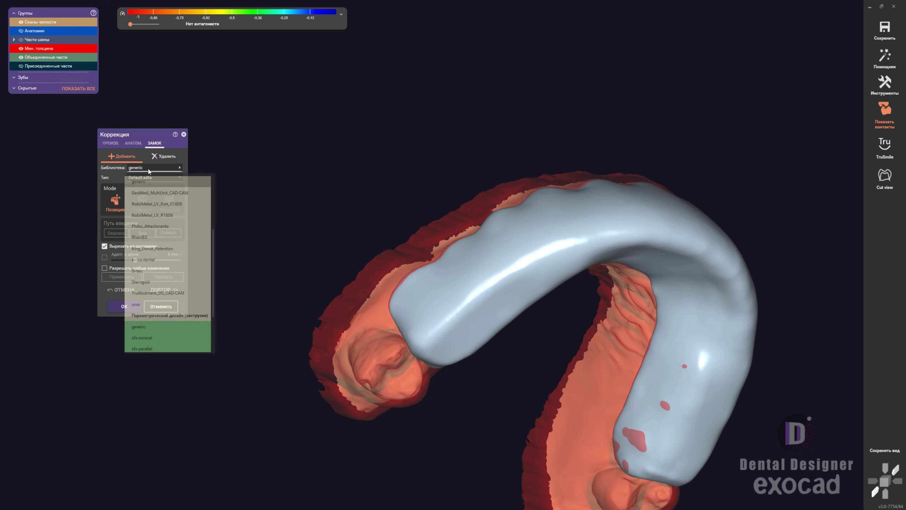
{"action": "left_click", "coordinate": [154, 168]}
{"action": "left_click", "coordinate": [155, 339]}
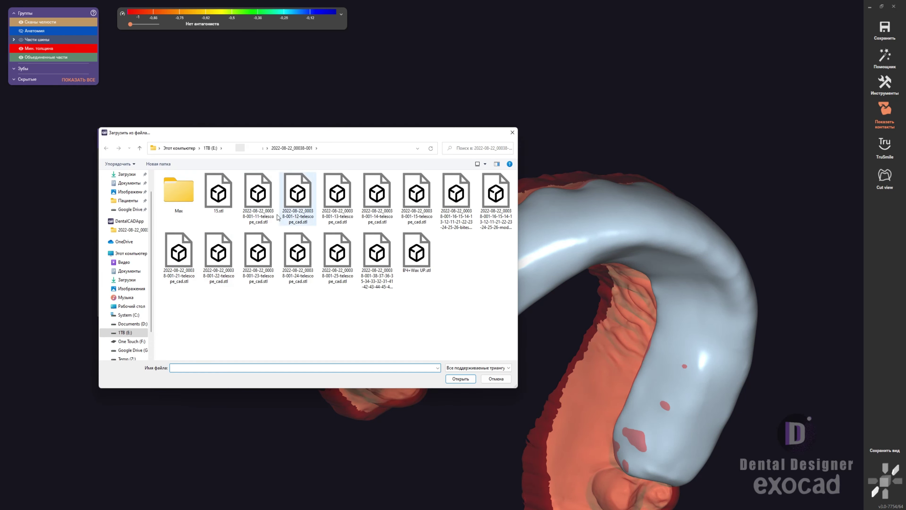
{"action": "left_click", "coordinate": [452, 383]}
{"action": "left_click", "coordinate": [441, 263]}
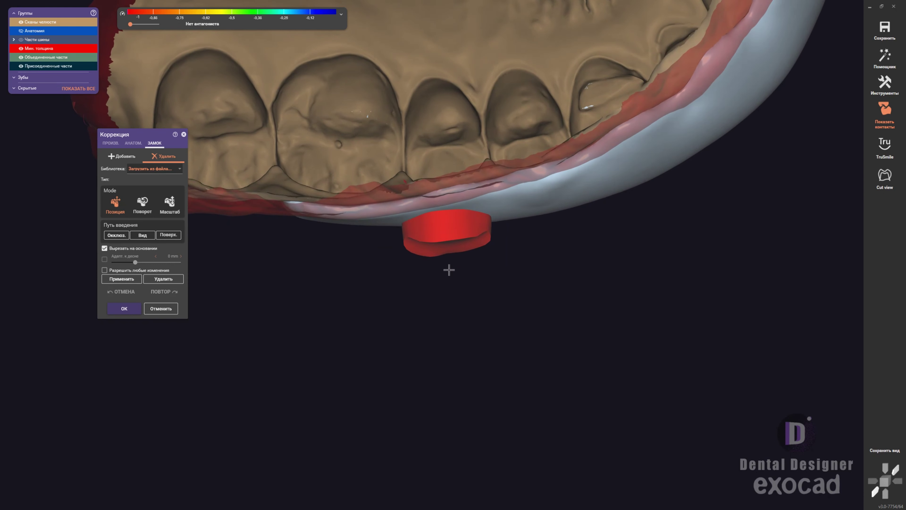
Step: Lengthen the attachment through the splint, accept the hole, and save the bite splint
{"action": "mouse_move", "coordinate": [427, 252]}
{"action": "right_mouse_down"}
{"action": "mouse_move", "coordinate": [463, 210]}
{"action": "mouse_move", "coordinate": [469, 217]}
{"action": "right_mouse_up"}
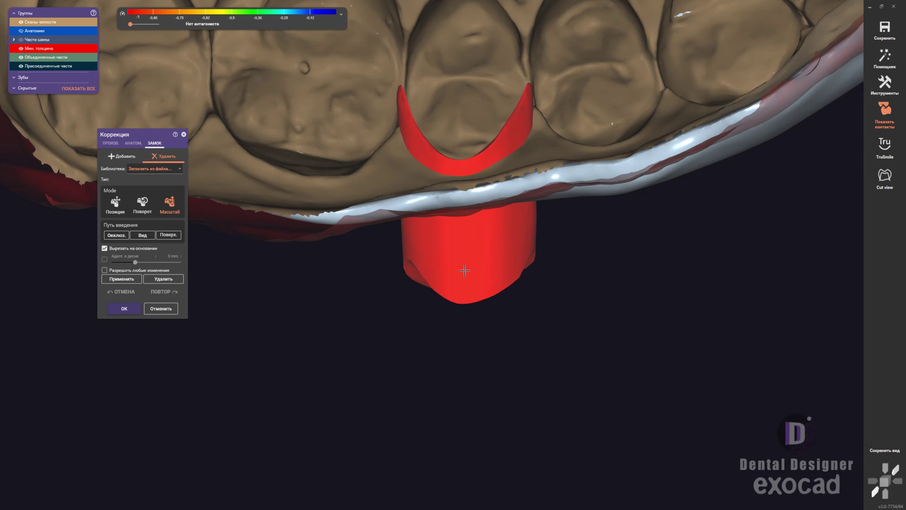
{"action": "right_click_drag", "start_coordinate": [465, 271], "coordinate": [250, 266]}
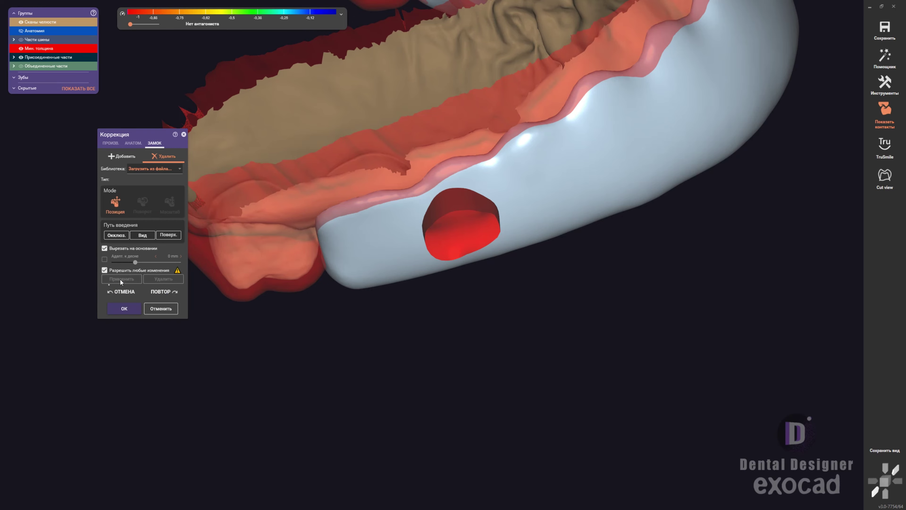
{"action": "mouse_move", "coordinate": [362, 305]}
{"action": "right_mouse_down"}
{"action": "mouse_move", "coordinate": [392, 297]}
{"action": "mouse_move", "coordinate": [334, 308]}
{"action": "mouse_move", "coordinate": [243, 101]}
{"action": "mouse_move", "coordinate": [318, 199]}
{"action": "mouse_move", "coordinate": [264, 271]}
{"action": "right_mouse_up"}
{"action": "left_click", "coordinate": [124, 308]}
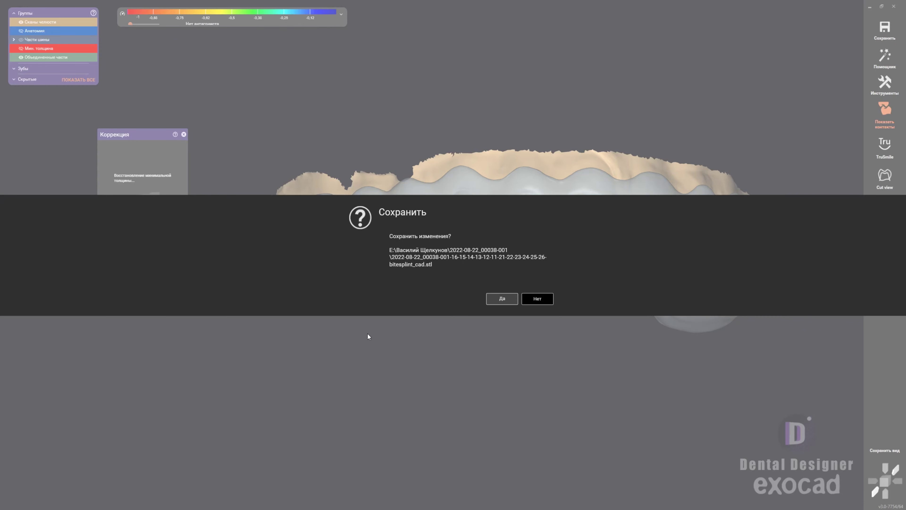
{"action": "left_click", "coordinate": [508, 301]}
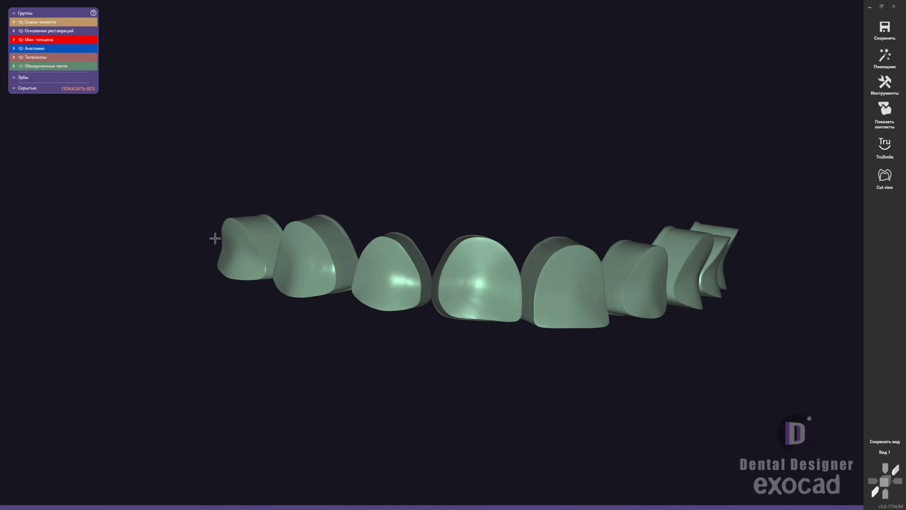
Step: Export the first visible coping as STL in scan coordinates, visible objects only
{"action": "right_click", "coordinate": [406, 229]}
{"action": "left_click", "coordinate": [448, 475]}
{"action": "left_click", "coordinate": [249, 236]}
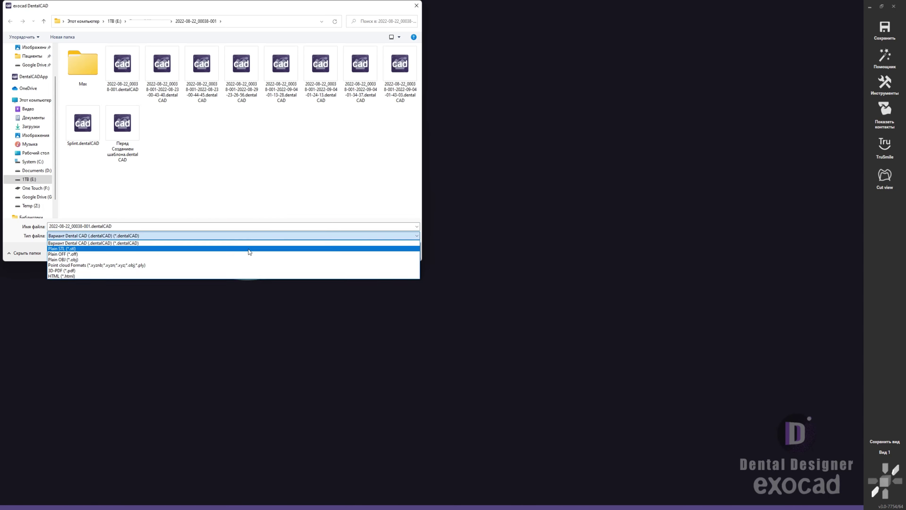
{"action": "key", "text": "Return"}
{"action": "left_click", "coordinate": [427, 293]}
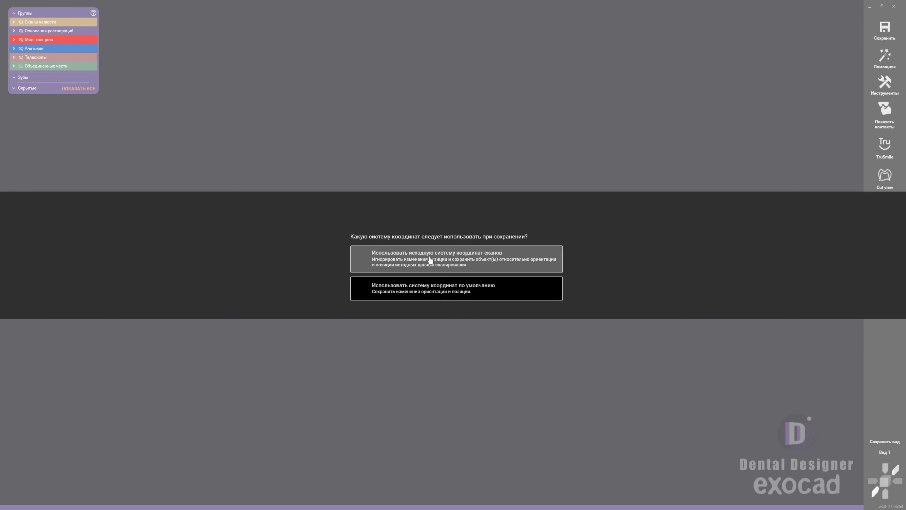
{"action": "left_click", "coordinate": [429, 261]}
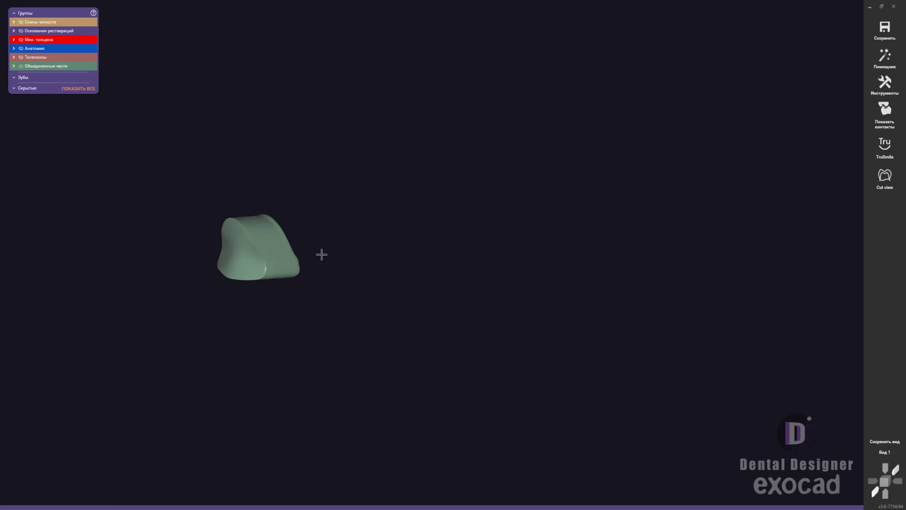
Step: Export copings 14.stl and 12.stl as plain STL, saving only visible objects
{"action": "right_click", "coordinate": [455, 248]}
{"action": "left_click", "coordinate": [472, 472]}
{"action": "left_click", "coordinate": [151, 235]}
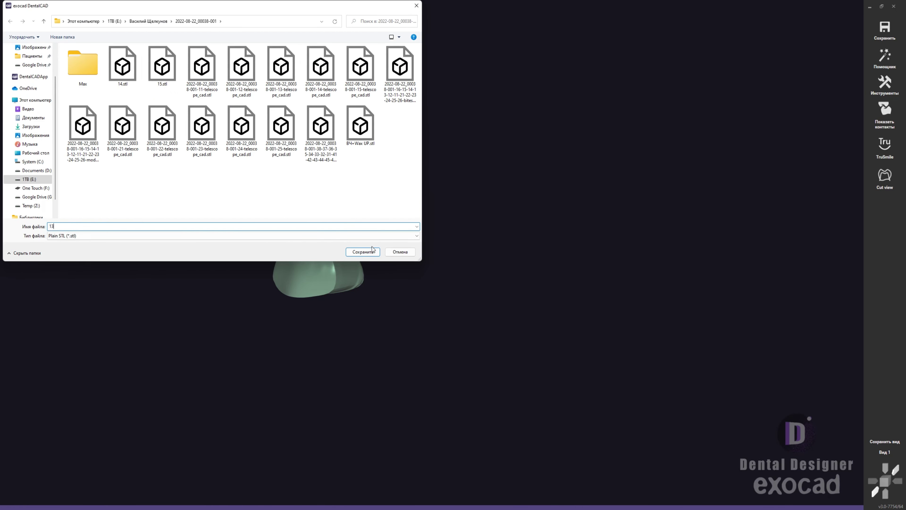
{"action": "left_click", "coordinate": [372, 251]}
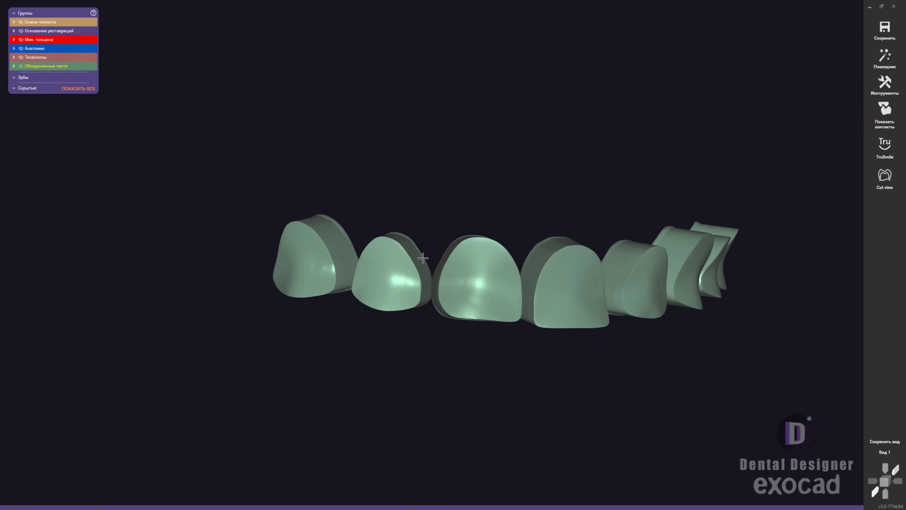
{"action": "right_click", "coordinate": [466, 216]}
{"action": "left_click", "coordinate": [526, 473]}
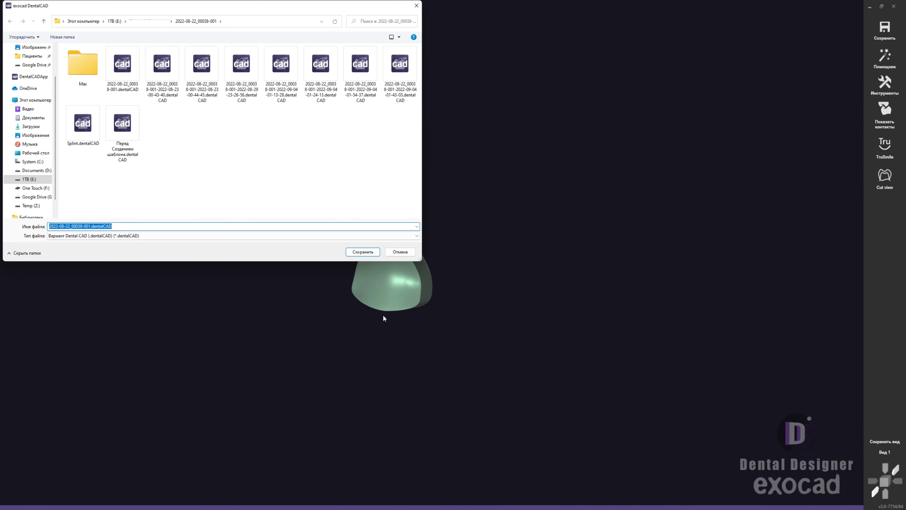
{"action": "left_click", "coordinate": [232, 236]}
{"action": "left_click", "coordinate": [151, 248]}
{"action": "type", "text": "12"}
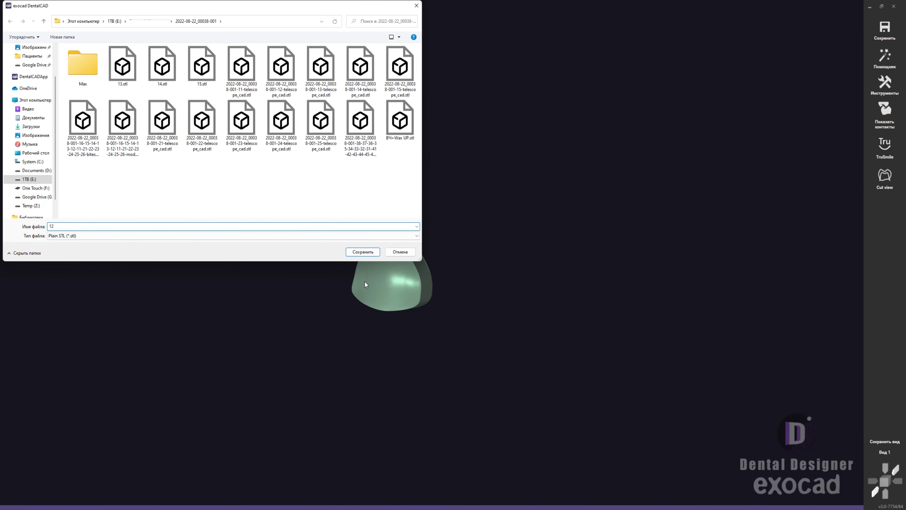
{"action": "left_click", "coordinate": [363, 251]}
{"action": "left_click", "coordinate": [427, 293]}
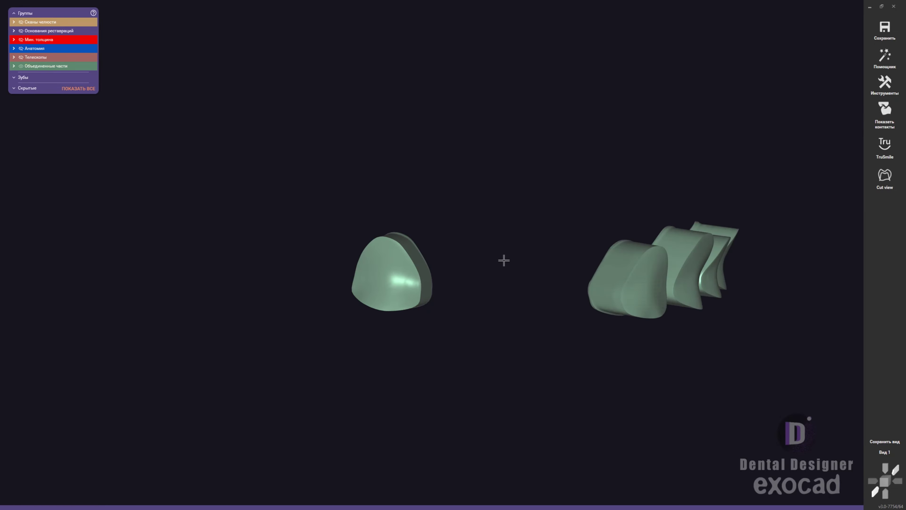
Step: Export the next coping and 21.stl as plain STL files, visible objects only
{"action": "right_click", "coordinate": [263, 249]}
{"action": "left_click", "coordinate": [307, 470]}
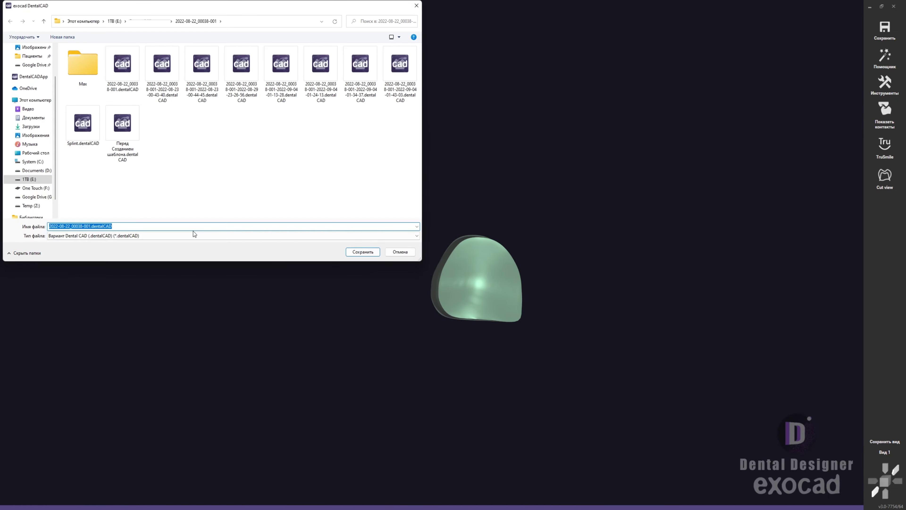
{"action": "left_click", "coordinate": [194, 233]}
{"action": "left_click", "coordinate": [194, 229]}
{"action": "key", "text": "Return"}
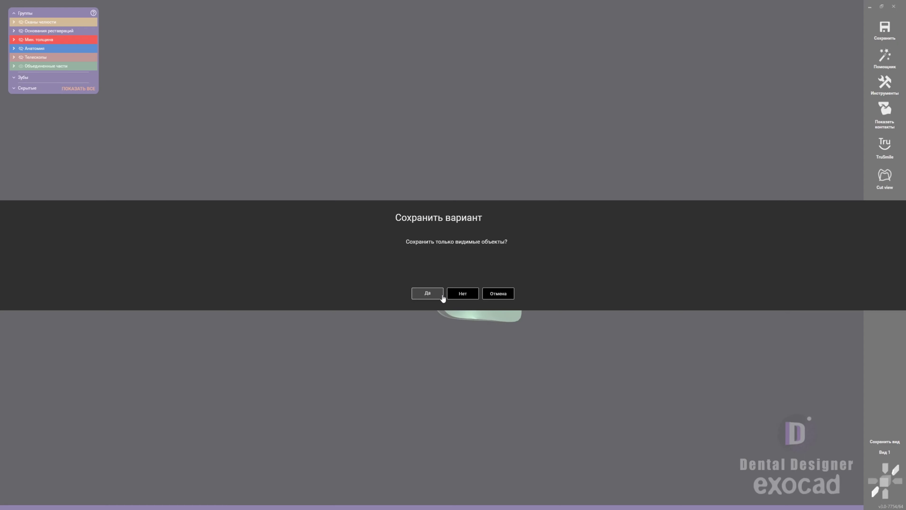
{"action": "left_click", "coordinate": [430, 294]}
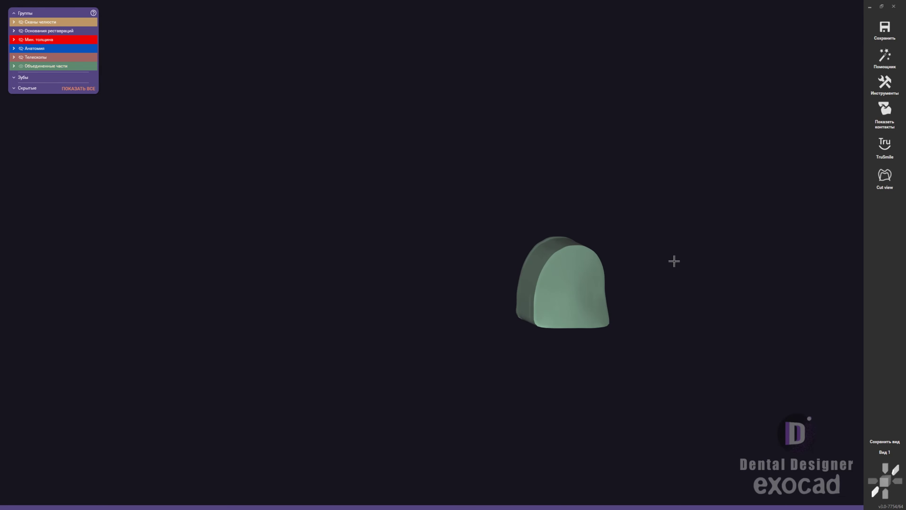
{"action": "right_click", "coordinate": [330, 284]}
{"action": "left_click", "coordinate": [392, 473]}
{"action": "type", "text": "21"}
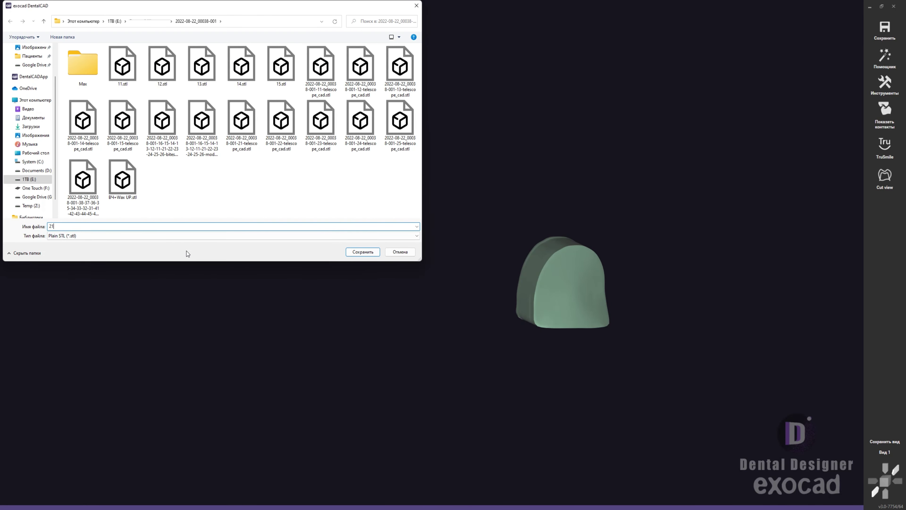
{"action": "left_click", "coordinate": [362, 251]}
{"action": "left_click", "coordinate": [421, 293]}
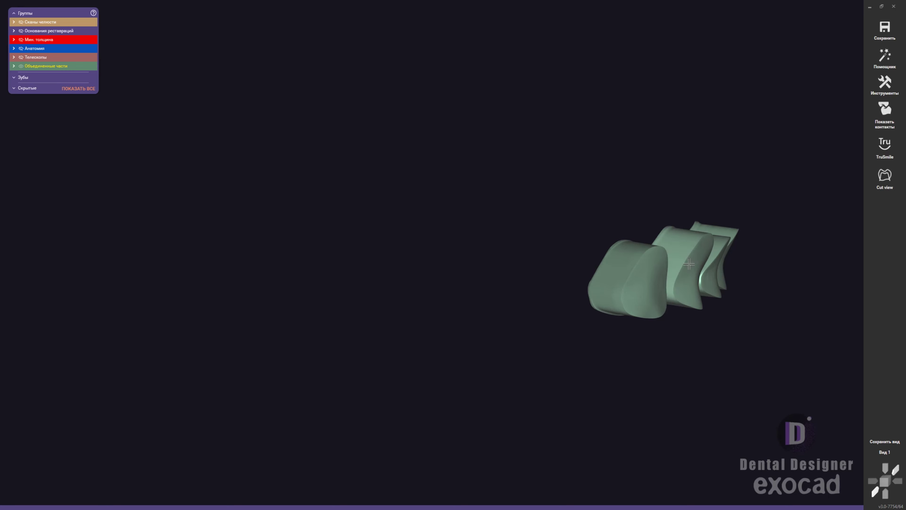
Step: Export copings 22.stl and 23.stl, saving only visible objects
{"action": "right_click", "coordinate": [367, 282]}
{"action": "left_click", "coordinate": [392, 473]}
{"action": "type", "text": "22"}
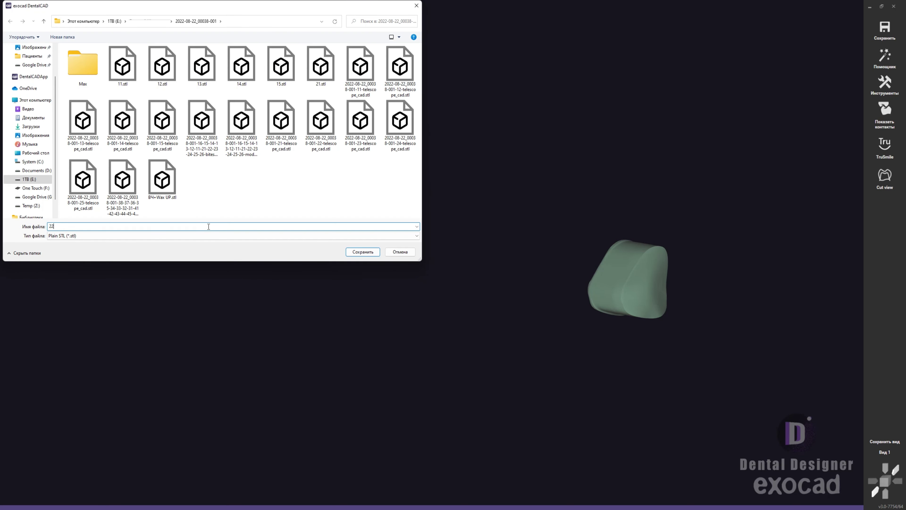
{"action": "key", "text": "Return"}
{"action": "left_click", "coordinate": [426, 293]}
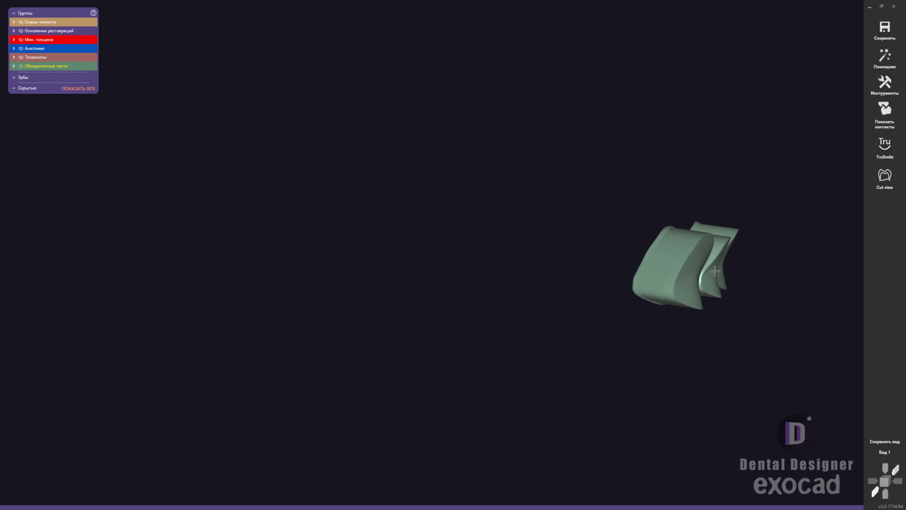
{"action": "right_click", "coordinate": [457, 270]}
{"action": "left_click", "coordinate": [481, 474]}
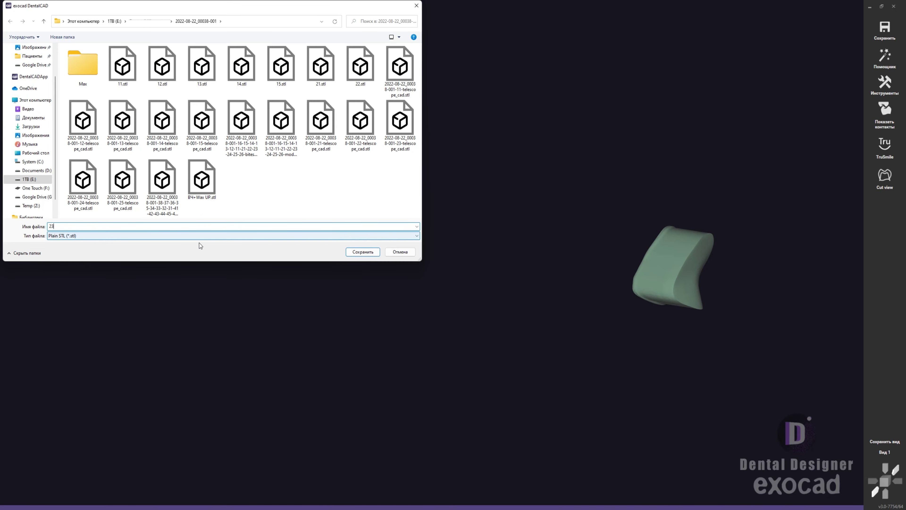
{"action": "left_click", "coordinate": [374, 252]}
{"action": "left_click", "coordinate": [432, 296]}
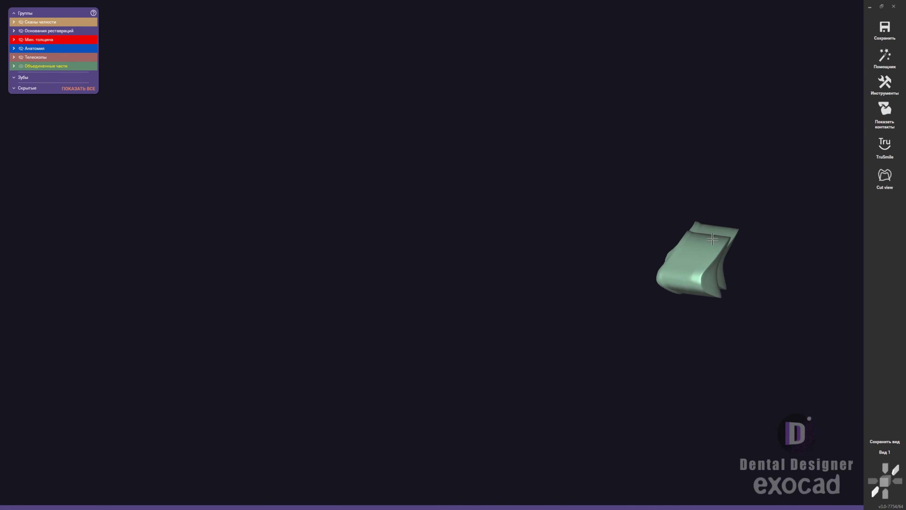
Step: Hide the exported coping and save the last remaining coping as STL
{"action": "left_click", "coordinate": [712, 238]}
{"action": "right_click", "coordinate": [481, 214]}
{"action": "left_click", "coordinate": [507, 453]}
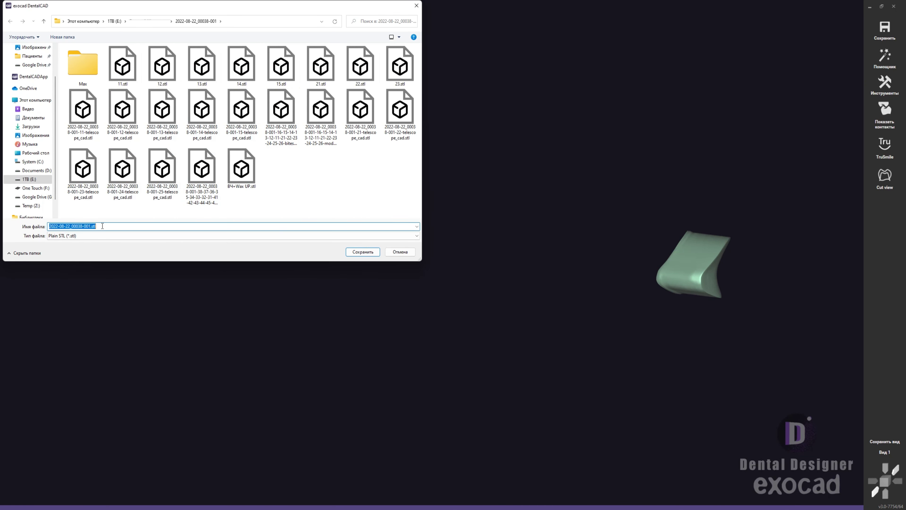
{"action": "key", "text": "Return"}
{"action": "left_click", "coordinate": [431, 290]}
Step: Save the remaining part as plain STL in scan coordinates, then return to the splint project
{"action": "right_click", "coordinate": [356, 214]}
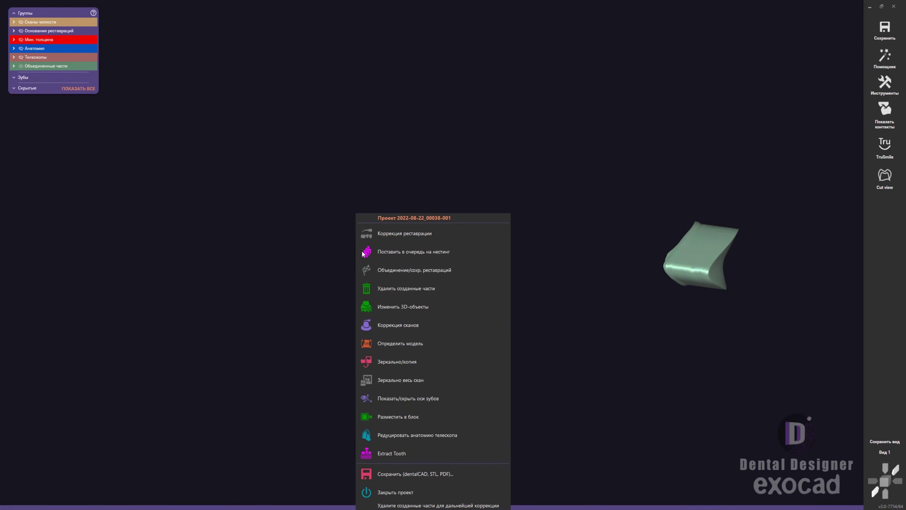
{"action": "left_click", "coordinate": [411, 473]}
{"action": "left_click", "coordinate": [197, 235]}
{"action": "left_click", "coordinate": [178, 246]}
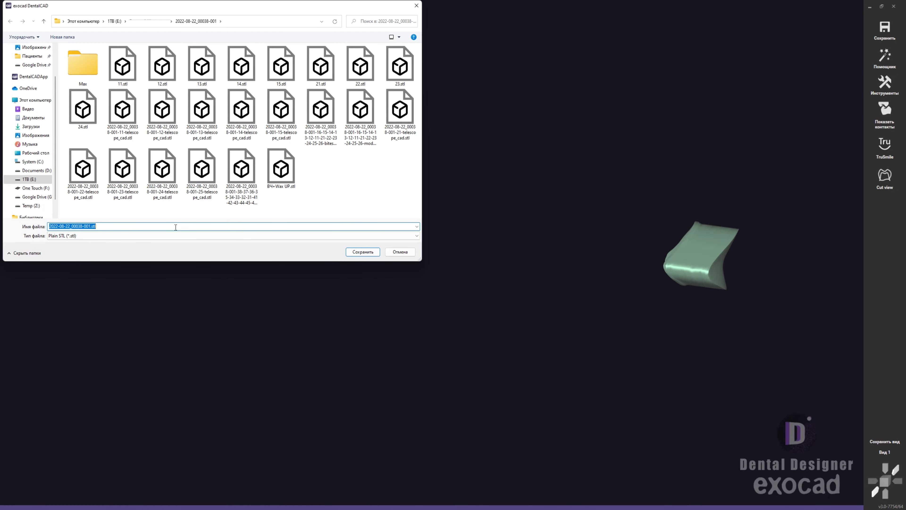
{"action": "left_click", "coordinate": [369, 254]}
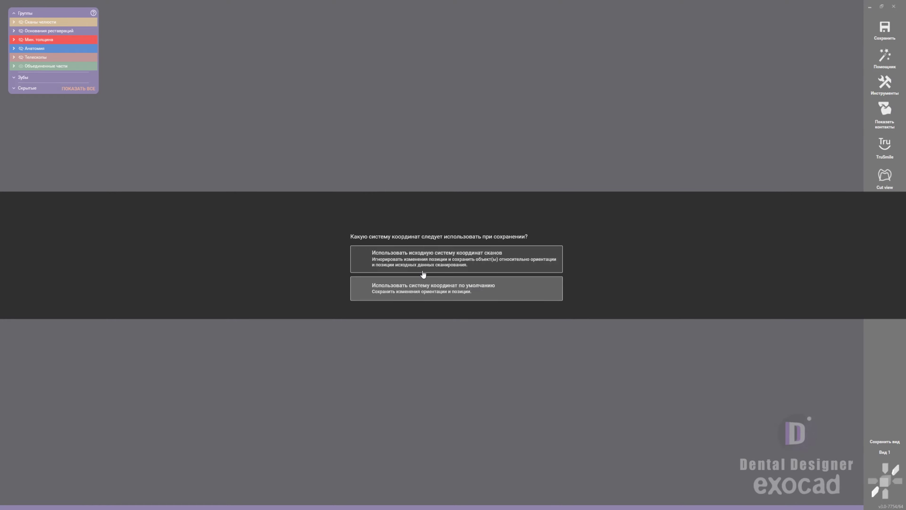
{"action": "left_click", "coordinate": [412, 262]}
{"action": "left_click", "coordinate": [121, 482]}
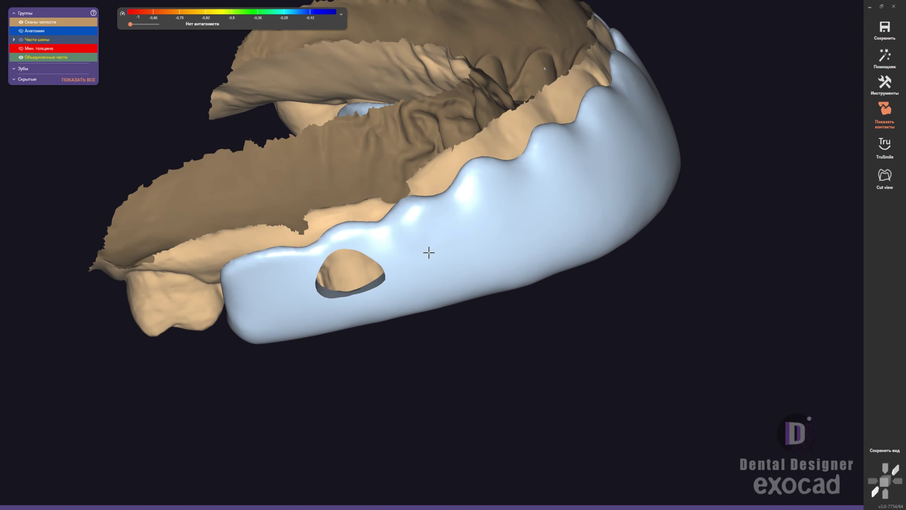
Step: Start the splint correction and load a coping STL from file as an attachment
{"action": "right_click", "coordinate": [426, 251]}
{"action": "left_click", "coordinate": [431, 245]}
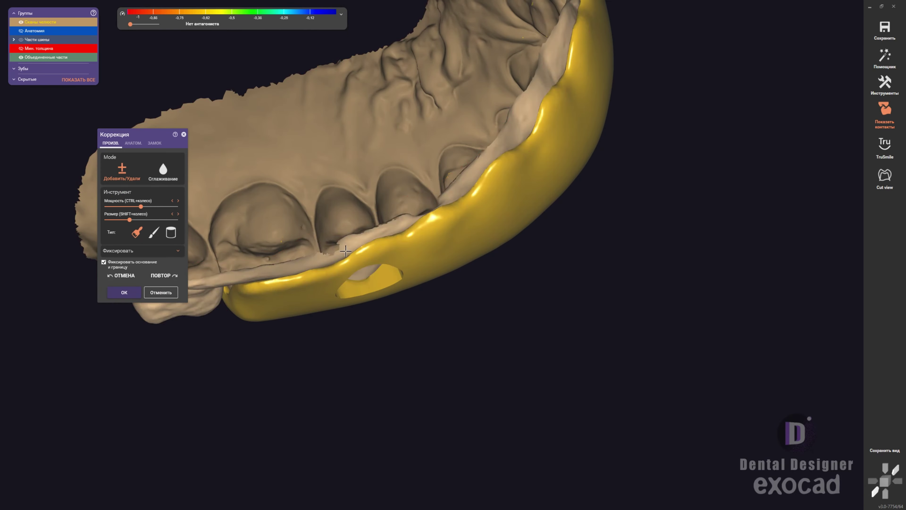
{"action": "mouse_move", "coordinate": [431, 246]}
{"action": "right_mouse_down"}
{"action": "mouse_move", "coordinate": [450, 316]}
{"action": "mouse_move", "coordinate": [390, 272]}
{"action": "right_mouse_up"}
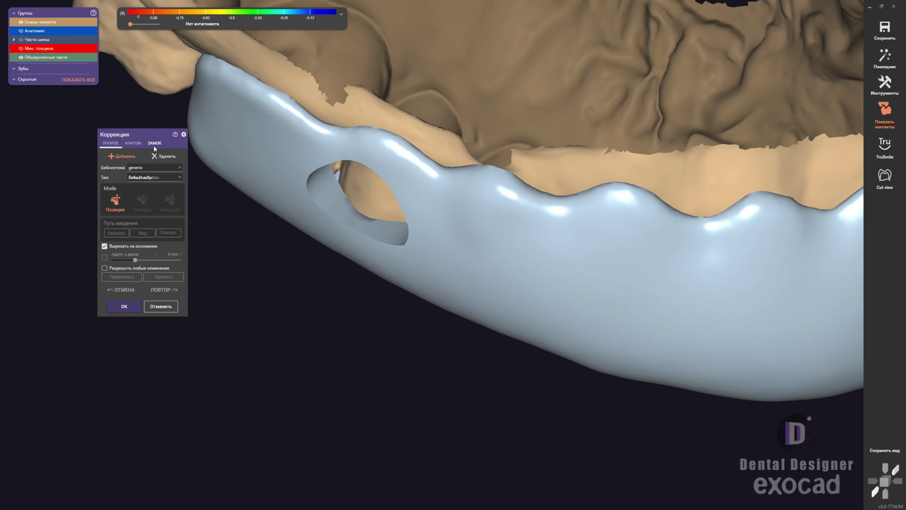
{"action": "left_click", "coordinate": [154, 146]}
{"action": "left_click", "coordinate": [141, 323]}
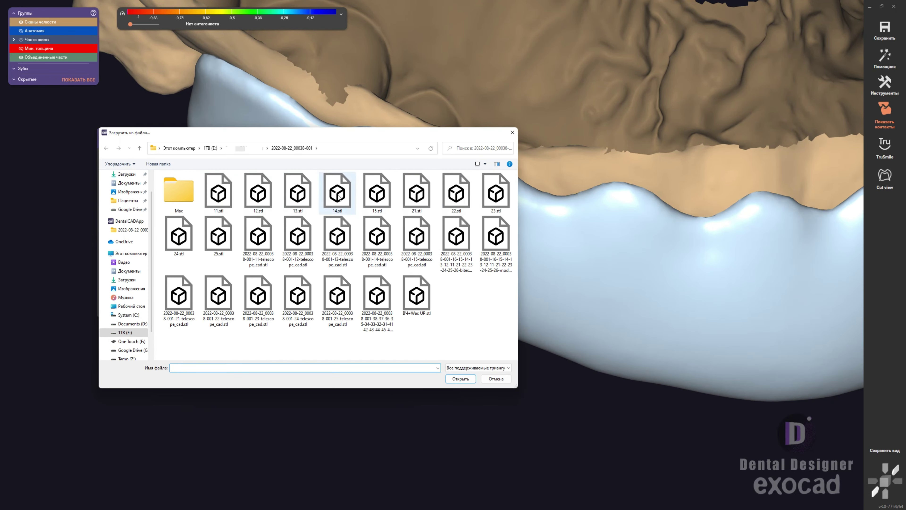
{"action": "double_click", "coordinate": [338, 193]}
{"action": "left_click", "coordinate": [416, 289]}
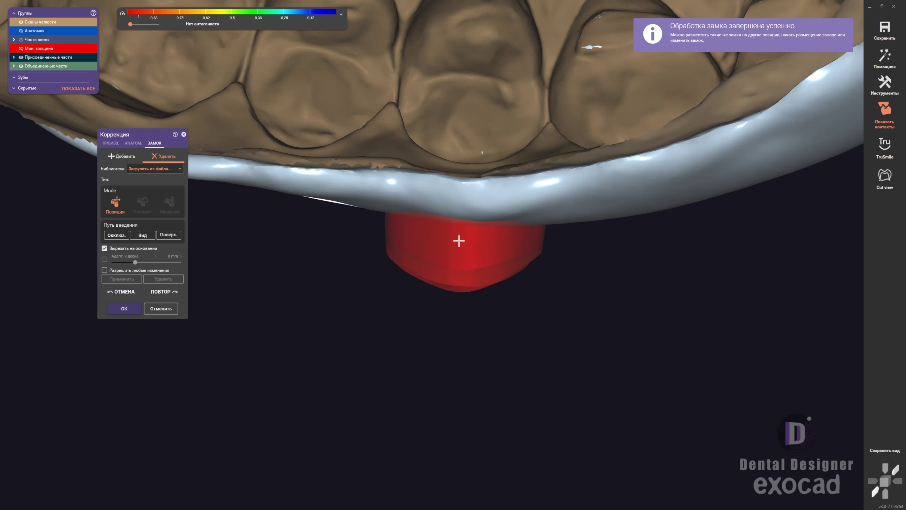
Step: Load 14.stl again as an attachment and answer the orientation prompt
{"action": "left_click", "coordinate": [155, 169]}
{"action": "right_click_drag", "start_coordinate": [365, 243], "coordinate": [321, 229]}
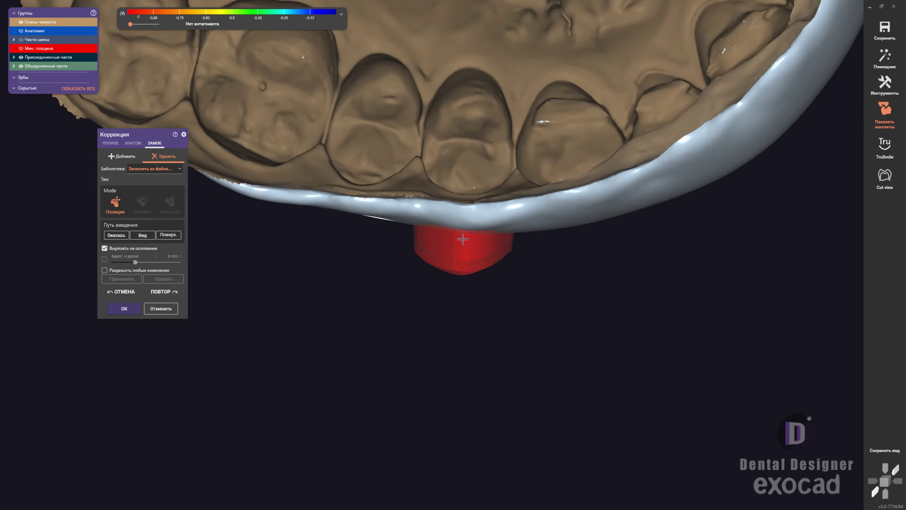
{"action": "left_click_drag", "start_coordinate": [321, 228], "coordinate": [213, 214]}
{"action": "left_click", "coordinate": [154, 168]}
{"action": "double_click", "coordinate": [337, 193]}
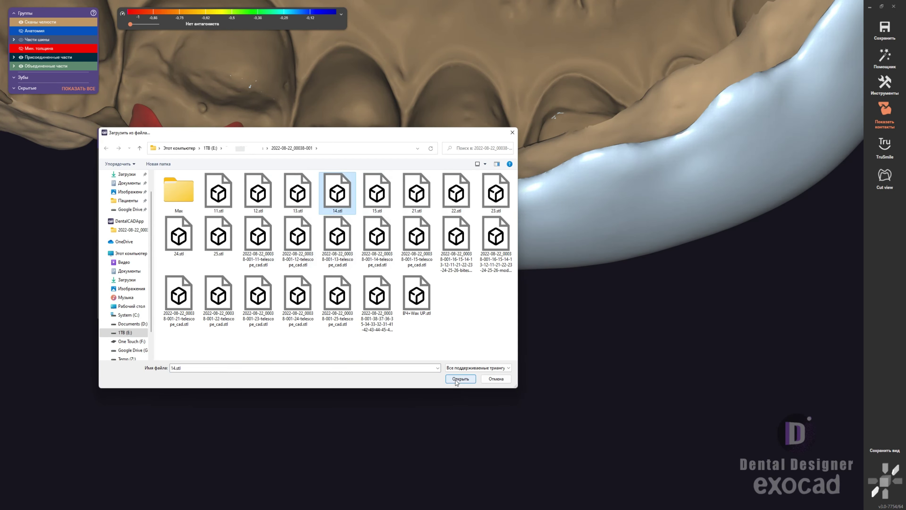
{"action": "left_click", "coordinate": [424, 294]}
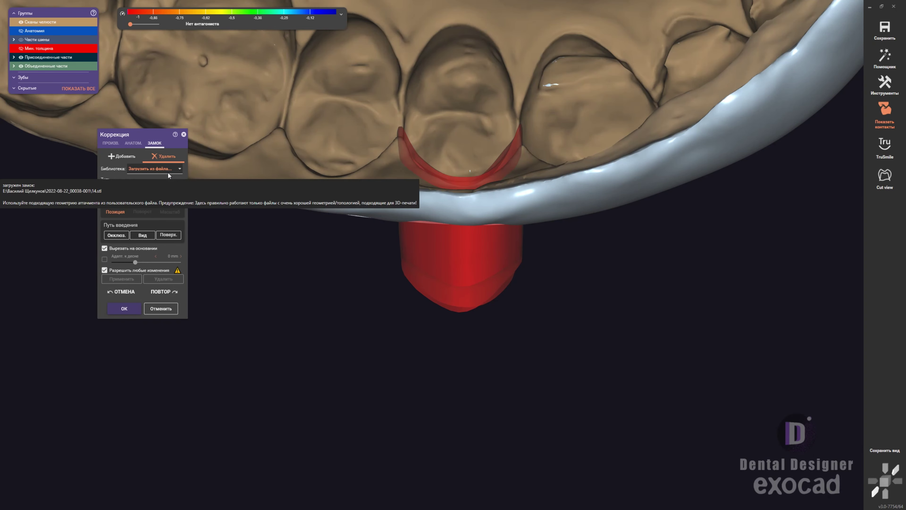
Step: Reload the 14.stl coping and apply it to cut its opening into the splint
{"action": "left_click", "coordinate": [168, 170]}
{"action": "left_click", "coordinate": [160, 345]}
{"action": "double_click", "coordinate": [320, 199]}
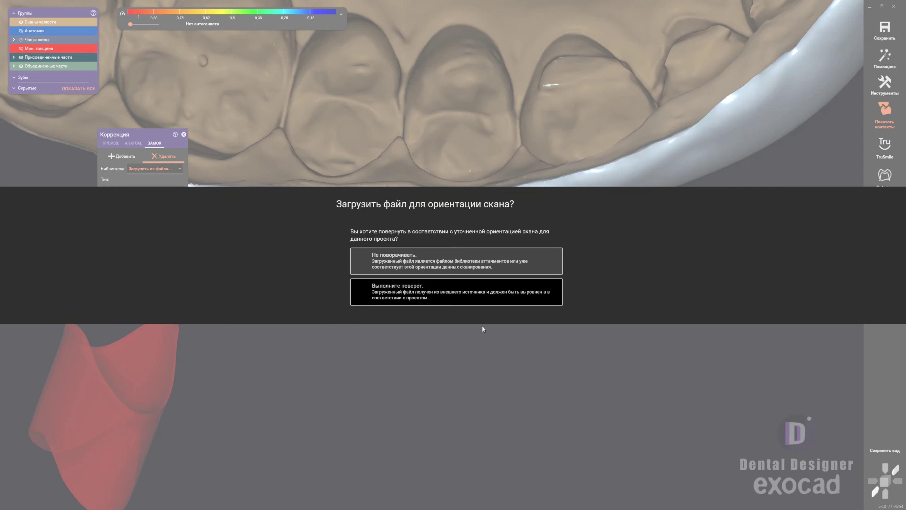
{"action": "left_click", "coordinate": [424, 293]}
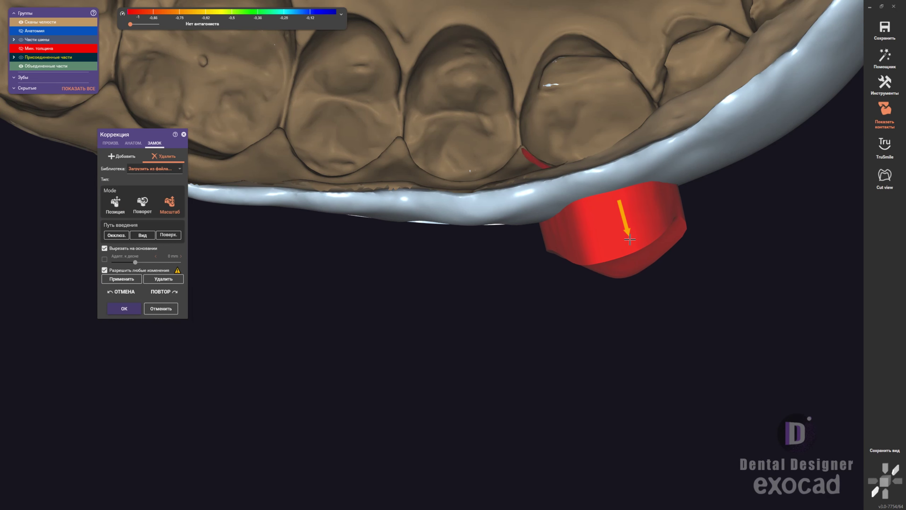
{"action": "left_click", "coordinate": [122, 279]}
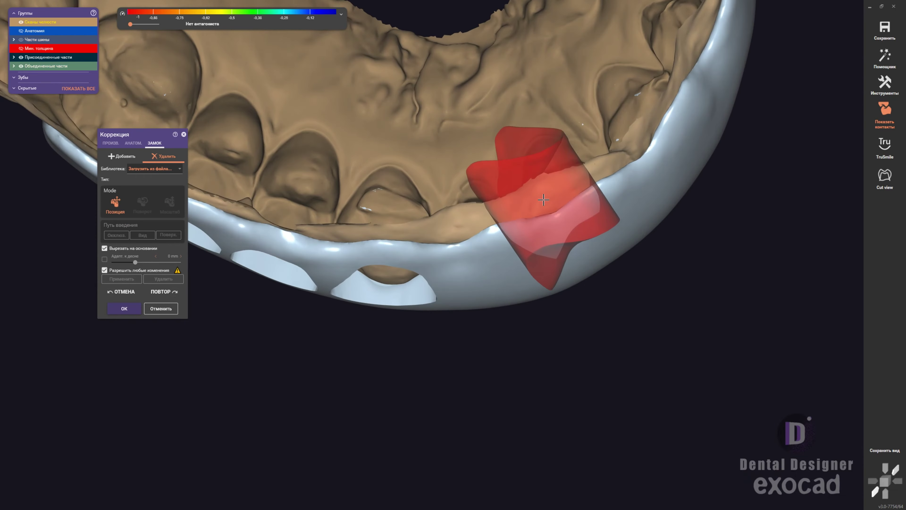
Step: Load the next coping STL as an attachment and cut its opening into the splint
{"action": "left_click", "coordinate": [168, 168]}
{"action": "left_click", "coordinate": [160, 345]}
{"action": "double_click", "coordinate": [430, 327]}
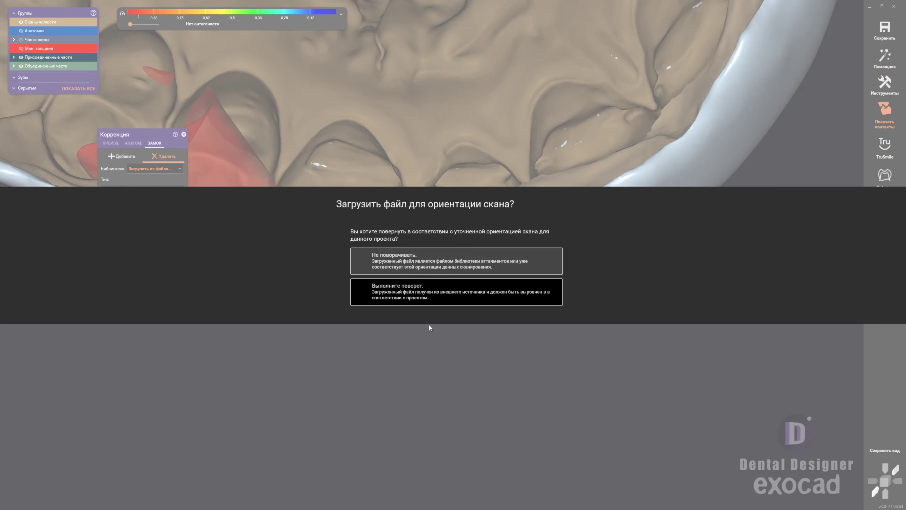
{"action": "left_click", "coordinate": [428, 260]}
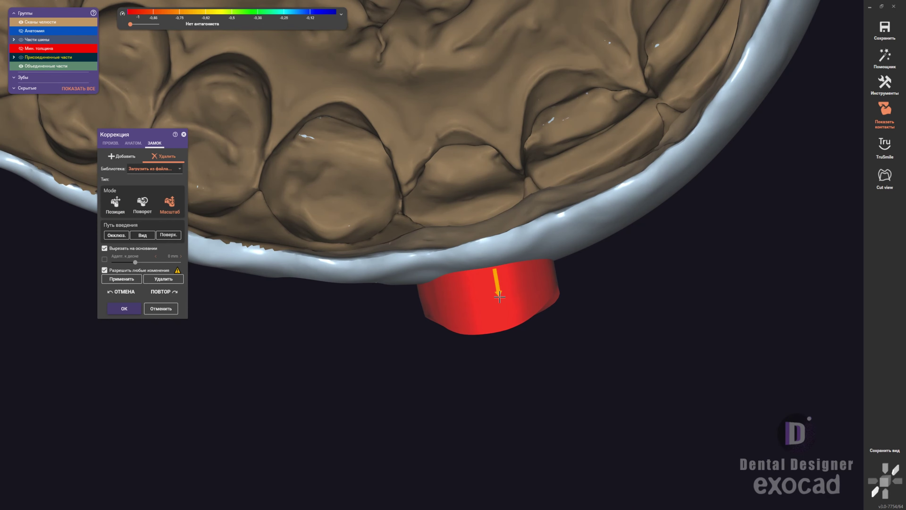
{"action": "left_click", "coordinate": [130, 275]}
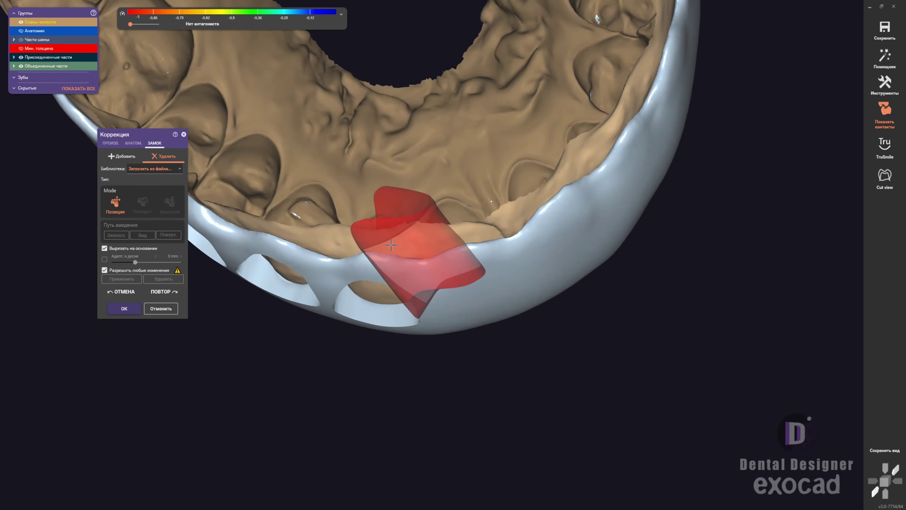
Step: Load 11.stl as an attachment and cut its opening into the splint
{"action": "left_click", "coordinate": [168, 169]}
{"action": "left_click", "coordinate": [164, 348]}
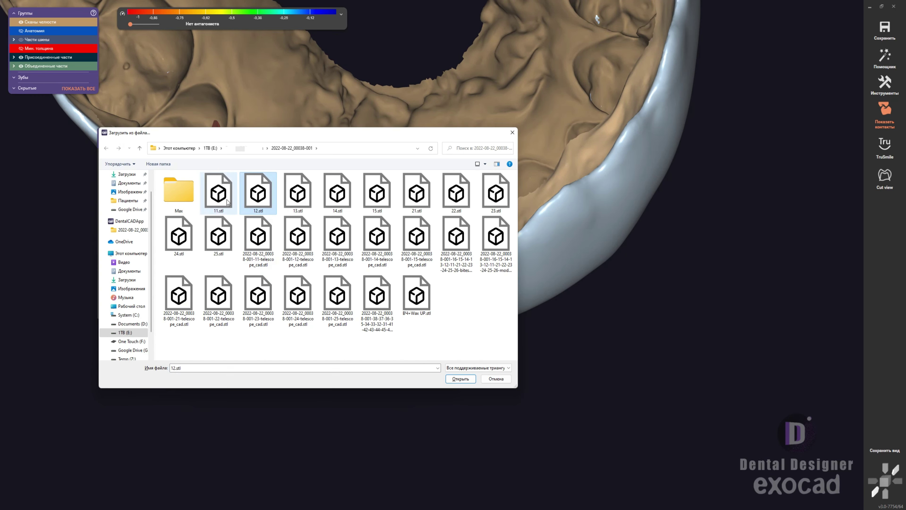
{"action": "left_click", "coordinate": [227, 202]}
{"action": "left_click", "coordinate": [460, 378]}
{"action": "left_click", "coordinate": [456, 293]}
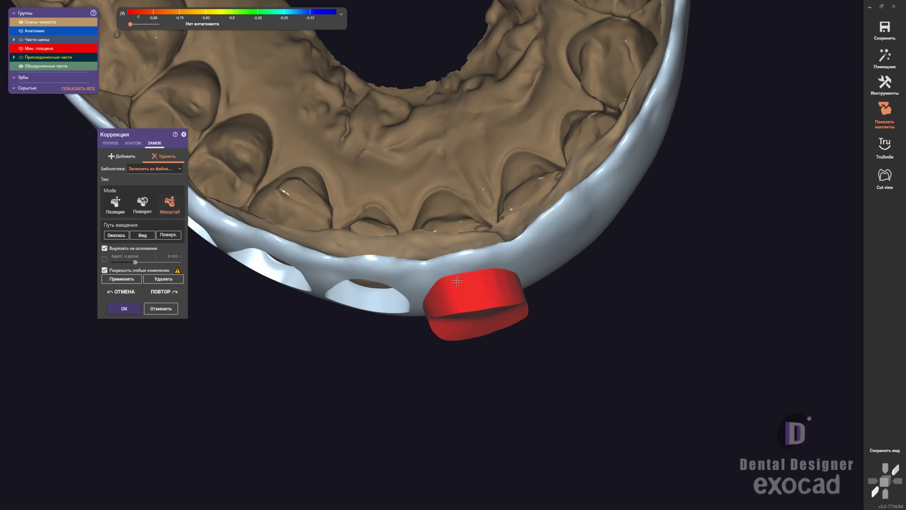
{"action": "right_click_drag", "start_coordinate": [457, 282], "coordinate": [488, 291]}
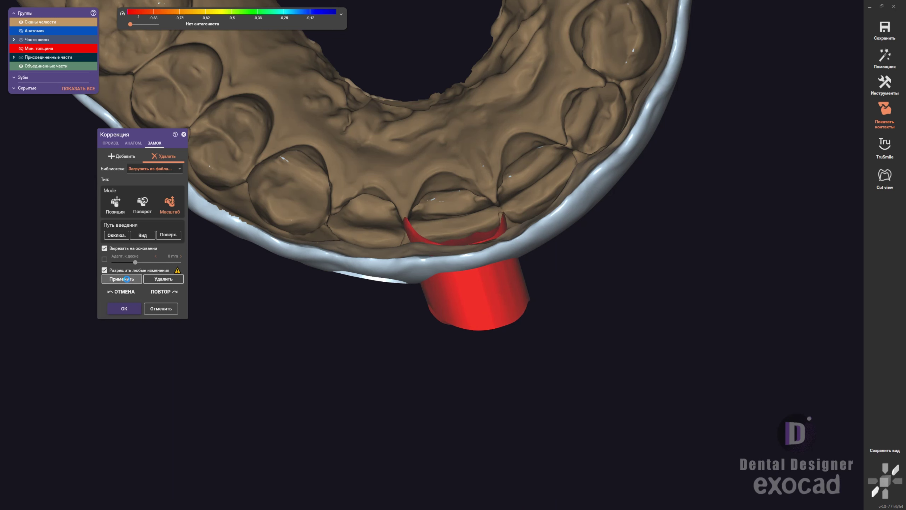
{"action": "left_click", "coordinate": [127, 278]}
Step: Load another coping STL, scale it, and cut its opening into the splint
{"action": "right_click_drag", "start_coordinate": [428, 321], "coordinate": [321, 339]}
{"action": "left_click", "coordinate": [179, 169]}
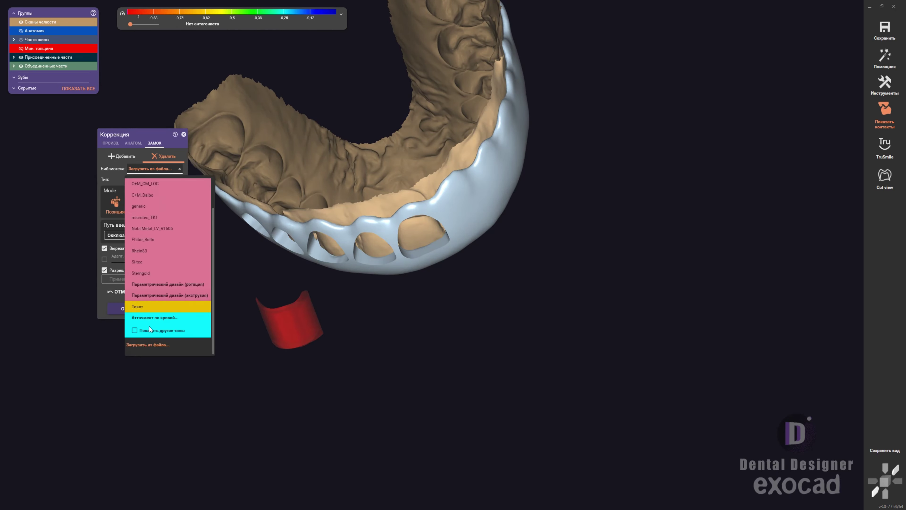
{"action": "left_click", "coordinate": [148, 344]}
{"action": "left_click", "coordinate": [414, 192]}
{"action": "left_click", "coordinate": [477, 388]}
{"action": "scroll", "coordinate": [444, 182], "scroll_direction": "up", "scroll_amount": 5}
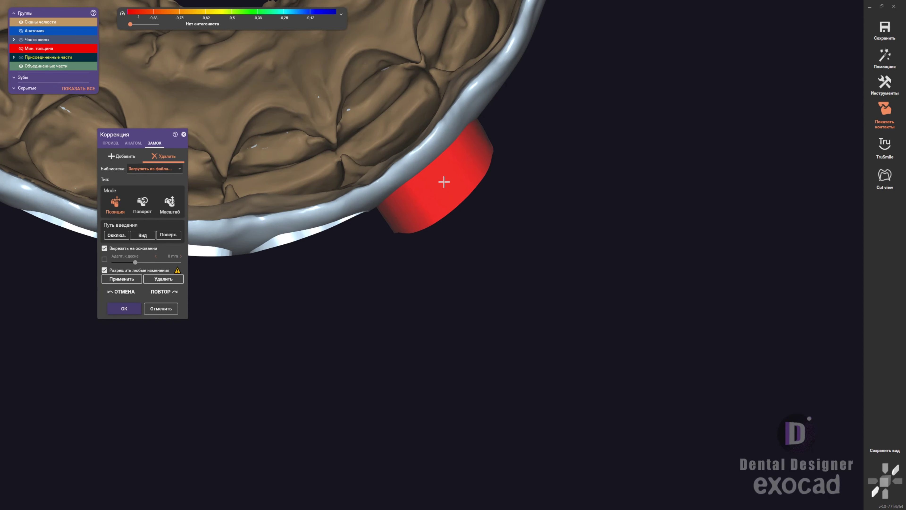
{"action": "key", "text": "shift"}
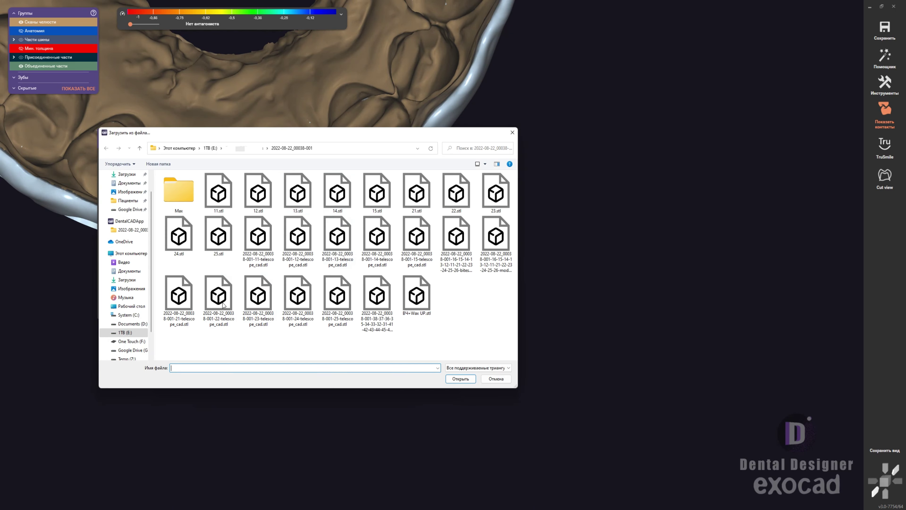
{"action": "left_click", "coordinate": [460, 379]}
{"action": "left_click", "coordinate": [435, 291]}
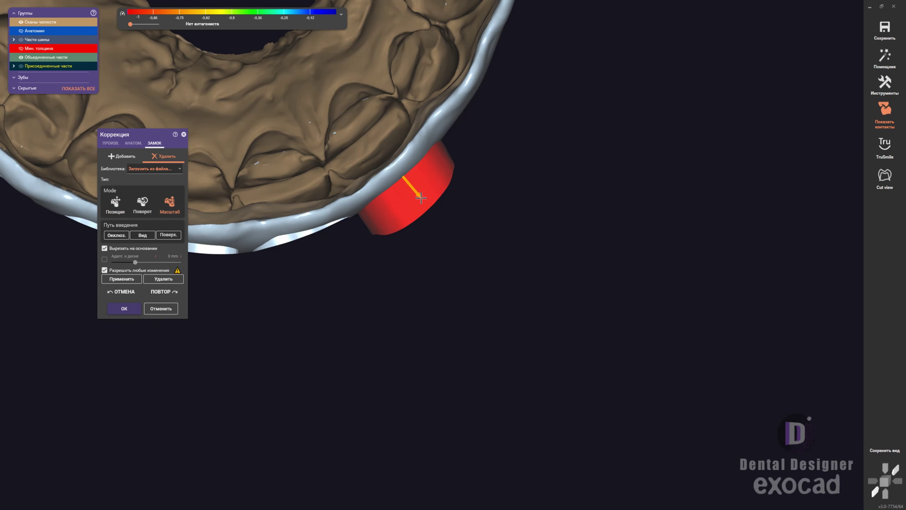
{"action": "left_click", "coordinate": [132, 282]}
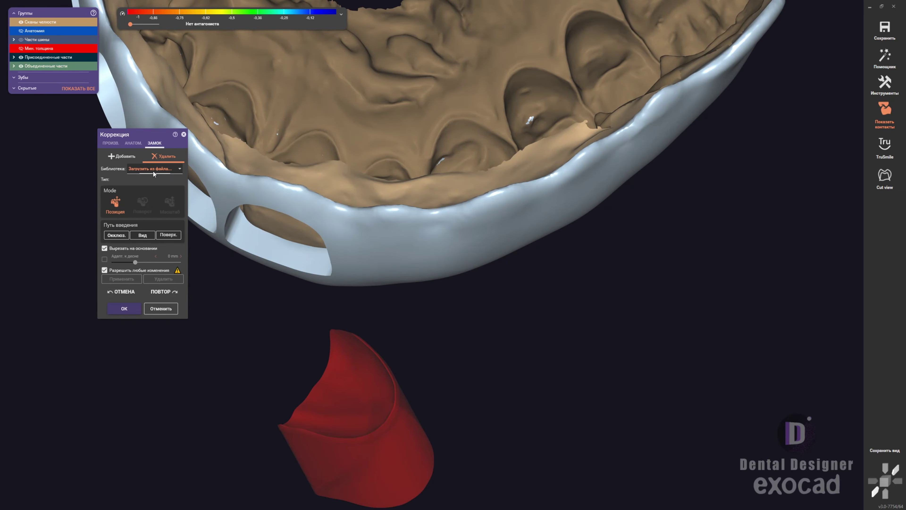
Step: Load the 22.stl and 23.stl copings as attachments
{"action": "left_click", "coordinate": [154, 171]}
{"action": "left_click", "coordinate": [453, 193]}
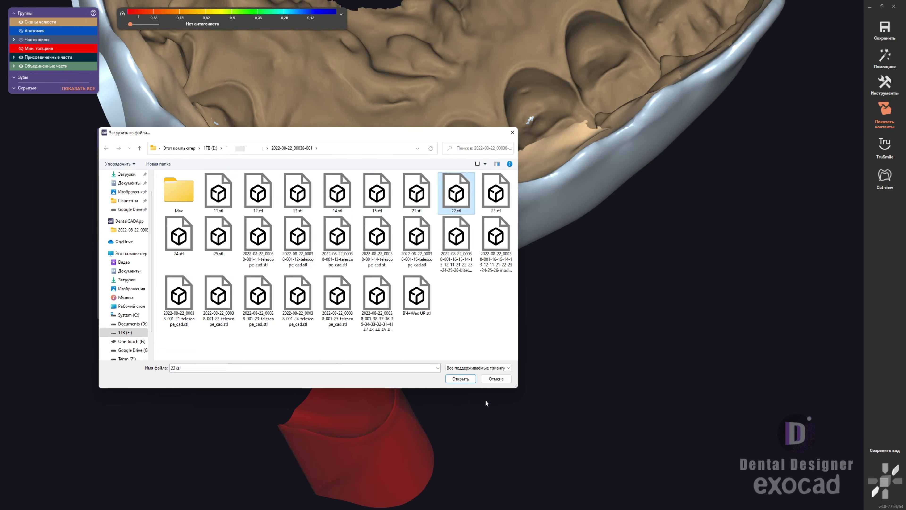
{"action": "left_click", "coordinate": [461, 376]}
{"action": "left_click", "coordinate": [424, 297]}
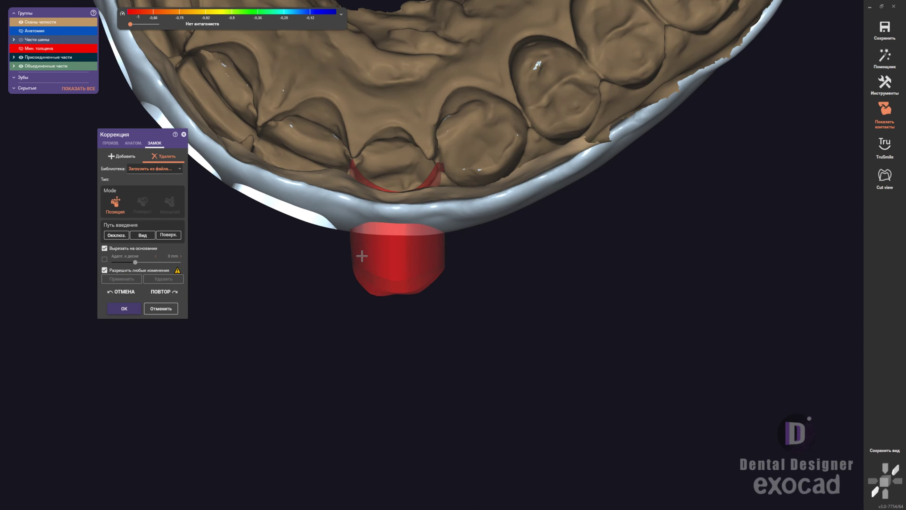
{"action": "left_click", "coordinate": [154, 169]}
{"action": "left_click", "coordinate": [157, 330]}
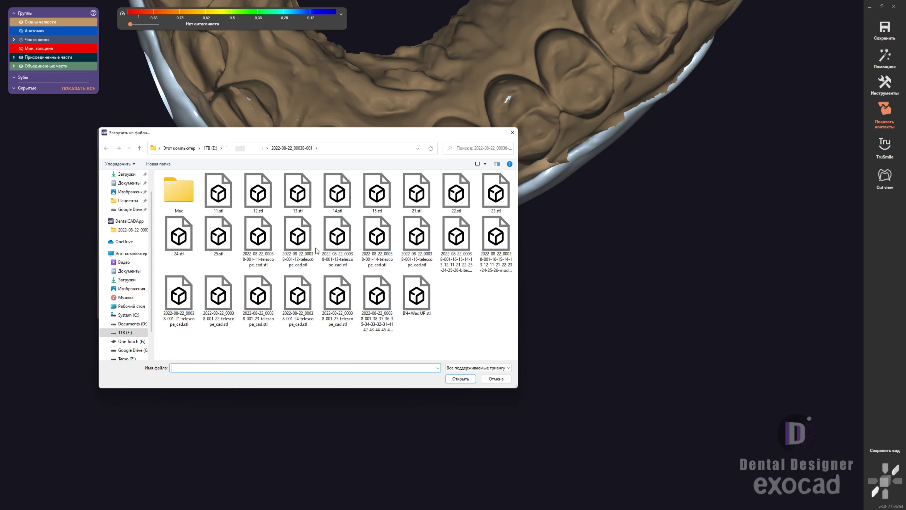
{"action": "left_click", "coordinate": [460, 379]}
{"action": "left_click", "coordinate": [424, 296]}
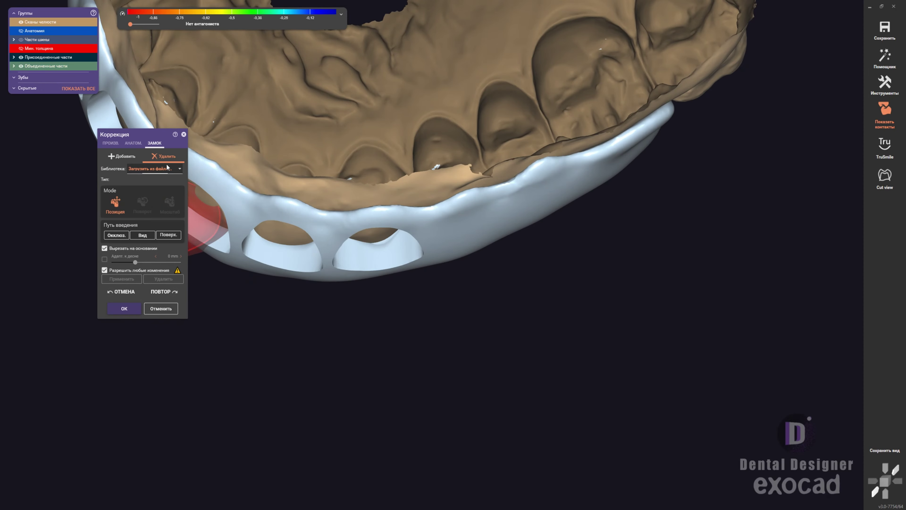
Step: Load 25.stl as an attachment, scale it, and cut its opening into the splint
{"action": "left_click", "coordinate": [175, 169]}
{"action": "left_click", "coordinate": [147, 344]}
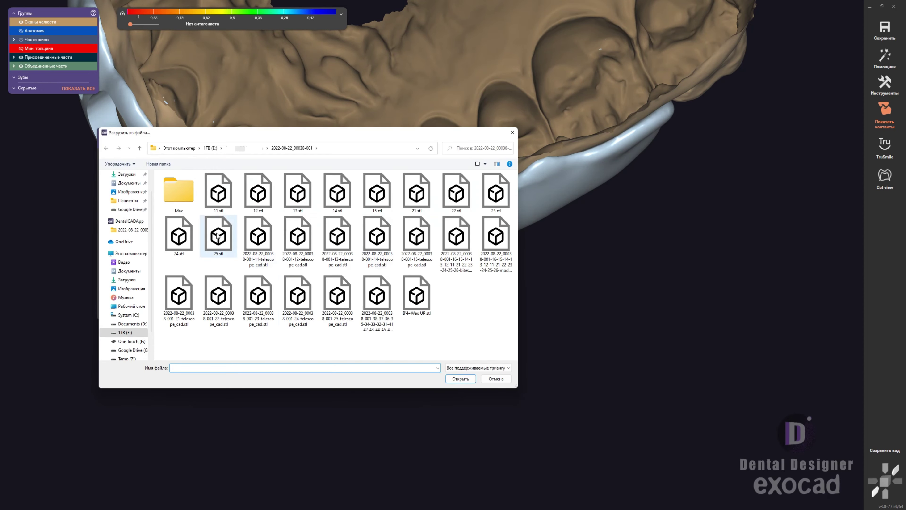
{"action": "left_click", "coordinate": [460, 378]}
{"action": "left_click", "coordinate": [437, 289]}
{"action": "left_click", "coordinate": [170, 203]}
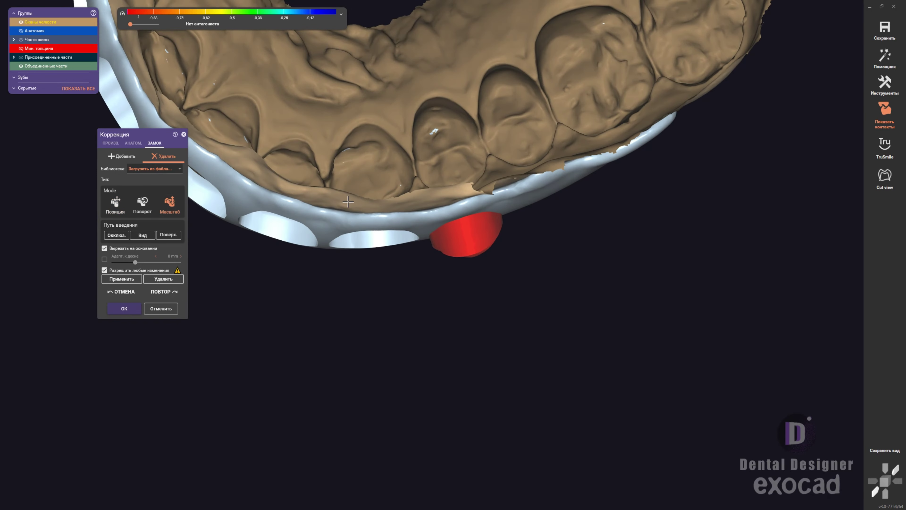
{"action": "left_click", "coordinate": [122, 278]}
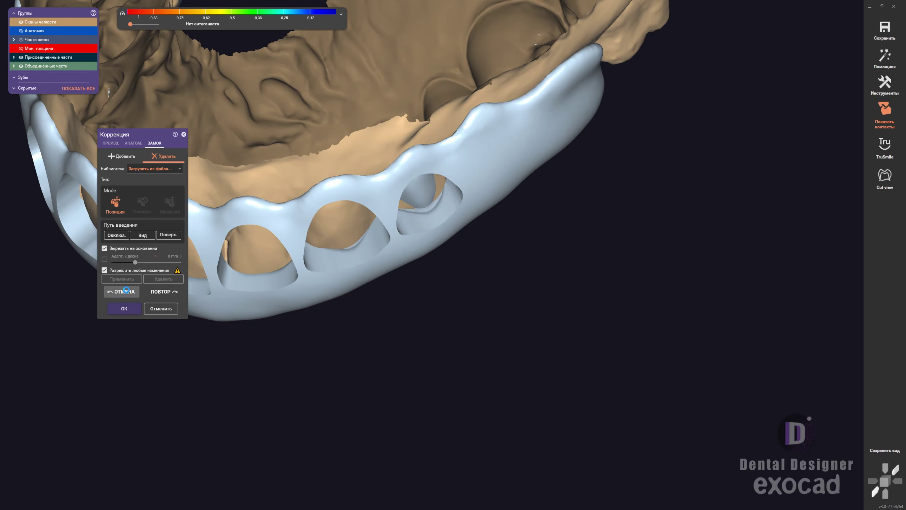
Step: Reload the 25.stl cut-out shape from file and switch to resizing it
{"action": "left_click", "coordinate": [154, 168]}
{"action": "left_click", "coordinate": [158, 345]}
{"action": "double_click", "coordinate": [178, 237]}
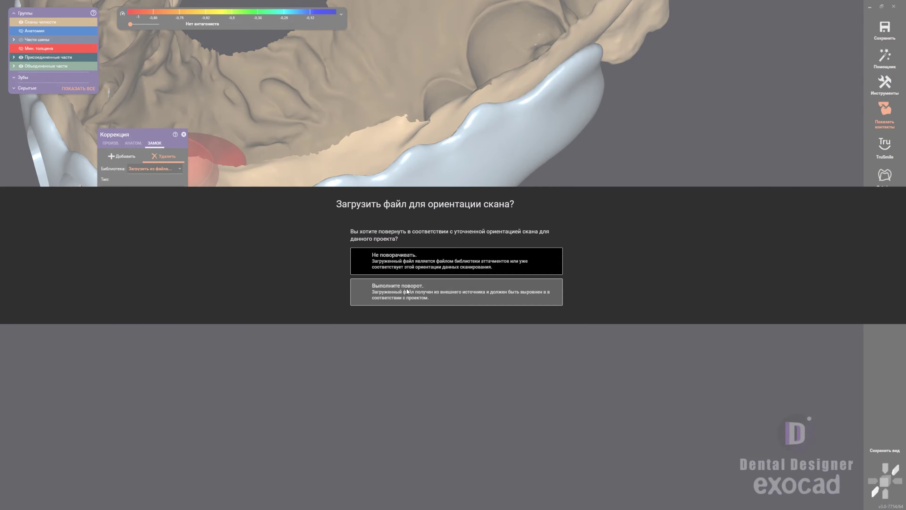
{"action": "left_click", "coordinate": [455, 291]}
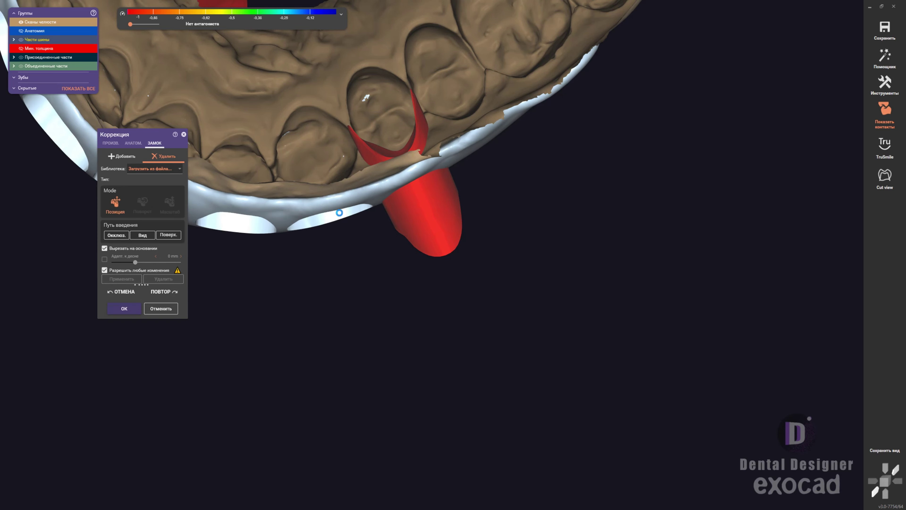
{"action": "left_click", "coordinate": [122, 156]}
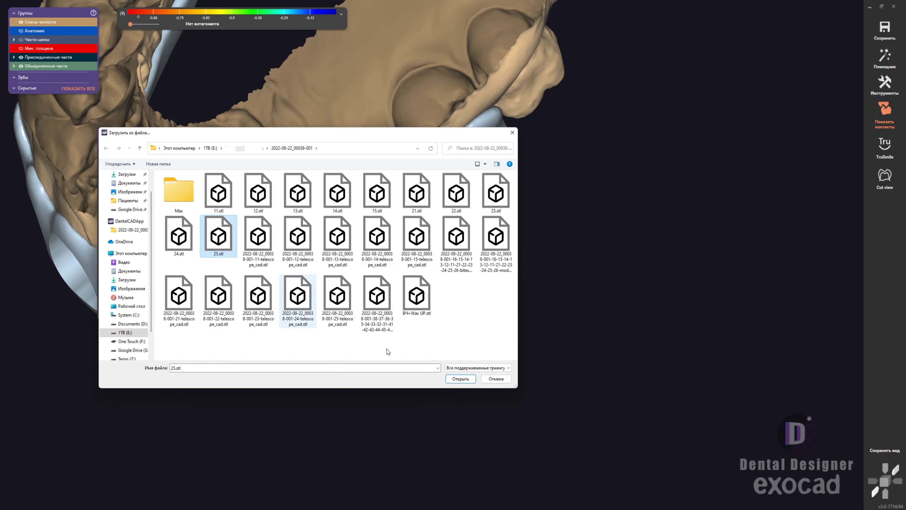
{"action": "key", "text": "Return"}
{"action": "left_click", "coordinate": [460, 291]}
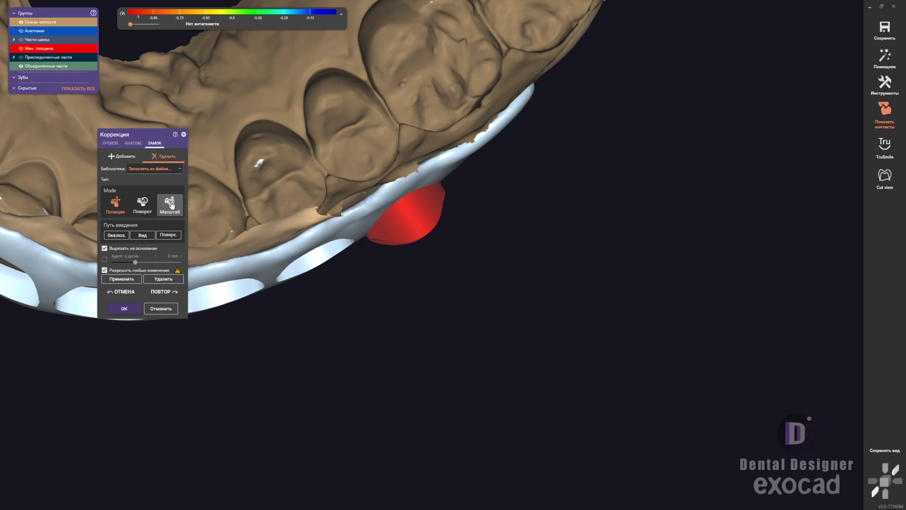
{"action": "left_click", "coordinate": [170, 203]}
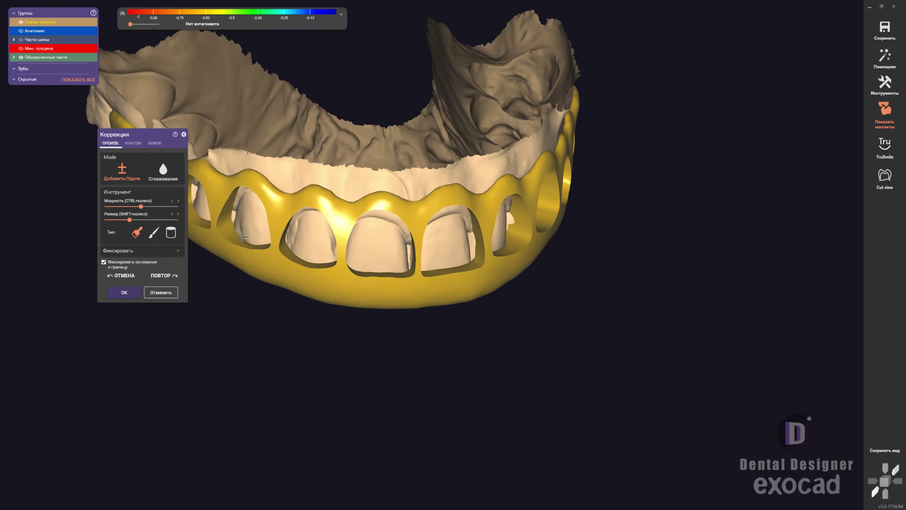
Step: Switch to the anatomical (АНАТОМ.) correction options and smooth the rims around the splint's tooth openings
{"action": "mouse_move", "coordinate": [242, 236]}
{"action": "right_mouse_down"}
{"action": "mouse_move", "coordinate": [388, 211]}
{"action": "mouse_move", "coordinate": [386, 199]}
{"action": "right_mouse_up"}
{"action": "scroll", "coordinate": [384, 186], "scroll_direction": "up", "scroll_amount": 3}
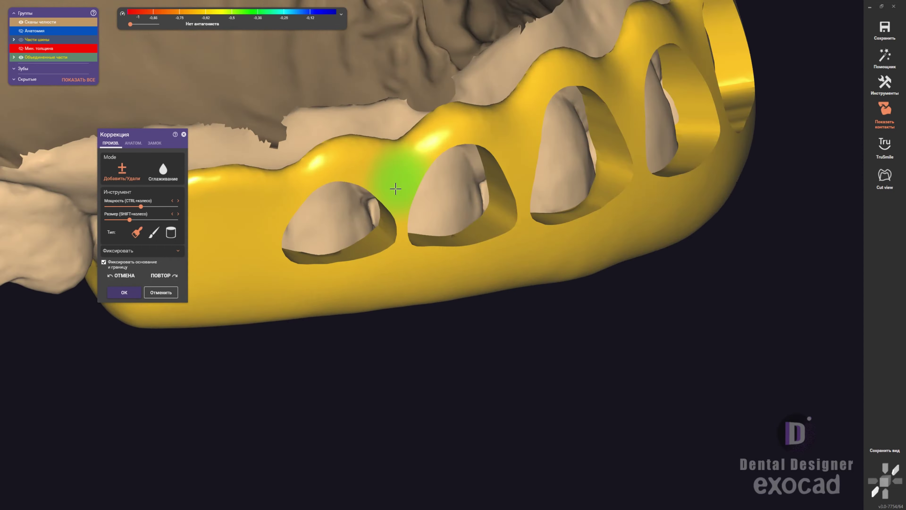
{"action": "scroll", "coordinate": [395, 189], "scroll_direction": "down", "scroll_amount": 3}
{"action": "left_click", "coordinate": [133, 142]}
{"action": "right_click_drag", "start_coordinate": [356, 232], "coordinate": [403, 223]}
{"action": "scroll", "coordinate": [403, 224], "scroll_direction": "up", "scroll_amount": 2}
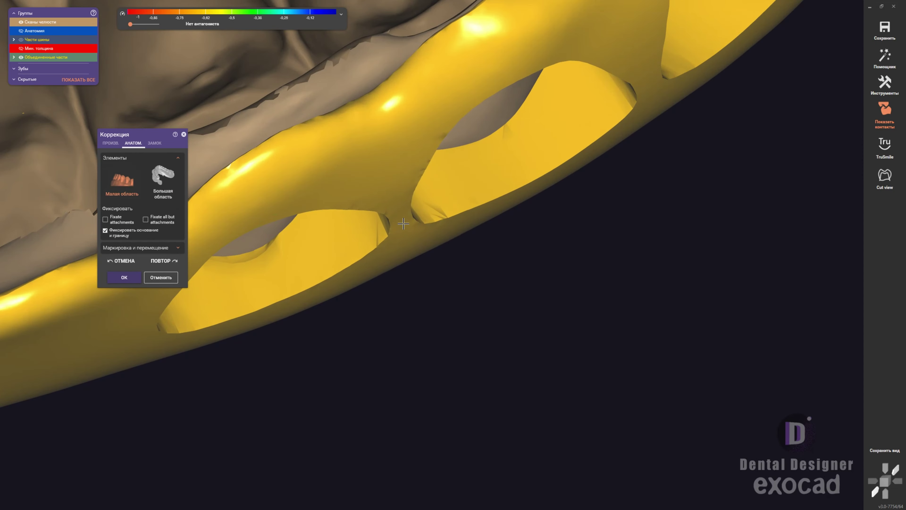
{"action": "scroll", "coordinate": [400, 218], "scroll_direction": "down", "scroll_amount": 3}
{"action": "scroll", "coordinate": [428, 264], "scroll_direction": "up", "scroll_amount": 3}
{"action": "mouse_move", "coordinate": [359, 178]}
{"action": "right_mouse_down"}
{"action": "mouse_move", "coordinate": [428, 264]}
{"action": "mouse_move", "coordinate": [376, 251]}
{"action": "right_mouse_up"}
{"action": "scroll", "coordinate": [467, 259], "scroll_direction": "down", "scroll_amount": 3}
{"action": "scroll", "coordinate": [295, 311], "scroll_direction": "up", "scroll_amount": 2}
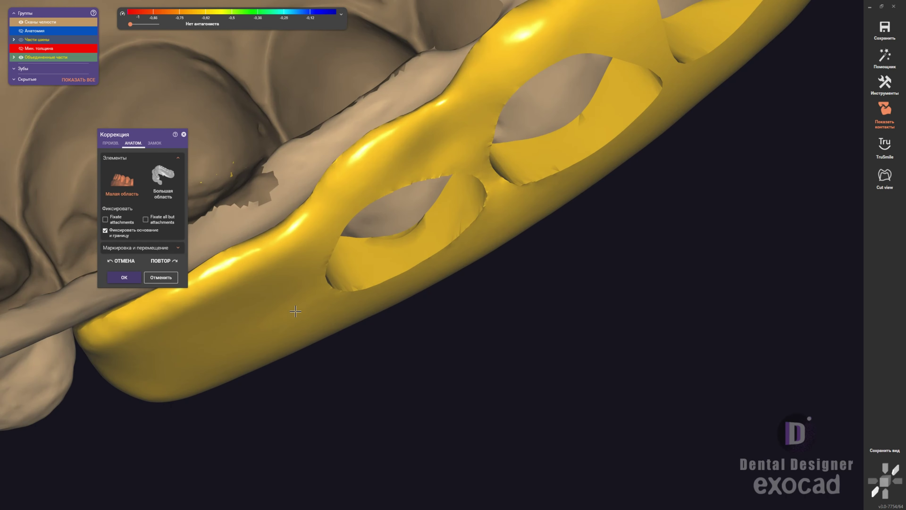
{"action": "scroll", "coordinate": [329, 291], "scroll_direction": "down", "scroll_amount": 2}
Step: Finish smoothing with the freeform (ПРОИЗВ.) tools, then open a cross-section cut view of the splint
{"action": "left_click", "coordinate": [110, 142]}
{"action": "mouse_move", "coordinate": [321, 322]}
{"action": "right_mouse_down"}
{"action": "mouse_move", "coordinate": [318, 394]}
{"action": "mouse_move", "coordinate": [428, 321]}
{"action": "right_mouse_up"}
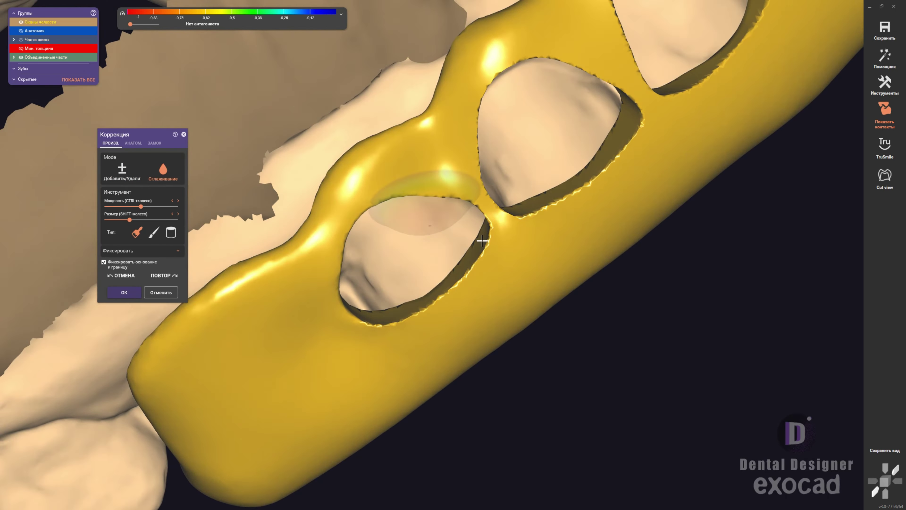
{"action": "scroll", "coordinate": [482, 266], "scroll_direction": "up", "scroll_amount": 3}
{"action": "scroll", "coordinate": [475, 269], "scroll_direction": "down", "scroll_amount": 2}
{"action": "right_click_drag", "start_coordinate": [475, 269], "coordinate": [678, 272]}
{"action": "scroll", "coordinate": [521, 274], "scroll_direction": "up", "scroll_amount": 3}
{"action": "scroll", "coordinate": [521, 274], "scroll_direction": "down", "scroll_amount": 2}
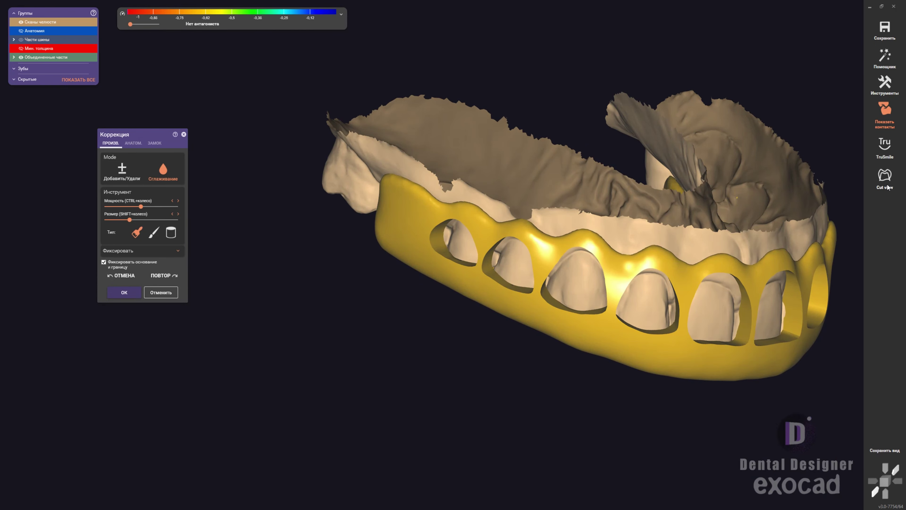
{"action": "scroll", "coordinate": [678, 272], "scroll_direction": "up", "scroll_amount": 2}
{"action": "left_click", "coordinate": [885, 177]}
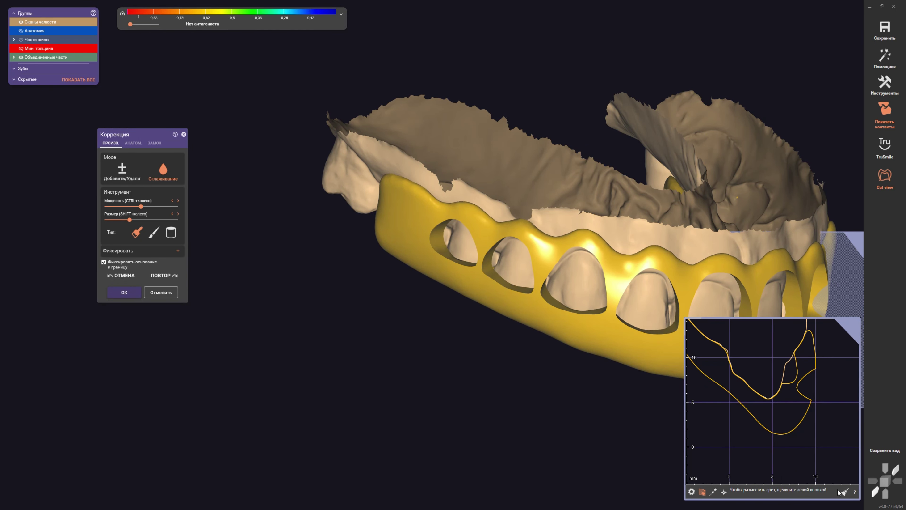
Step: Measure the splint's cross-section thickness, about 3.14 mm, in measure mode
{"action": "left_click", "coordinate": [713, 495]}
{"action": "scroll", "coordinate": [551, 296], "scroll_direction": "up", "scroll_amount": 2}
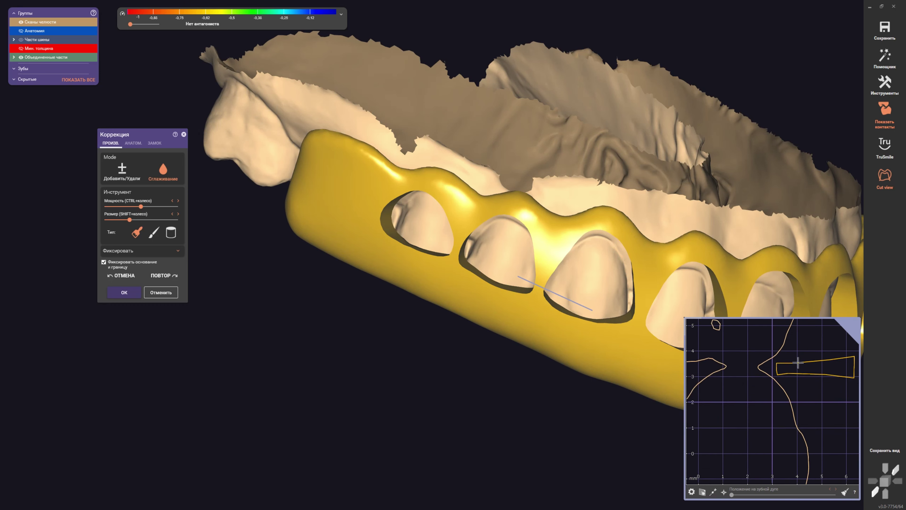
{"action": "scroll", "coordinate": [798, 362], "scroll_direction": "up", "scroll_amount": 2}
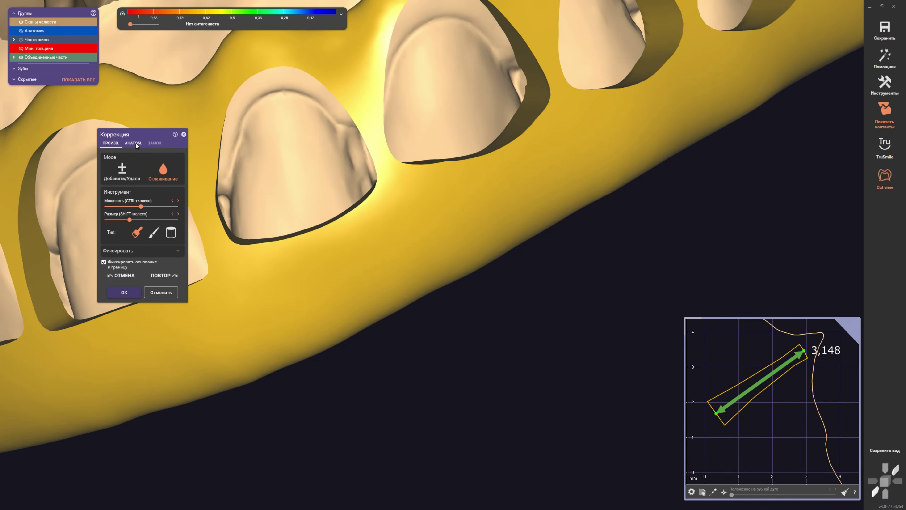
Step: Smooth the splint surface further with Сглаживание and apply the corrections
{"action": "left_click", "coordinate": [136, 145]}
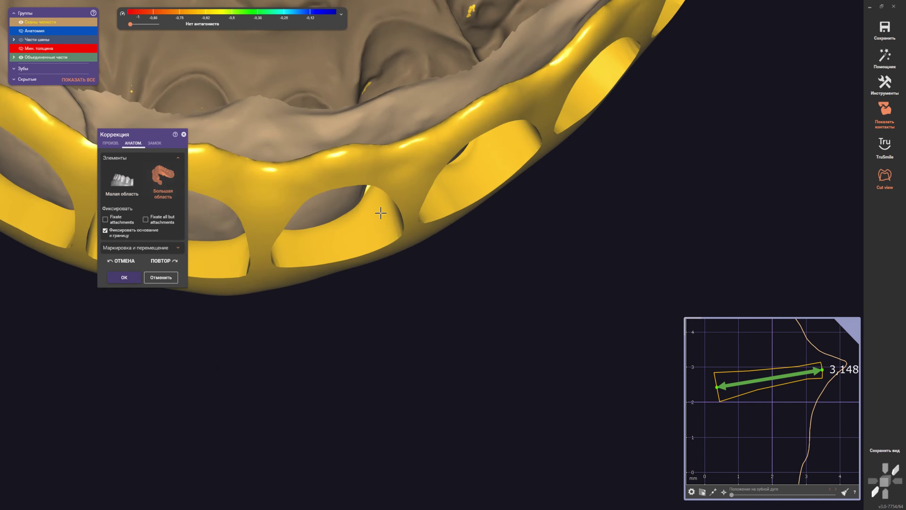
{"action": "right_click_drag", "start_coordinate": [248, 297], "coordinate": [46, 151]}
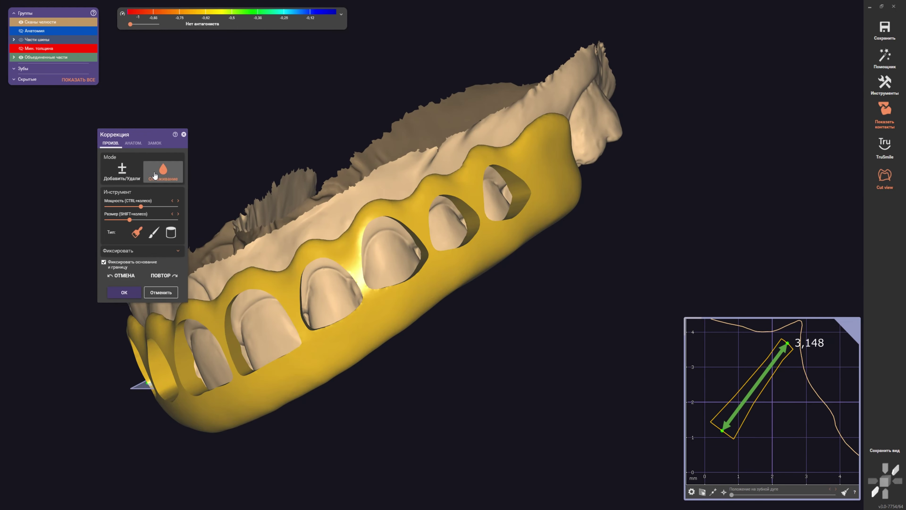
{"action": "left_click", "coordinate": [154, 175]}
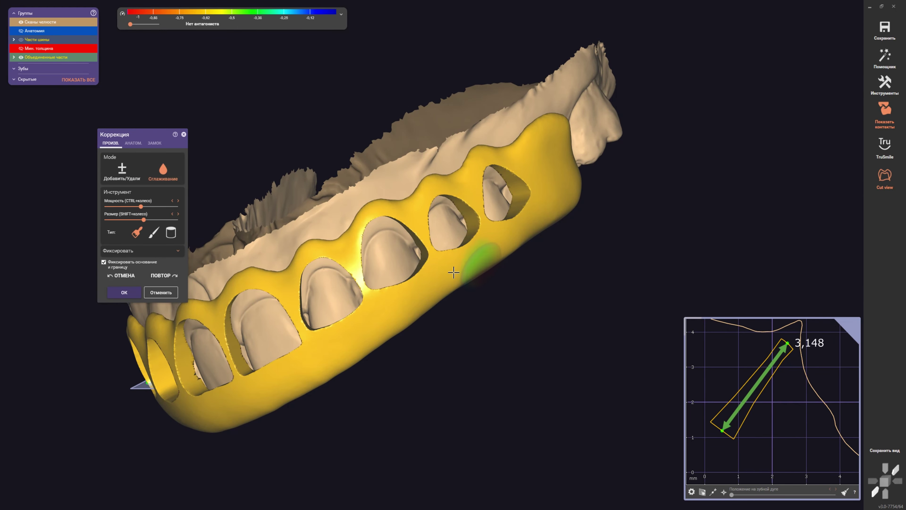
{"action": "right_click_drag", "start_coordinate": [345, 346], "coordinate": [509, 308]}
{"action": "scroll", "coordinate": [510, 308], "scroll_direction": "up", "scroll_amount": 5}
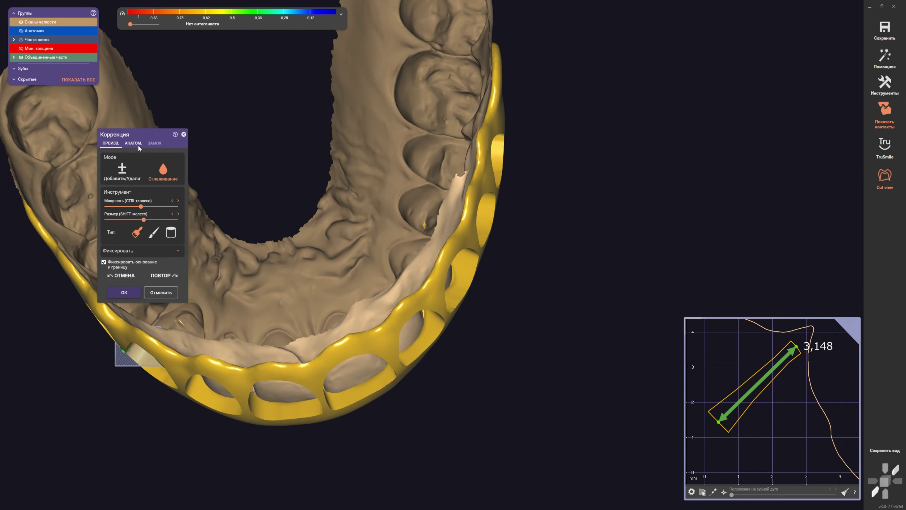
{"action": "scroll", "coordinate": [456, 209], "scroll_direction": "up", "scroll_amount": 3}
{"action": "scroll", "coordinate": [474, 308], "scroll_direction": "down", "scroll_amount": 5}
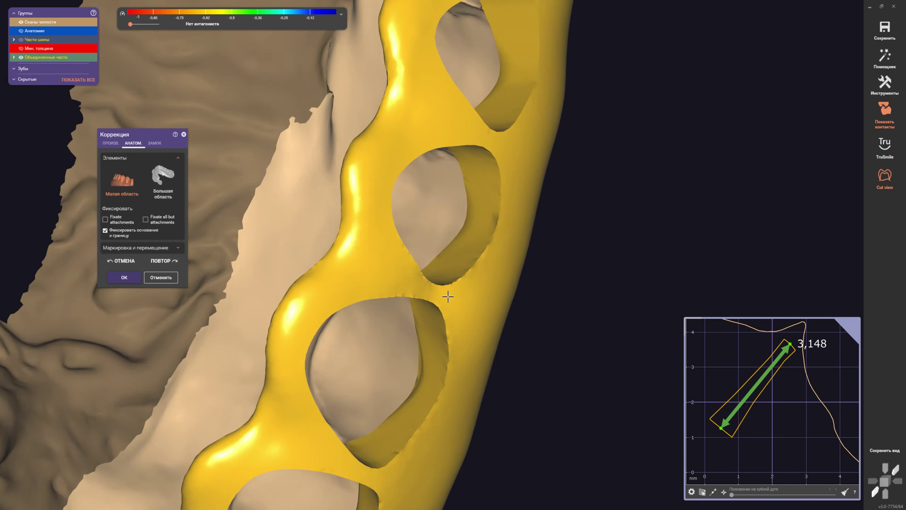
{"action": "mouse_move", "coordinate": [445, 297]}
{"action": "right_mouse_down"}
{"action": "mouse_move", "coordinate": [455, 274]}
{"action": "mouse_move", "coordinate": [468, 273]}
{"action": "right_mouse_up"}
{"action": "scroll", "coordinate": [455, 274], "scroll_direction": "down", "scroll_amount": 3}
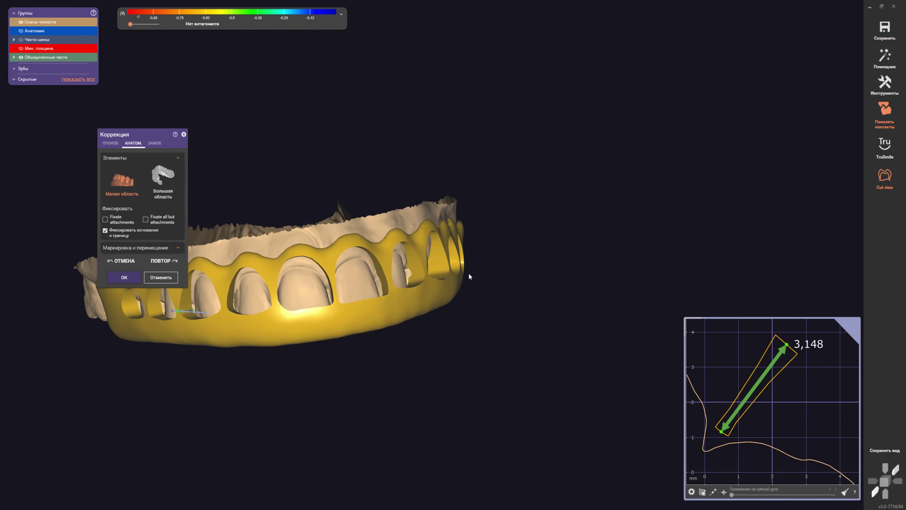
{"action": "right_click_drag", "start_coordinate": [470, 276], "coordinate": [483, 317]}
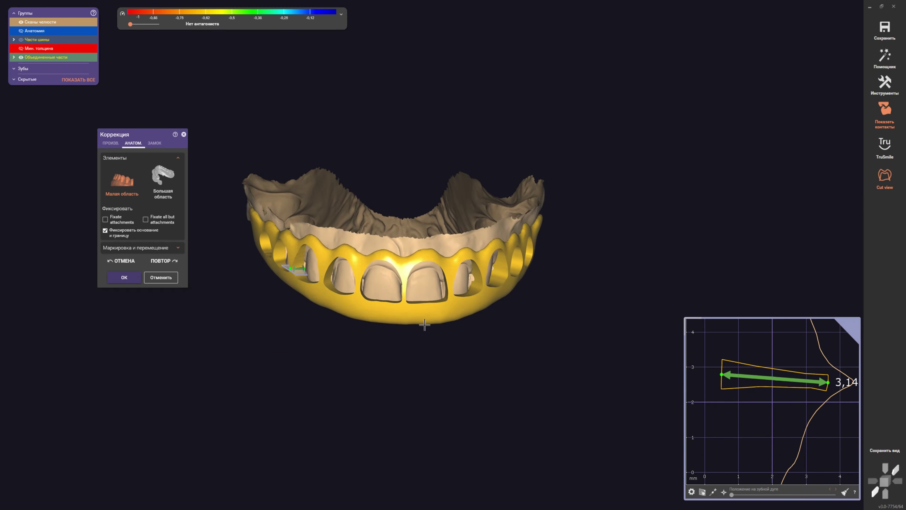
{"action": "key", "text": "Return"}
{"action": "key", "text": "Return"}
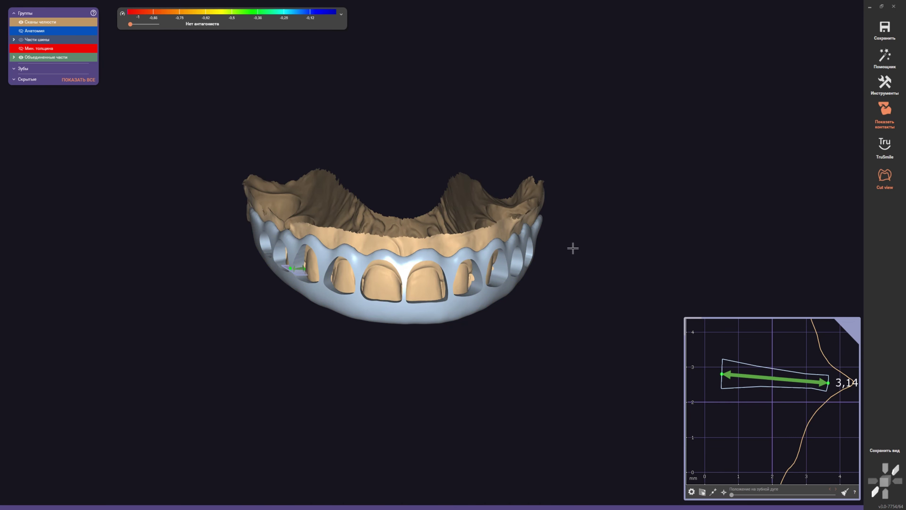
Step: Reopen Коррекция, re-cut a cross-section through the splint's front, then apply and save the corrections
{"action": "left_click", "coordinate": [111, 484]}
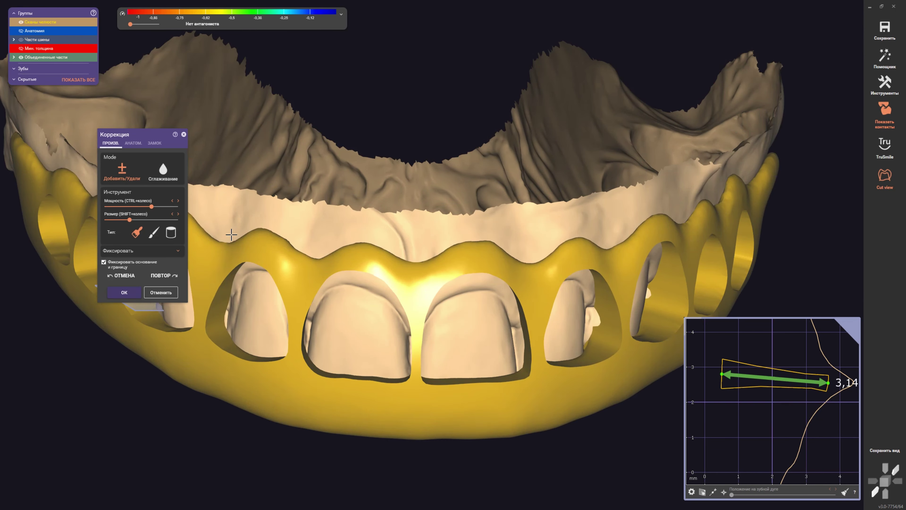
{"action": "left_click", "coordinate": [133, 143]}
{"action": "scroll", "coordinate": [346, 247], "scroll_direction": "up", "scroll_amount": 3}
{"action": "scroll", "coordinate": [473, 251], "scroll_direction": "down", "scroll_amount": 2, "text": "shift"}
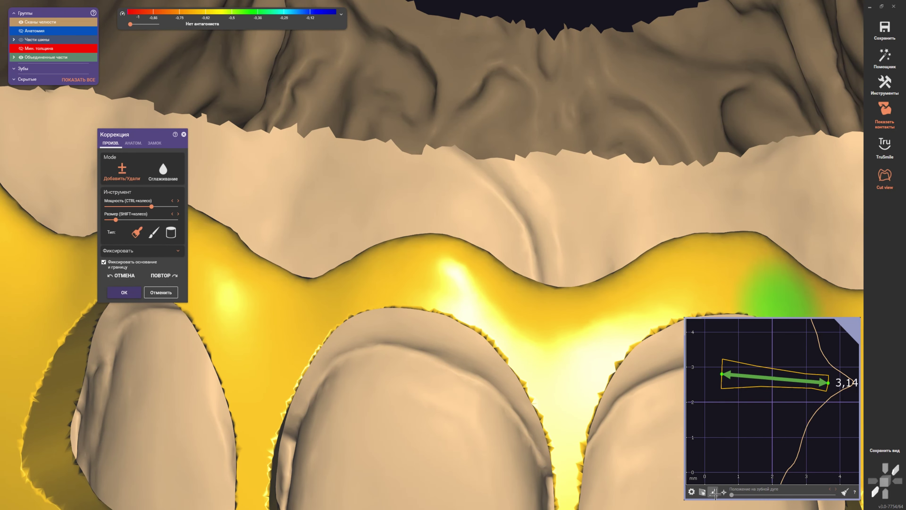
{"action": "left_click", "coordinate": [423, 232]}
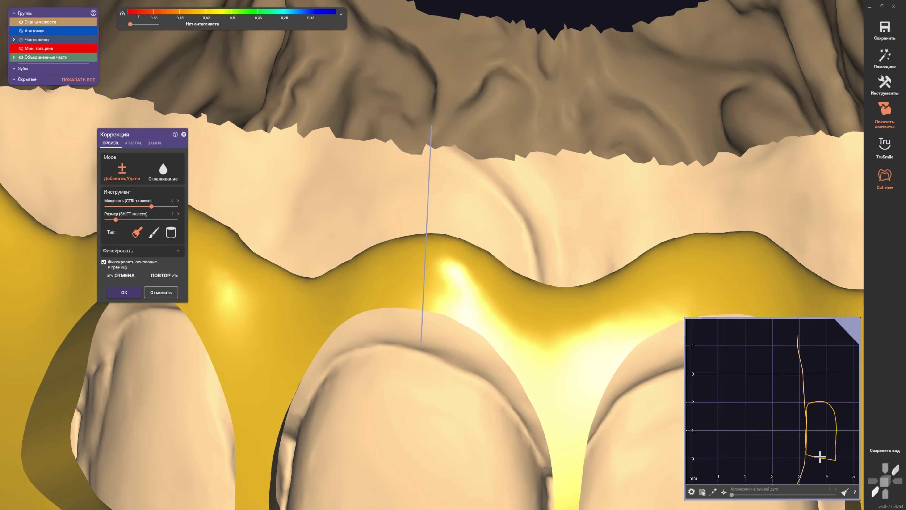
{"action": "scroll", "coordinate": [470, 283], "scroll_direction": "down", "scroll_amount": 3}
{"action": "scroll", "coordinate": [469, 284], "scroll_direction": "down", "scroll_amount": 5}
{"action": "mouse_move", "coordinate": [463, 275]}
{"action": "right_mouse_down"}
{"action": "mouse_move", "coordinate": [447, 261]}
{"action": "mouse_move", "coordinate": [517, 304]}
{"action": "mouse_move", "coordinate": [378, 336]}
{"action": "right_mouse_up"}
{"action": "key", "text": "Return"}
{"action": "left_click", "coordinate": [495, 297]}
{"action": "left_click", "coordinate": [546, 329]}
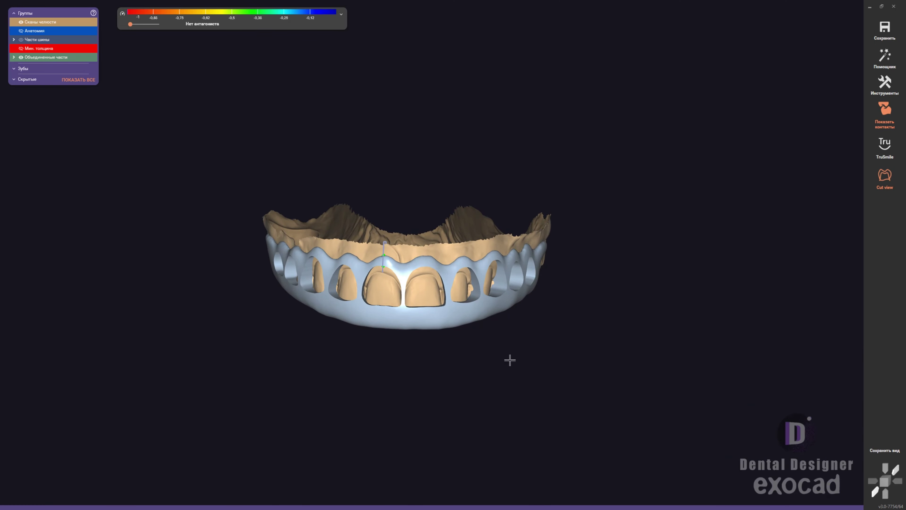
Step: Close the cut view, inspect the finished splint from all sides, and select the upper jaw scan
{"action": "right_click_drag", "start_coordinate": [509, 360], "coordinate": [505, 366]}
{"action": "mouse_move", "coordinate": [420, 268]}
{"action": "right_mouse_down"}
{"action": "mouse_move", "coordinate": [445, 300]}
{"action": "mouse_move", "coordinate": [414, 292]}
{"action": "mouse_move", "coordinate": [437, 294]}
{"action": "mouse_move", "coordinate": [438, 309]}
{"action": "mouse_move", "coordinate": [462, 317]}
{"action": "right_mouse_up"}
{"action": "scroll", "coordinate": [414, 292], "scroll_direction": "up", "scroll_amount": 2}
{"action": "scroll", "coordinate": [414, 292], "scroll_direction": "up", "scroll_amount": 2}
{"action": "scroll", "coordinate": [414, 292], "scroll_direction": "up", "scroll_amount": 1}
{"action": "scroll", "coordinate": [453, 158], "scroll_direction": "up", "scroll_amount": 2}
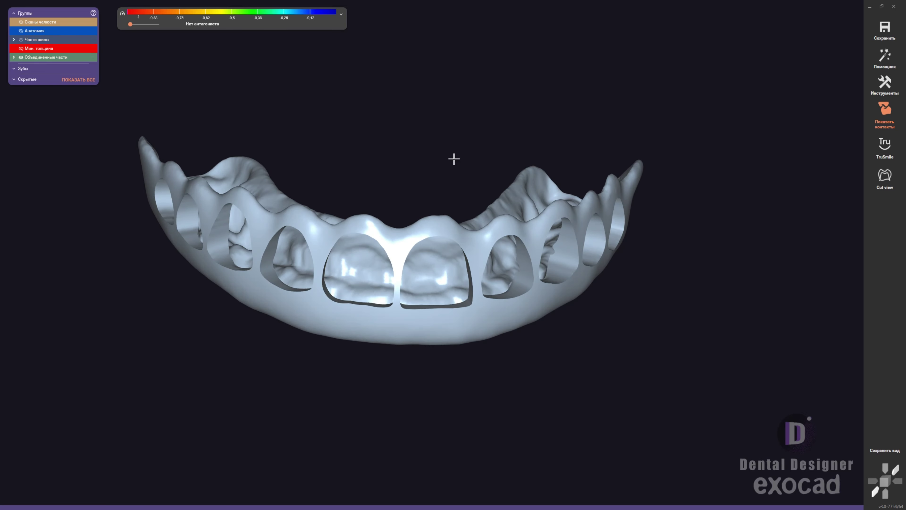
{"action": "scroll", "coordinate": [623, 269], "scroll_direction": "down", "scroll_amount": 2}
{"action": "mouse_move", "coordinate": [623, 269]}
{"action": "right_mouse_down"}
{"action": "mouse_move", "coordinate": [558, 277]}
{"action": "mouse_move", "coordinate": [522, 220]}
{"action": "right_mouse_up"}
{"action": "left_click", "coordinate": [523, 219]}
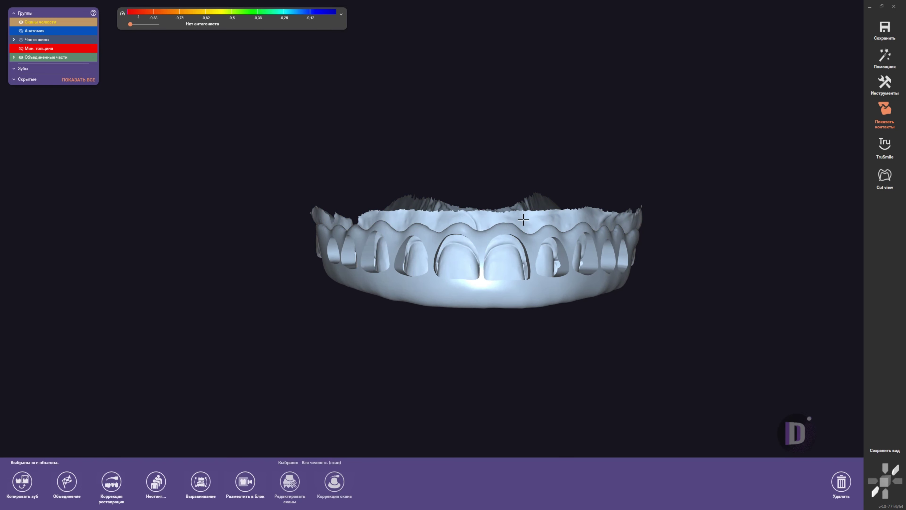
Step: Align the jaw scan as a Plateless model (cutout dies), about 14,95 mm high, with a slight tilt
{"action": "left_click", "coordinate": [194, 483]}
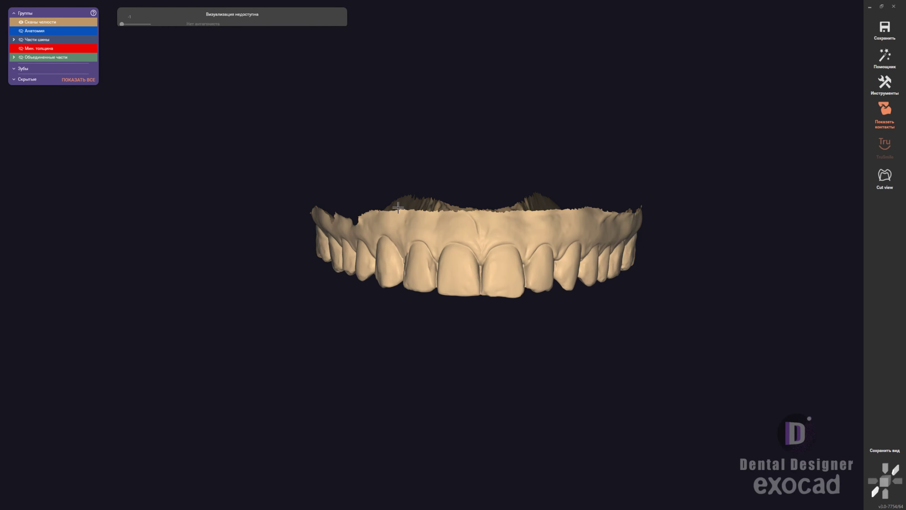
{"action": "left_click", "coordinate": [135, 197]}
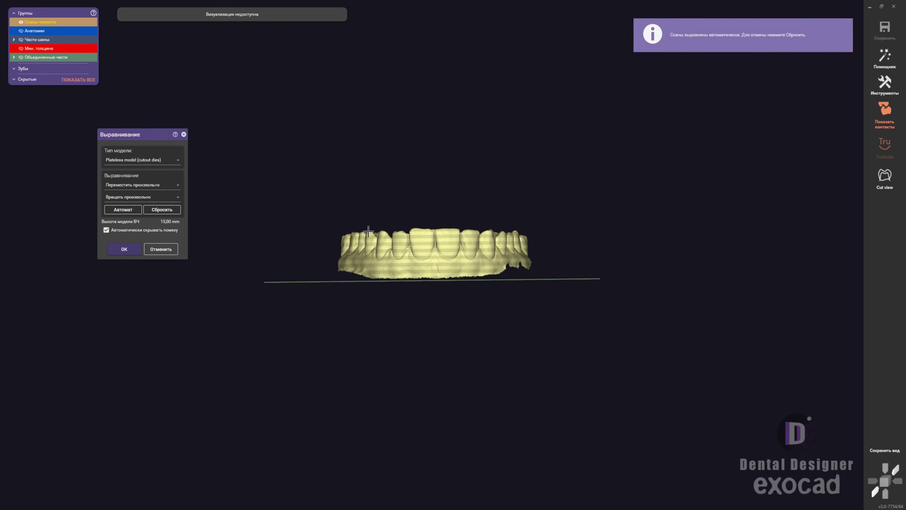
{"action": "left_click_drag", "start_coordinate": [589, 247], "coordinate": [590, 257]}
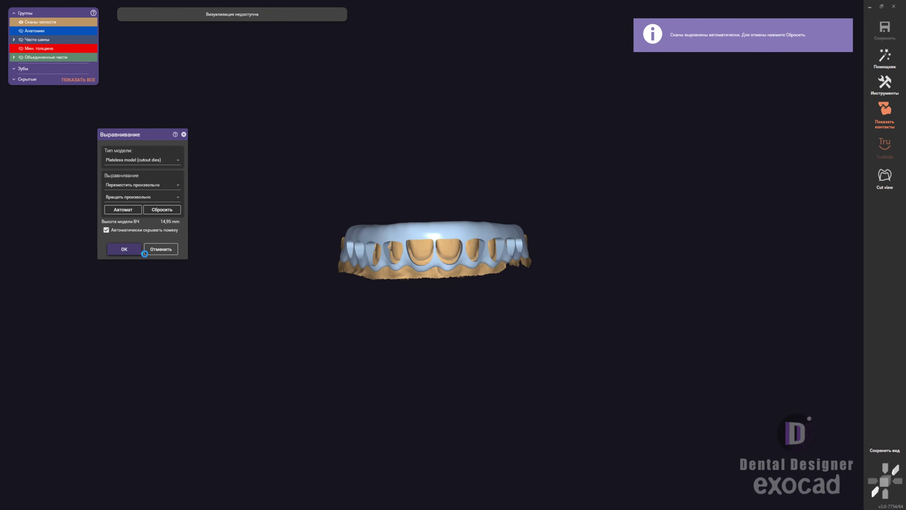
{"action": "left_click", "coordinate": [452, 278]}
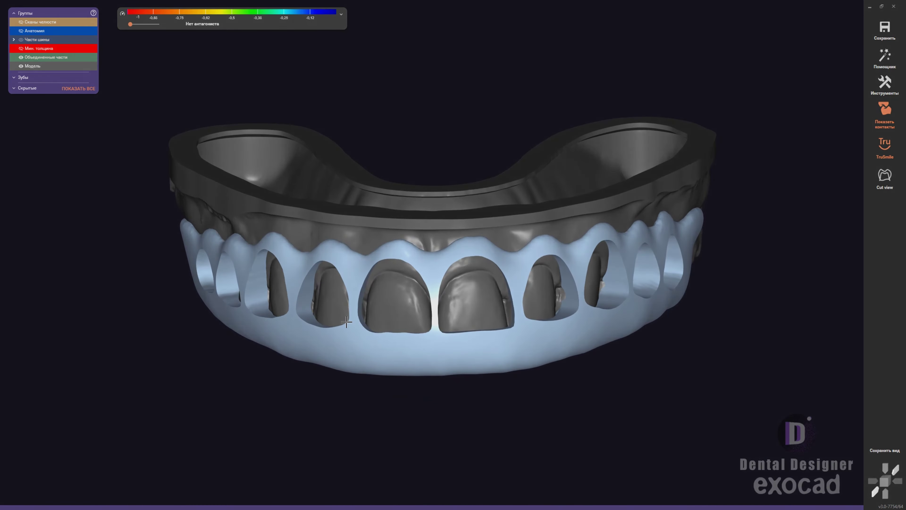
{"action": "scroll", "coordinate": [368, 300], "scroll_direction": "down", "scroll_amount": 3}
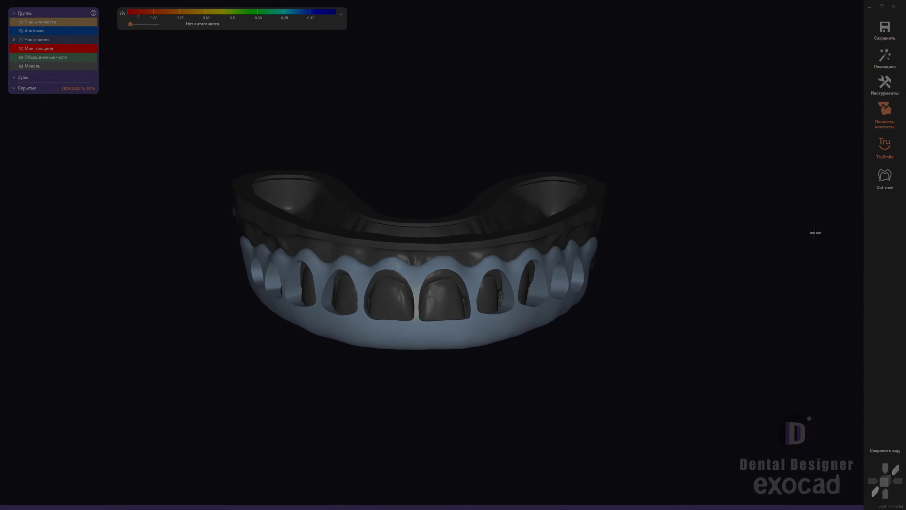